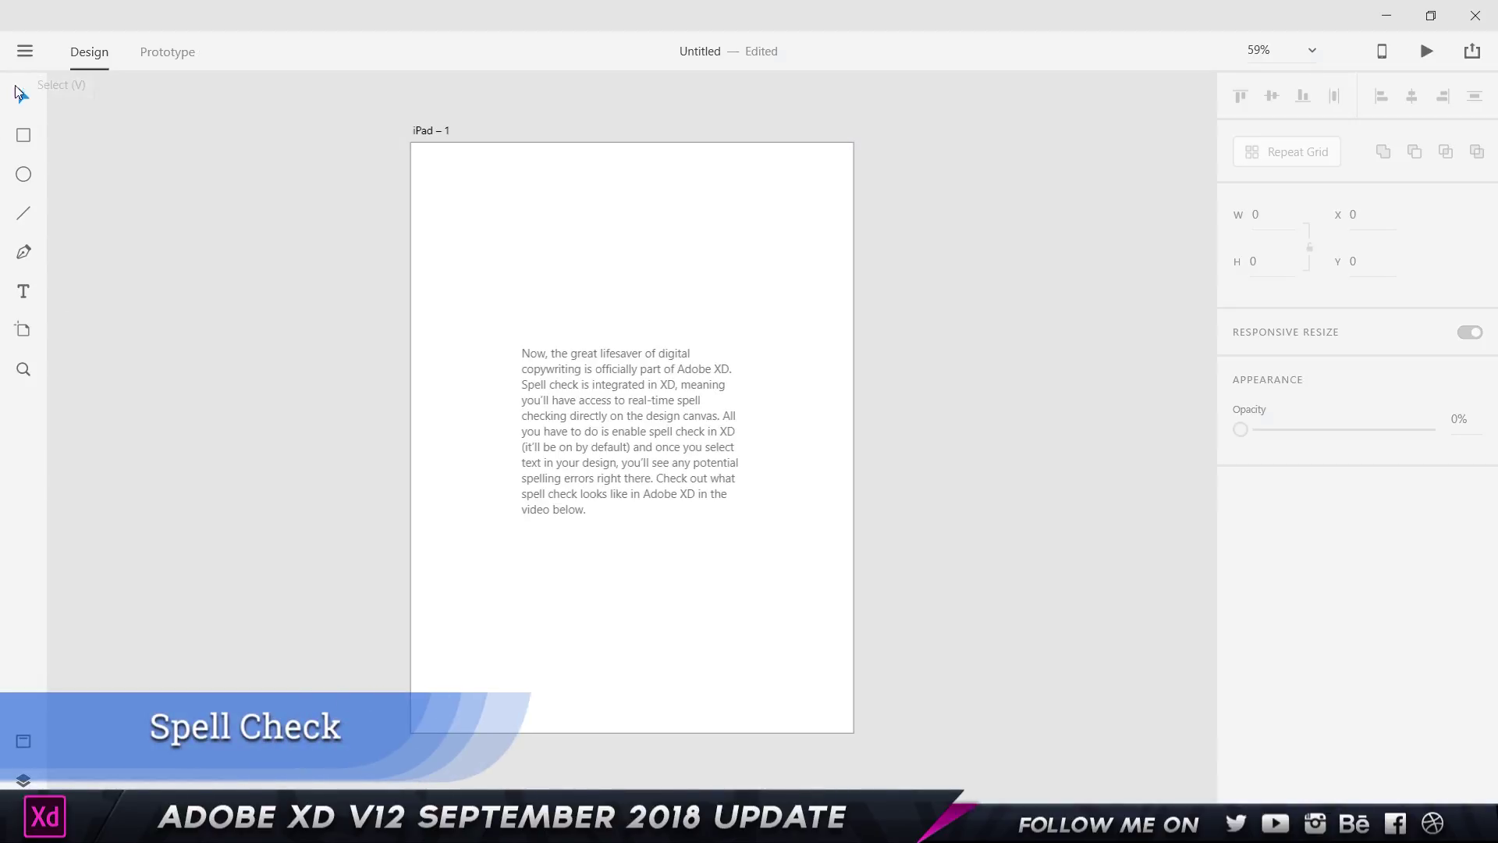
Step: Turn spellcheck off for the document and switch it back on
left_click(26, 52)
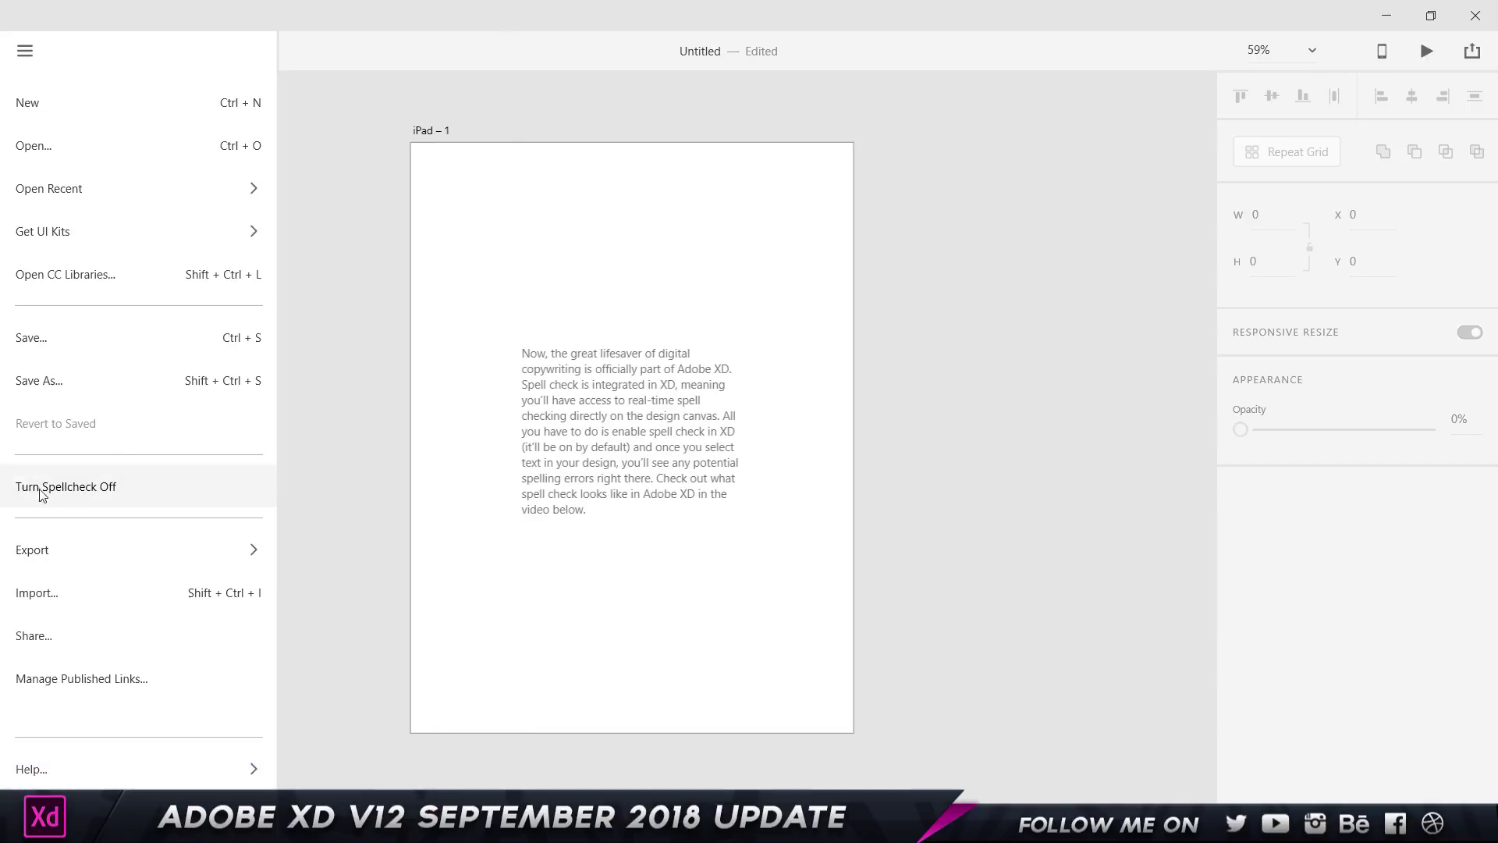
left_click(105, 496)
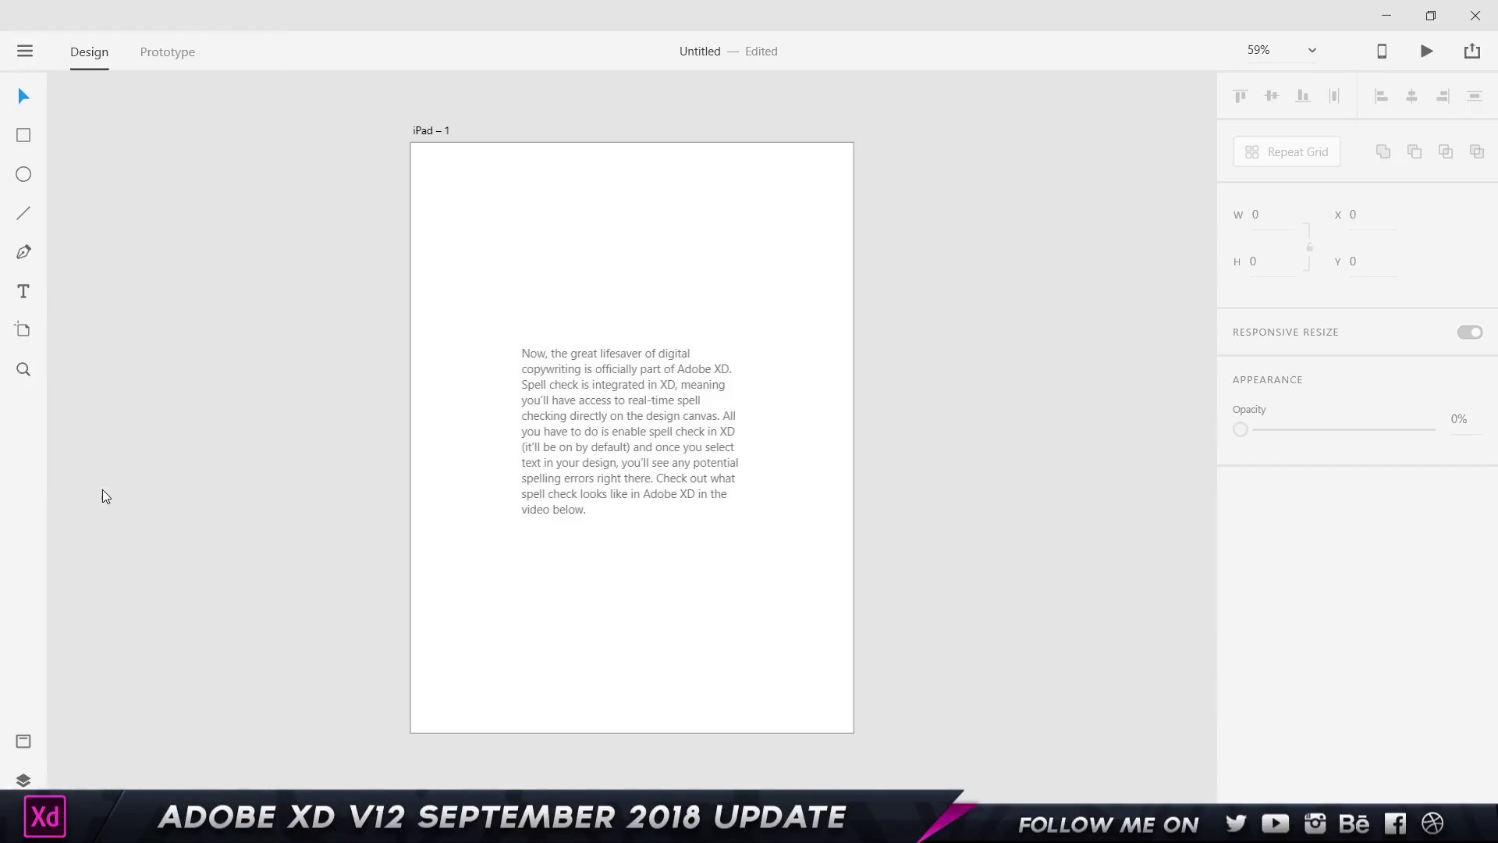
left_click(28, 55)
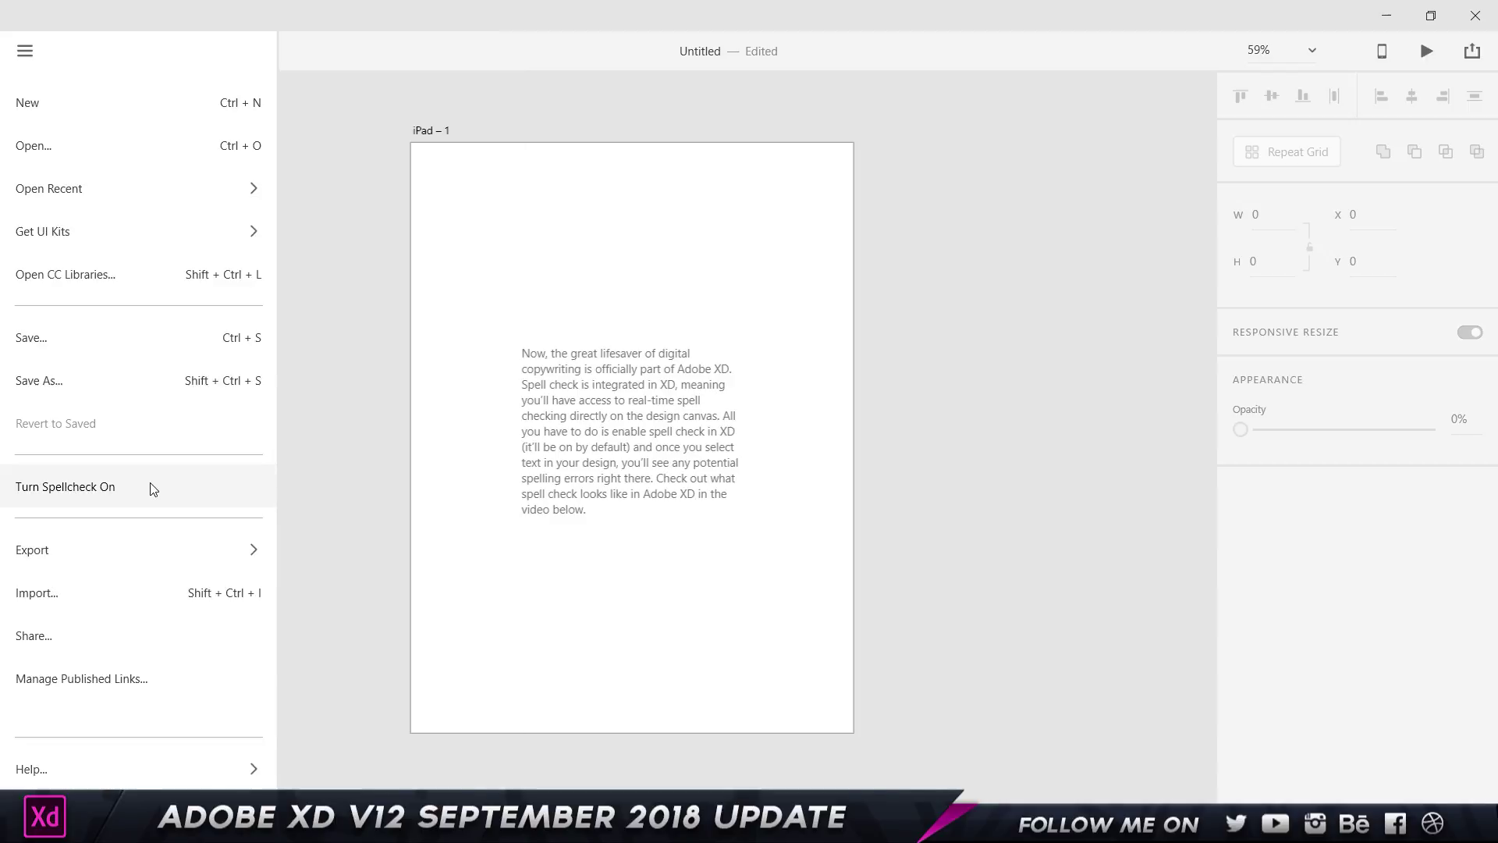
left_click(149, 486)
Step: Replace the paragraph's final word "below." with the misspelling "belo" followed by a space
left_click(602, 402)
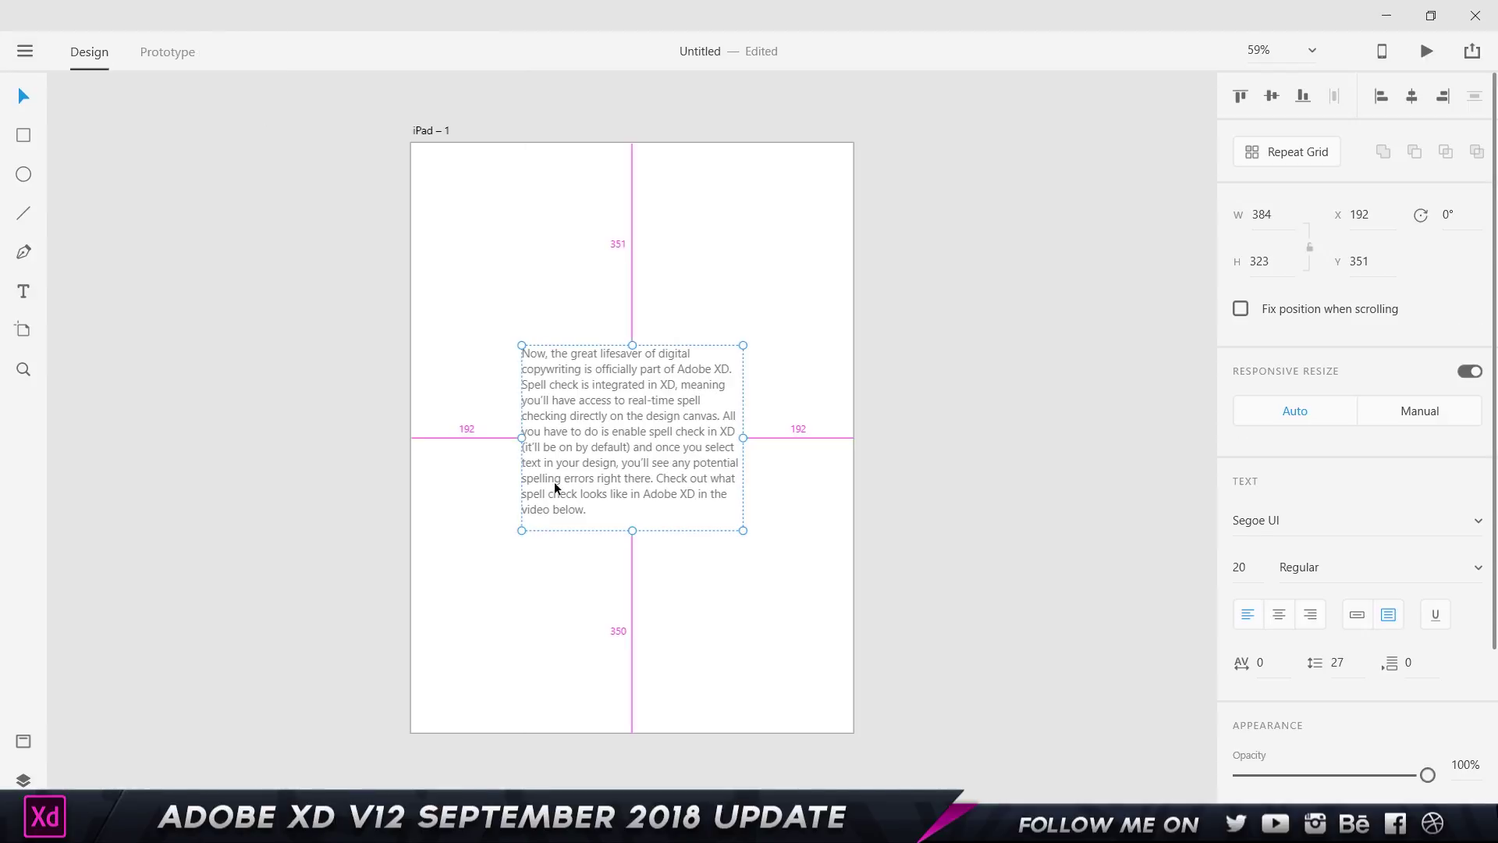
scroll(615, 537, "up", 4)
scroll(620, 551, "up", 4)
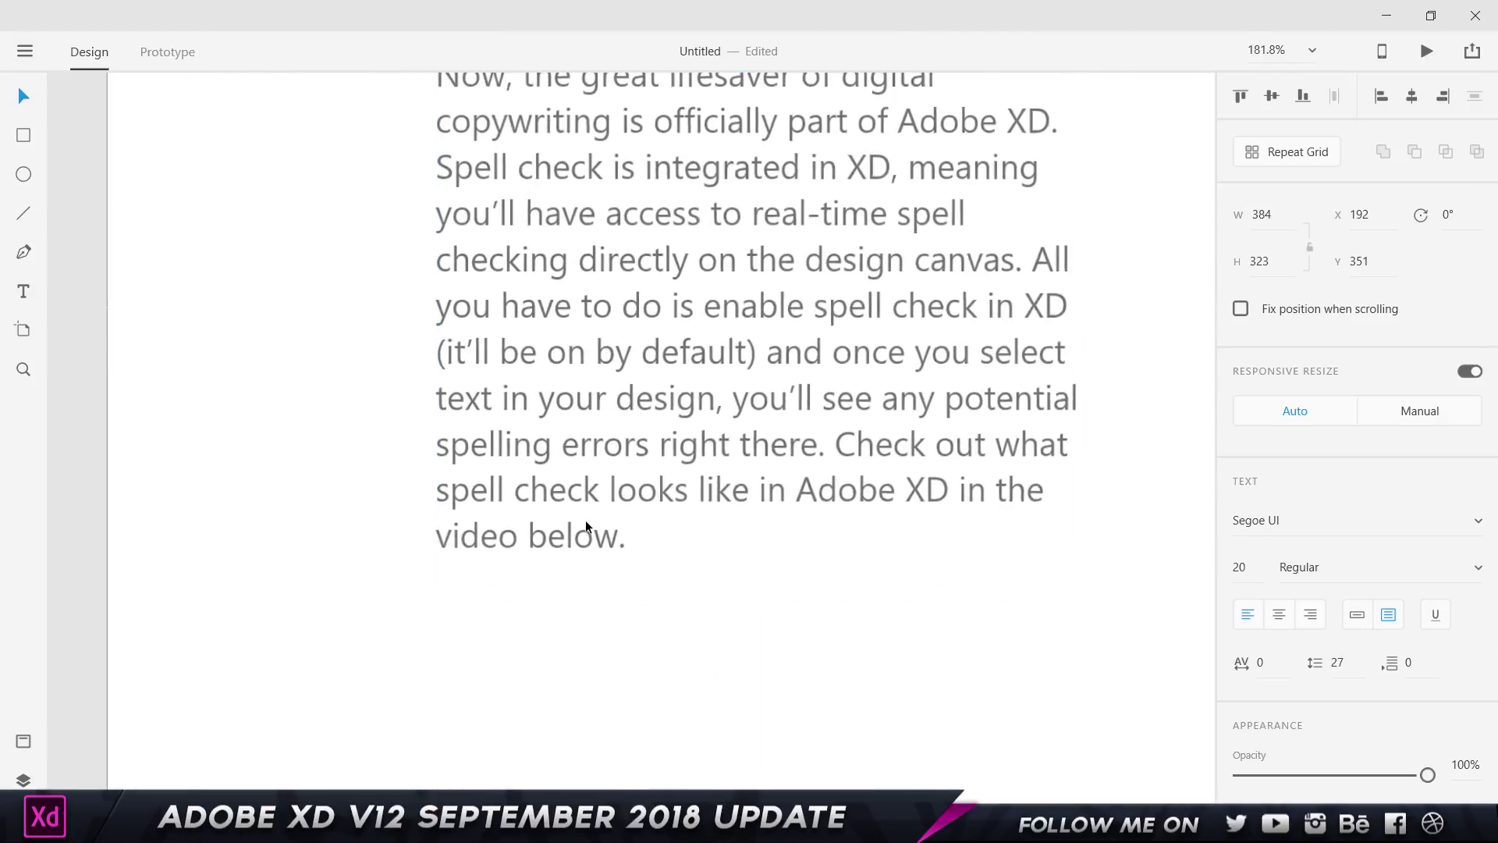
double_click(658, 526)
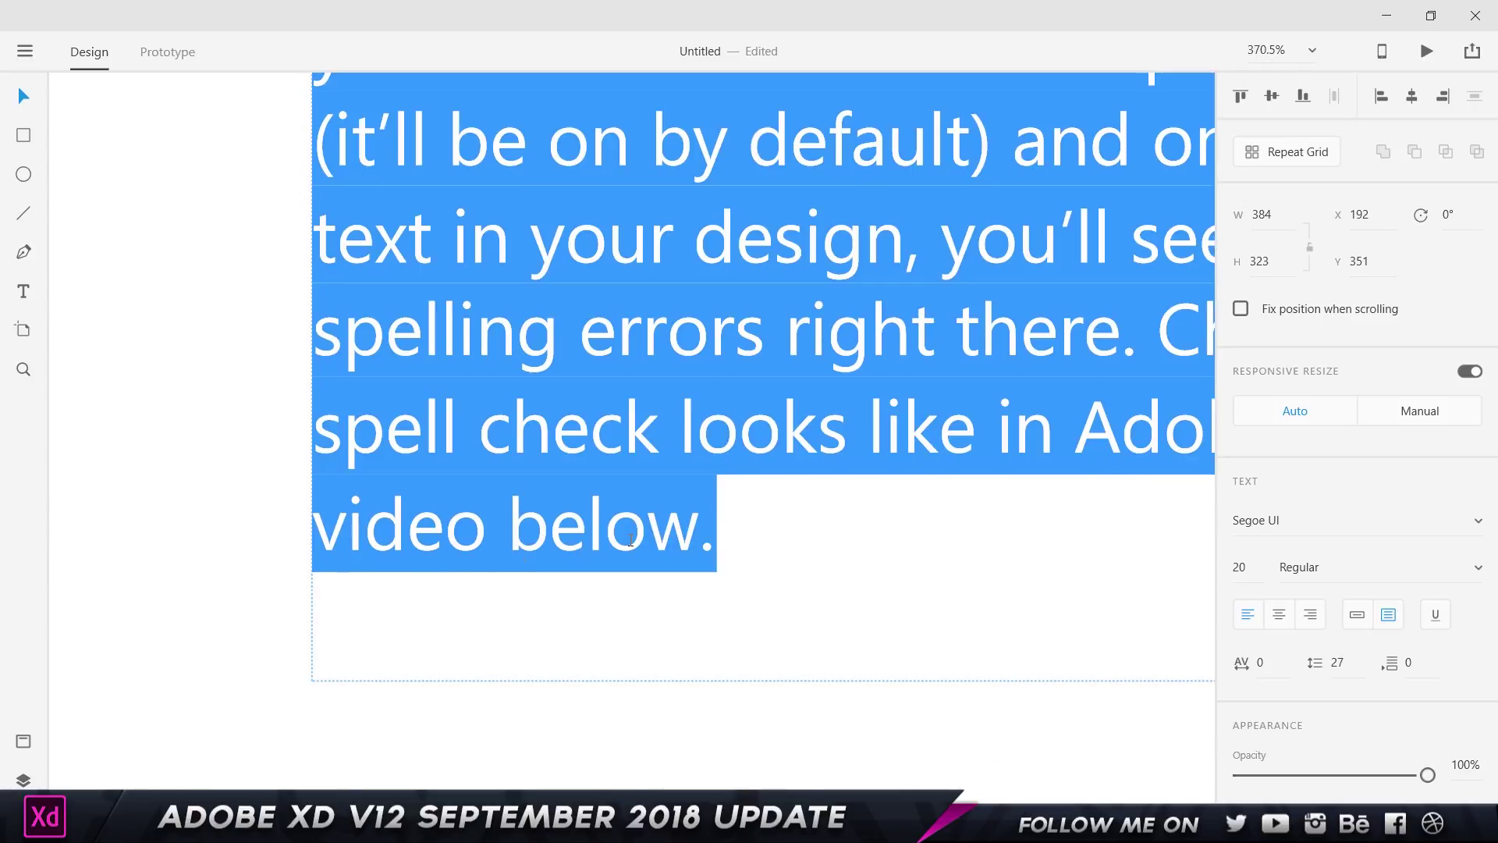
left_click(658, 527)
left_click_drag(716, 539, 513, 546)
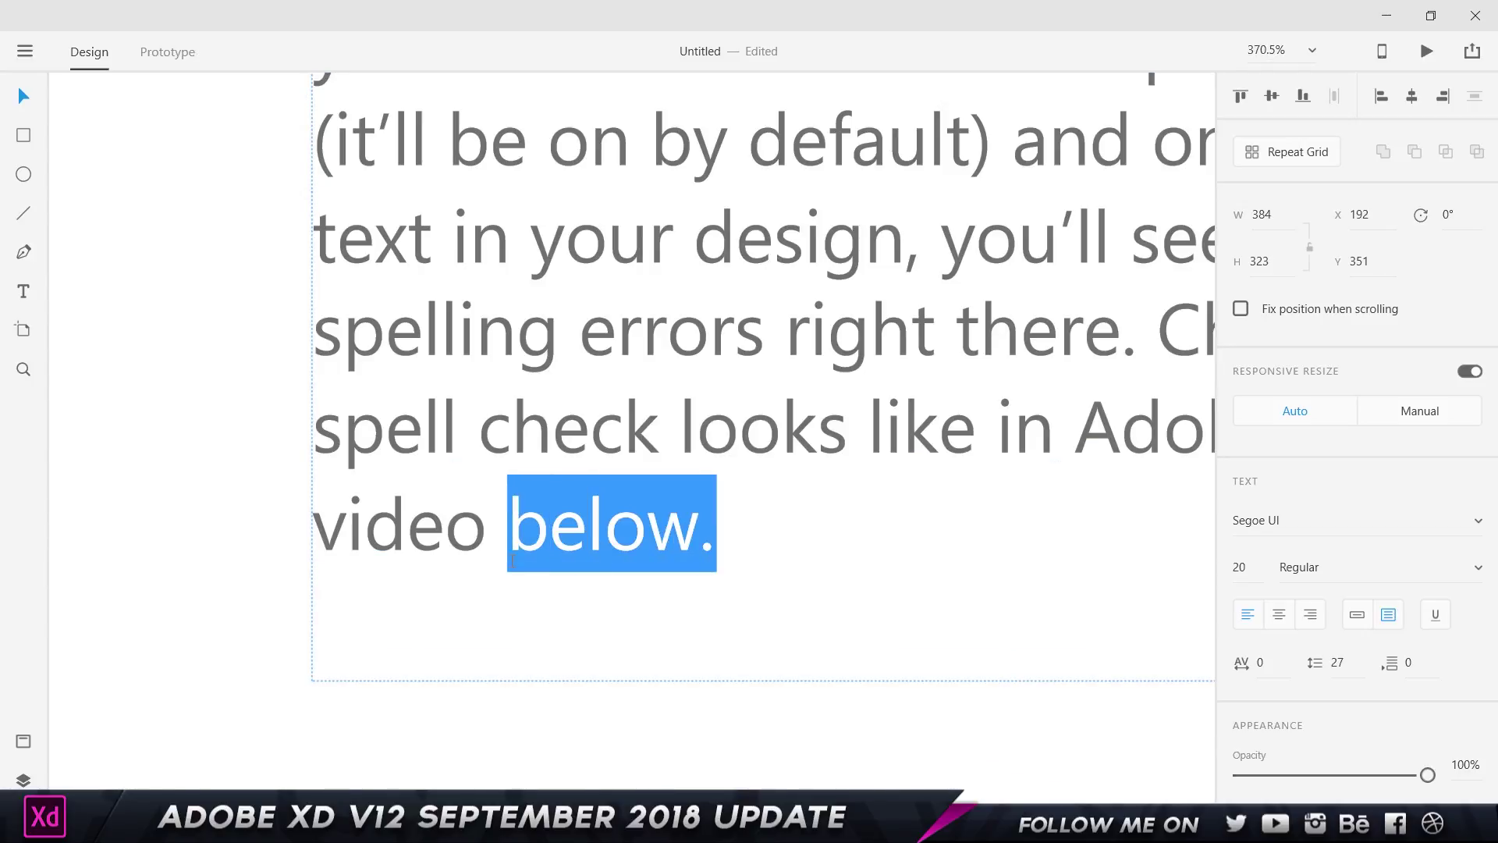
type("be")
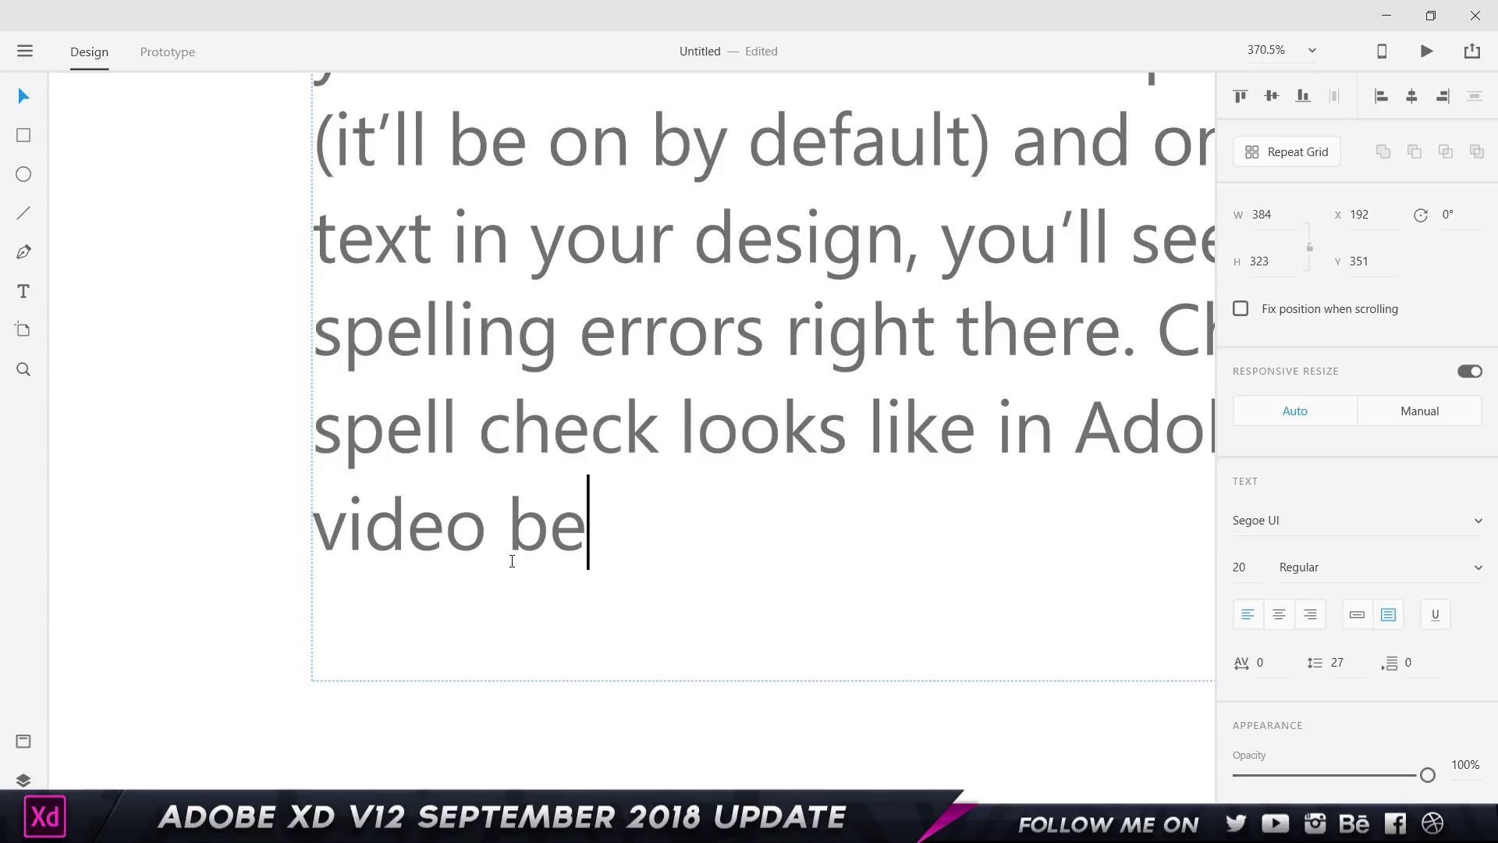
type("lo")
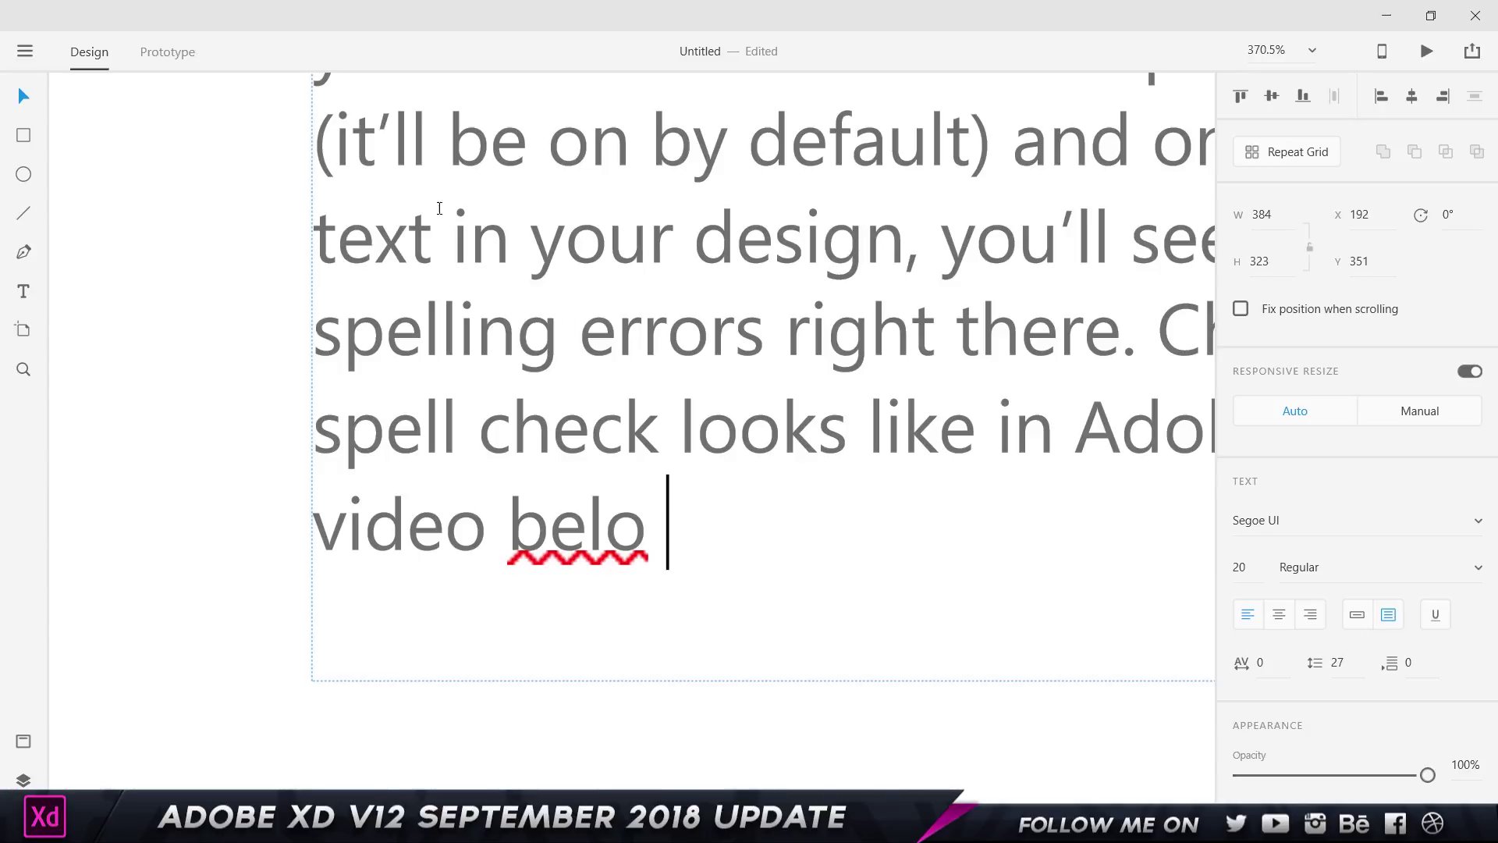
key("Escape")
Step: Correct the misspelled last word of the paragraph to "below."
scroll(421, 344, "down", 3)
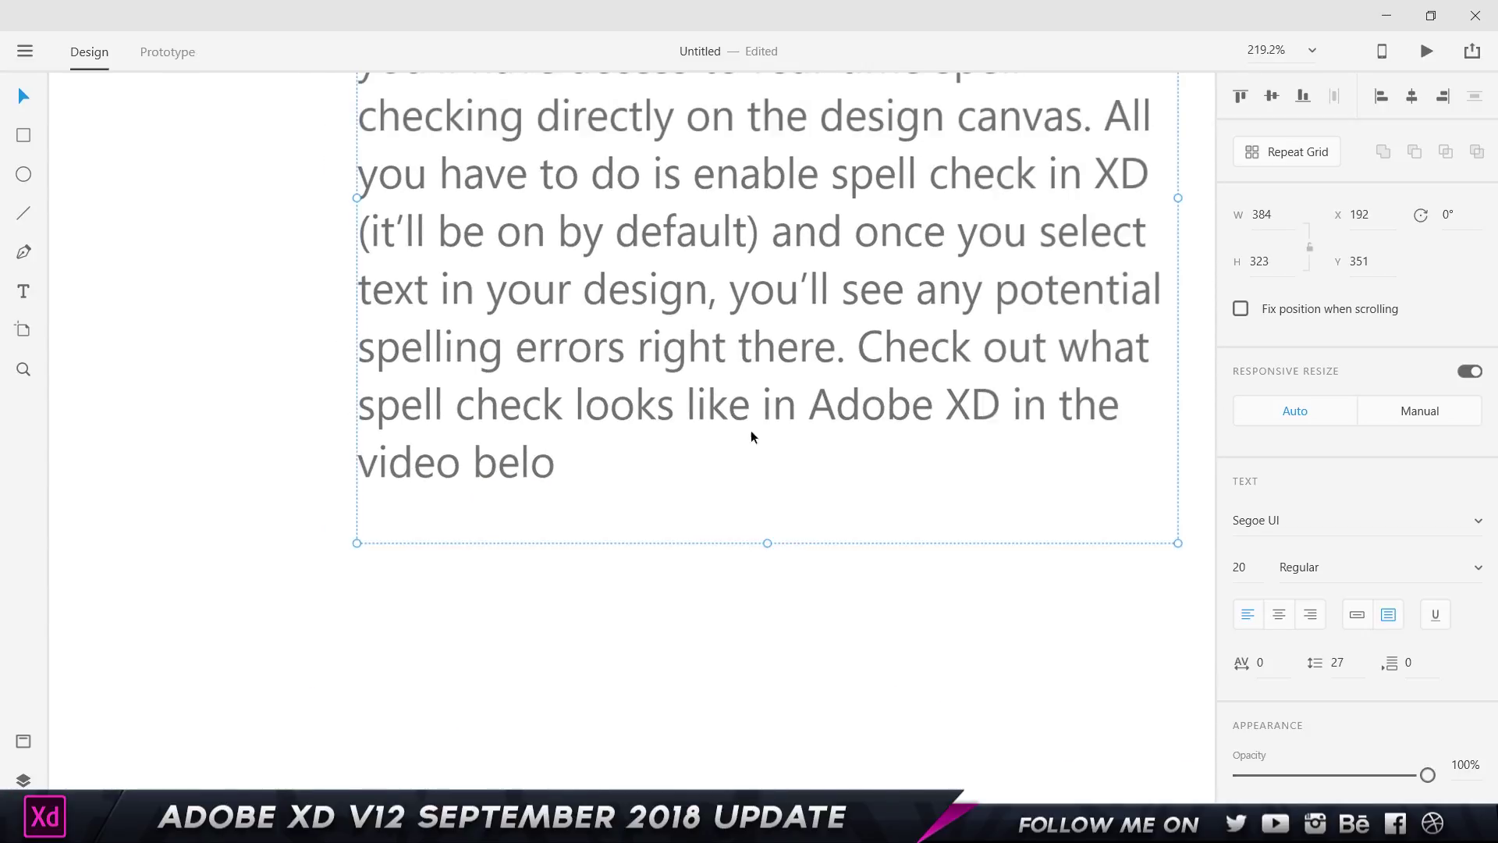
left_click_drag(769, 361, 683, 439)
double_click(441, 535)
left_click(565, 543)
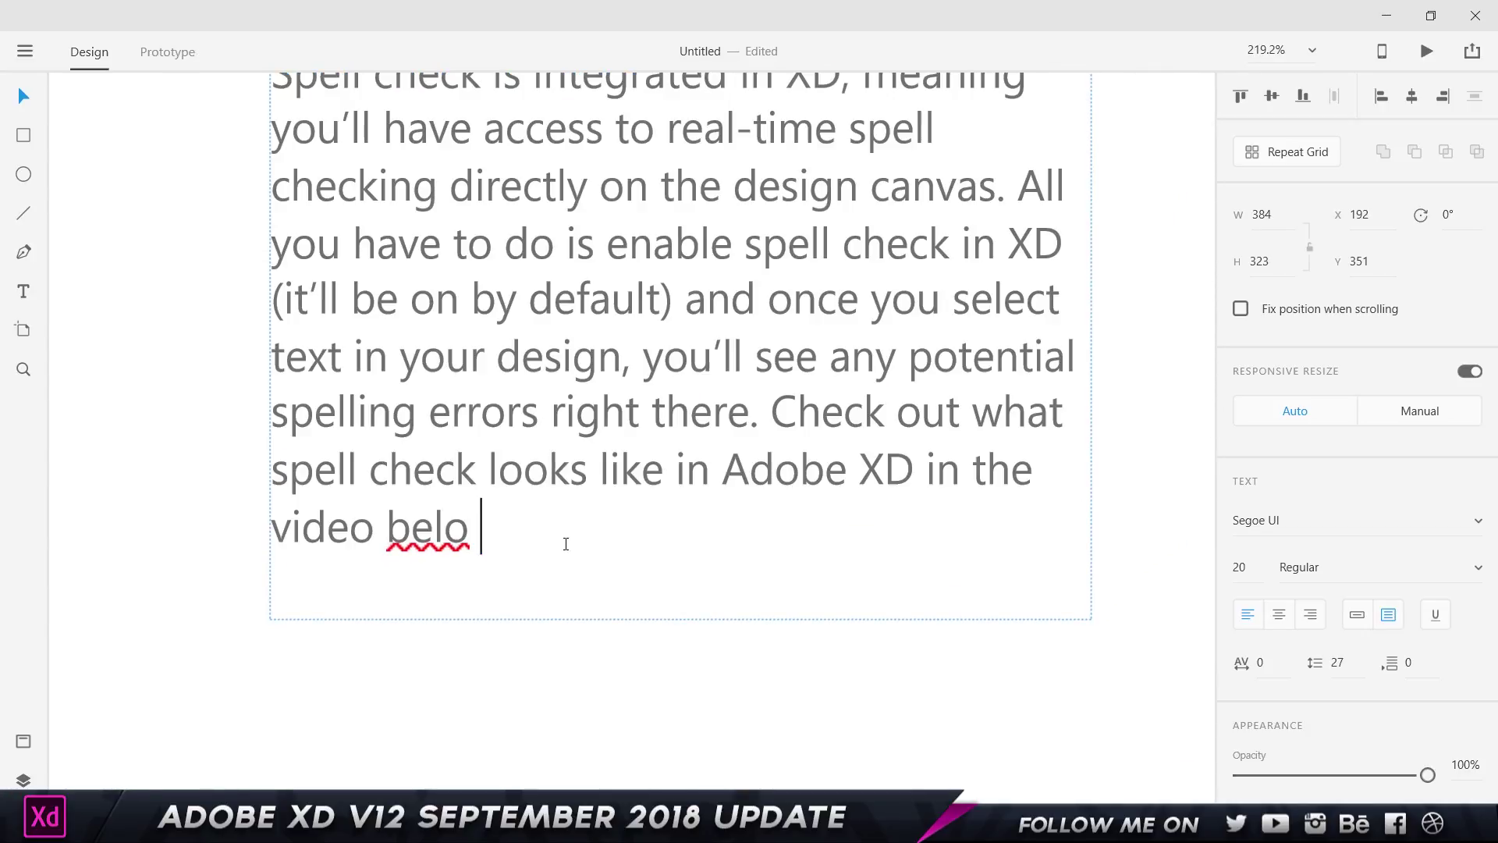
key("BackSpace")
type("w.")
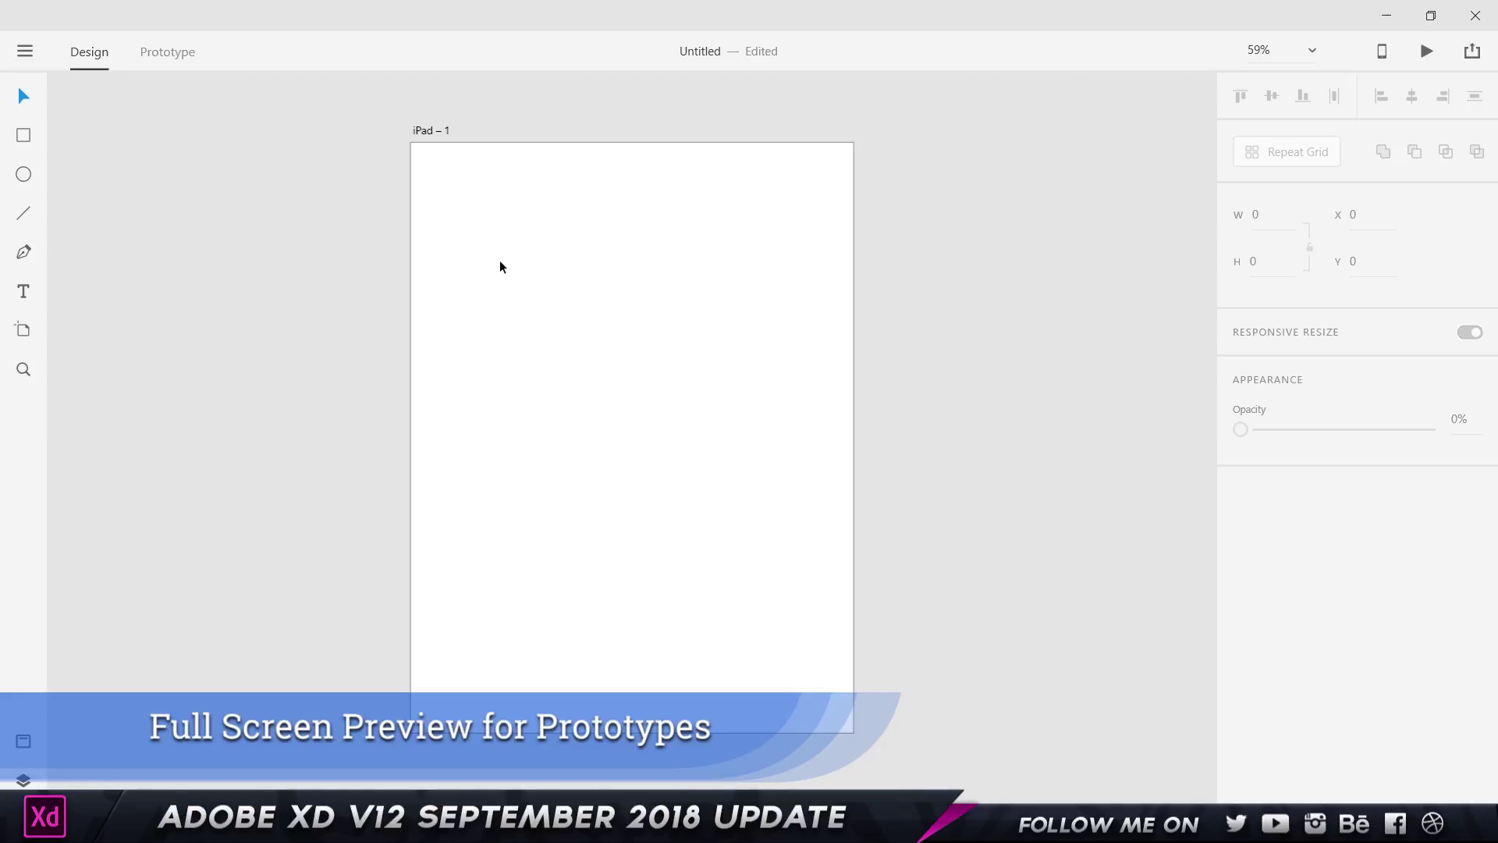
Step: Resize the iPad – 1 artboard to a width of 2560 and a height of 1440
left_click(429, 130)
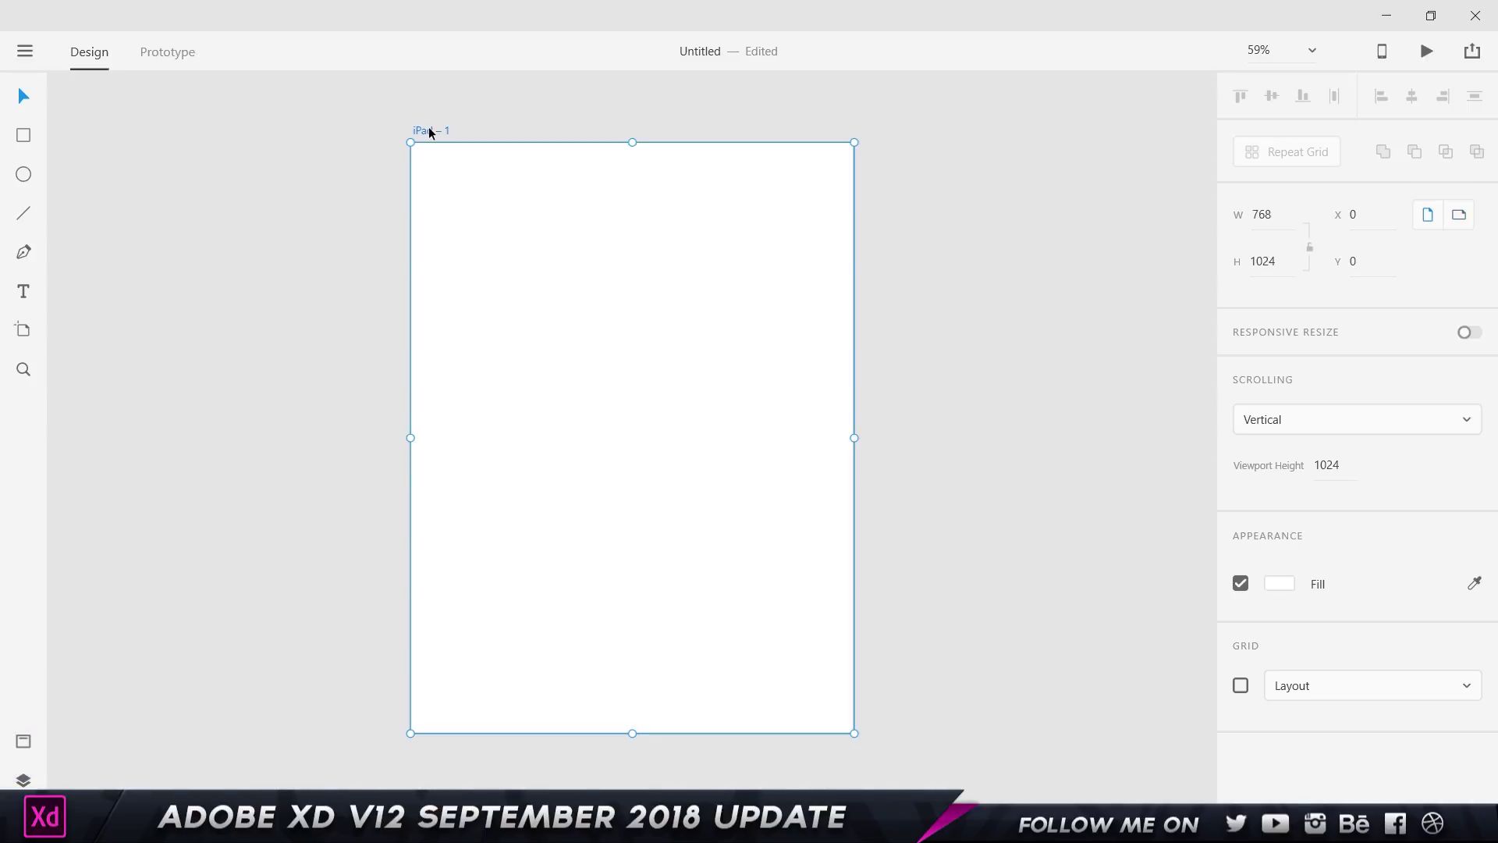
left_click(1253, 217)
type("500")
key("BackSpace")
key("BackSpace")
key("BackSpace")
type("25")
key("BackSpace")
type("560")
key("Tab")
type("14")
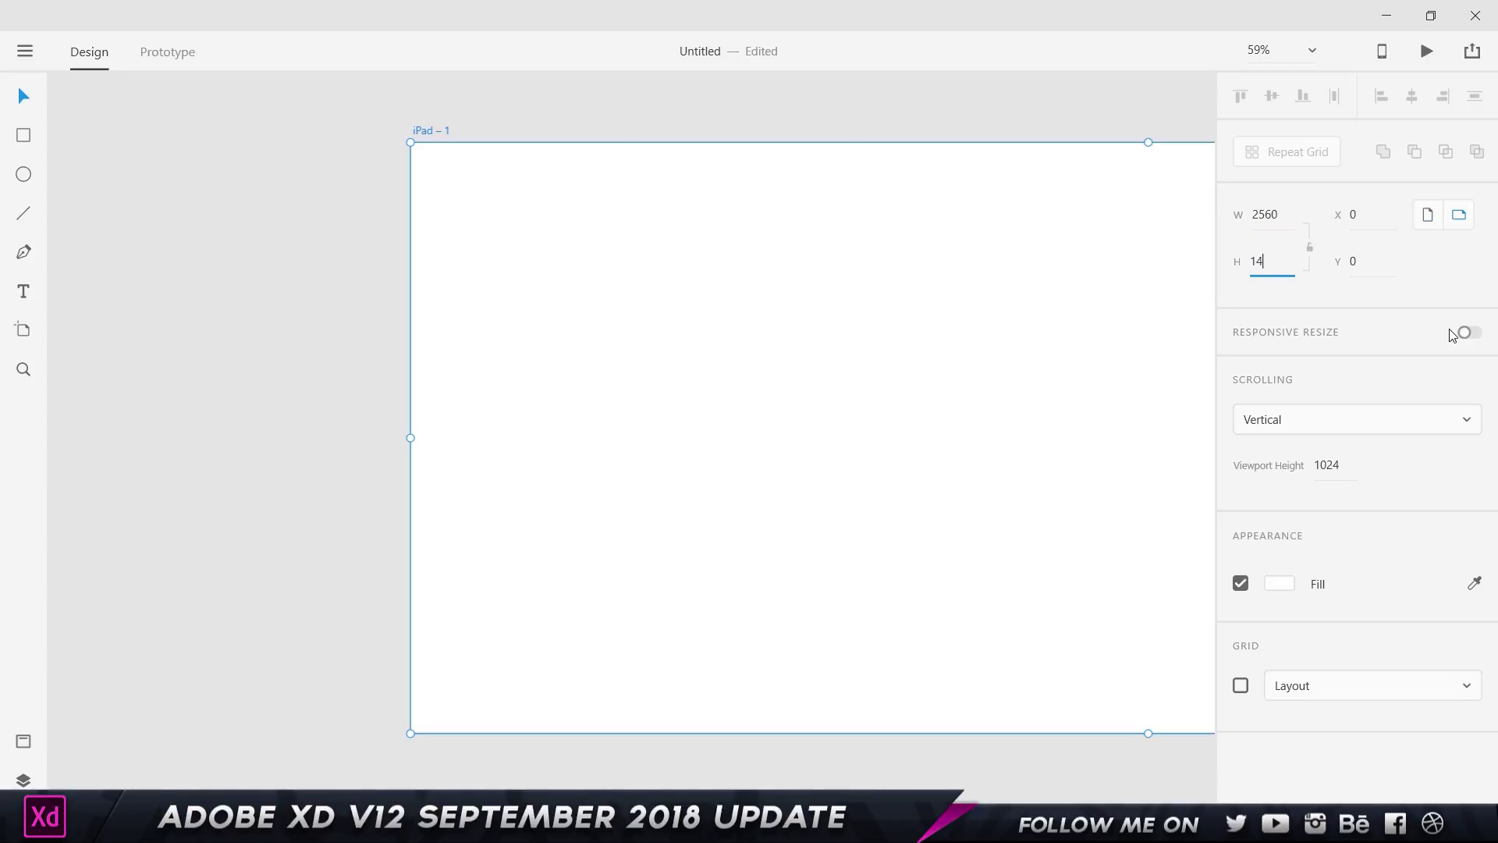
type("40")
key("Return")
left_click(289, 344)
scroll(289, 345, "down", 5)
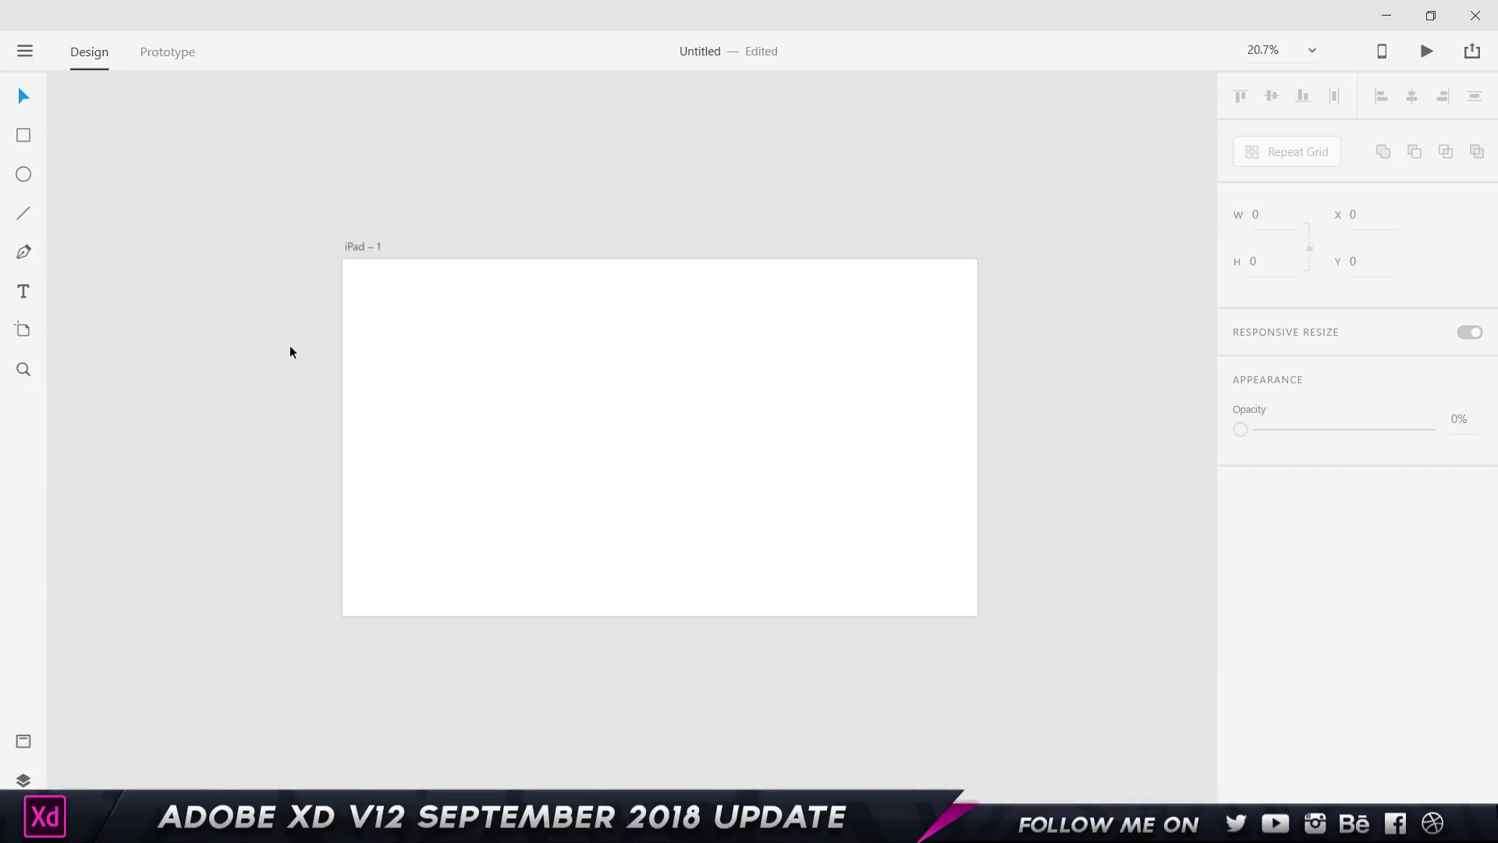
Step: Set the artboard's scrolling viewport height to 1440
left_click(356, 267)
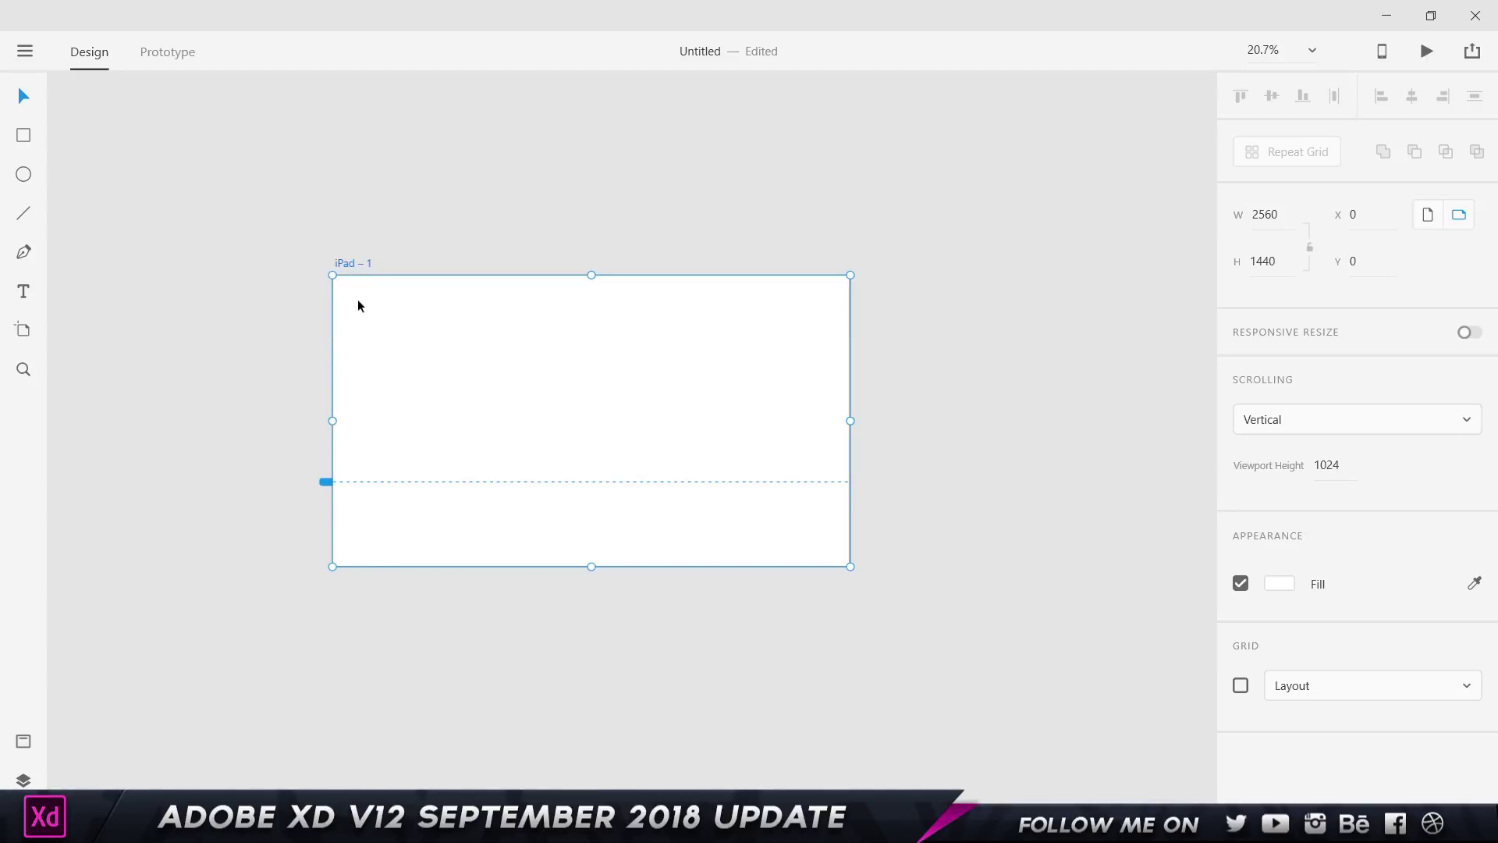
scroll(340, 491, "up", 1)
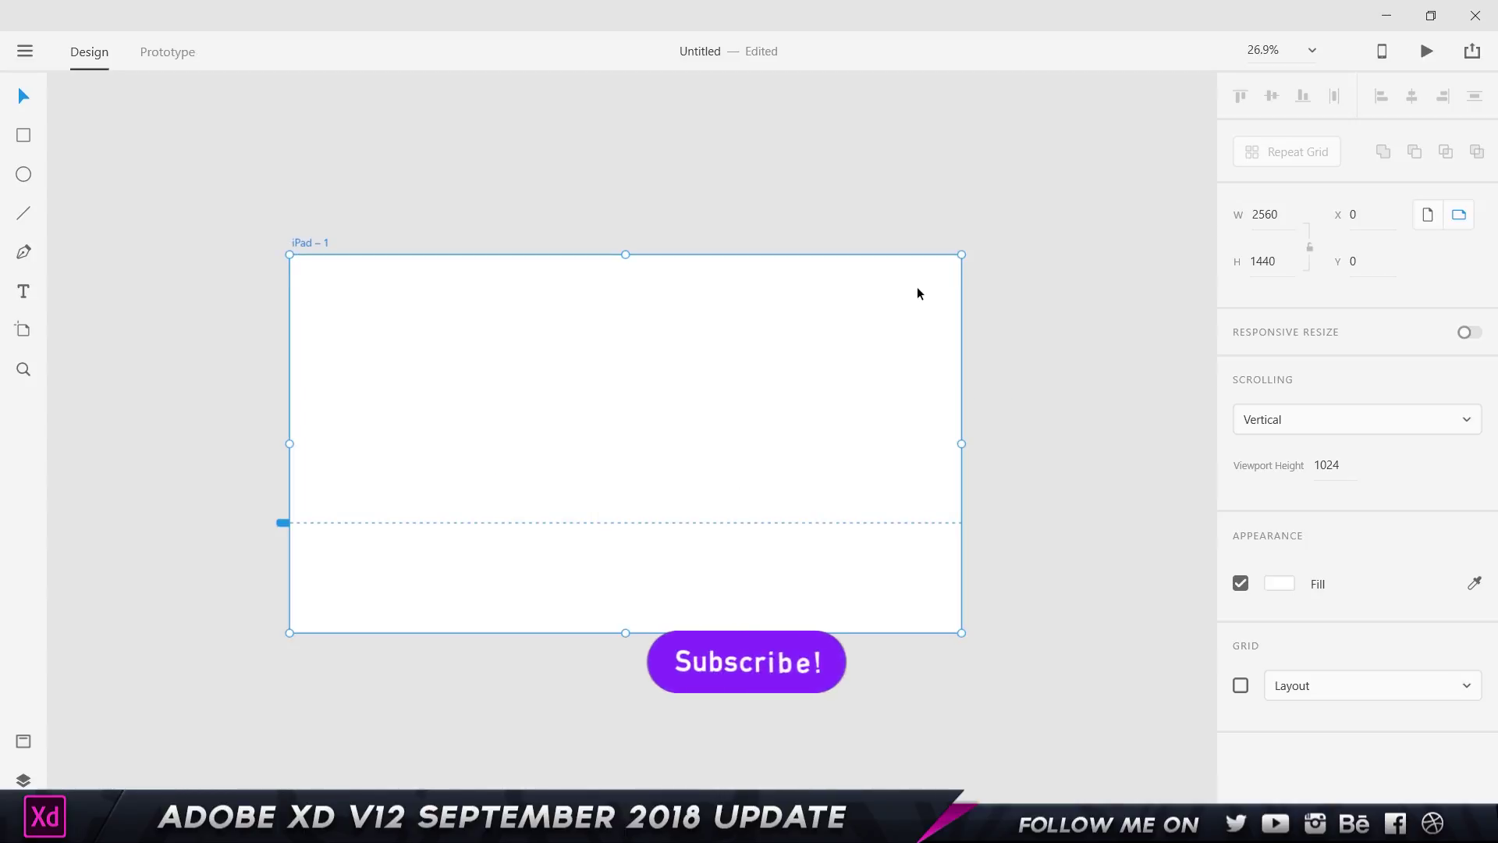
left_click(1328, 462)
type("1440")
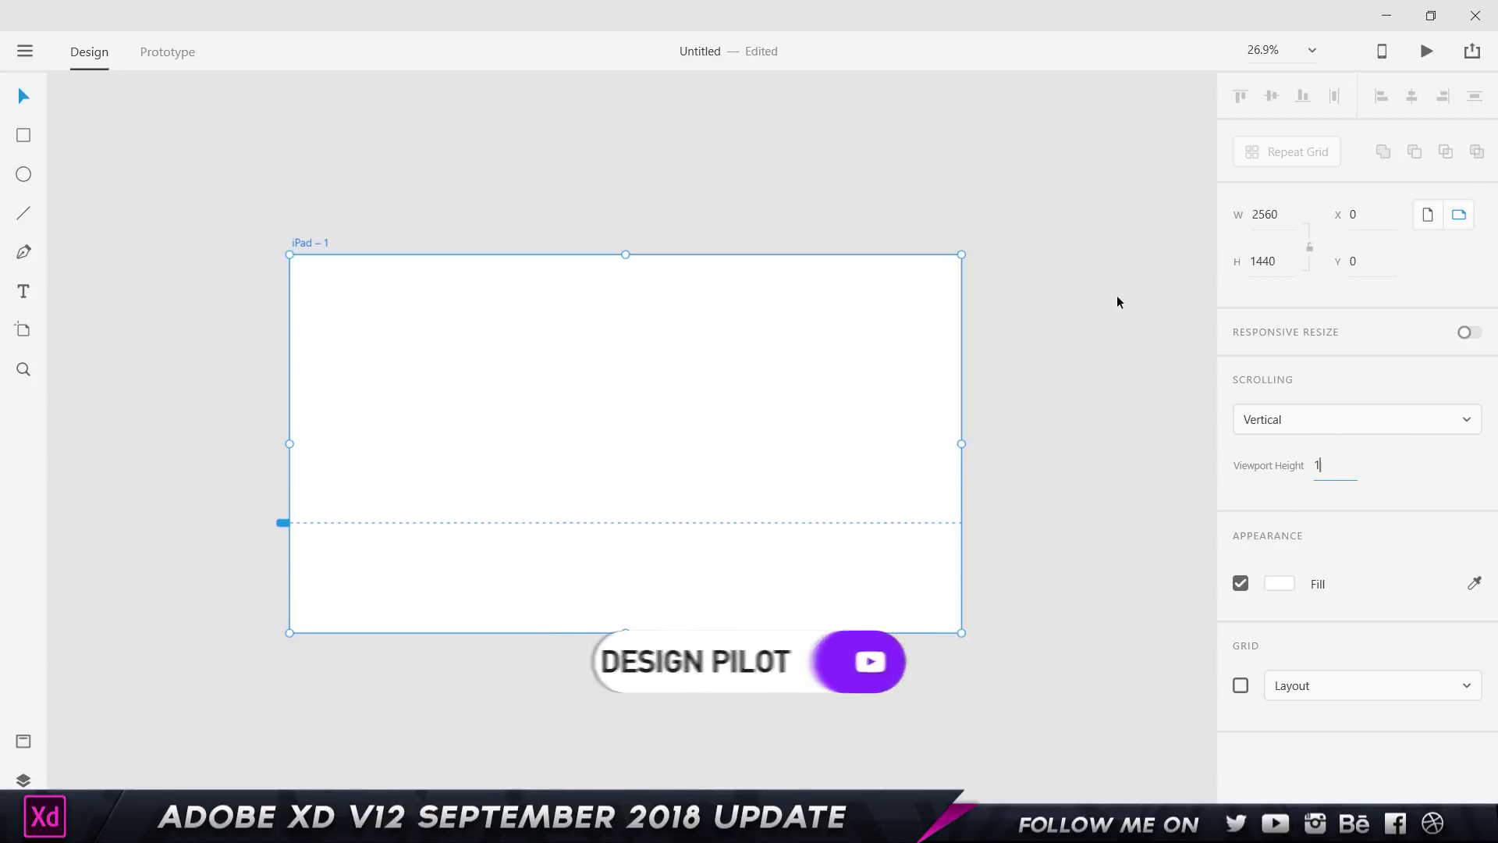
key("Return")
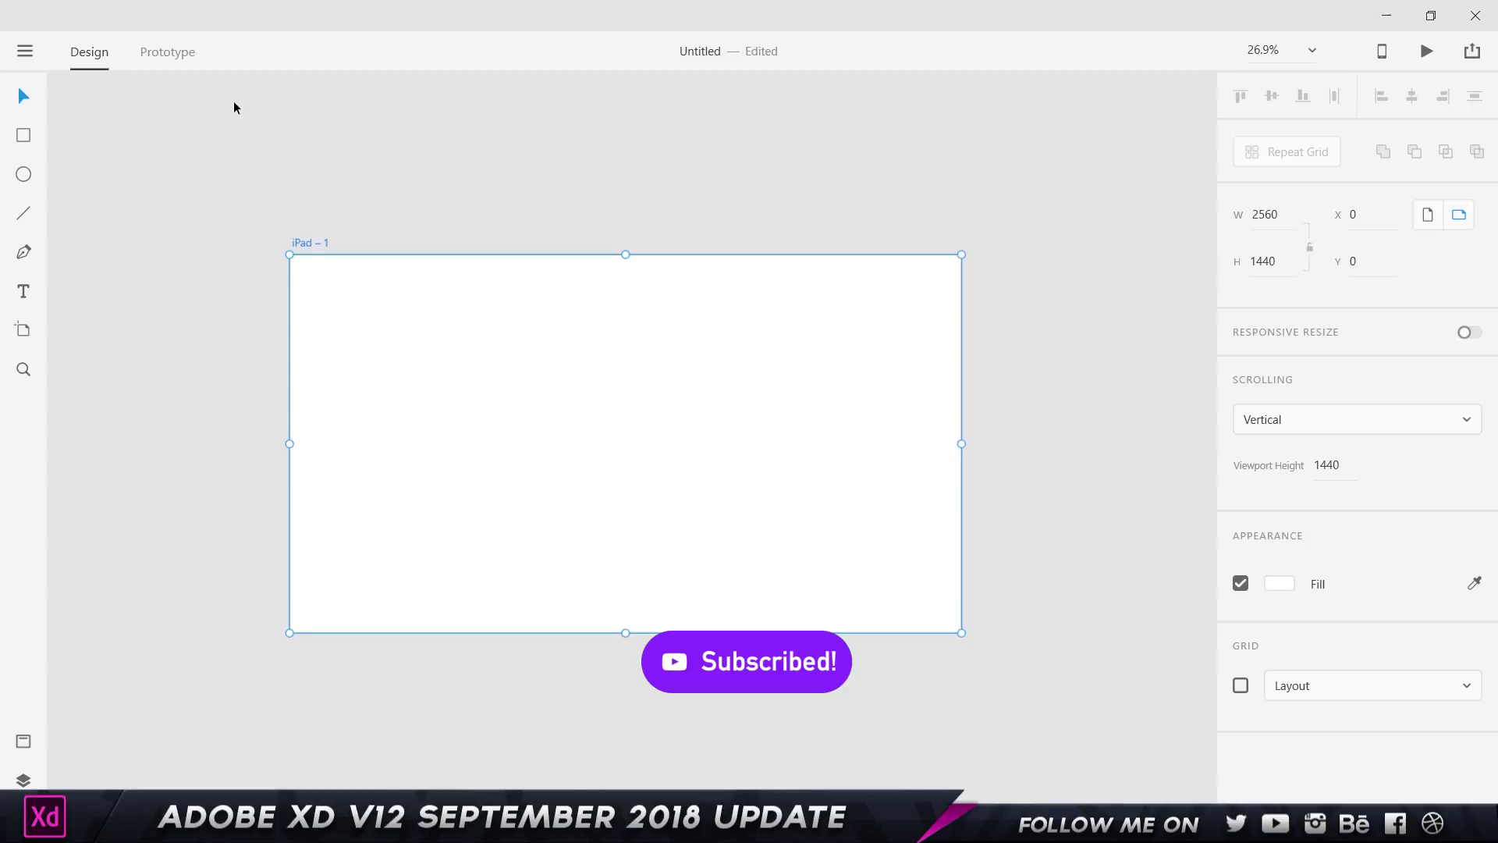
Step: Change the artboard's fill to a solid bright red
key("r")
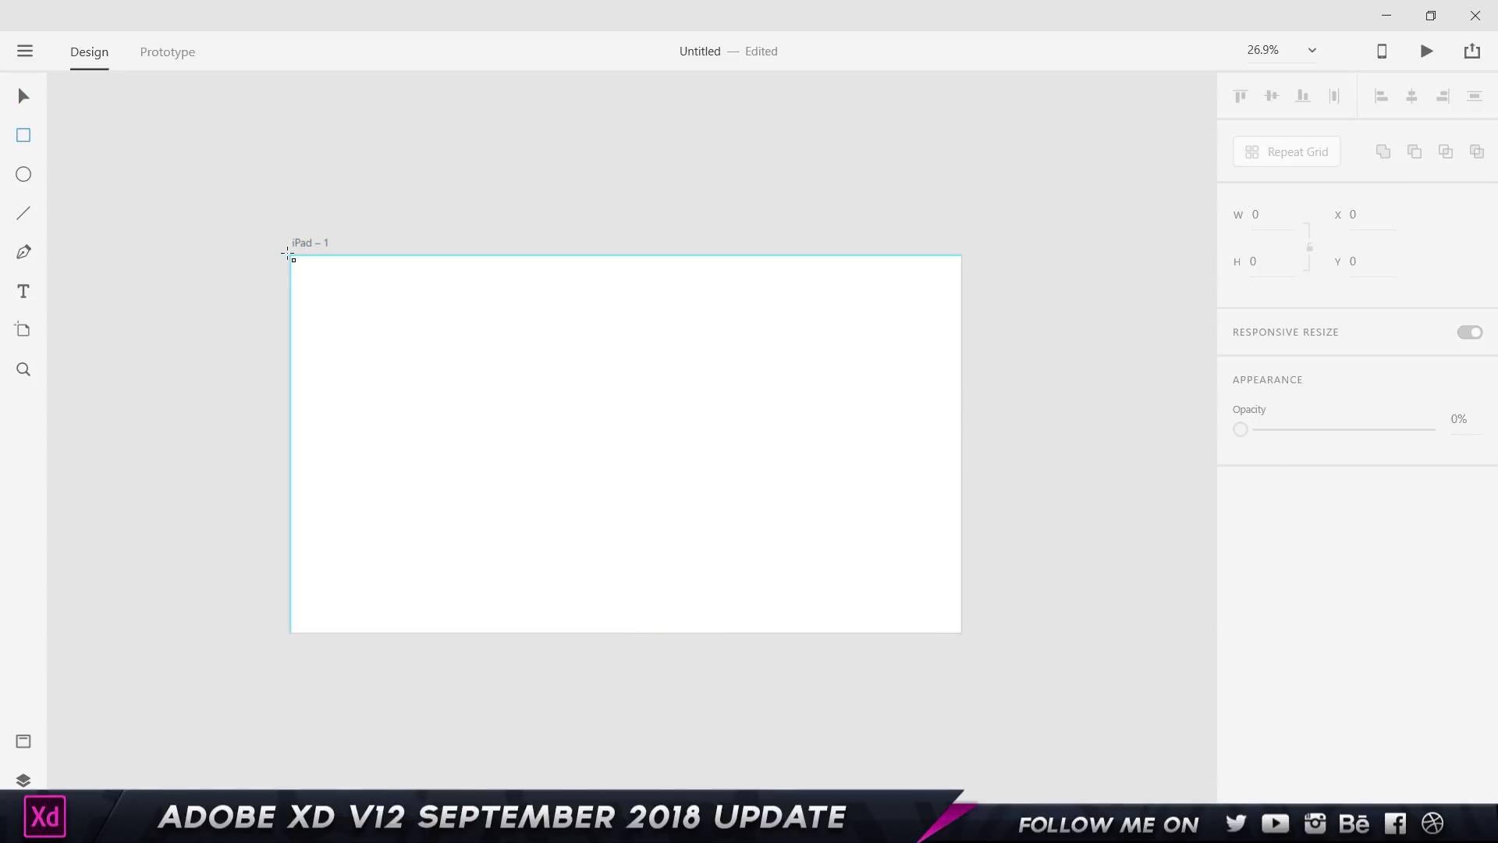
left_click(311, 241)
left_click(1284, 585)
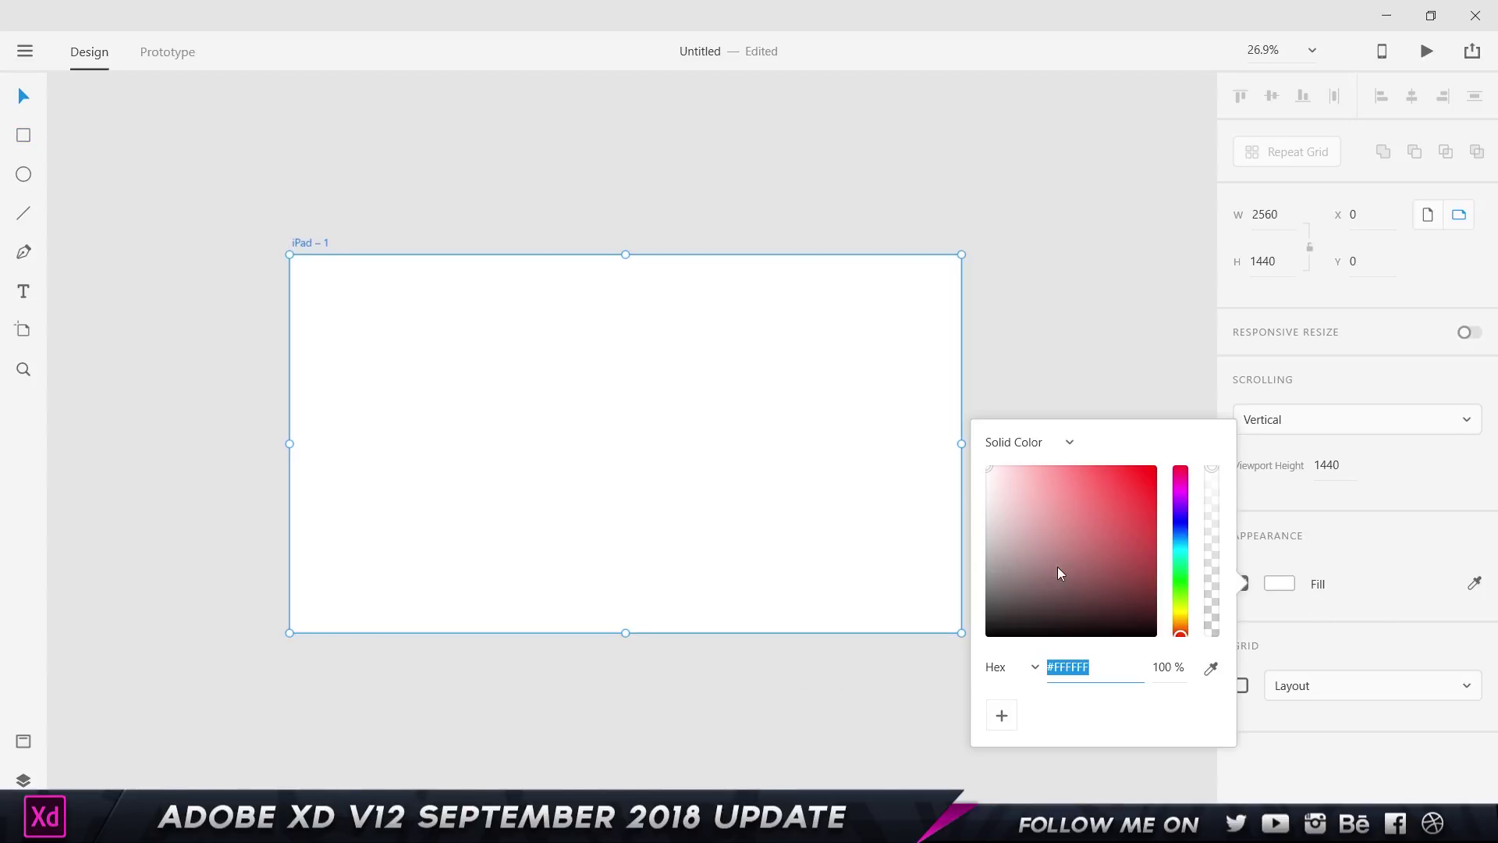
left_click_drag(1059, 573, 1155, 471)
left_click(1173, 385)
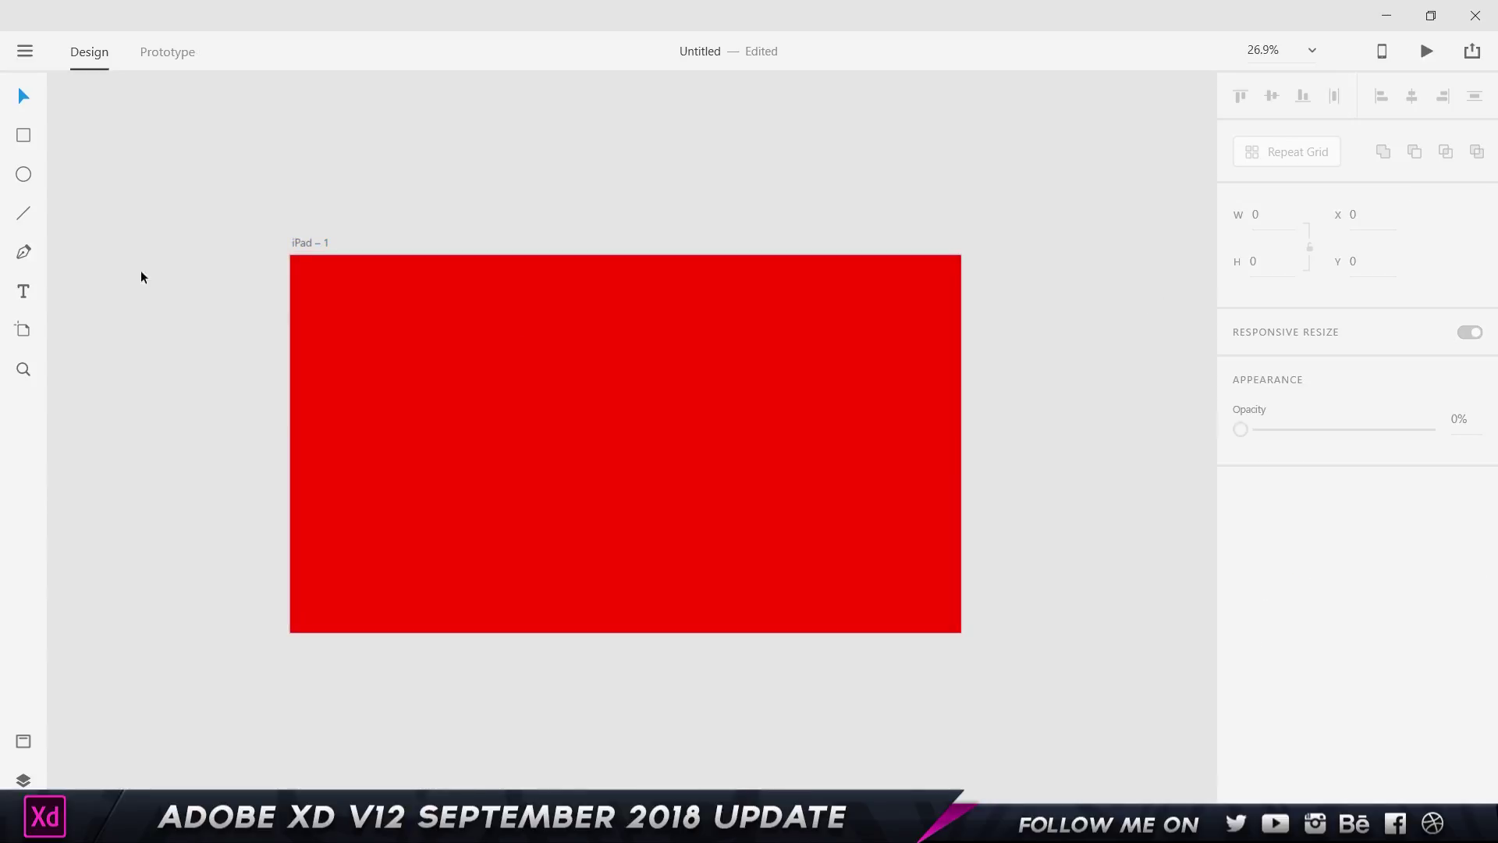
Step: Draw a circle about 495 by 495 near the middle of the artboard
left_click(24, 174)
left_click_drag(572, 374, 702, 517)
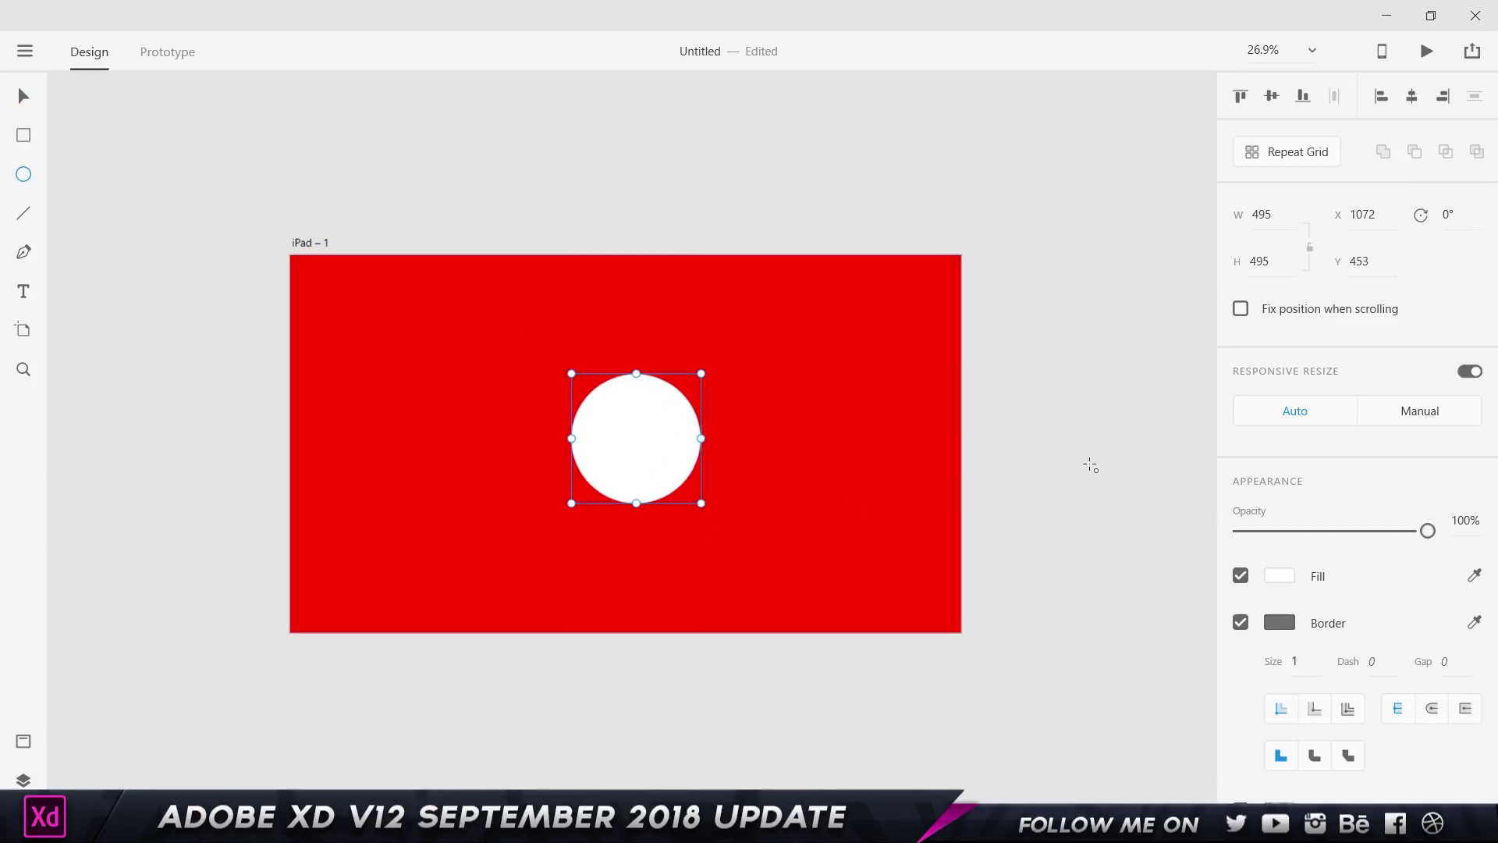
key("Escape")
Step: Change the circle's fill to a muted dark red
left_click(685, 443)
left_click(1280, 576)
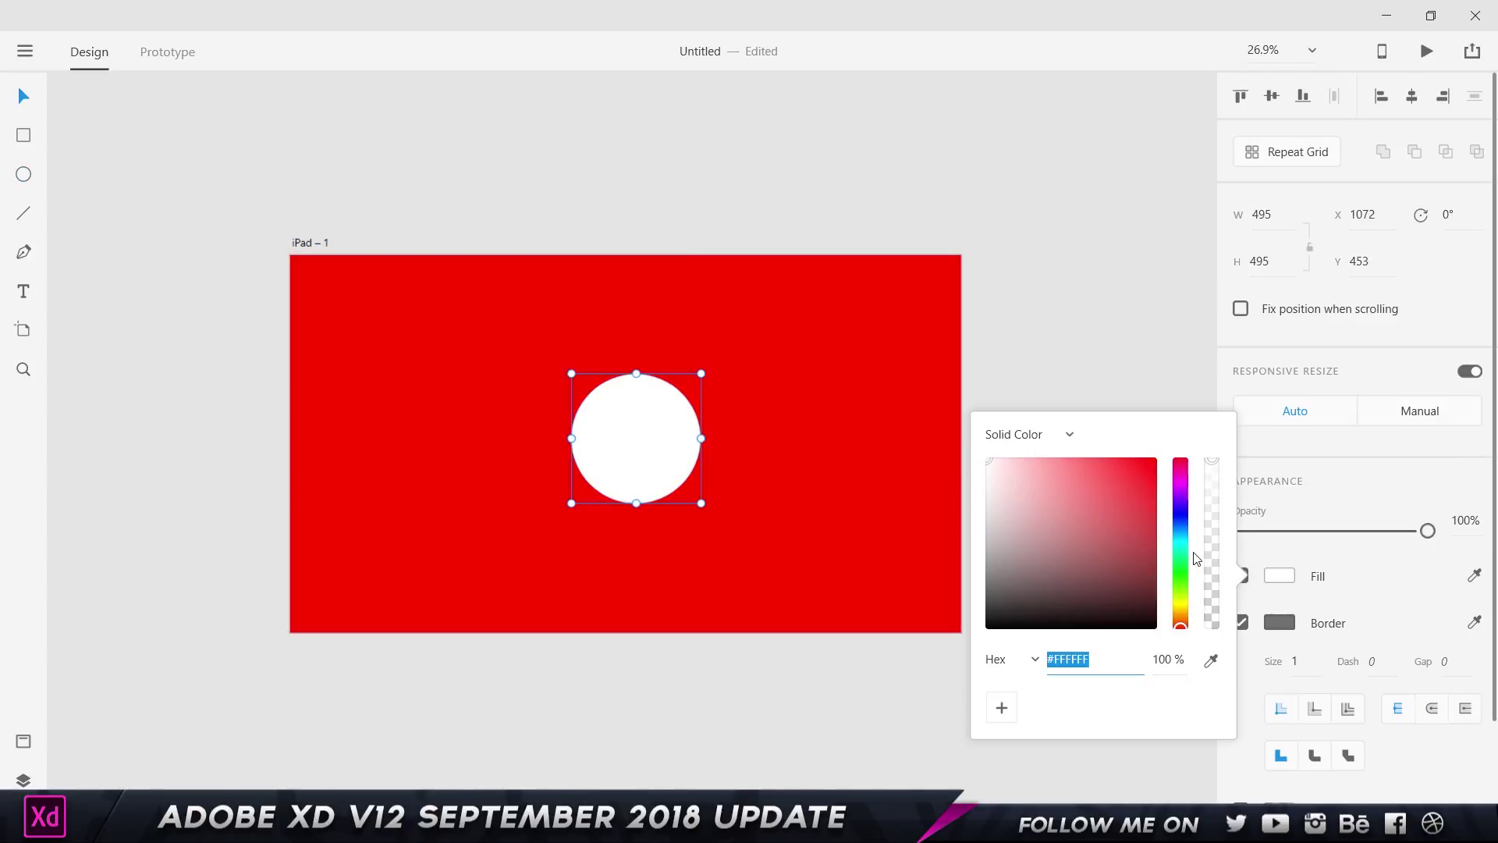
mouse_move(1117, 500)
left_mouse_down()
mouse_move(1113, 535)
mouse_move(1113, 499)
left_mouse_up()
left_click(1113, 354)
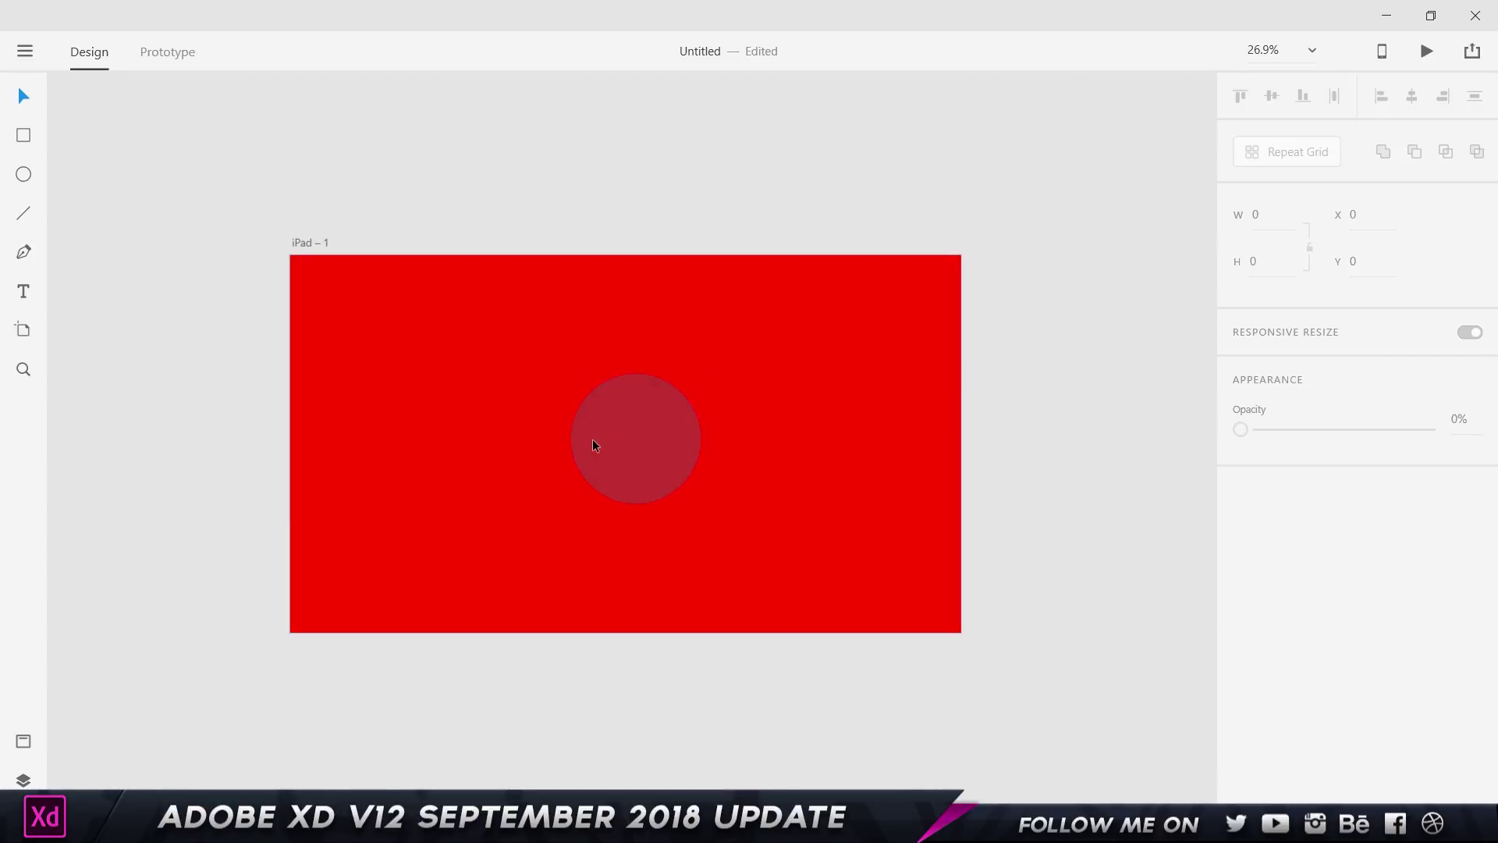
Step: Move the circle to the exact centre of the red artboard
left_click(595, 445)
left_click_drag(594, 444, 584, 449)
left_click(735, 160)
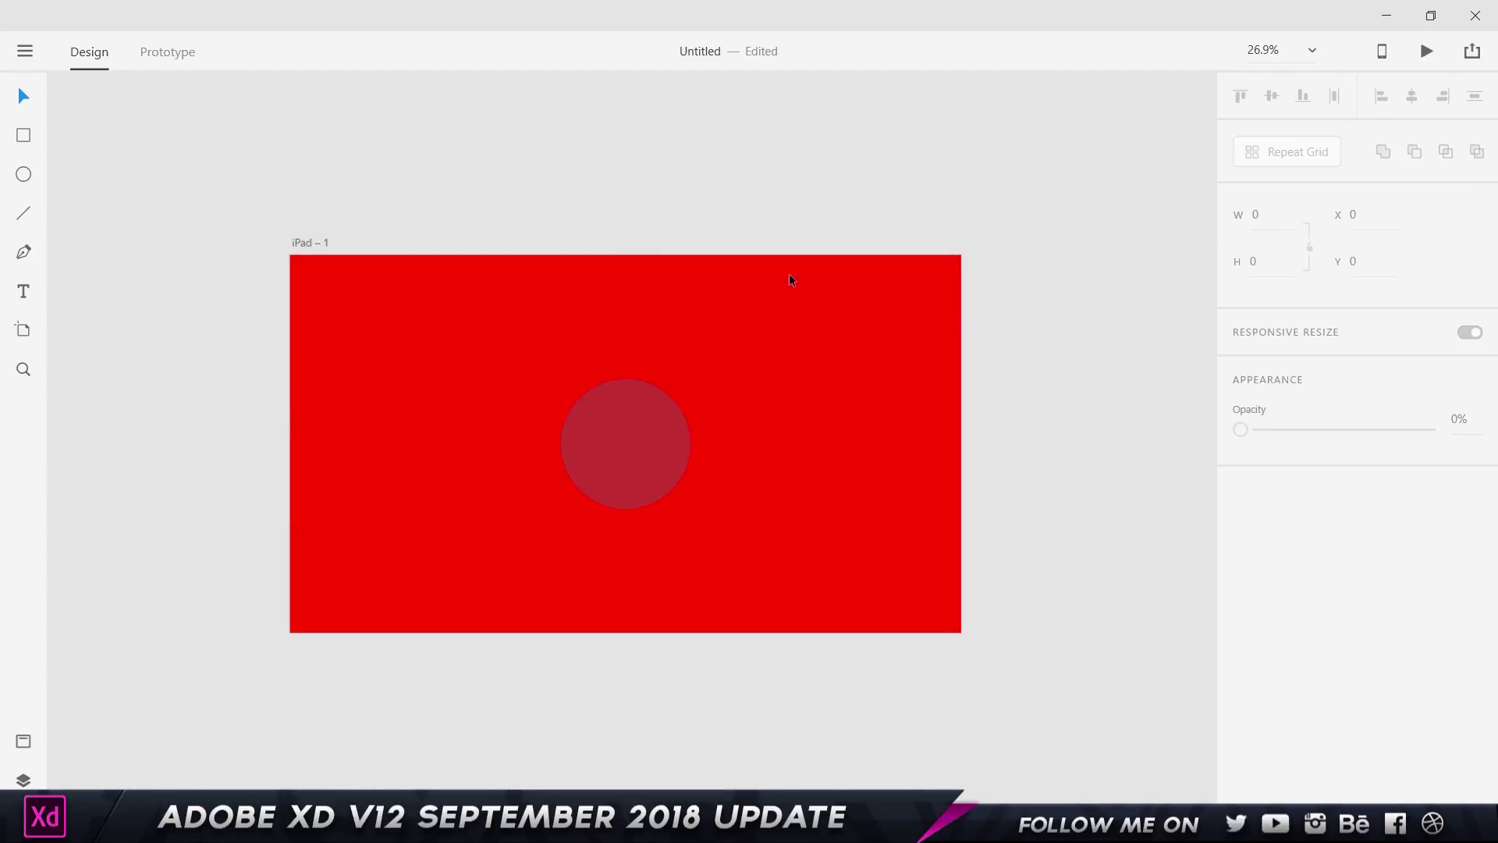
Step: Open the prototype's public link in the browser and expand it to the full-screen view
left_click(1473, 55)
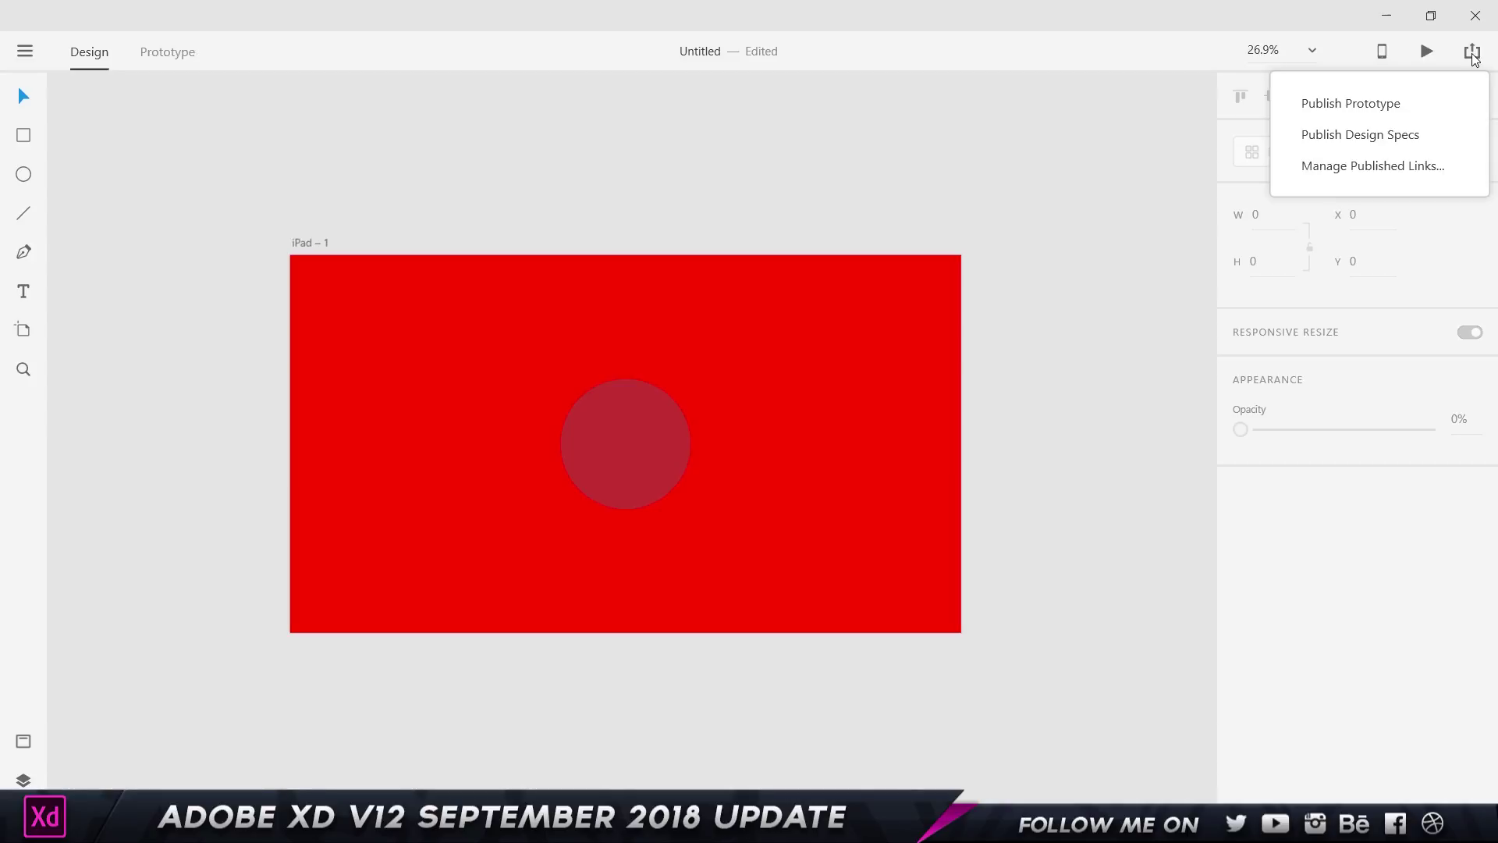
left_click(1364, 111)
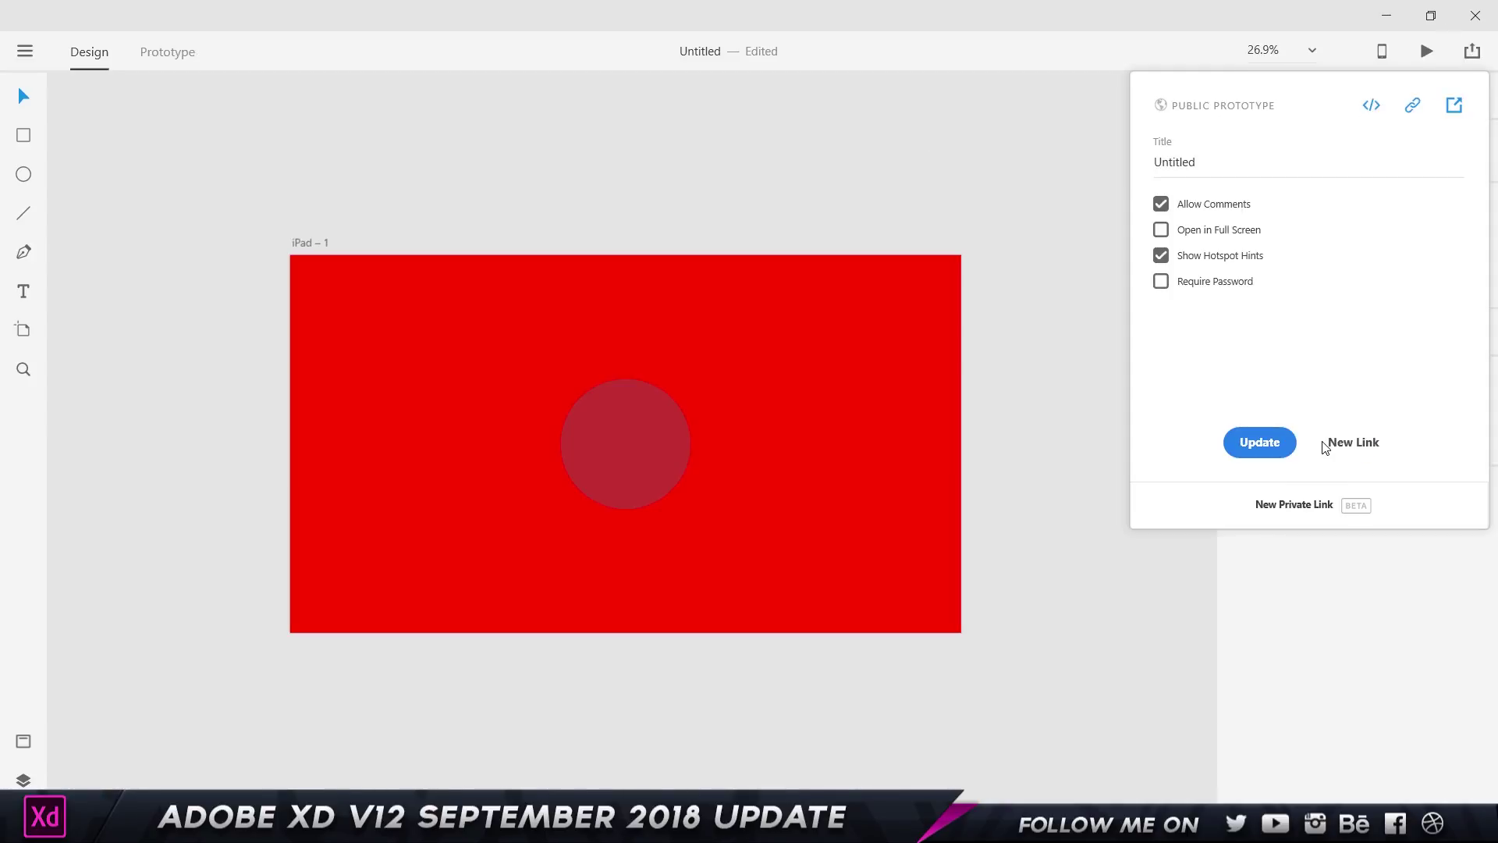
left_click(1448, 104)
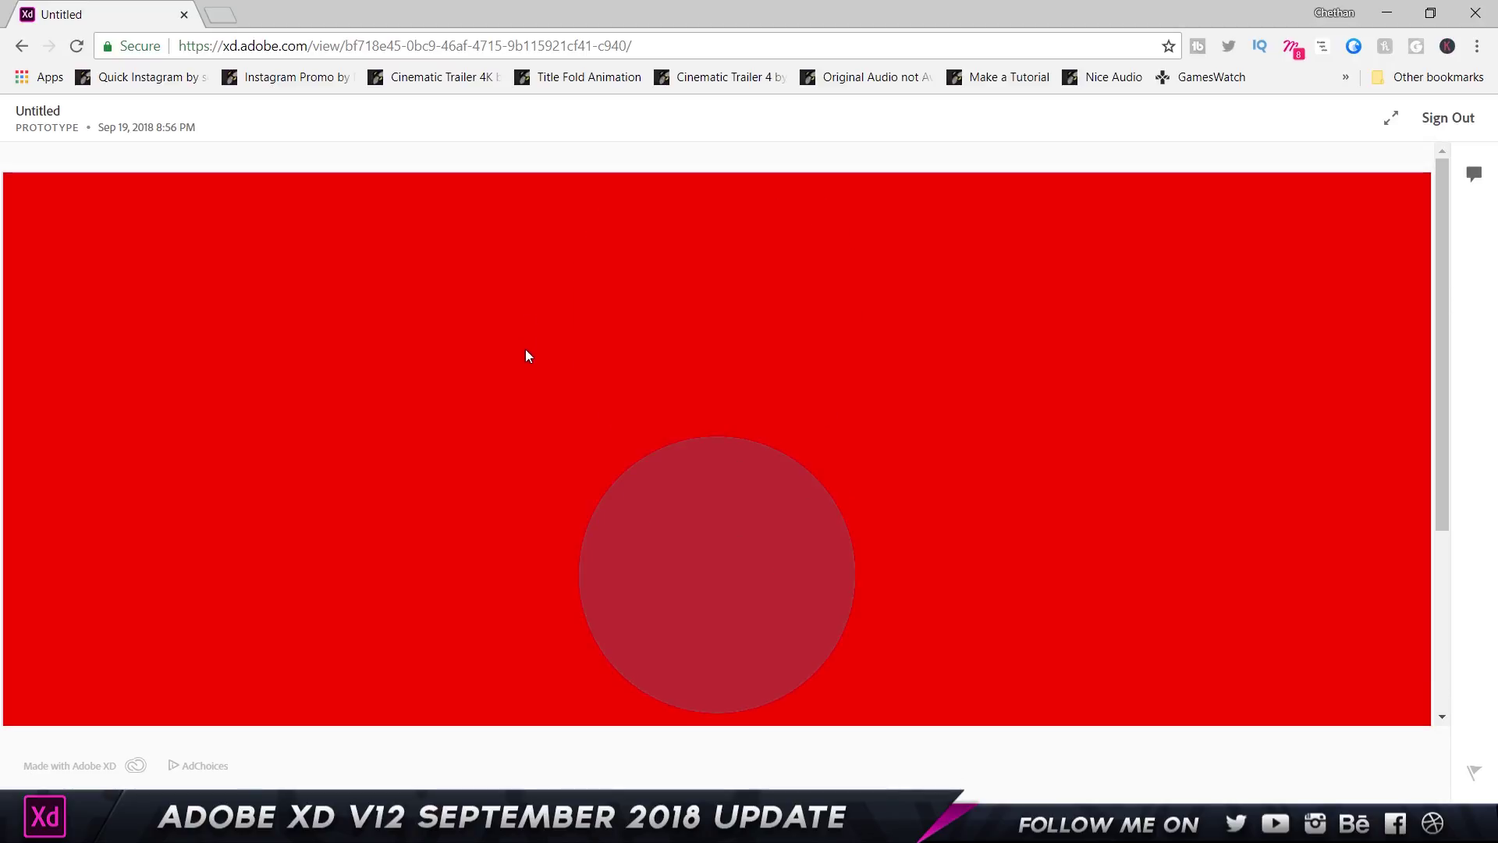
left_click(1386, 120)
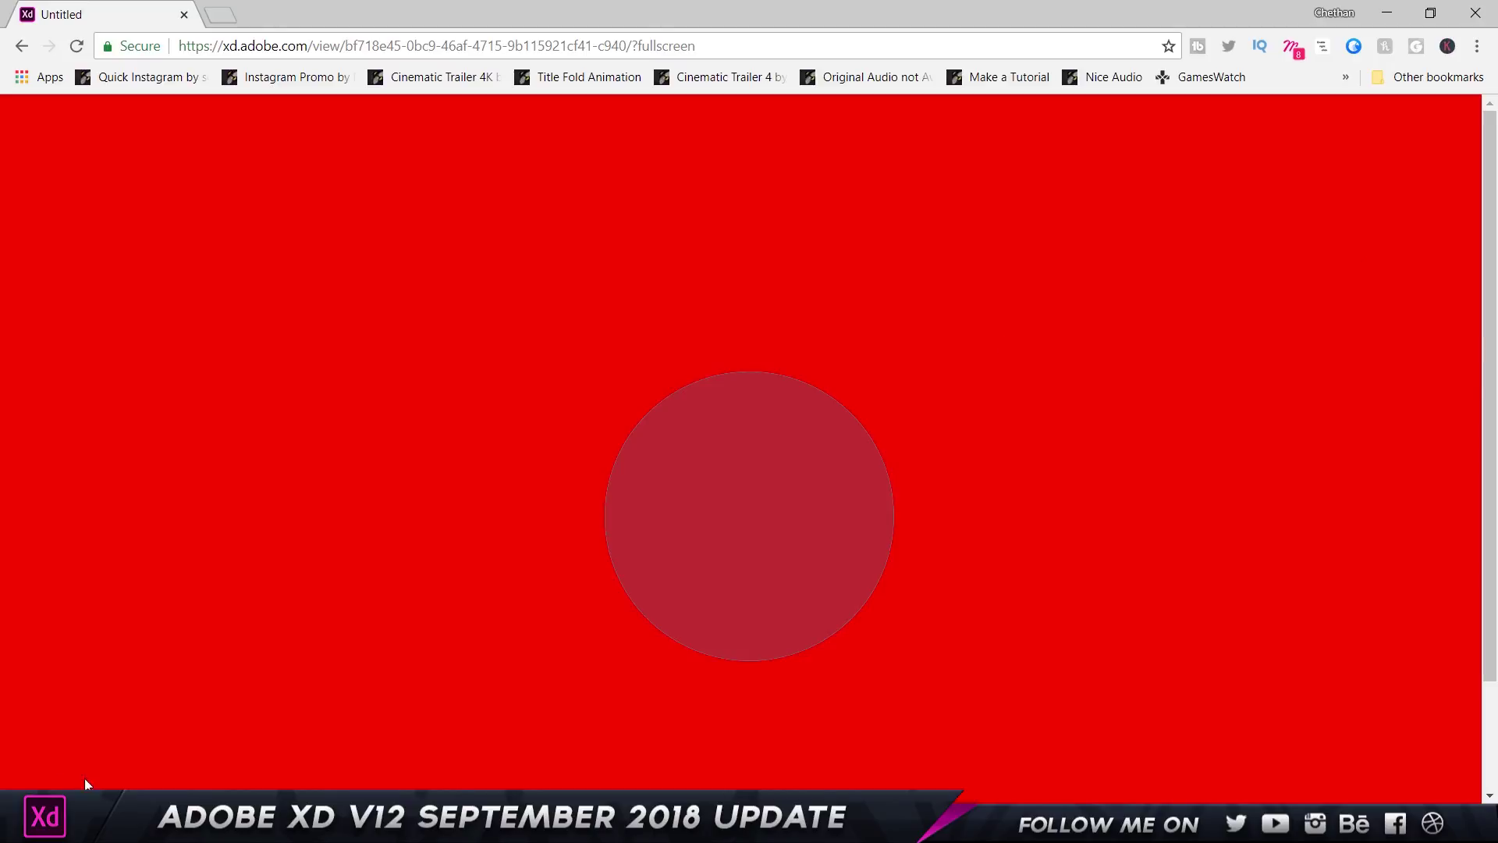
Step: Compare the design in Adobe XD with its full-screen prototype in the browser
mouse_move(825, 827)
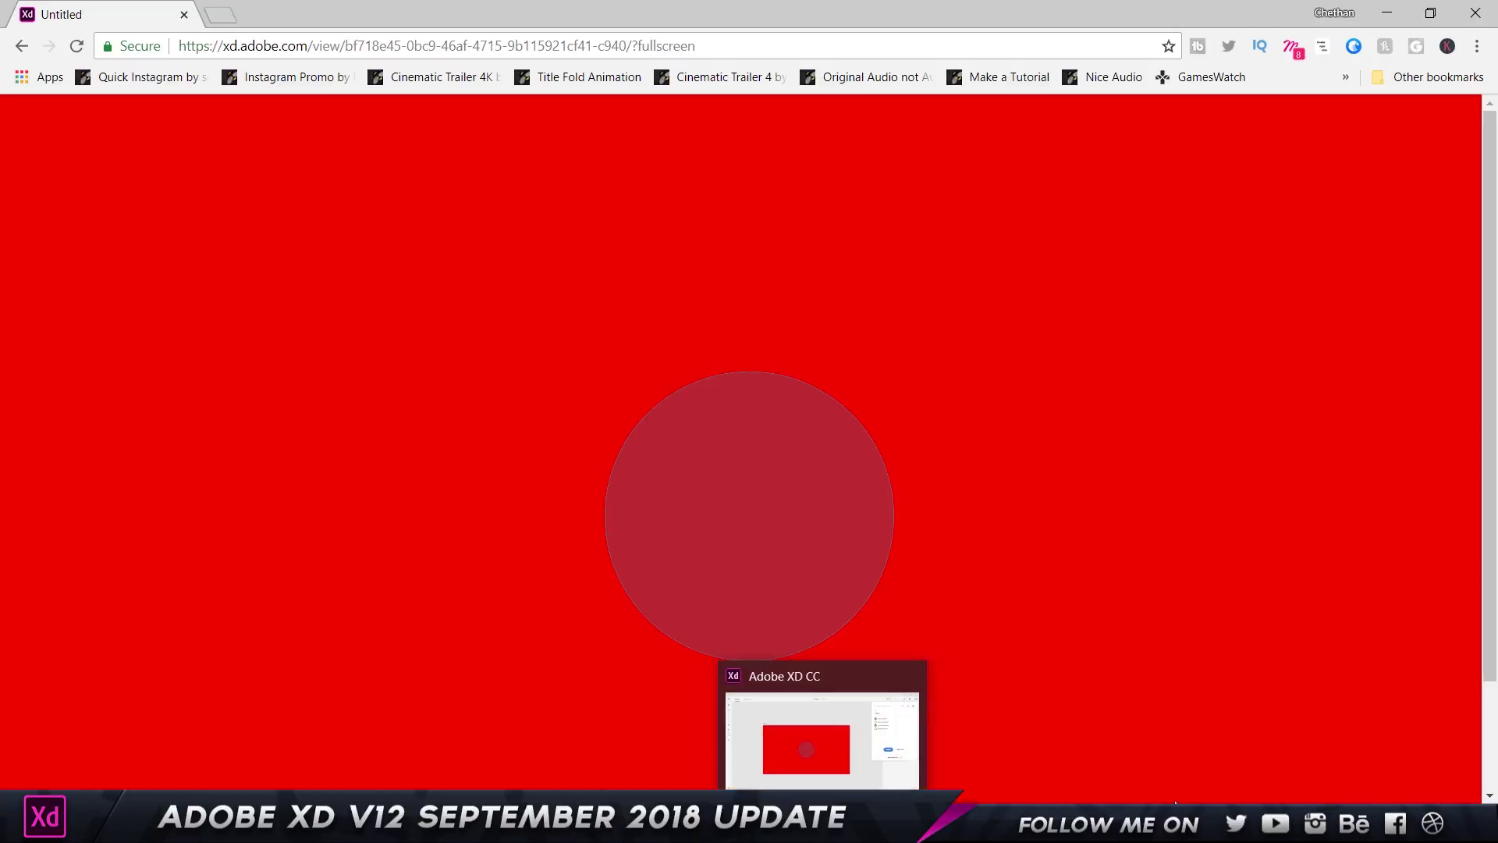
left_click(821, 714)
key("alt+Tab")
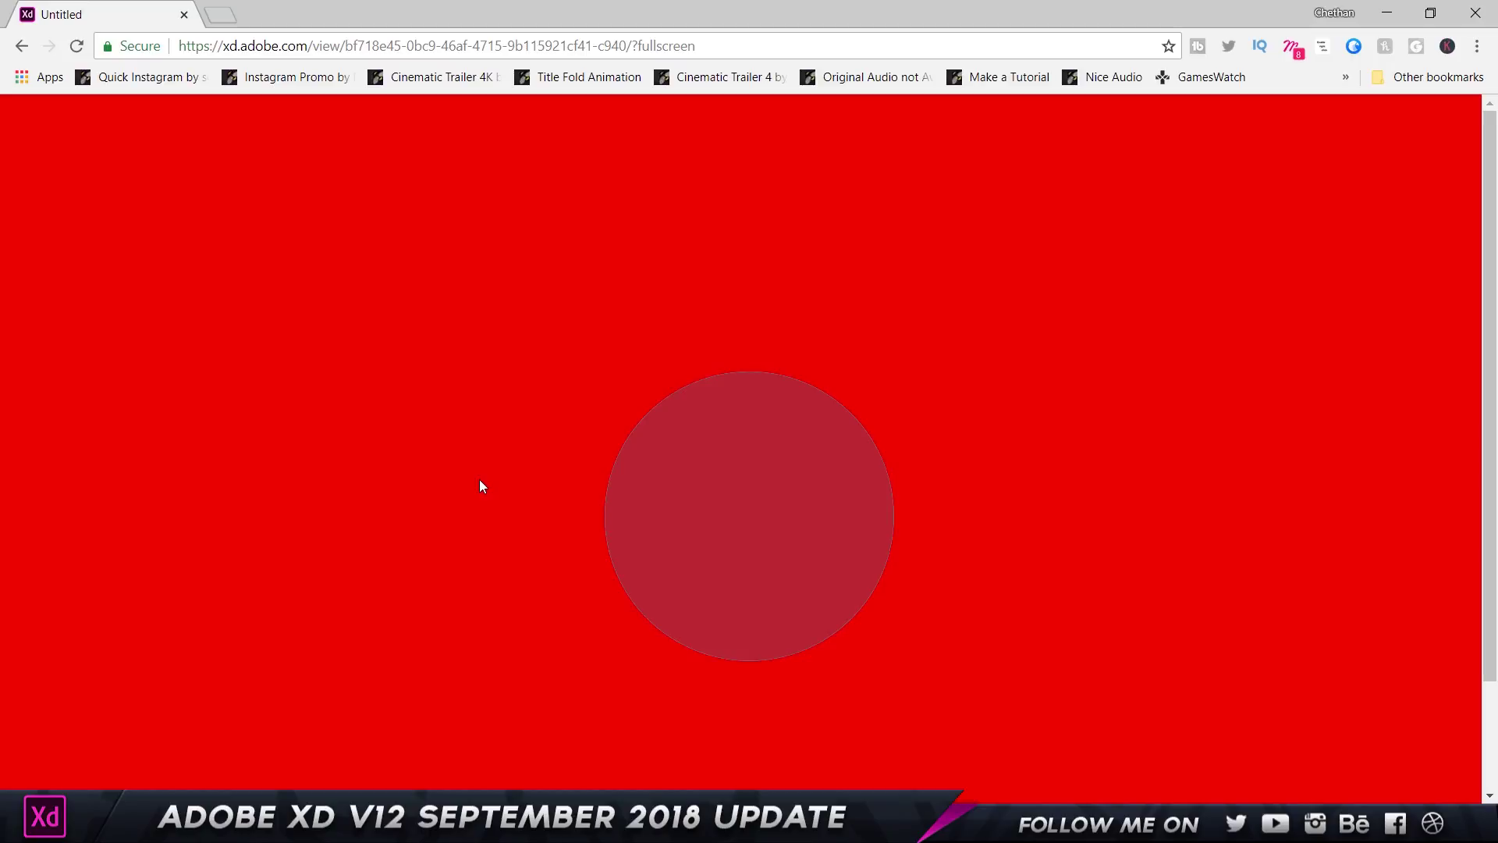
scroll(1210, 282, "down", 2)
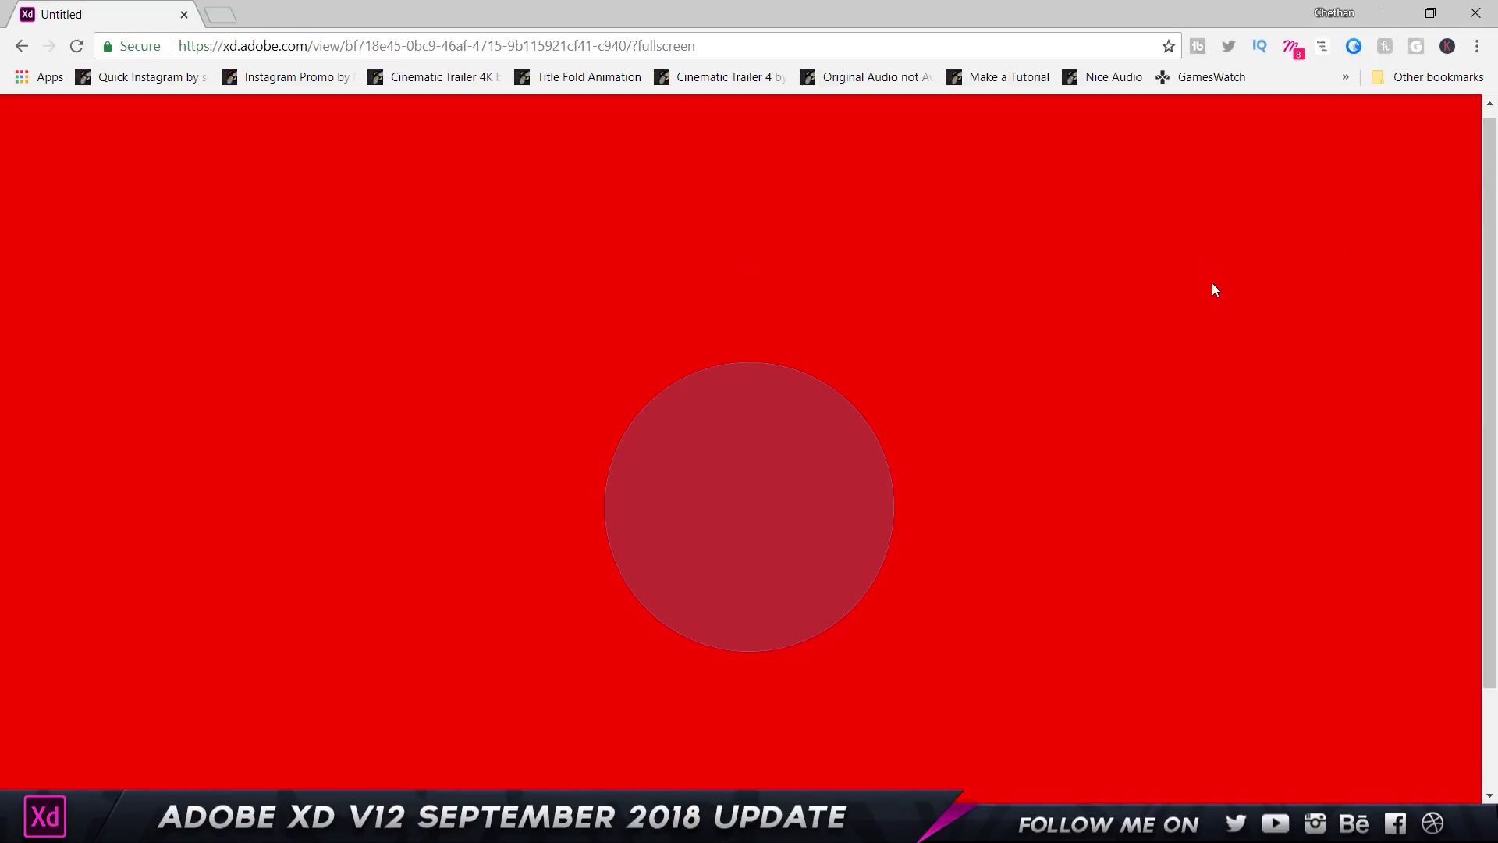
scroll(1379, 597, "up", 2)
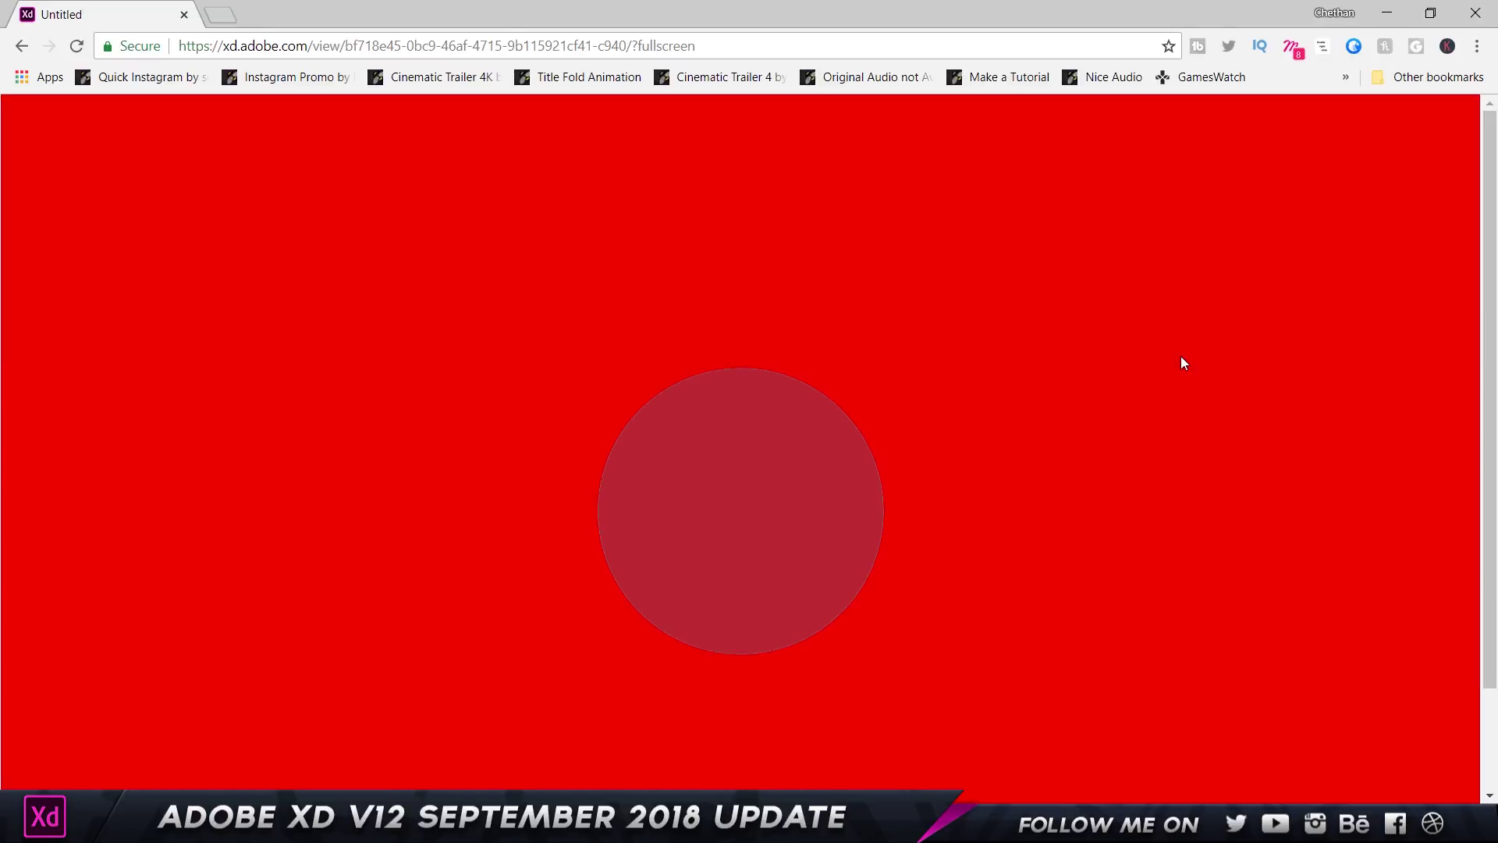
Step: Select the red artboard in Adobe XD to check its dimensions, and return to the full-screen prototype in the browser
key("alt+Tab")
left_click(303, 243)
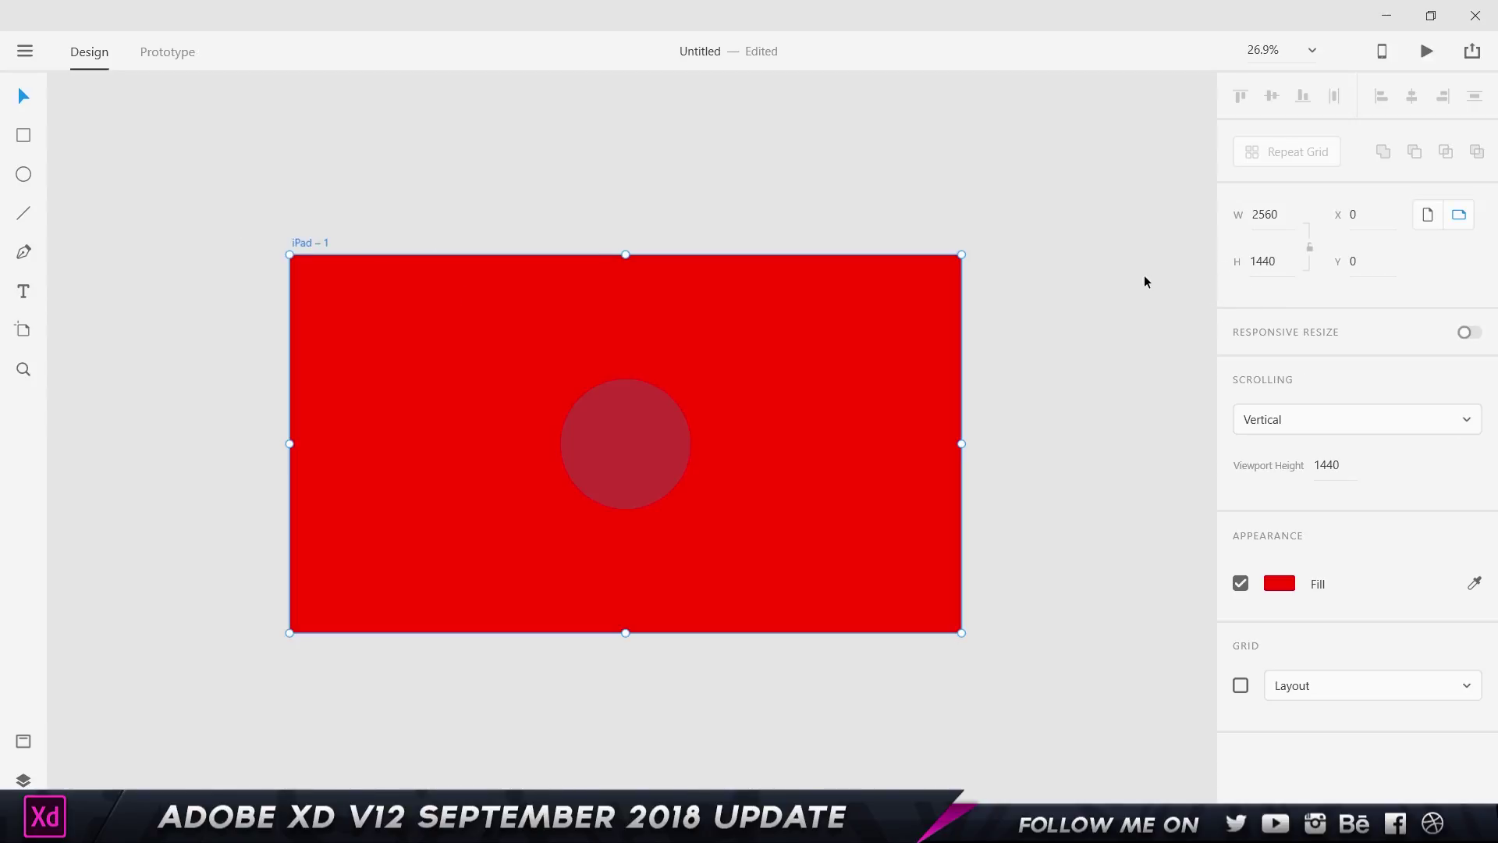
key("alt+Tab")
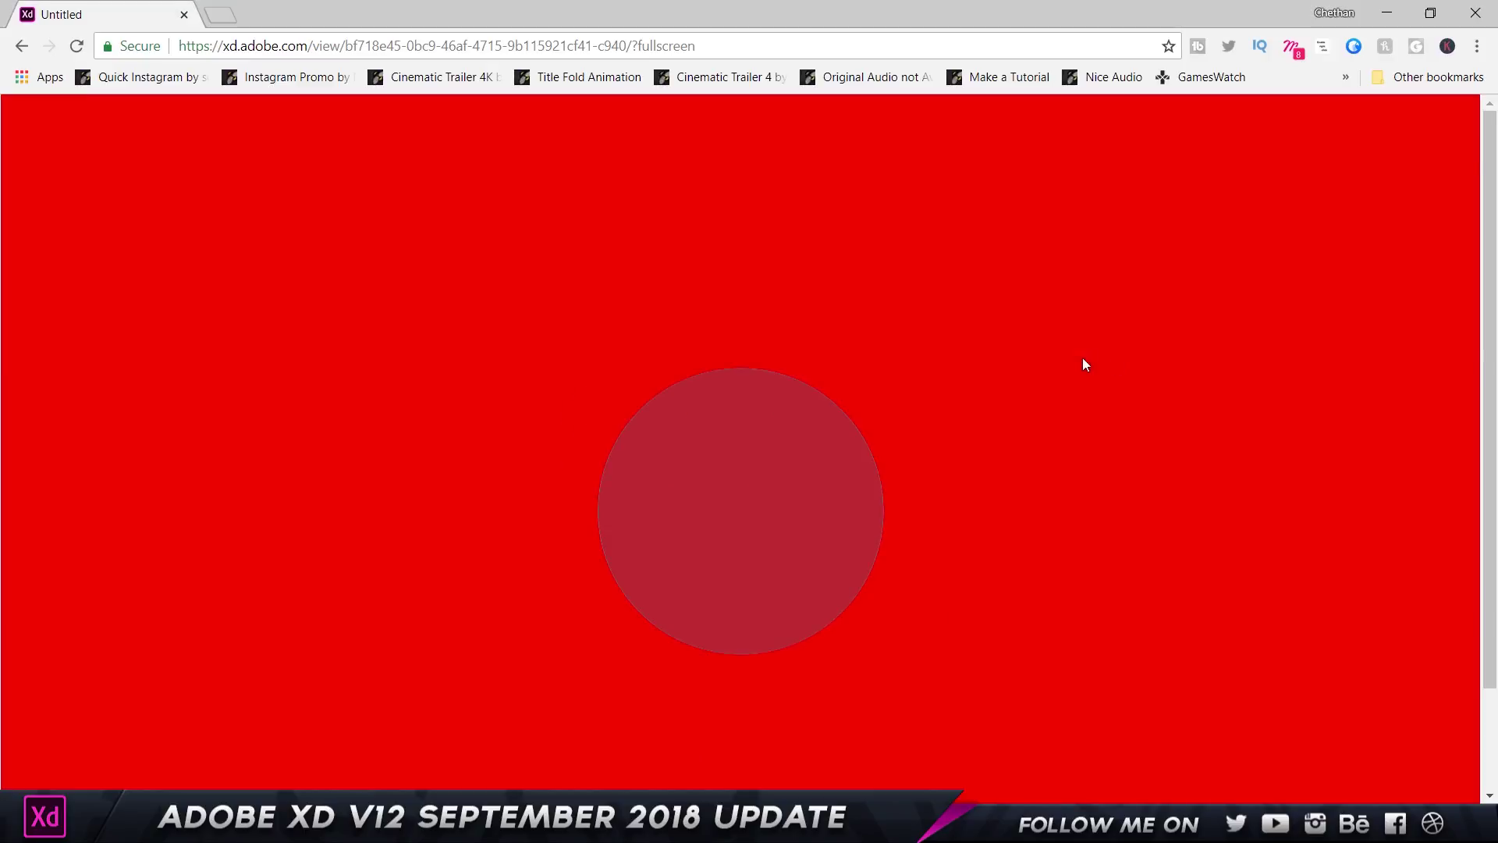
Step: Take the browser out of its maximized state and resize its width and height to test how the full-screen prototype scales
left_click(1430, 13)
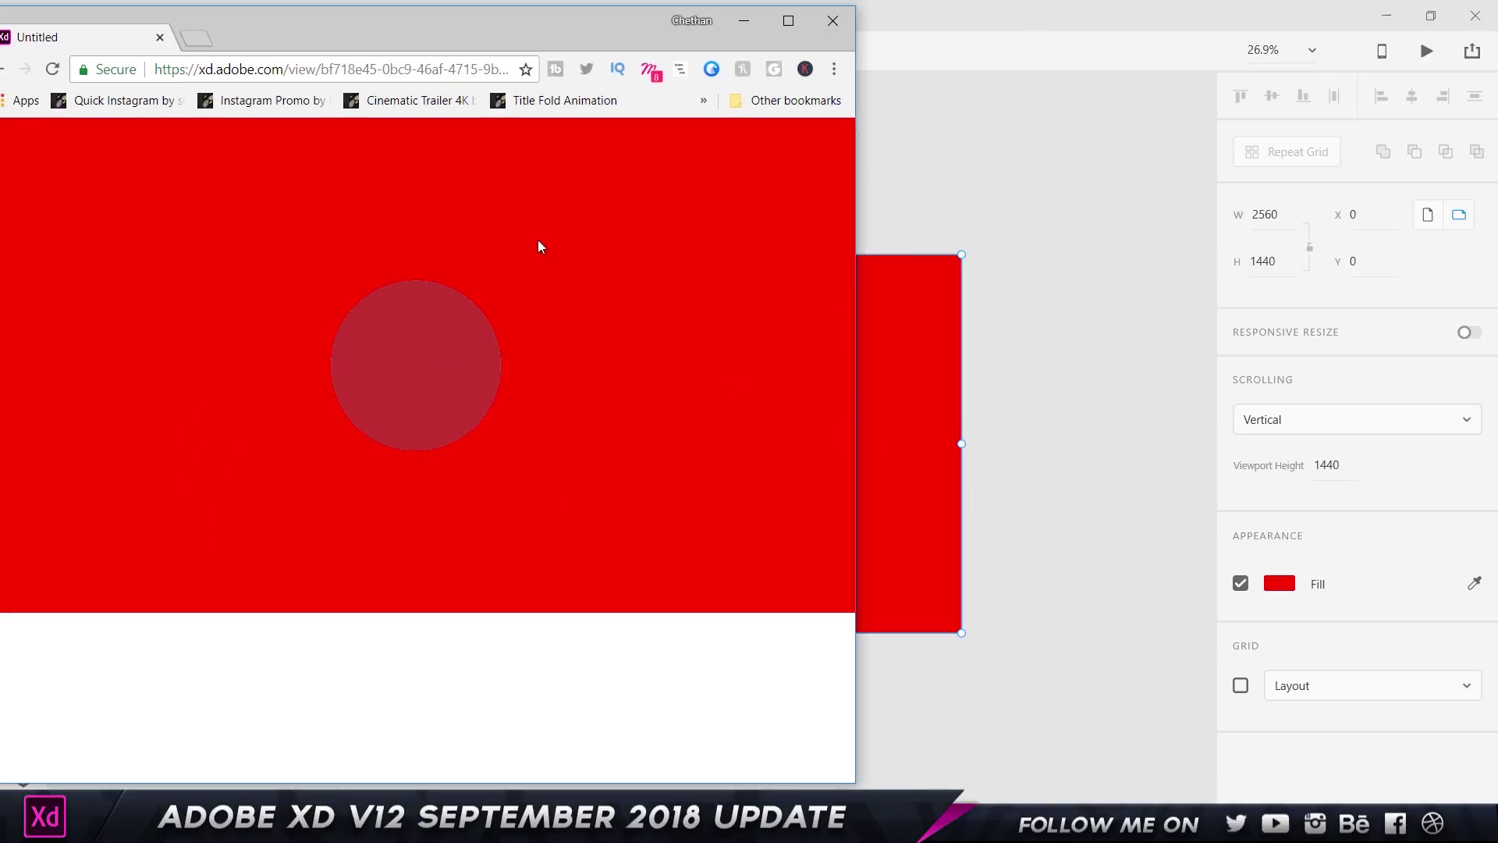
left_click_drag(864, 326, 1013, 320)
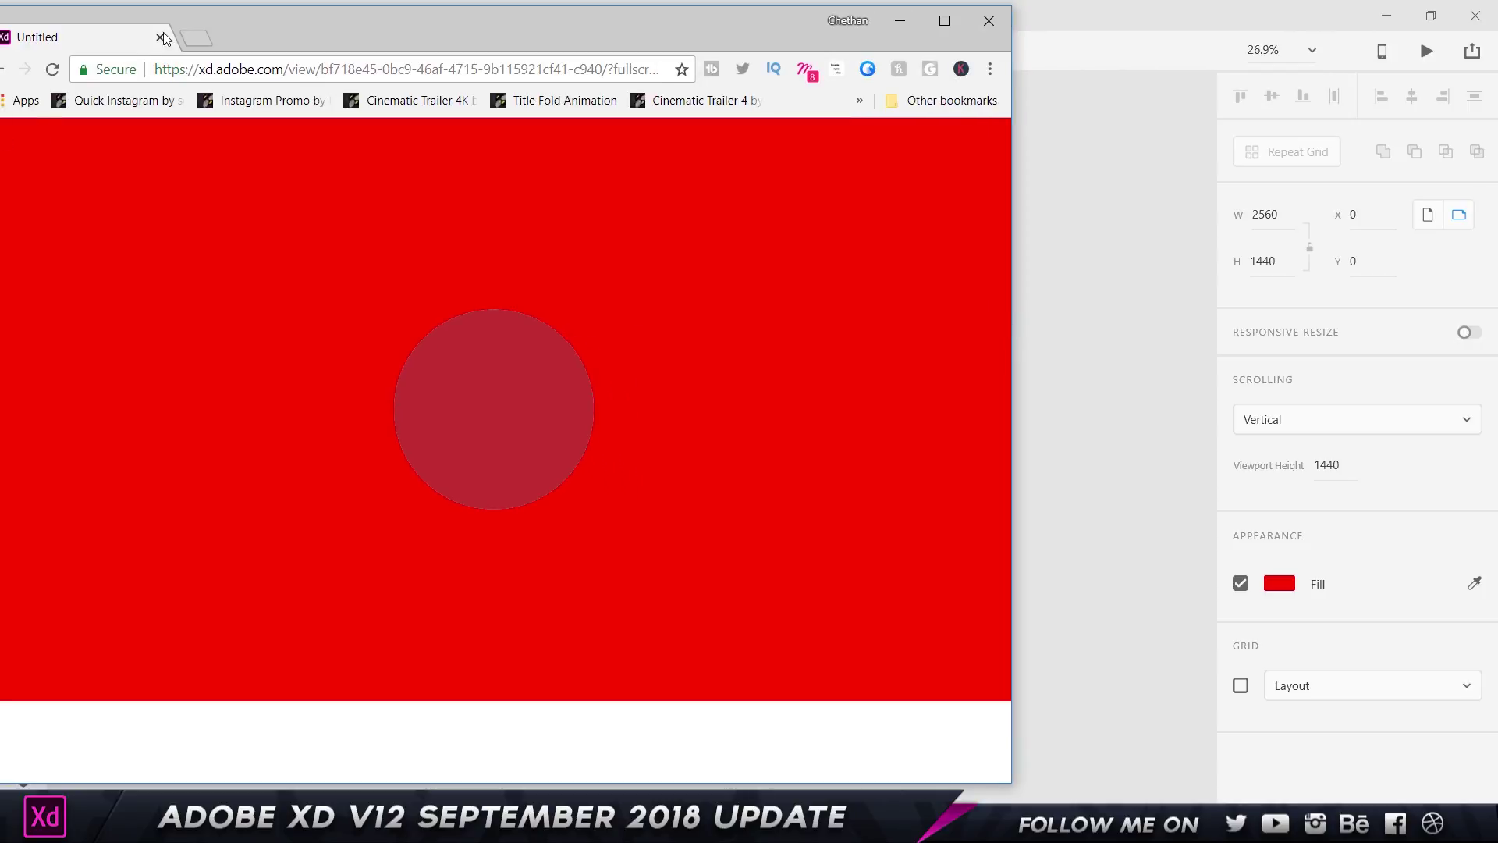
left_click_drag(291, 28, 418, 28)
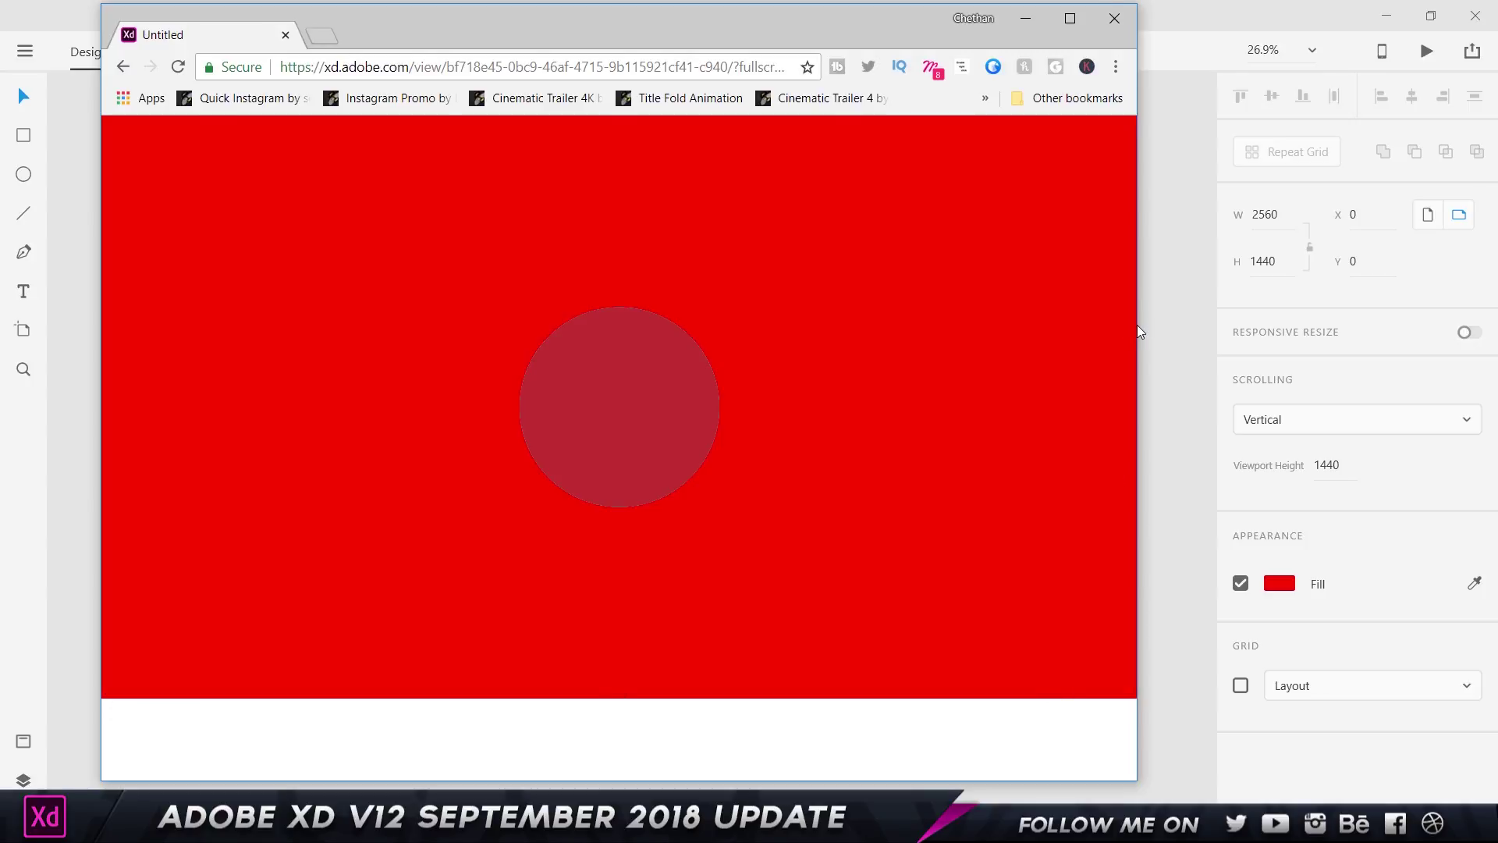
left_click_drag(1138, 332, 727, 362)
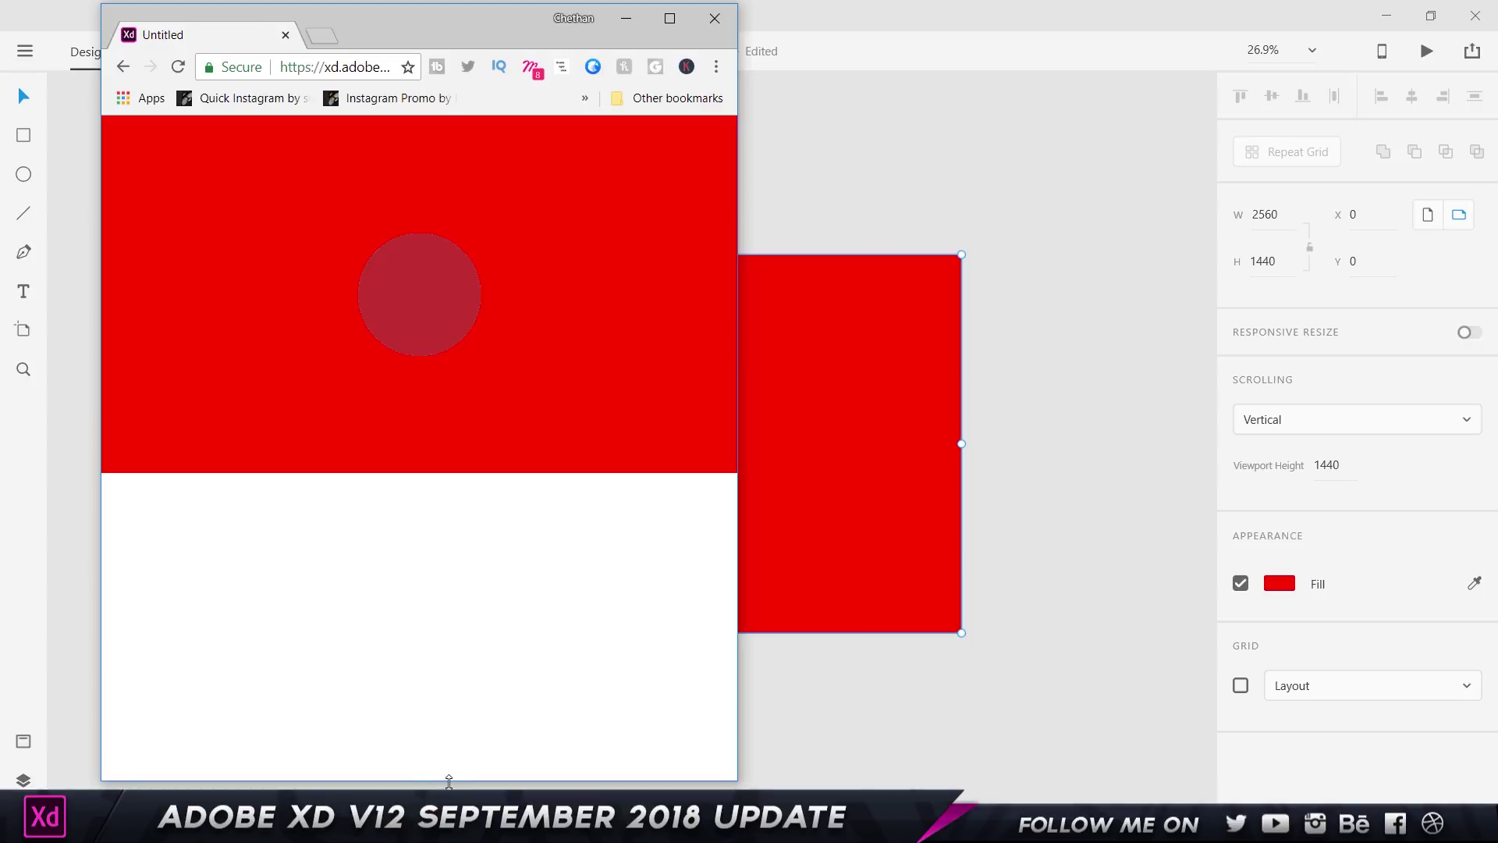
left_click_drag(448, 780, 452, 487)
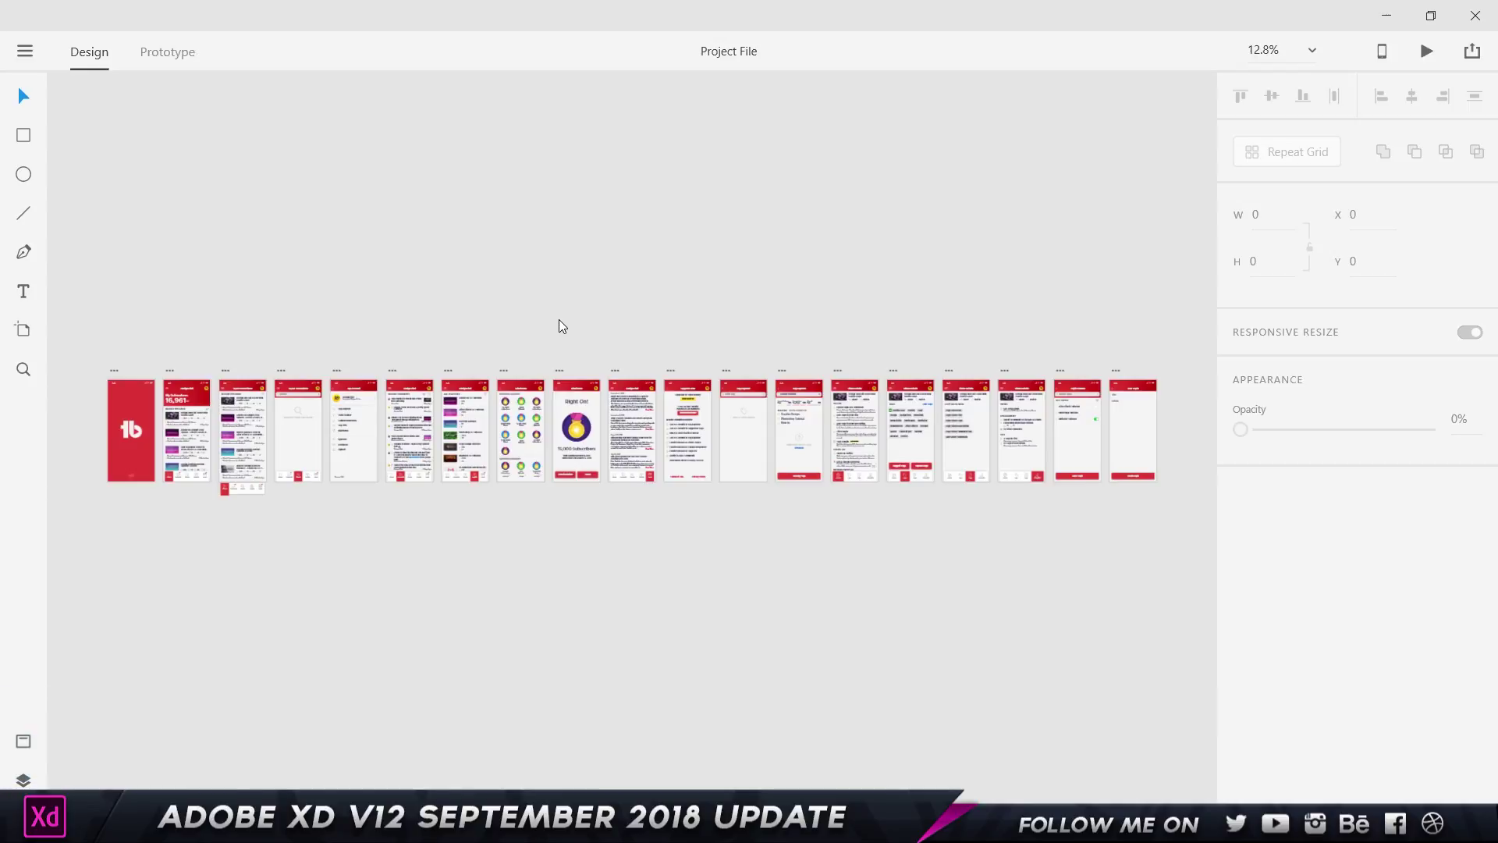
Step: Look through the app screens in the Project File design, from Splash Screen to the Topic Planner artboards
scroll(70, 398, "up", 3)
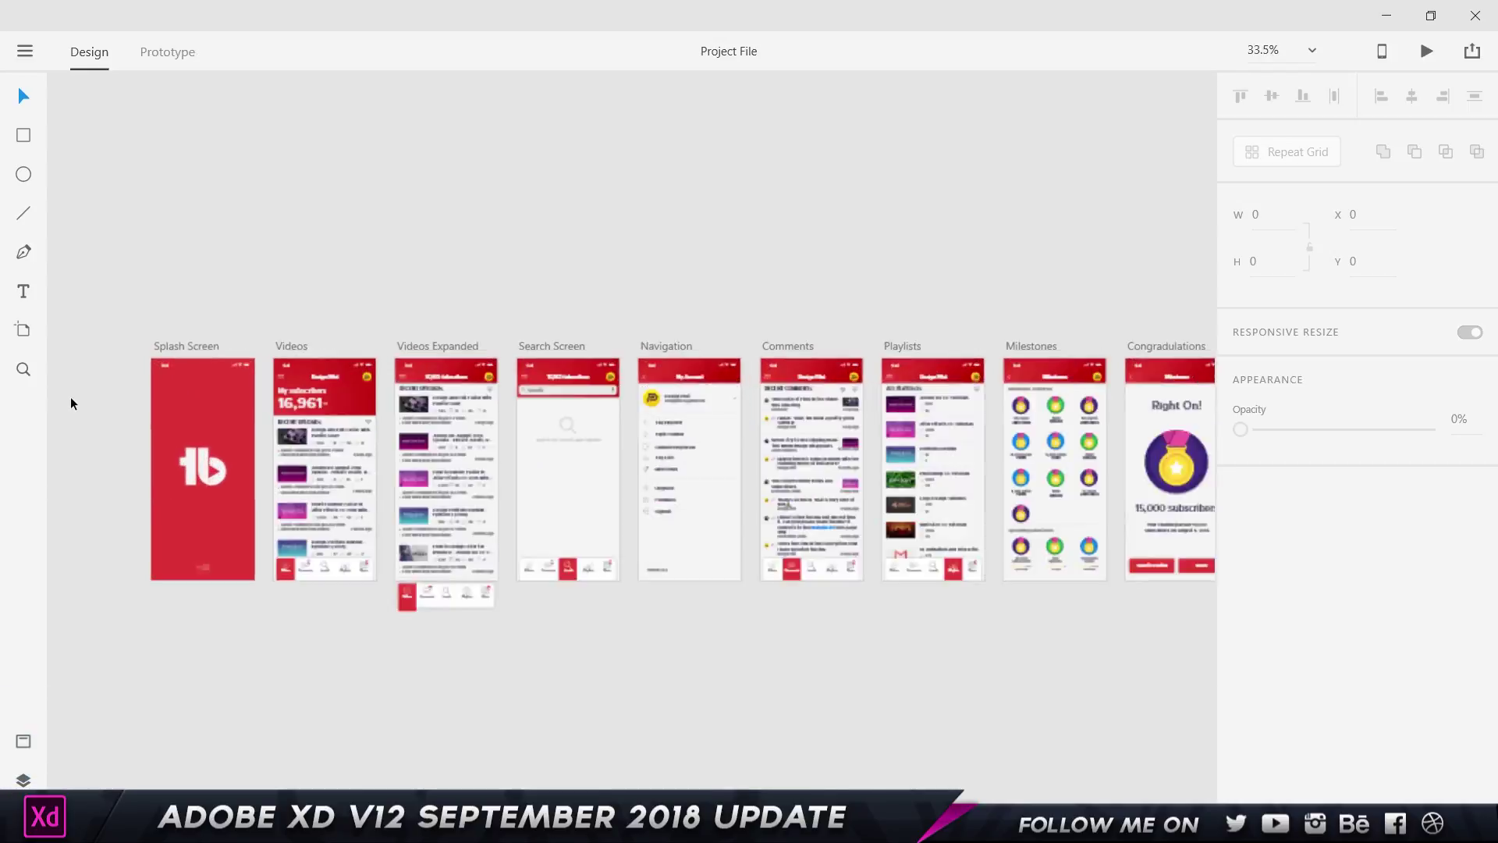
scroll(145, 546, "up", 2)
scroll(493, 346, "down", 2)
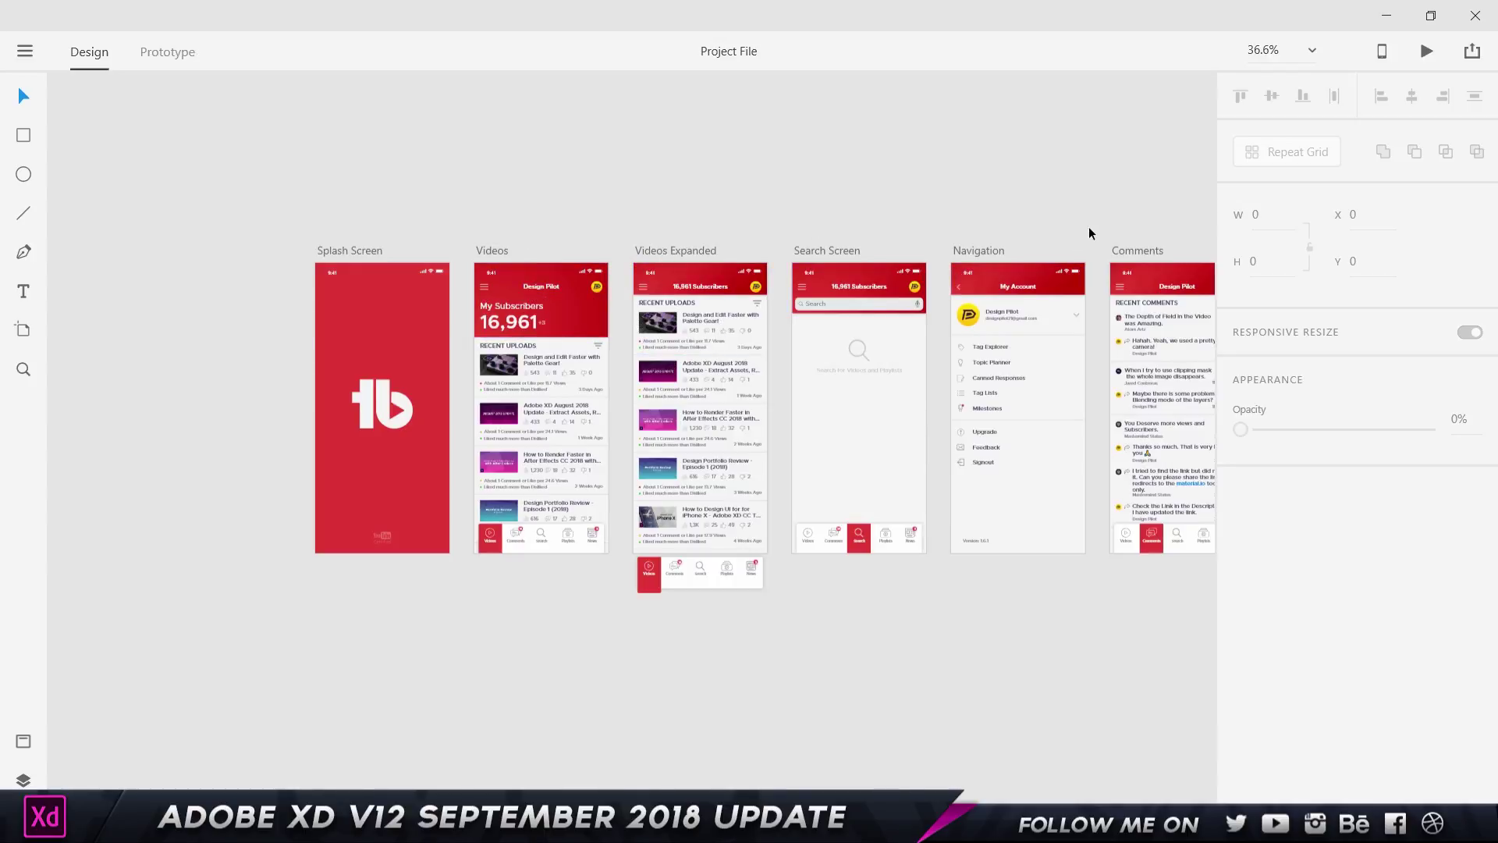
left_click_drag(1130, 208, 668, 133)
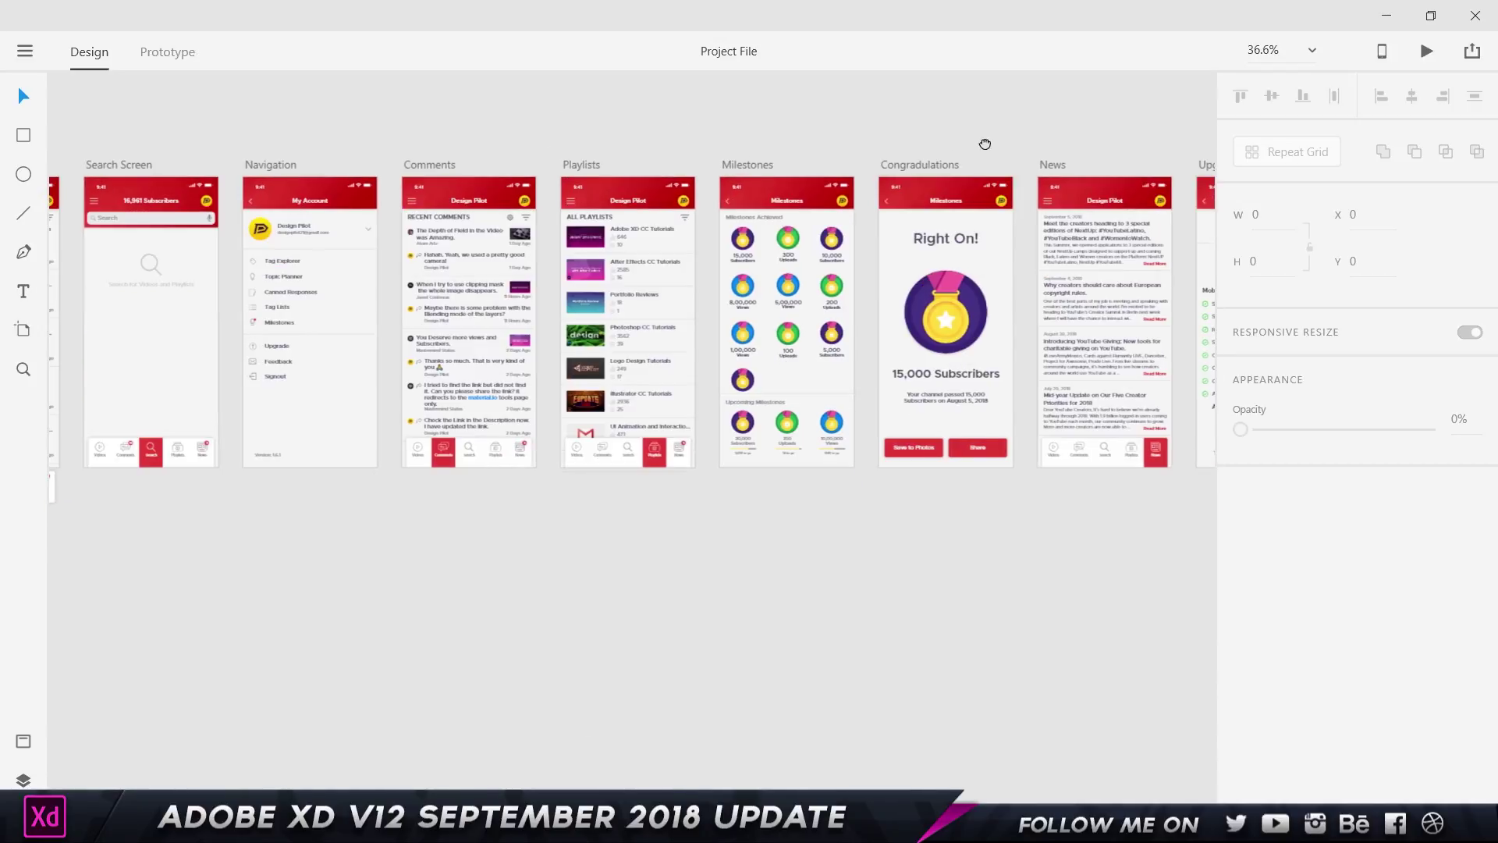
left_click_drag(985, 144, 550, 188)
left_click_drag(820, 144, 491, 171)
left_click_drag(978, 211, 400, 177)
left_click_drag(835, 178, 679, 211)
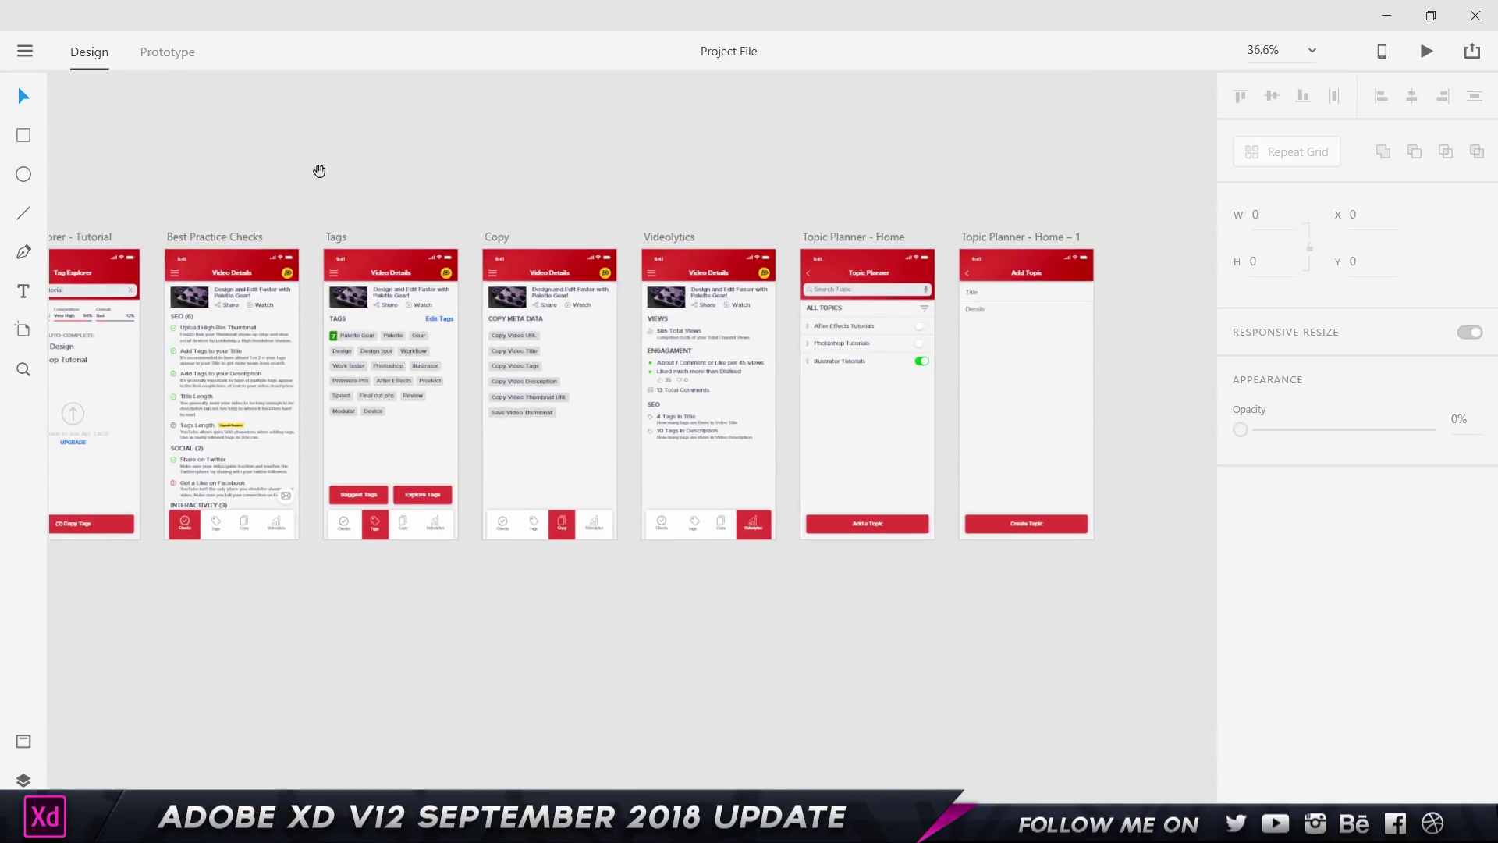
left_click_drag(319, 171, 565, 207)
Step: Browse the TubeBuddy App Redesign case study on Behance, close it and return to Adobe XD
key("alt+Tab")
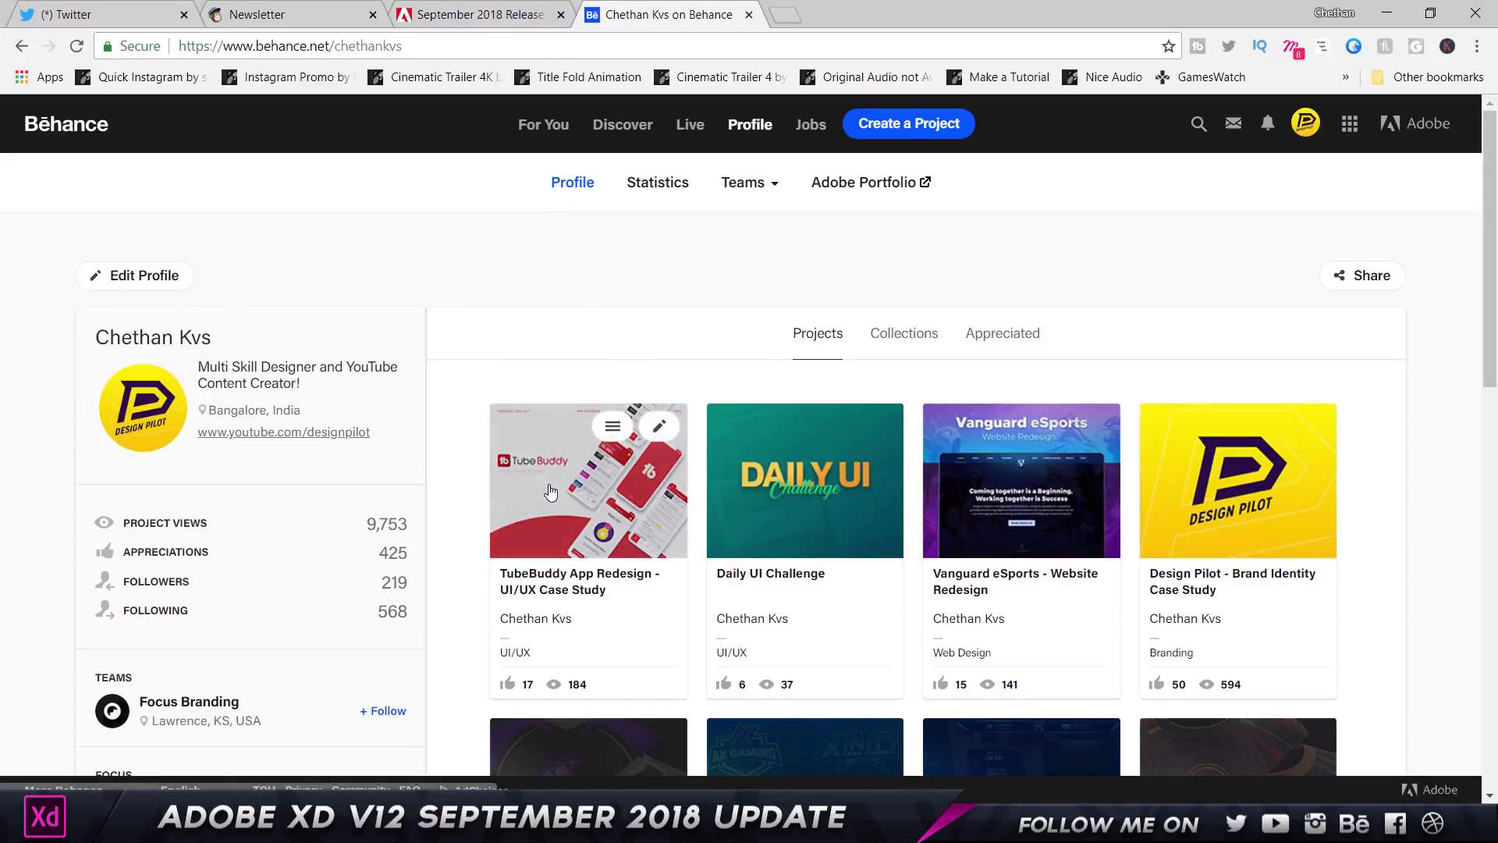
left_click(550, 426)
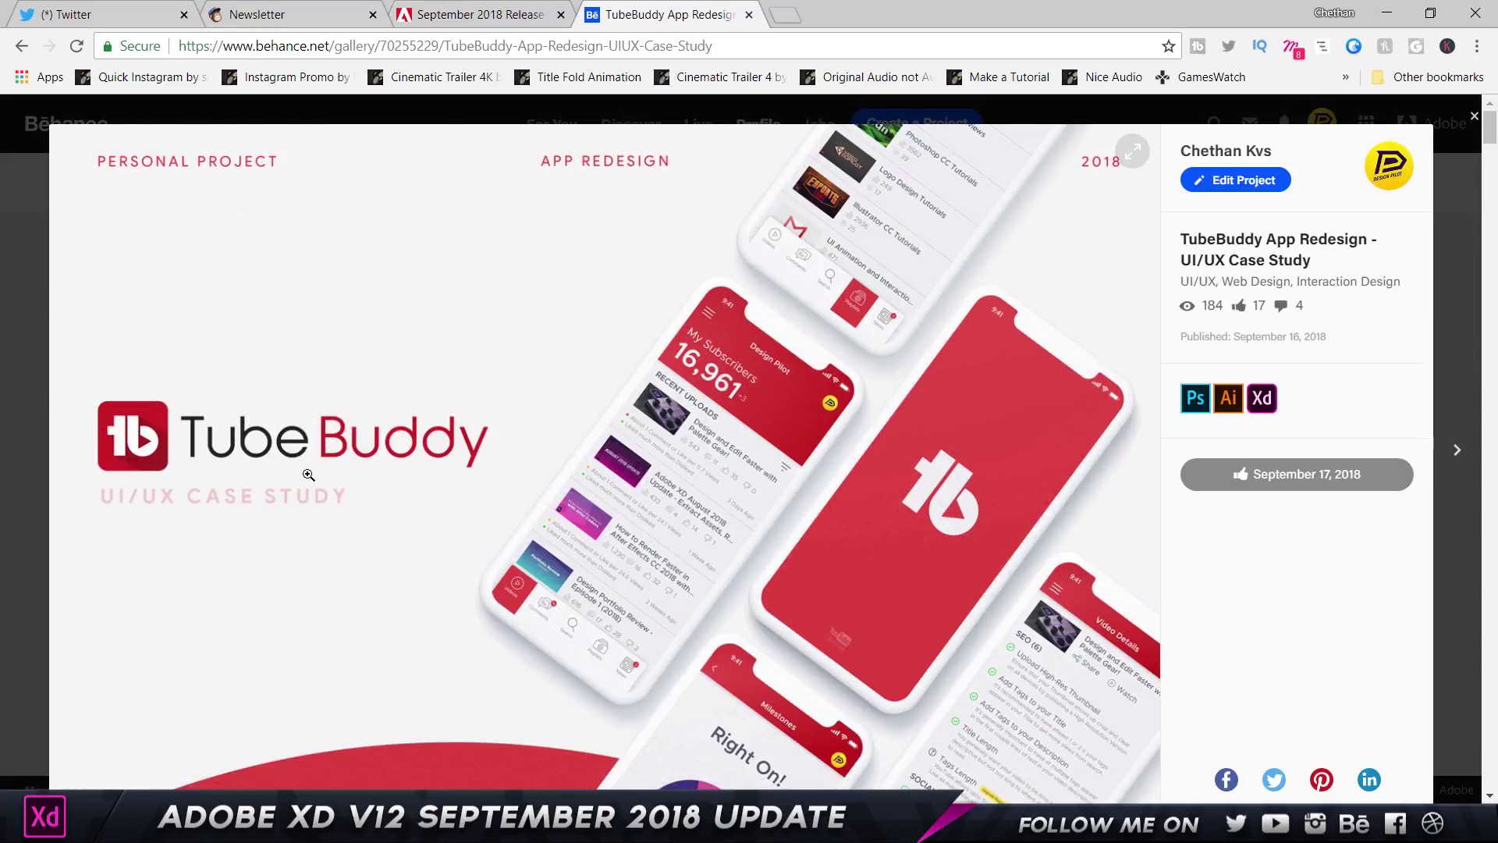
scroll(633, 385, "down", 1)
scroll(633, 385, "down", 10)
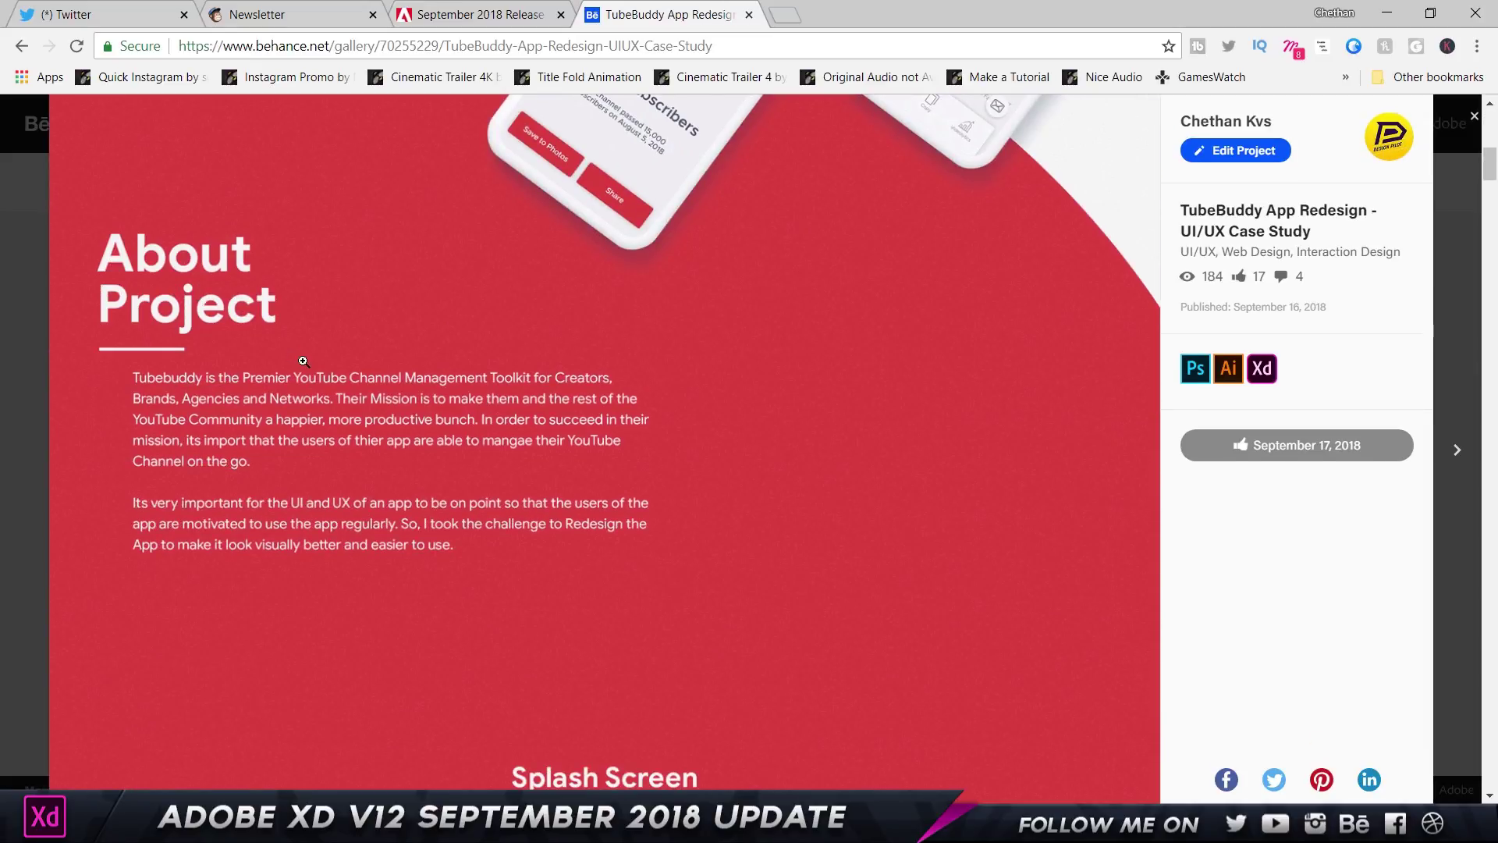
scroll(475, 334, "down", 6)
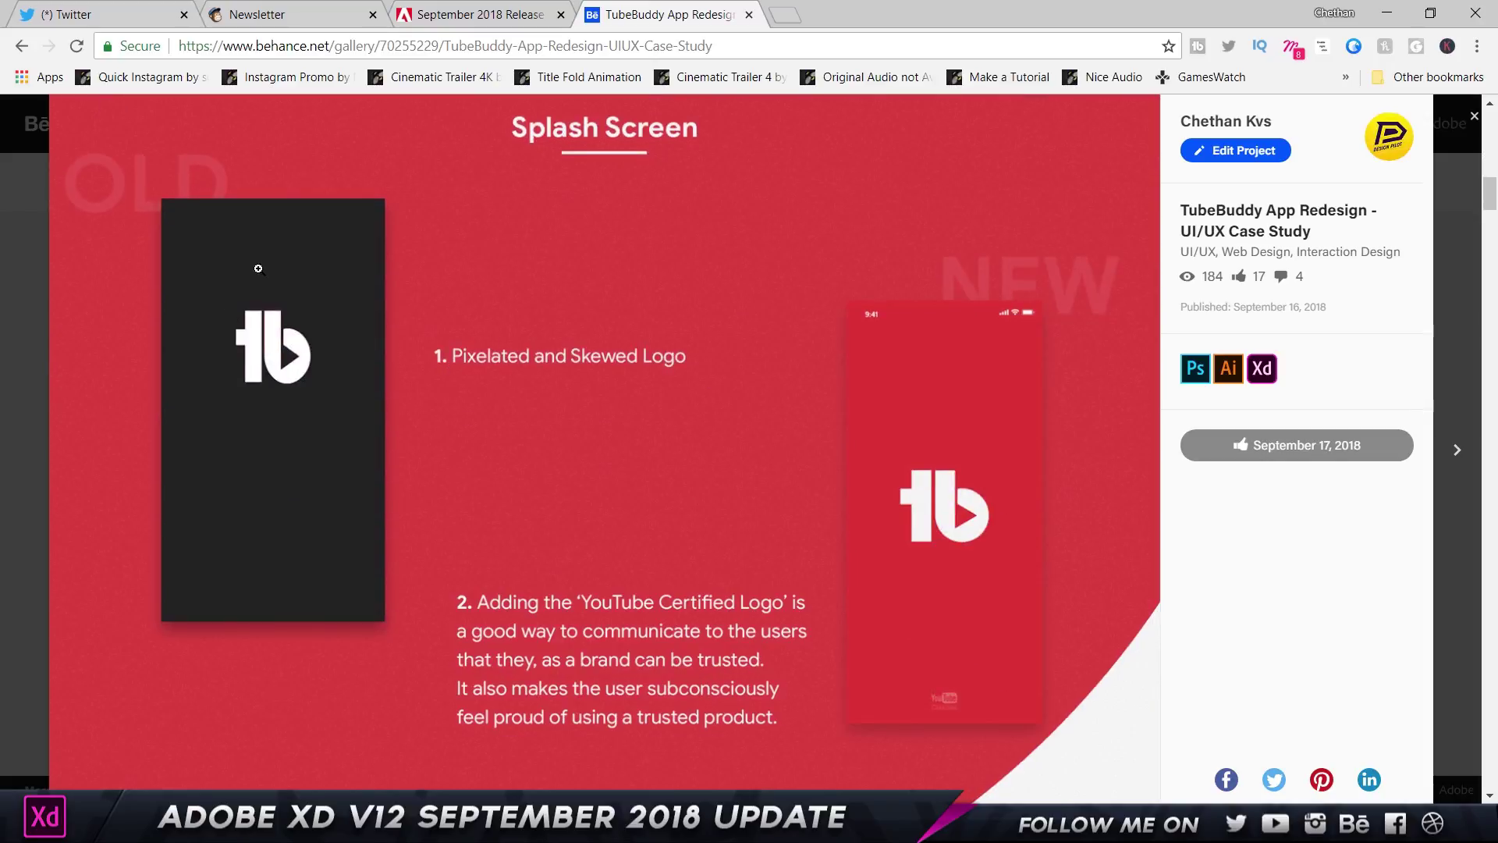
scroll(792, 407, "down", 12)
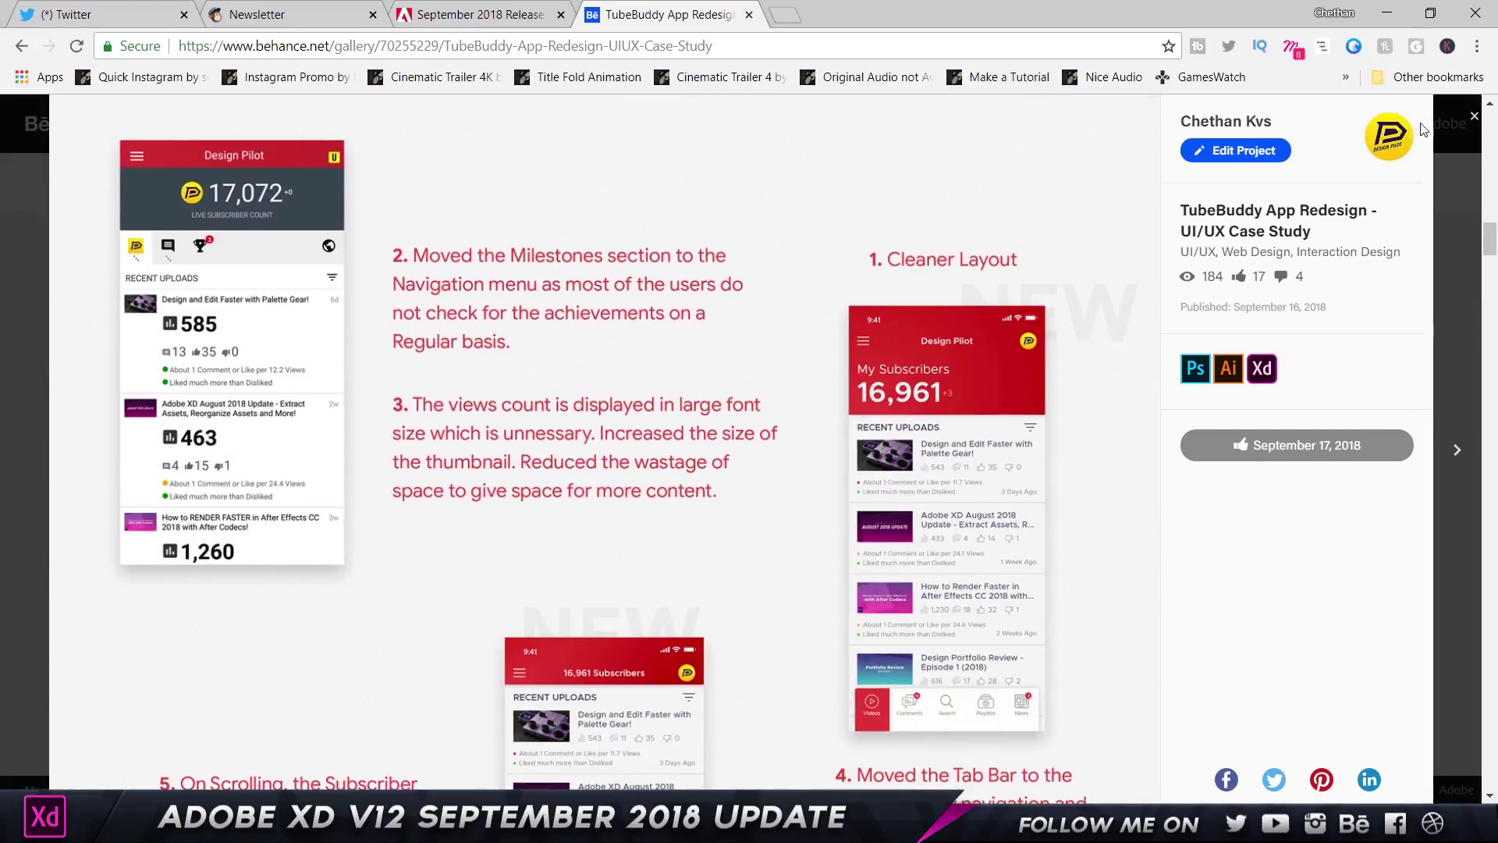
left_click(1475, 117)
key("alt+Tab")
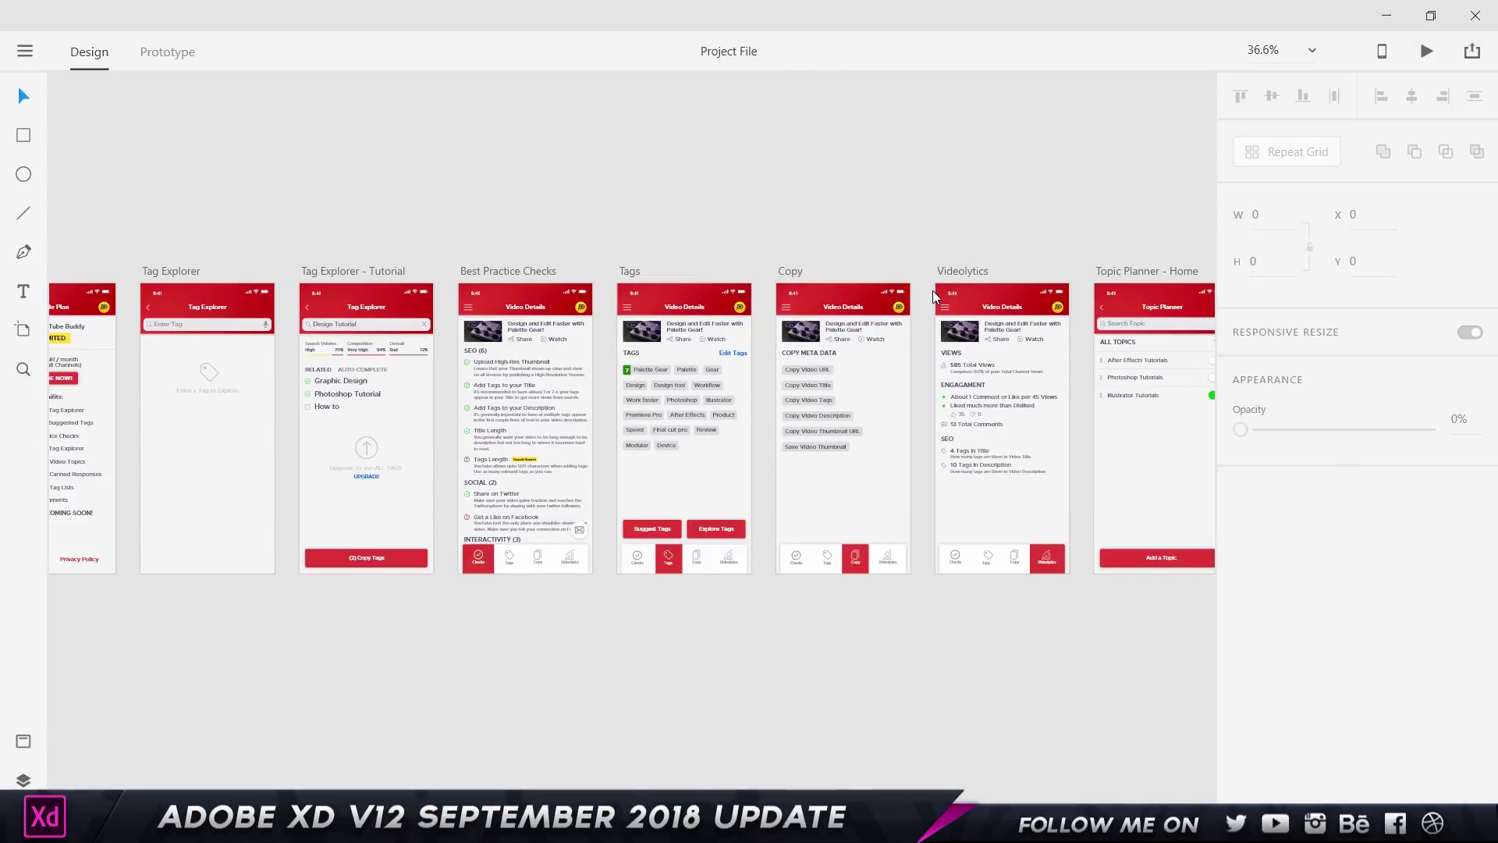
Step: Enter Prototype mode and wire the Splash Screen artboard to the Videos artboard
scroll(666, 230, "down", 3)
left_click_drag(381, 224, 1027, 284)
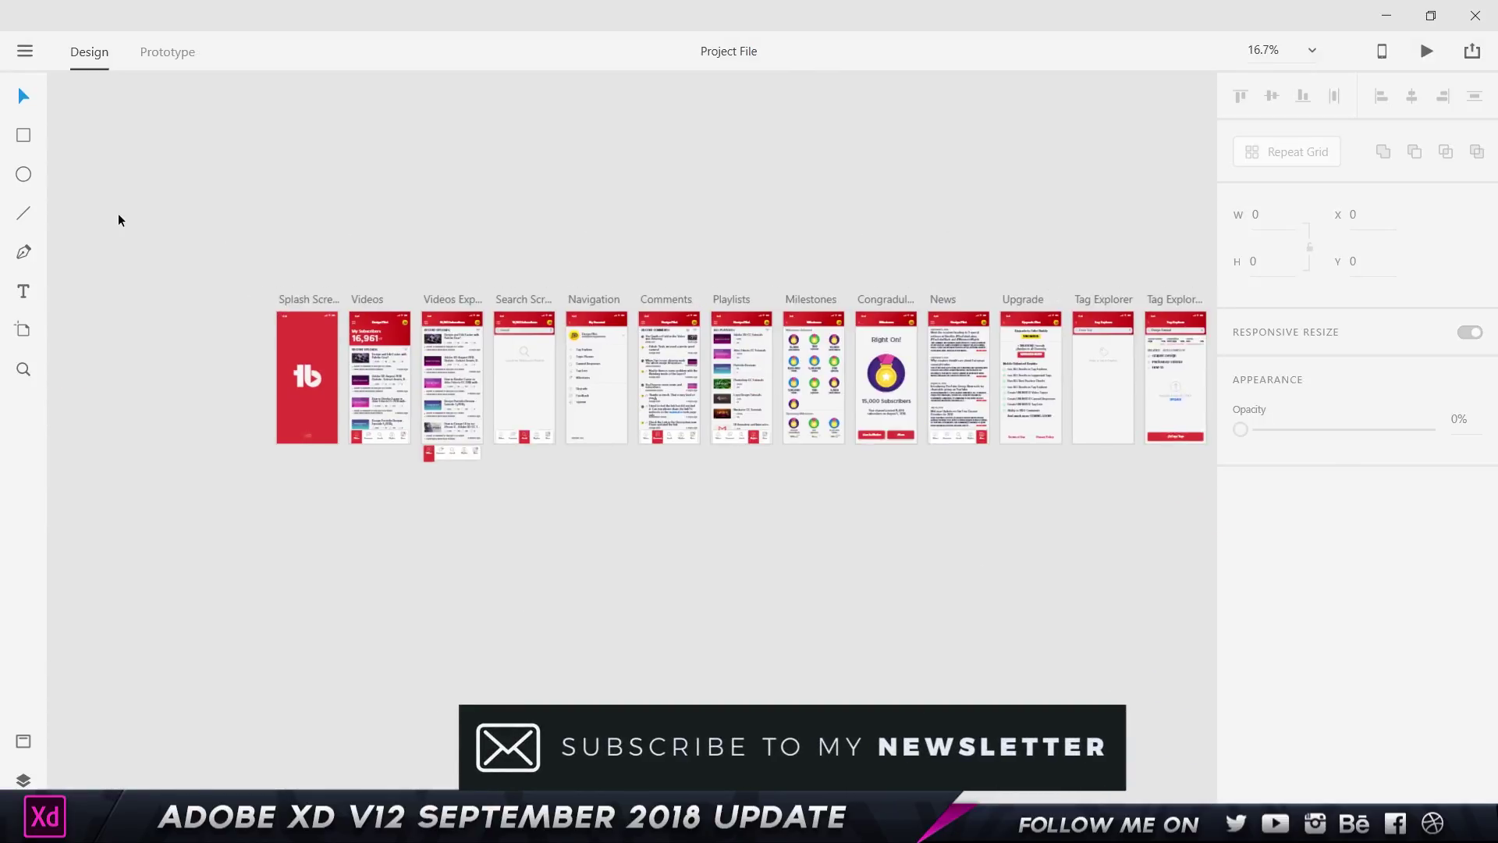
scroll(118, 213, "up", 2)
left_click(192, 64)
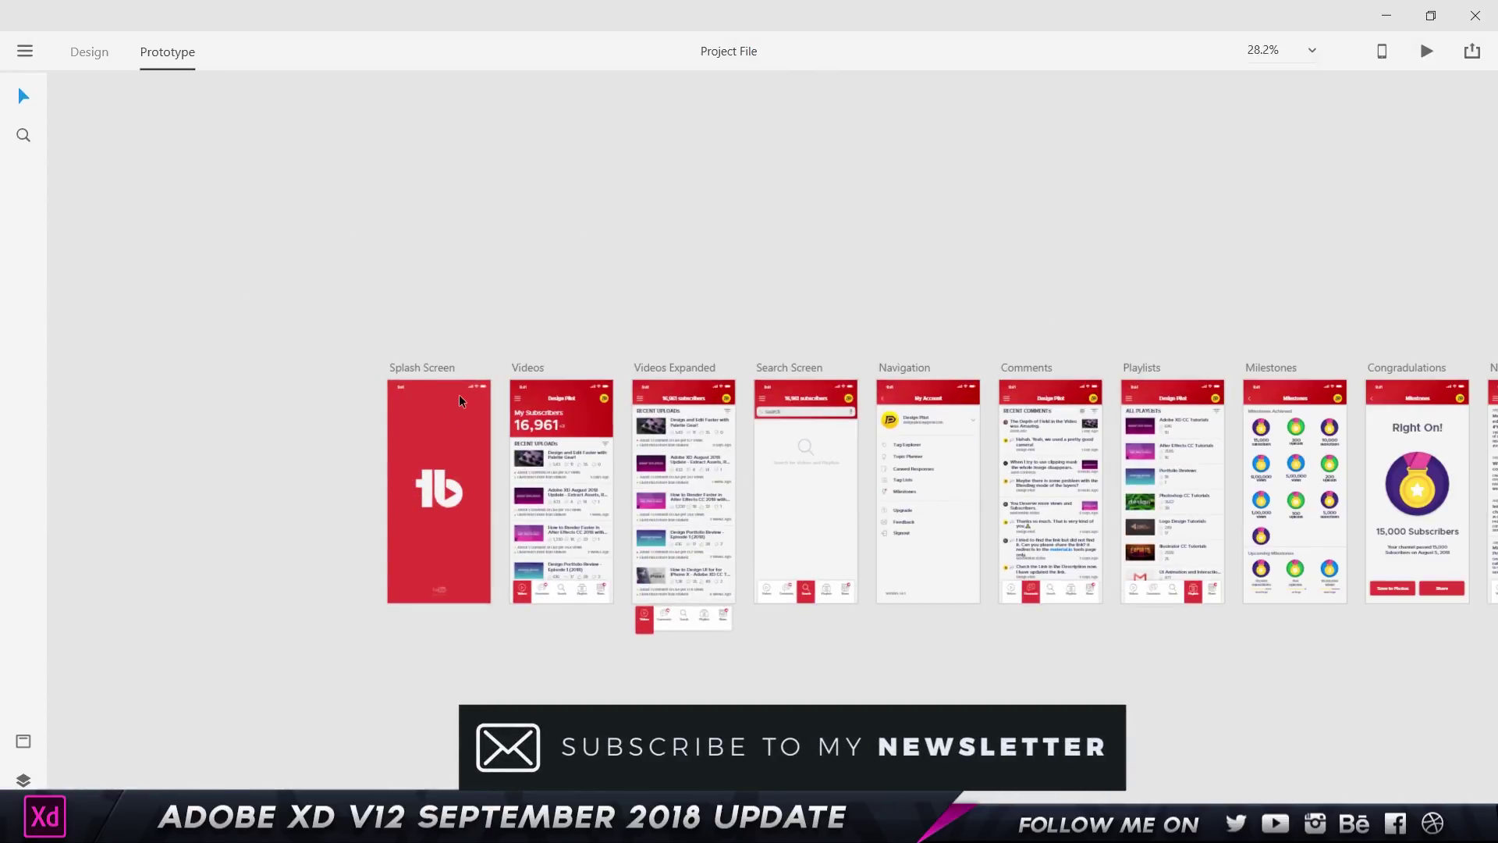
scroll(459, 394, "up", 3)
scroll(452, 518, "down", 2)
left_click(437, 443)
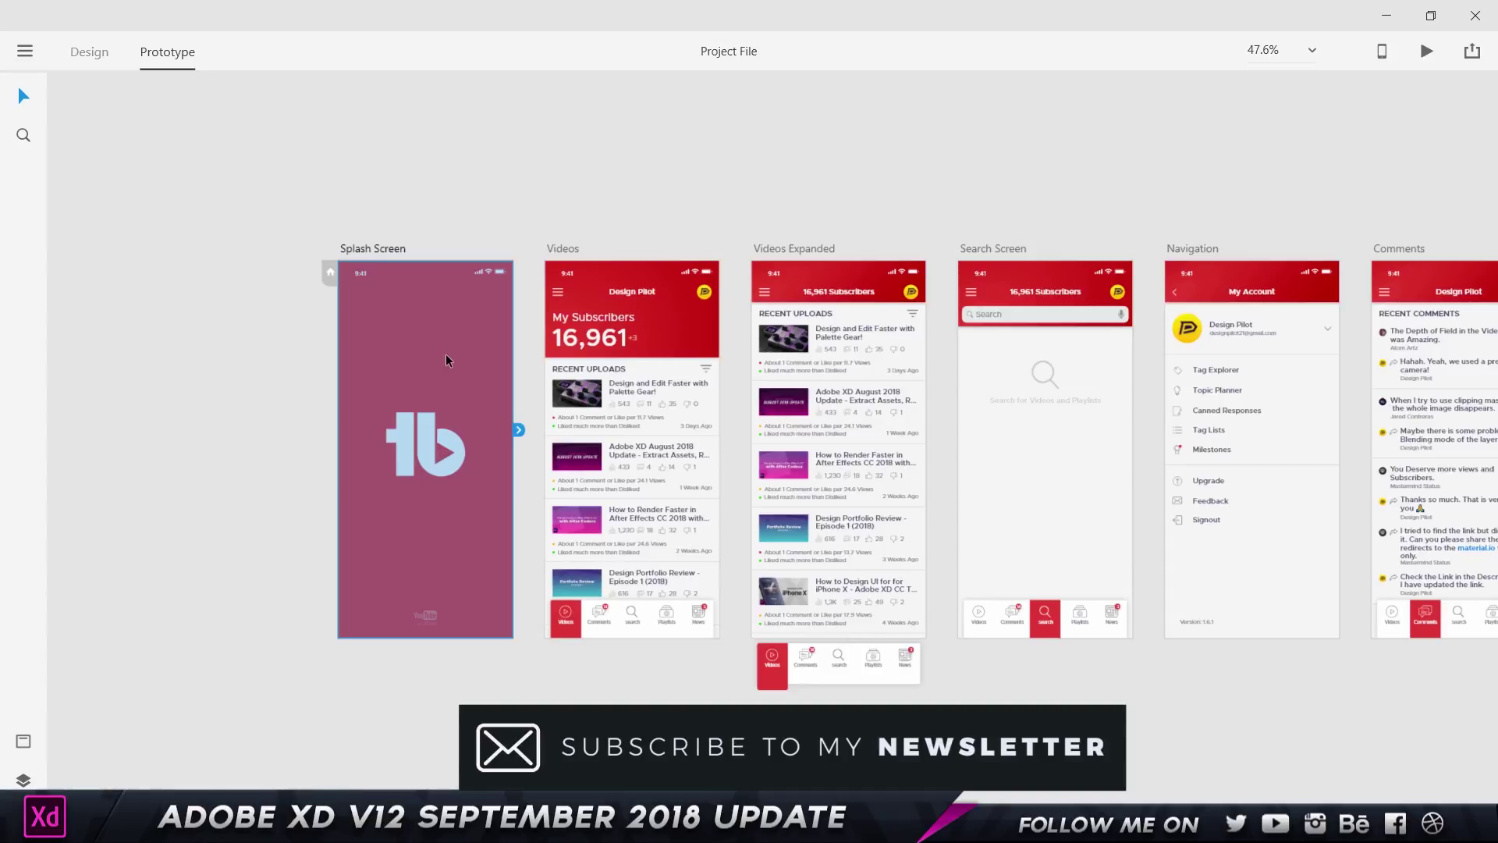
scroll(446, 354, "up", 2)
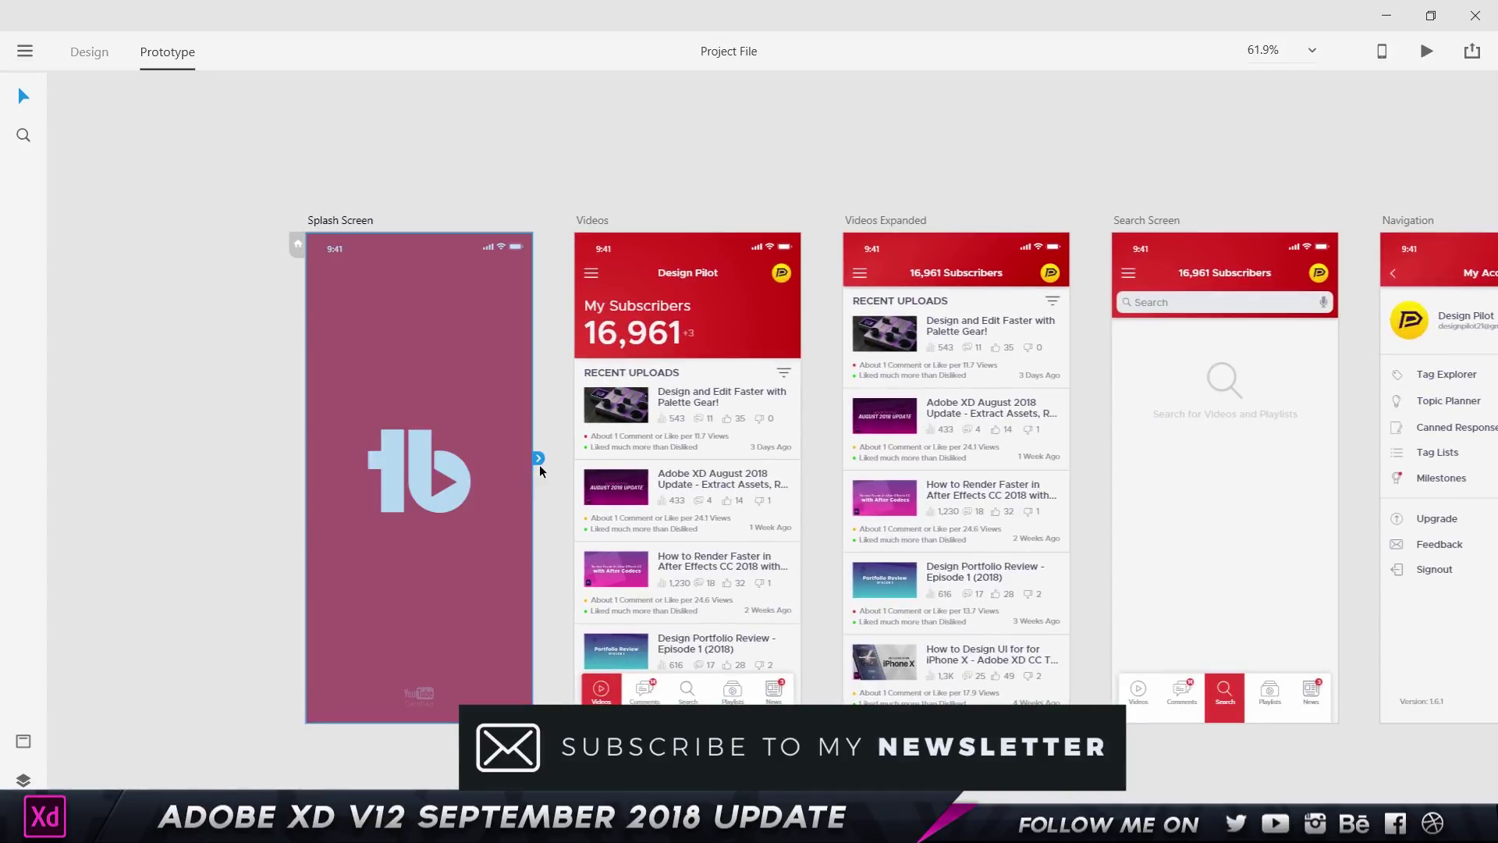
left_click_drag(539, 458, 667, 342)
scroll(849, 447, "down", 1)
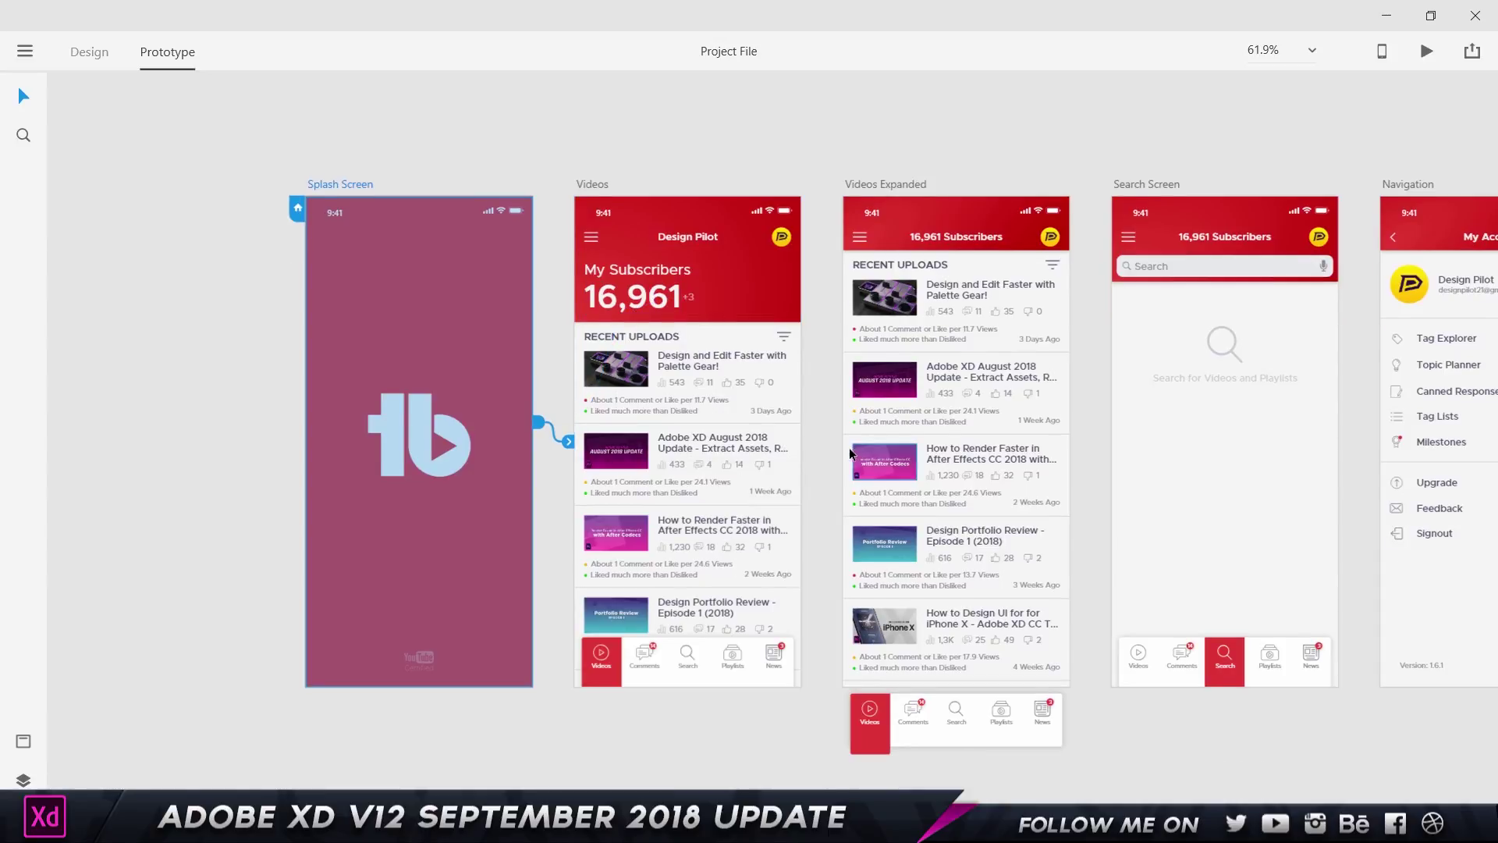
Step: Examine the trigger, action, destination and animation options of the Splash Screen's interaction
left_click(573, 428)
left_click(659, 519)
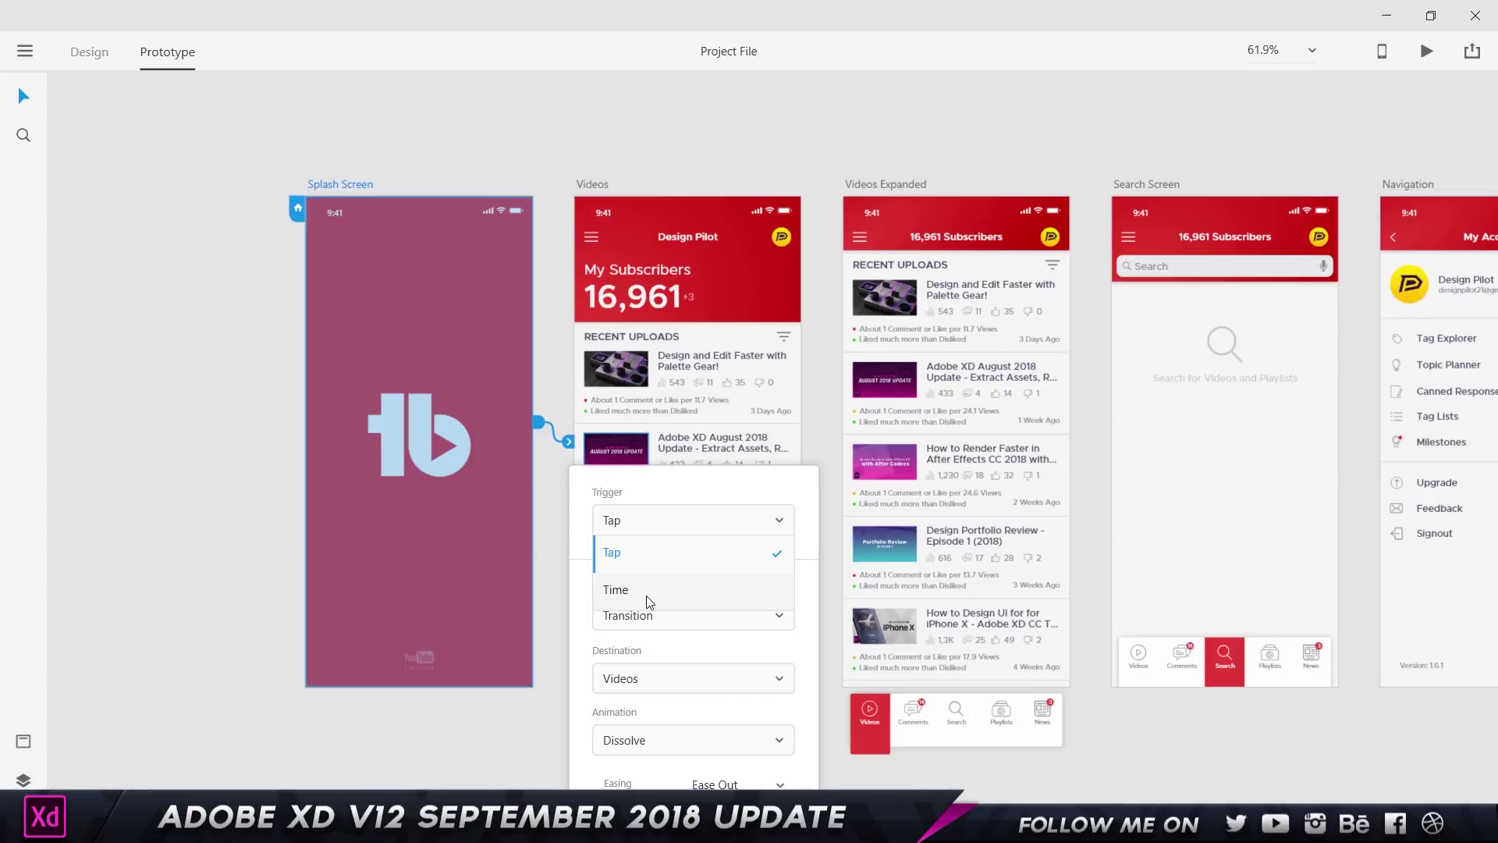
left_click(788, 509)
scroll(792, 557, "down", 1)
left_click(686, 543)
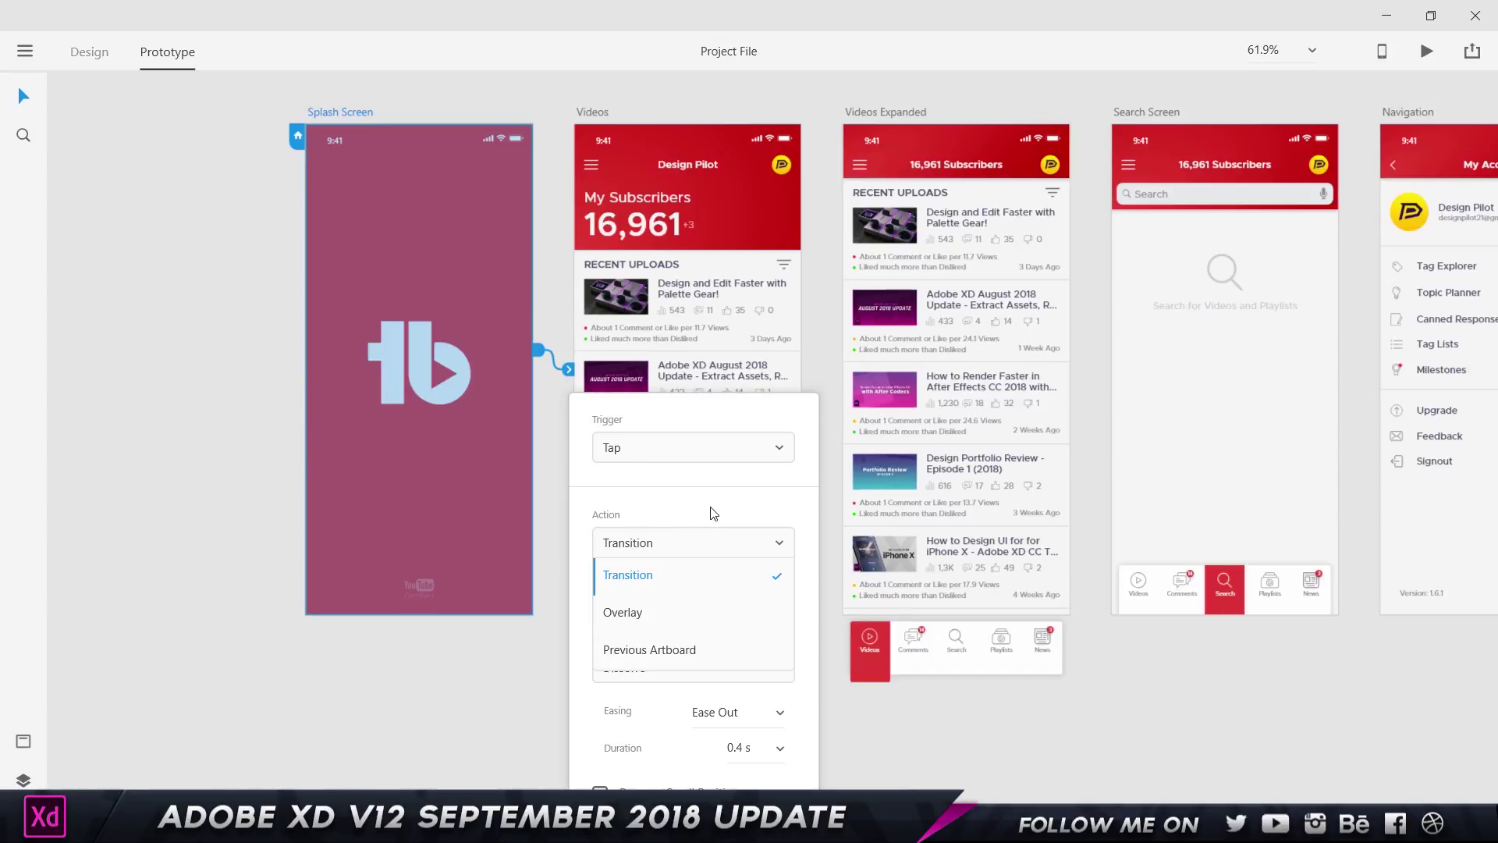
left_click(663, 577)
left_click(667, 610)
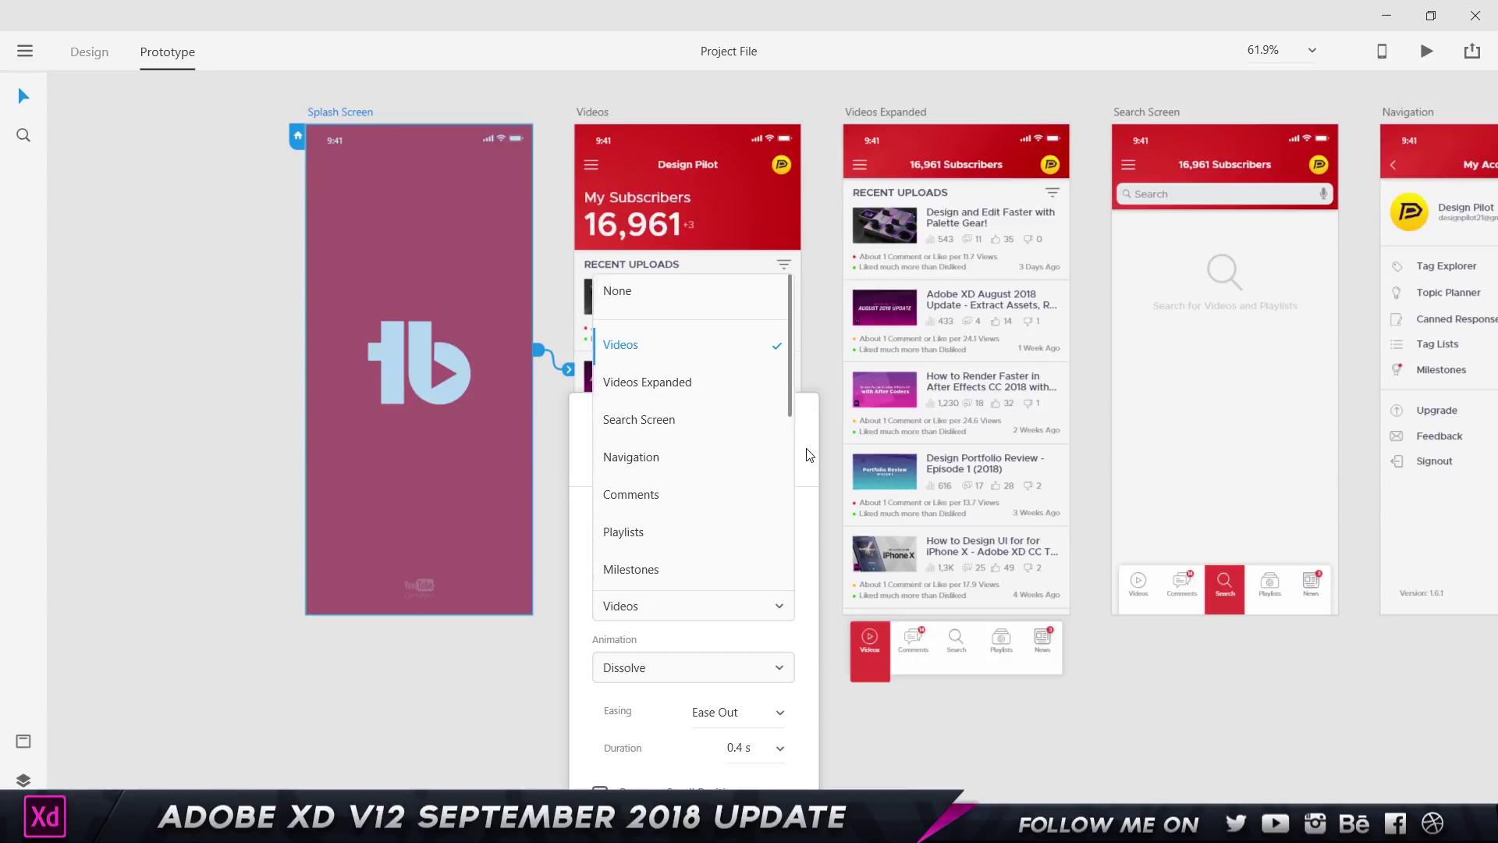
left_click(811, 536)
left_click(646, 673)
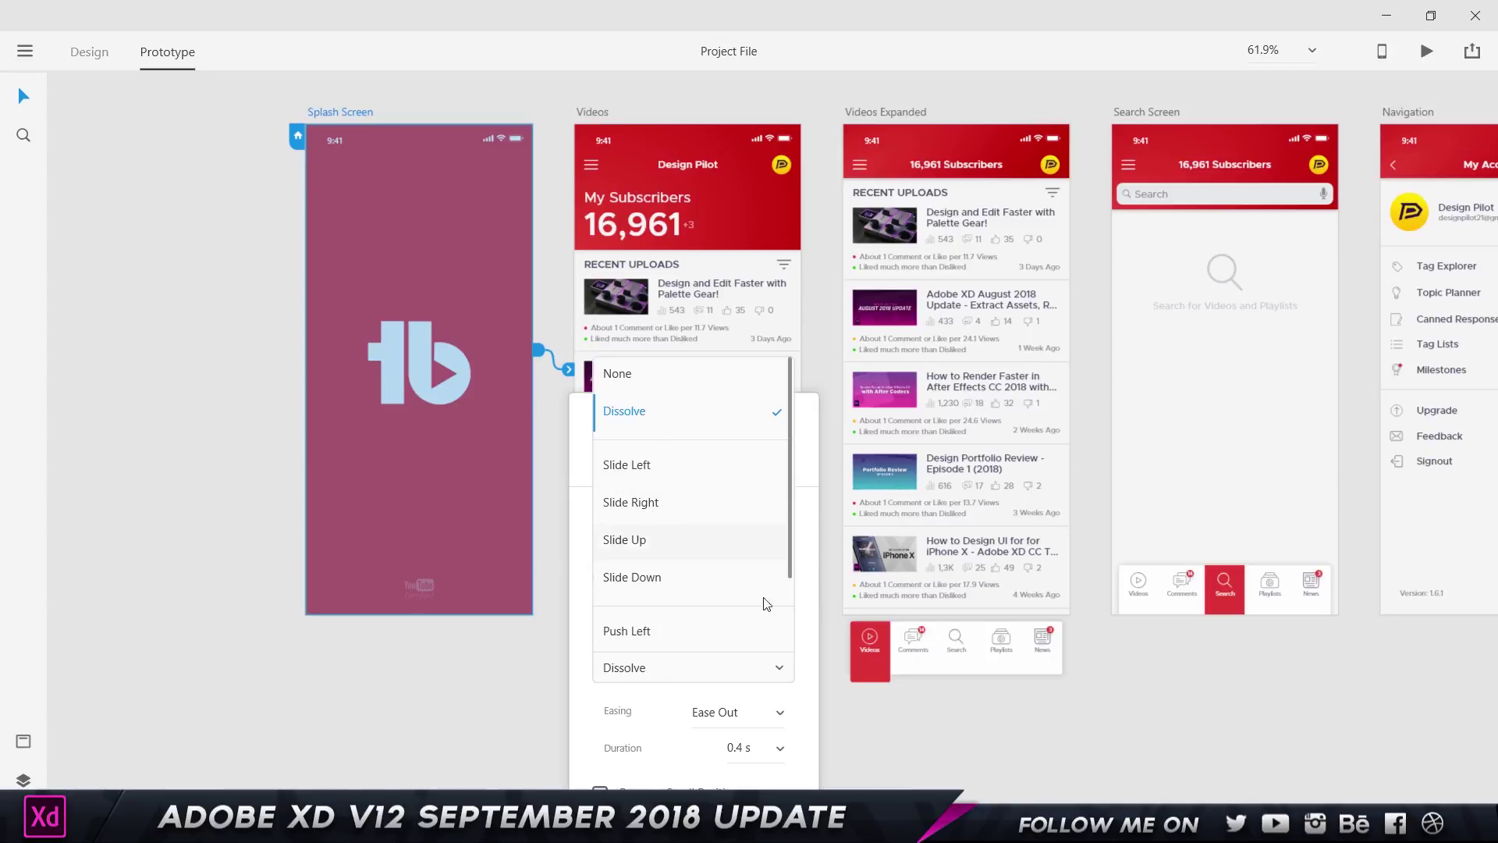
left_click(816, 628)
Step: Reopen the Splash Screen's interaction settings and check its easing and duration options
scroll(761, 679, "down", 3)
left_click(887, 499)
scroll(886, 499, "down", 2)
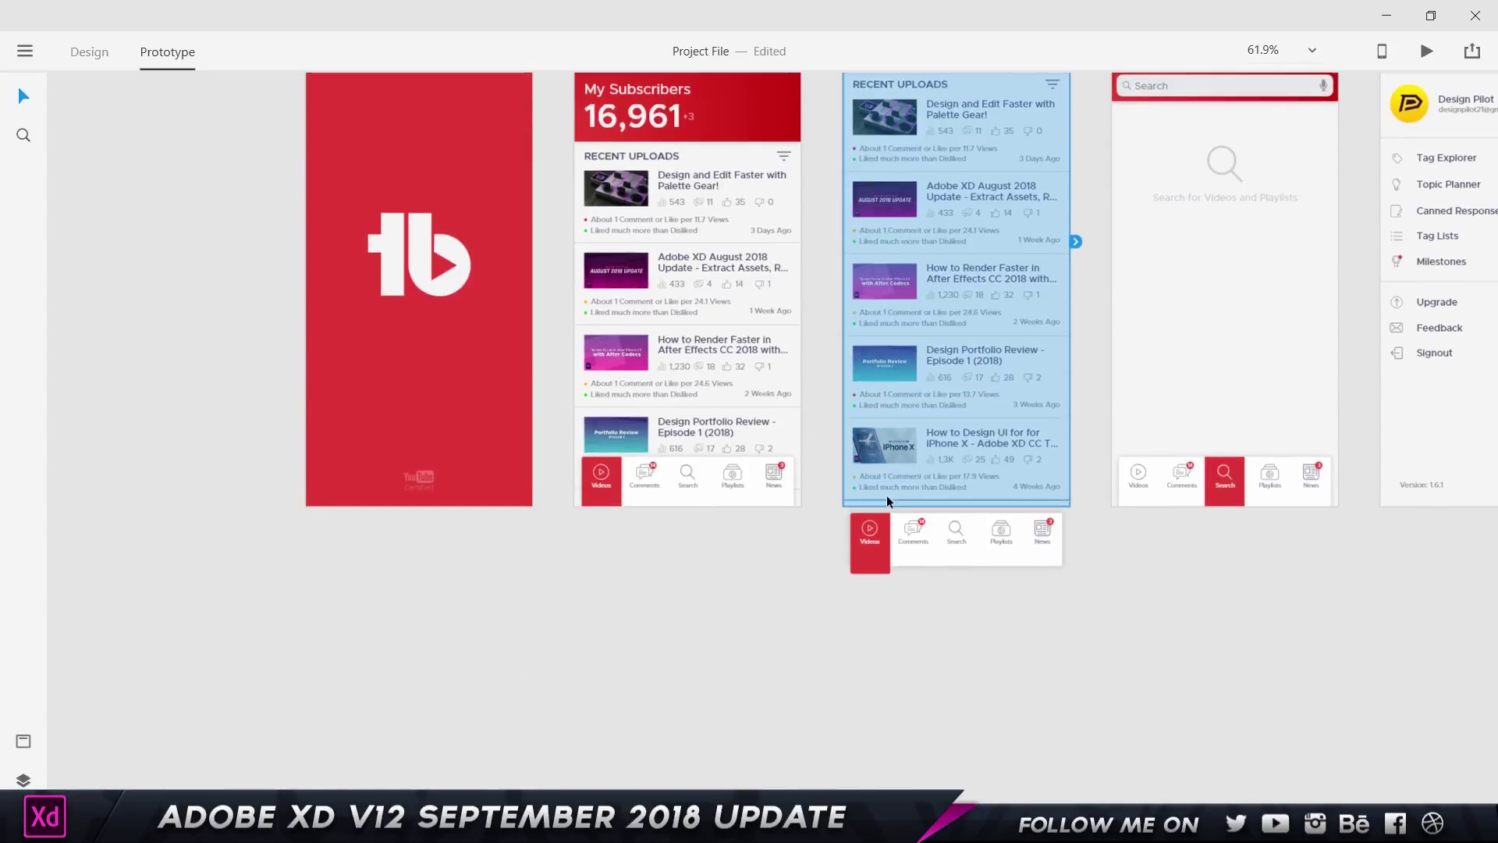
left_click(652, 247)
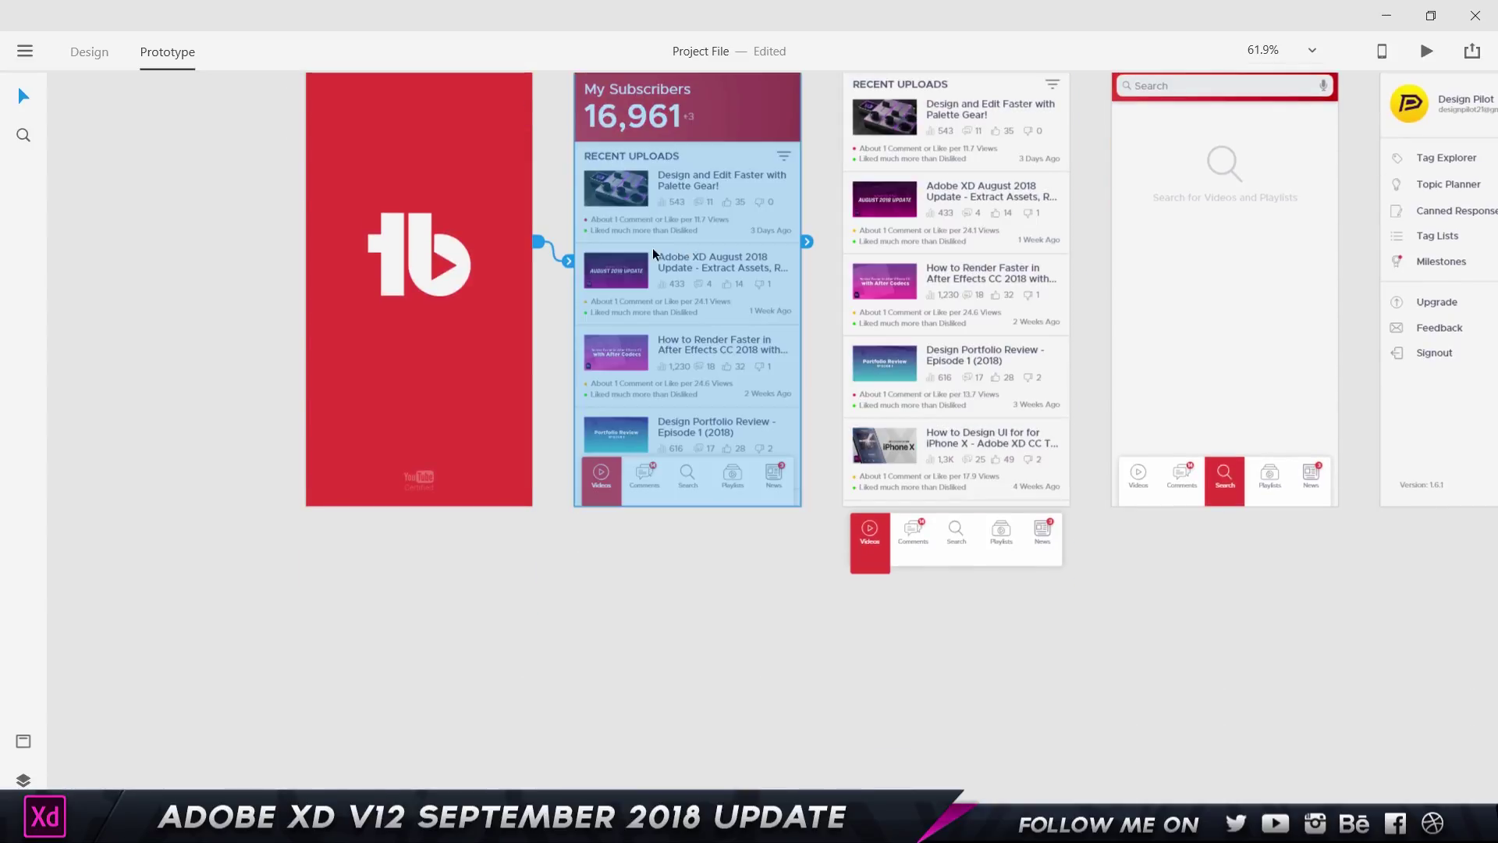
left_click(564, 255)
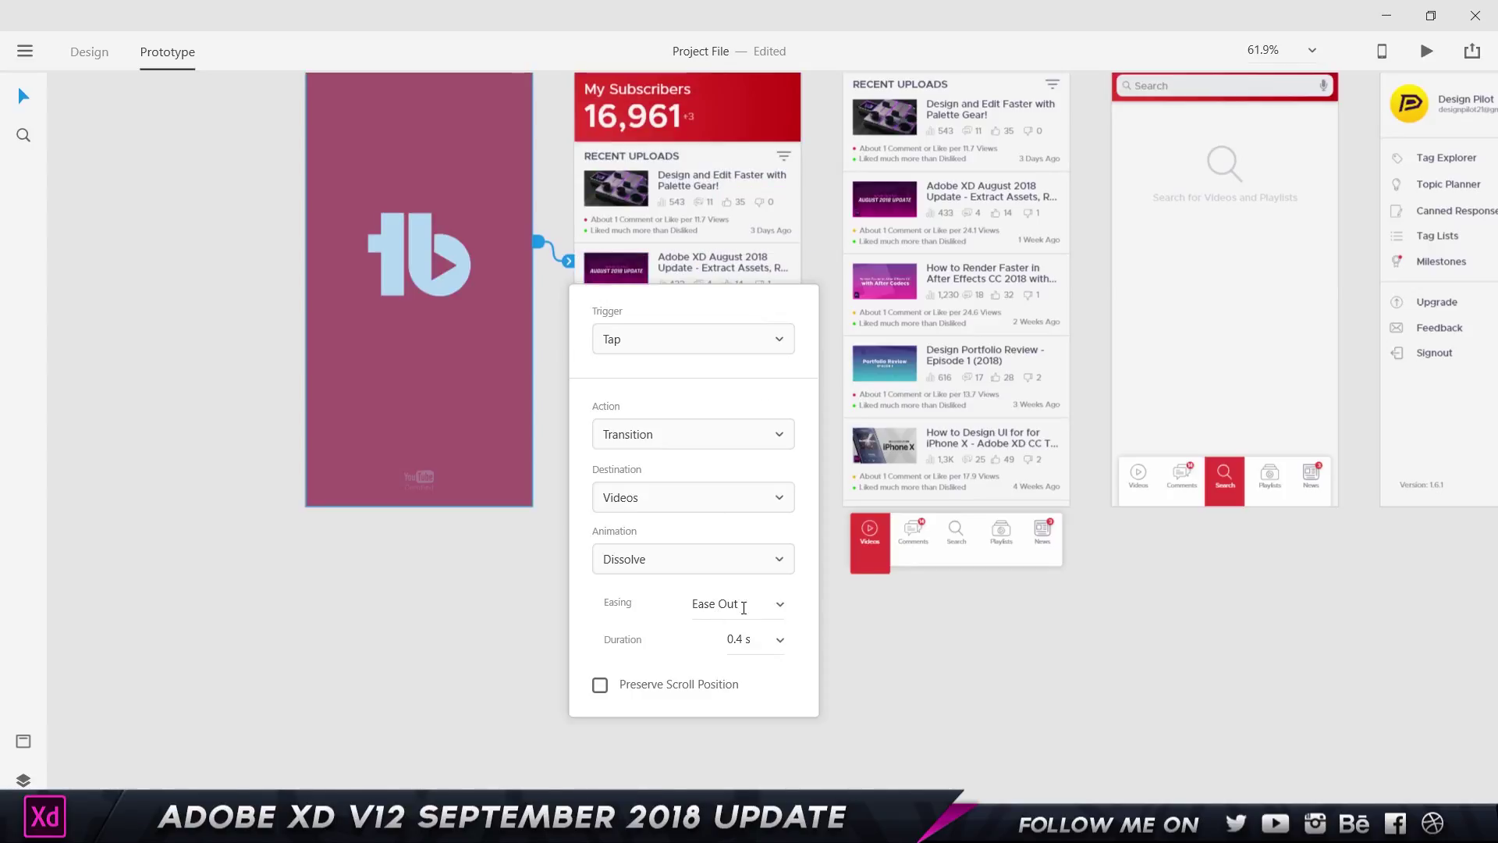
left_click(757, 604)
left_click(766, 642)
left_click(884, 672)
Step: Preview the tap transition from the Splash Screen to the Videos screen and close the preview
scroll(457, 227, "up", 1)
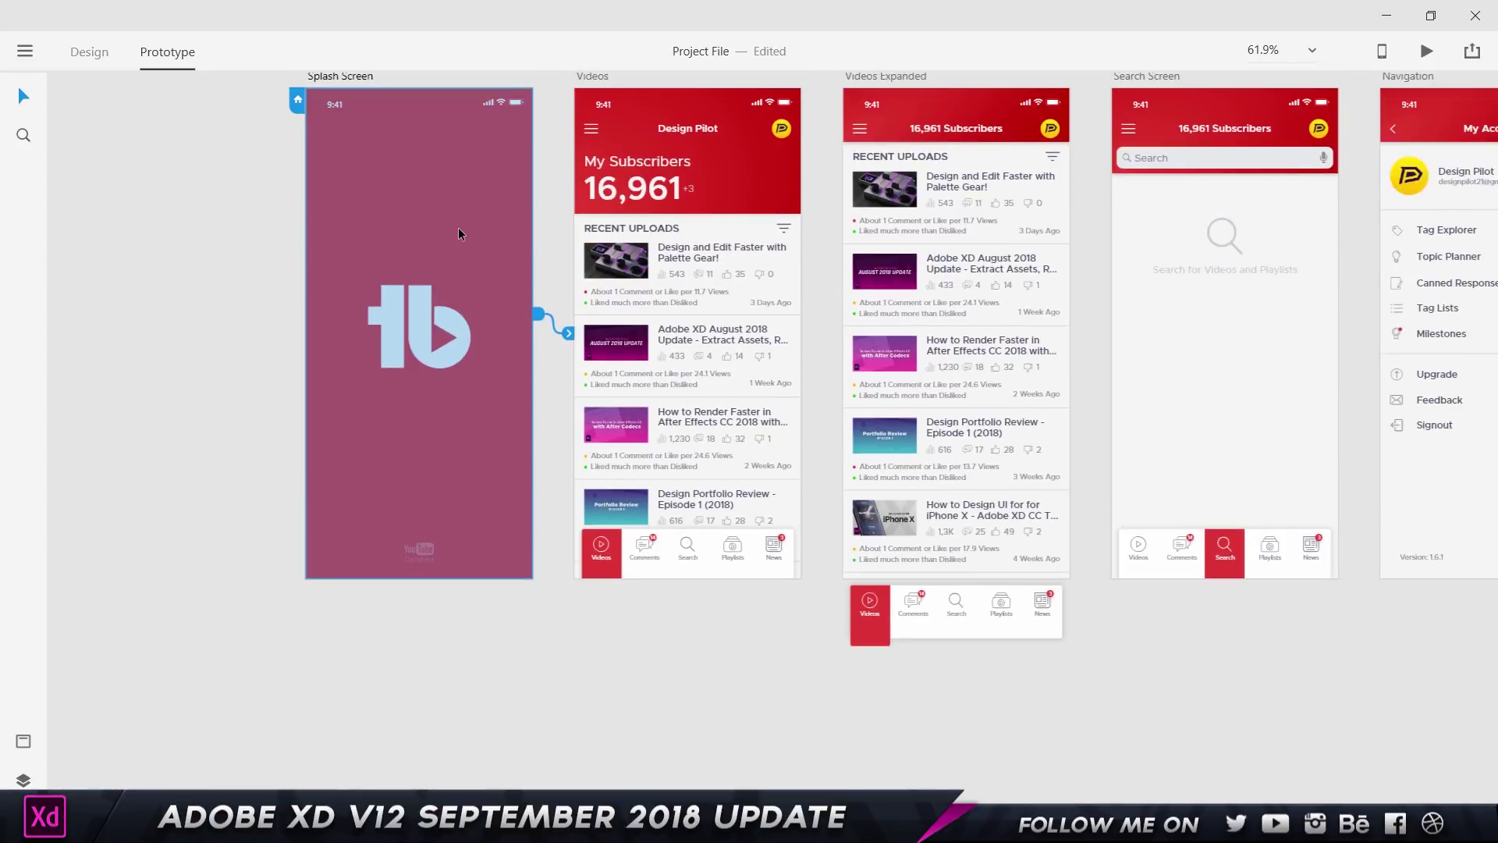
left_click(1426, 52)
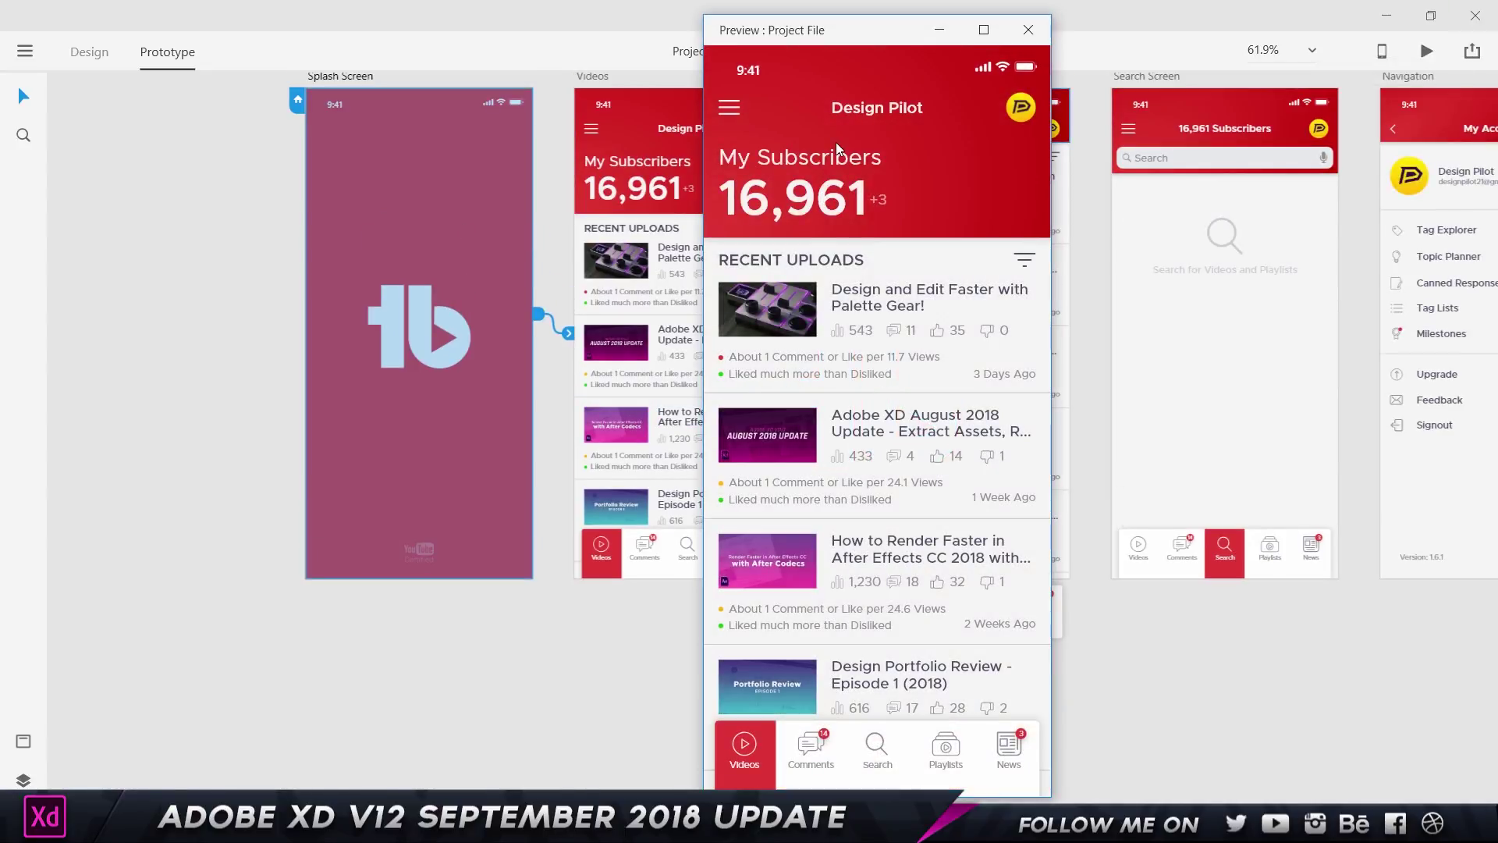
left_click(1029, 29)
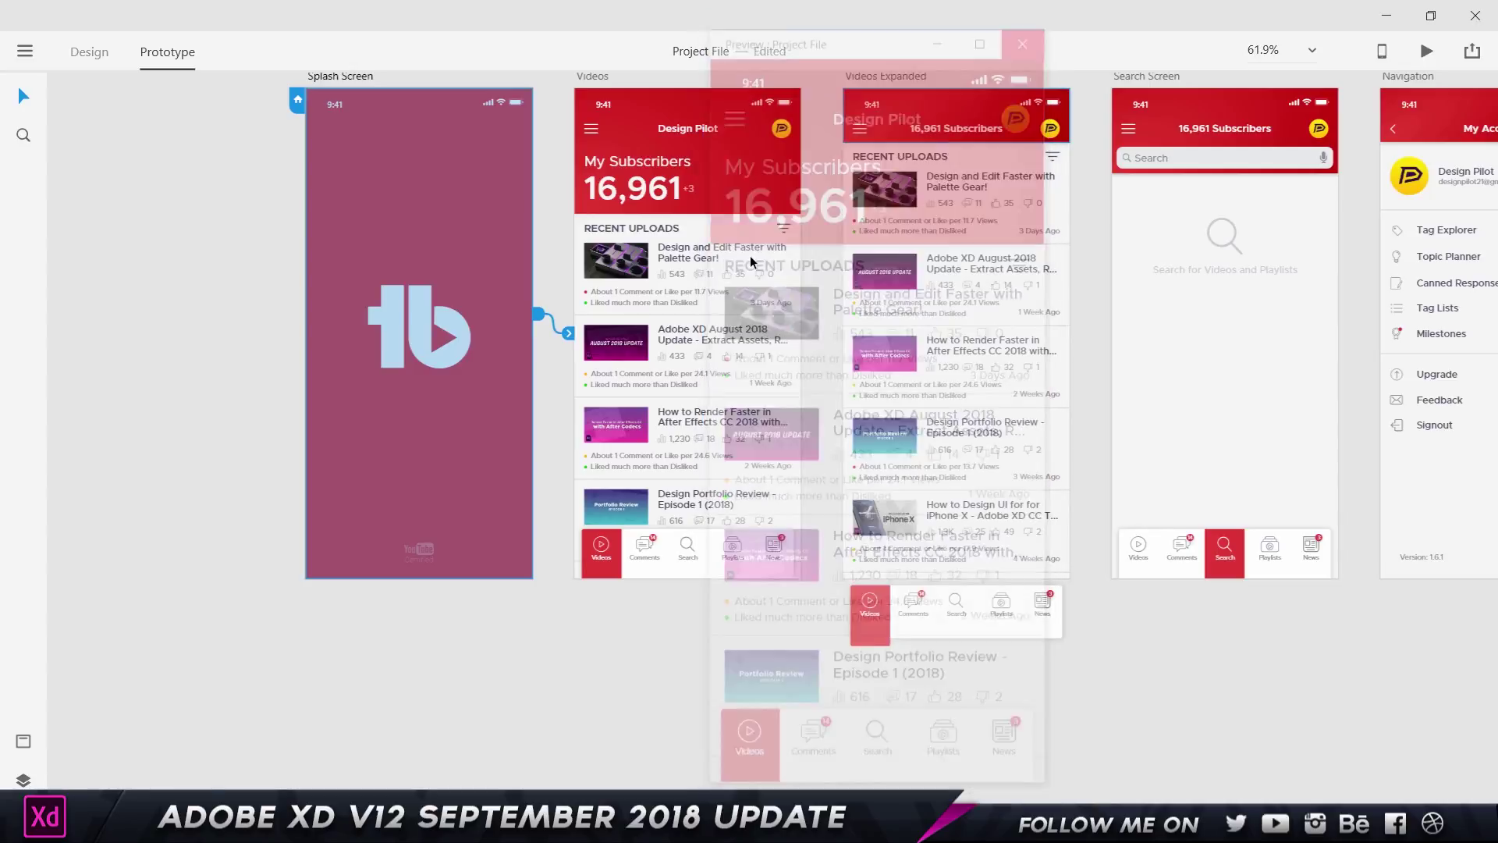
Step: Change the Splash Screen to Videos interaction to a Time trigger with a 2 s delay
left_click(566, 335)
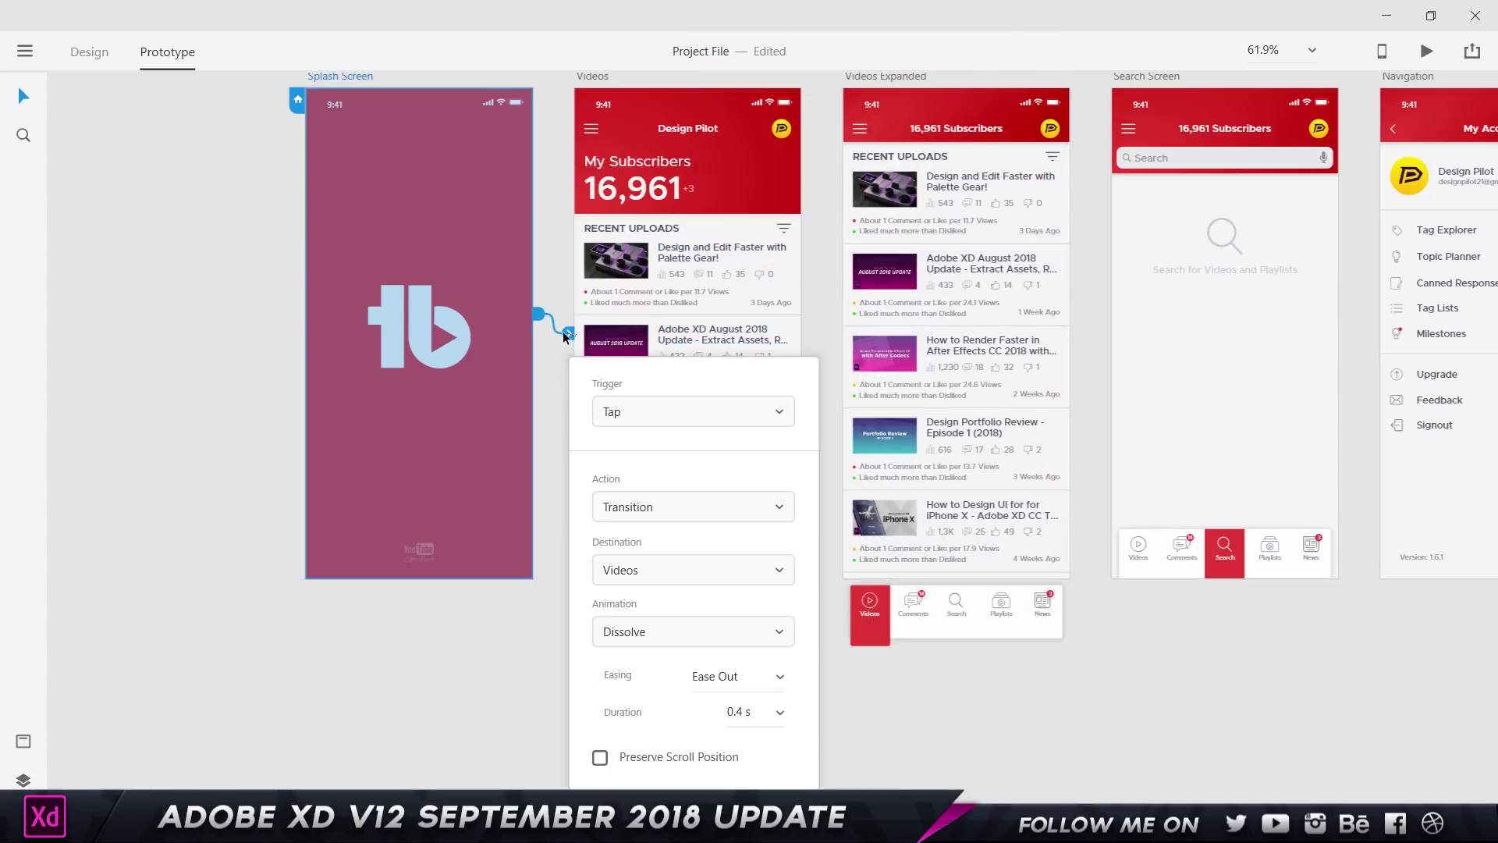
left_click(669, 411)
left_click(651, 476)
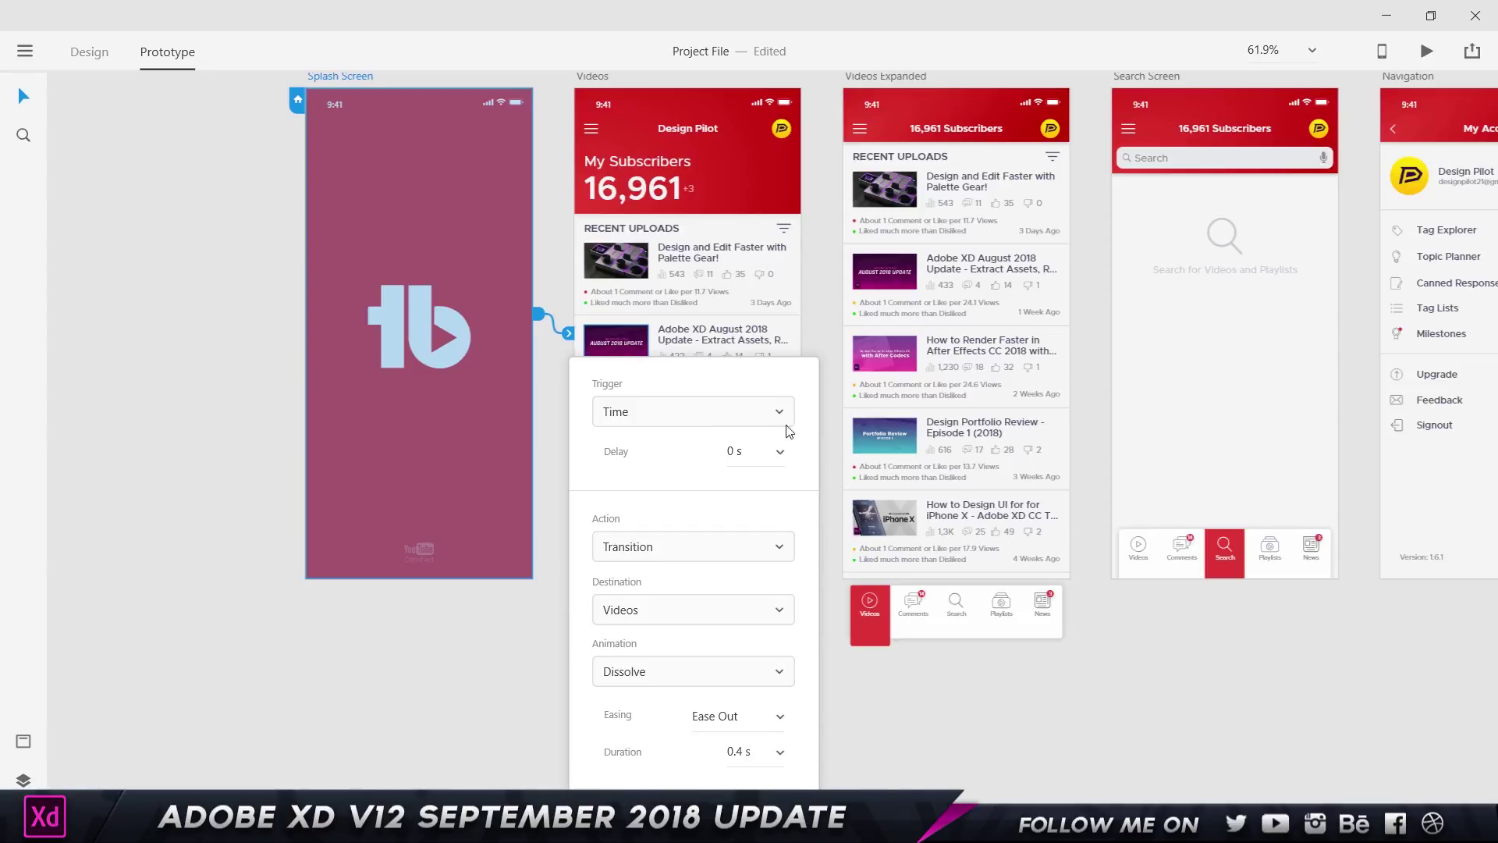
left_click(766, 452)
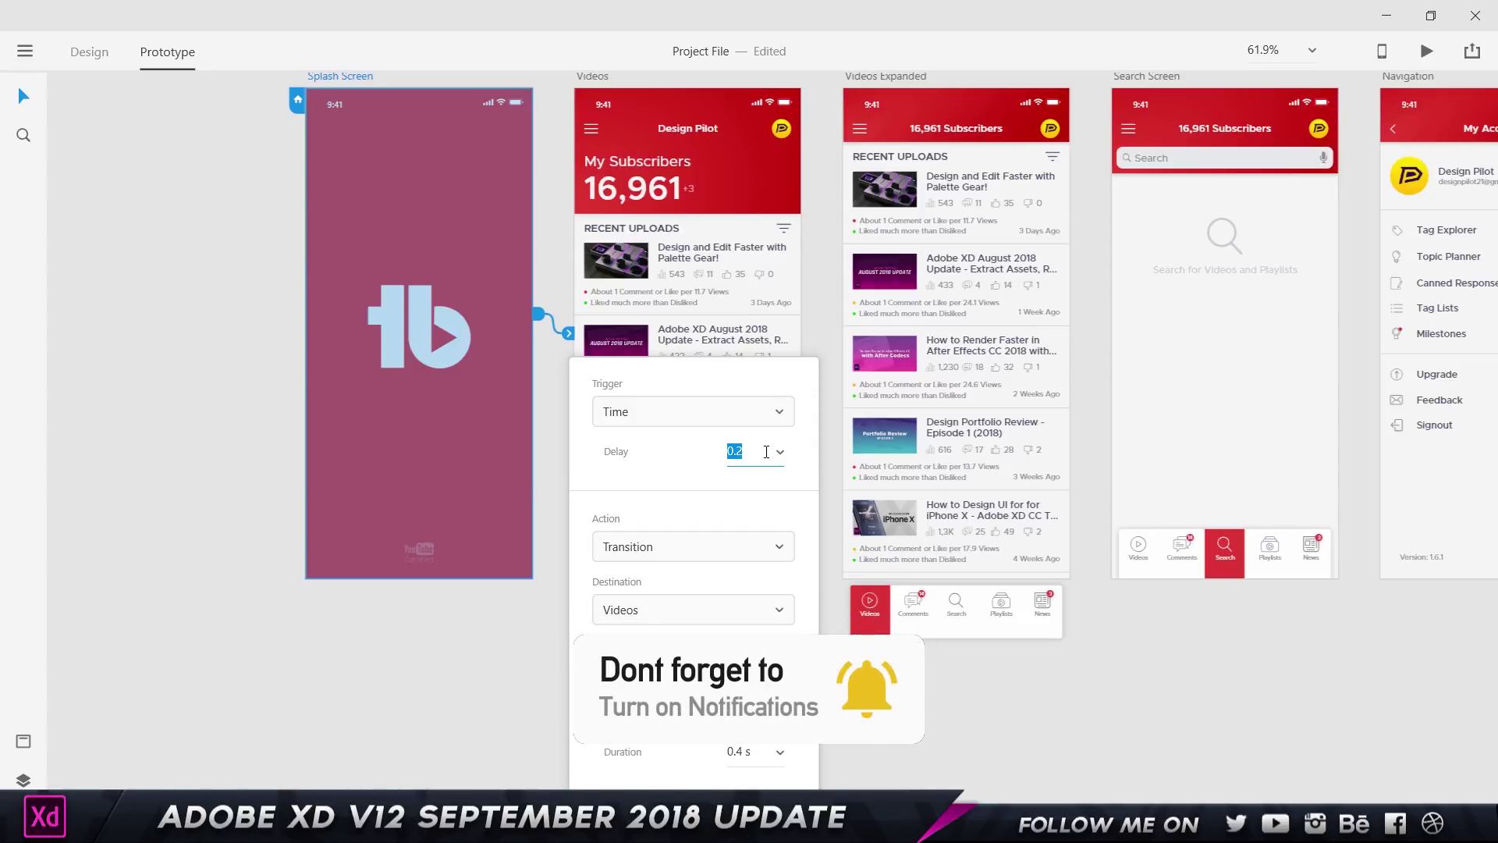
type("2")
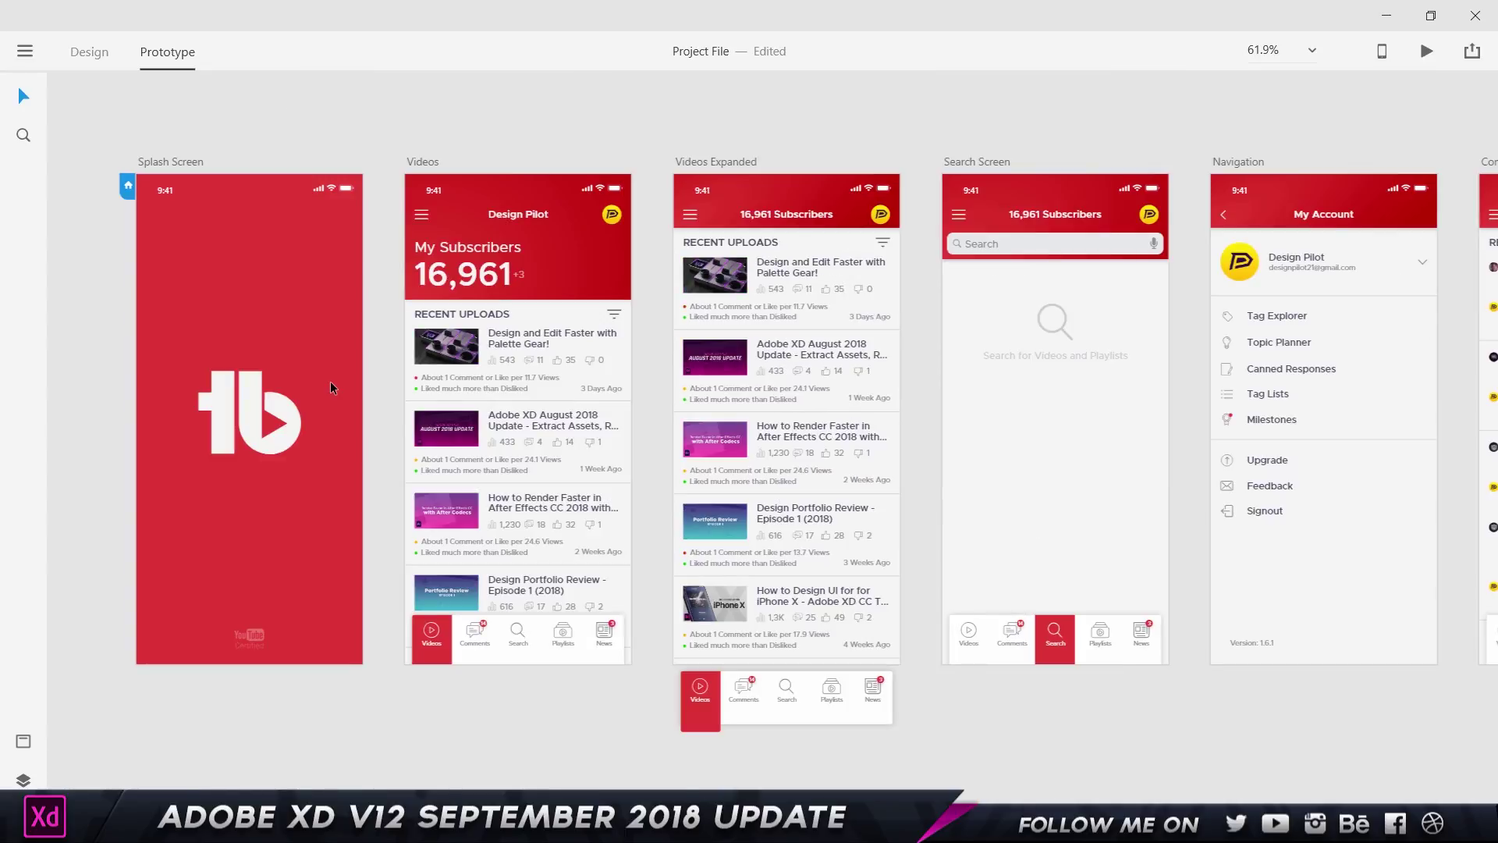
Step: Wire Videos to Videos Expanded and Videos Expanded to Search Screen as timed dissolve transitions with a 2 s delay
left_click(330, 380)
left_click(486, 207)
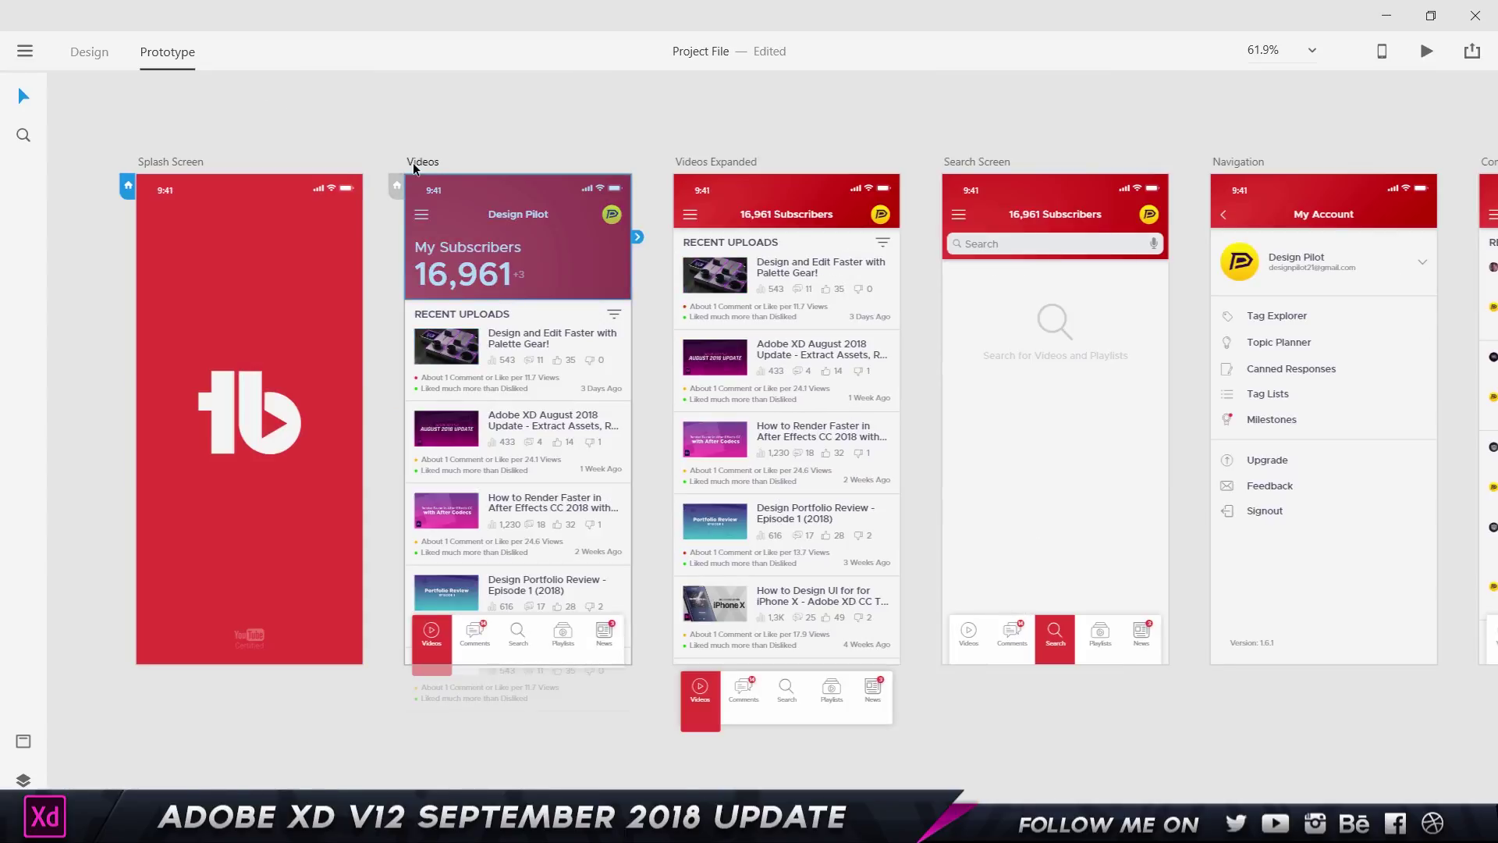
left_click(638, 400)
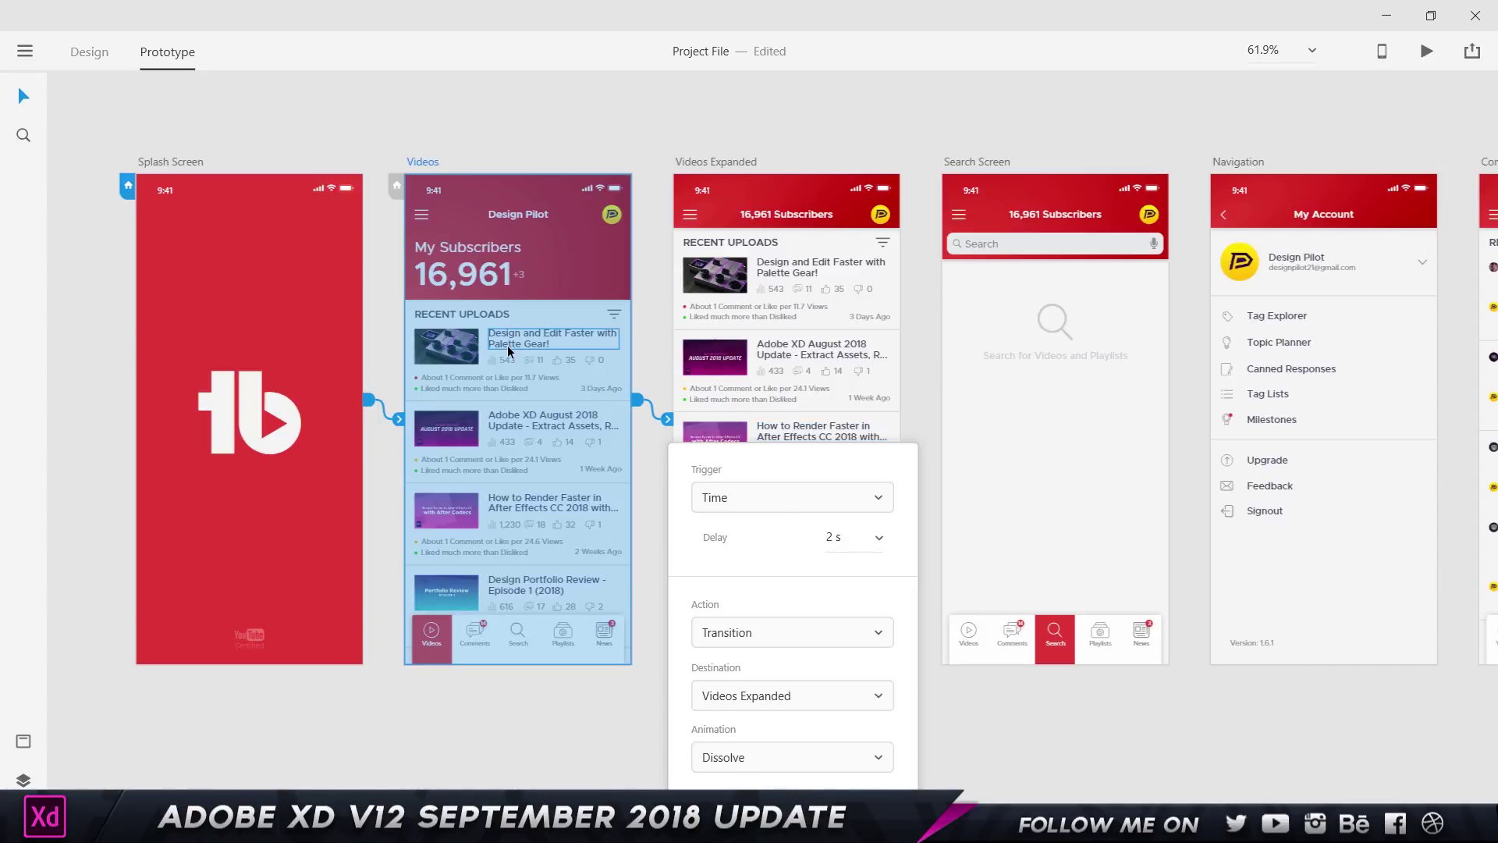
left_click(924, 163)
left_click(753, 161)
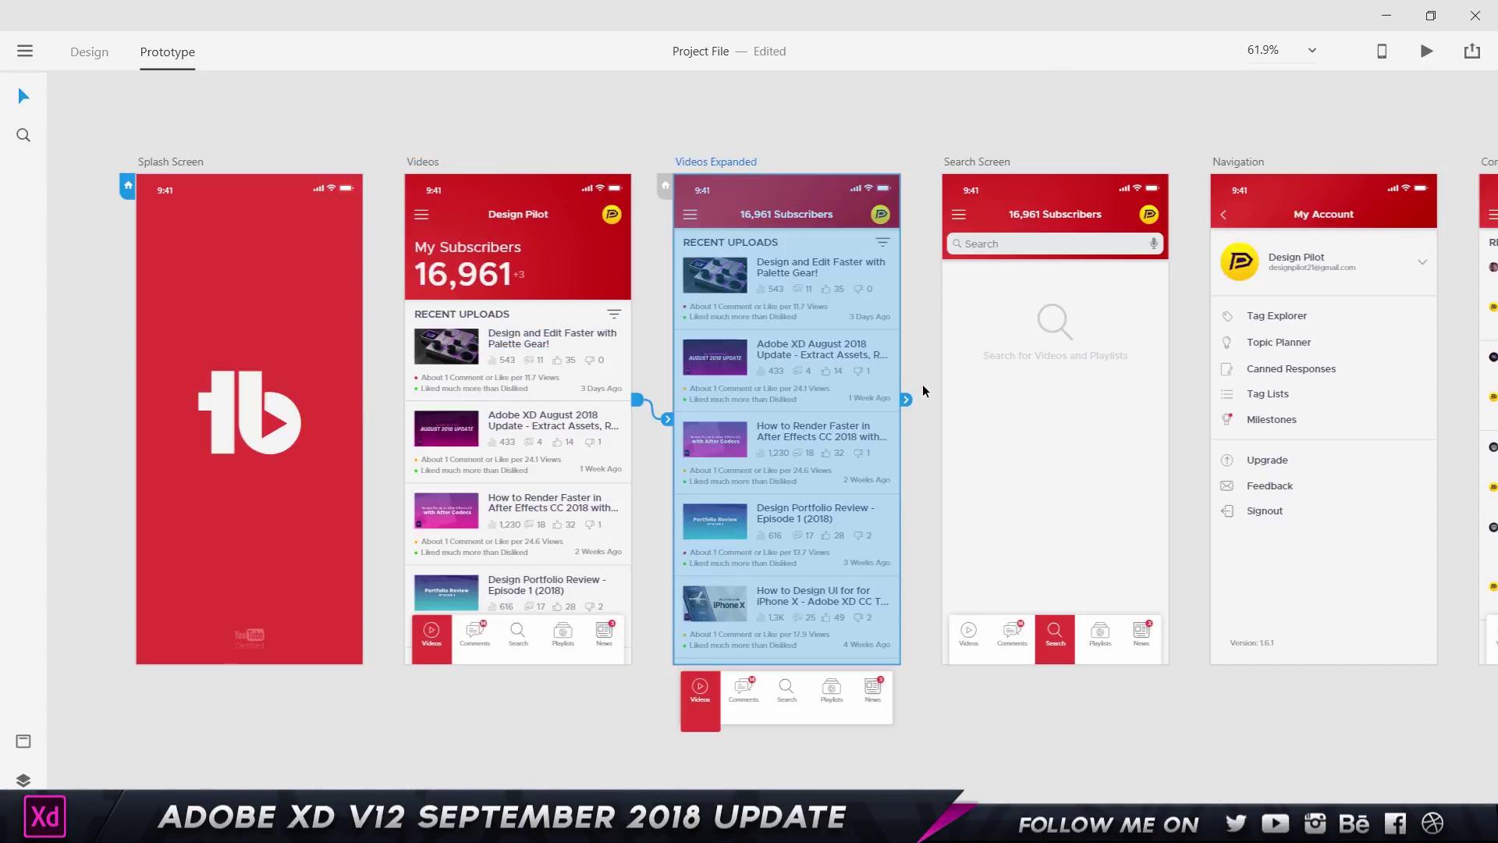
left_click(905, 400)
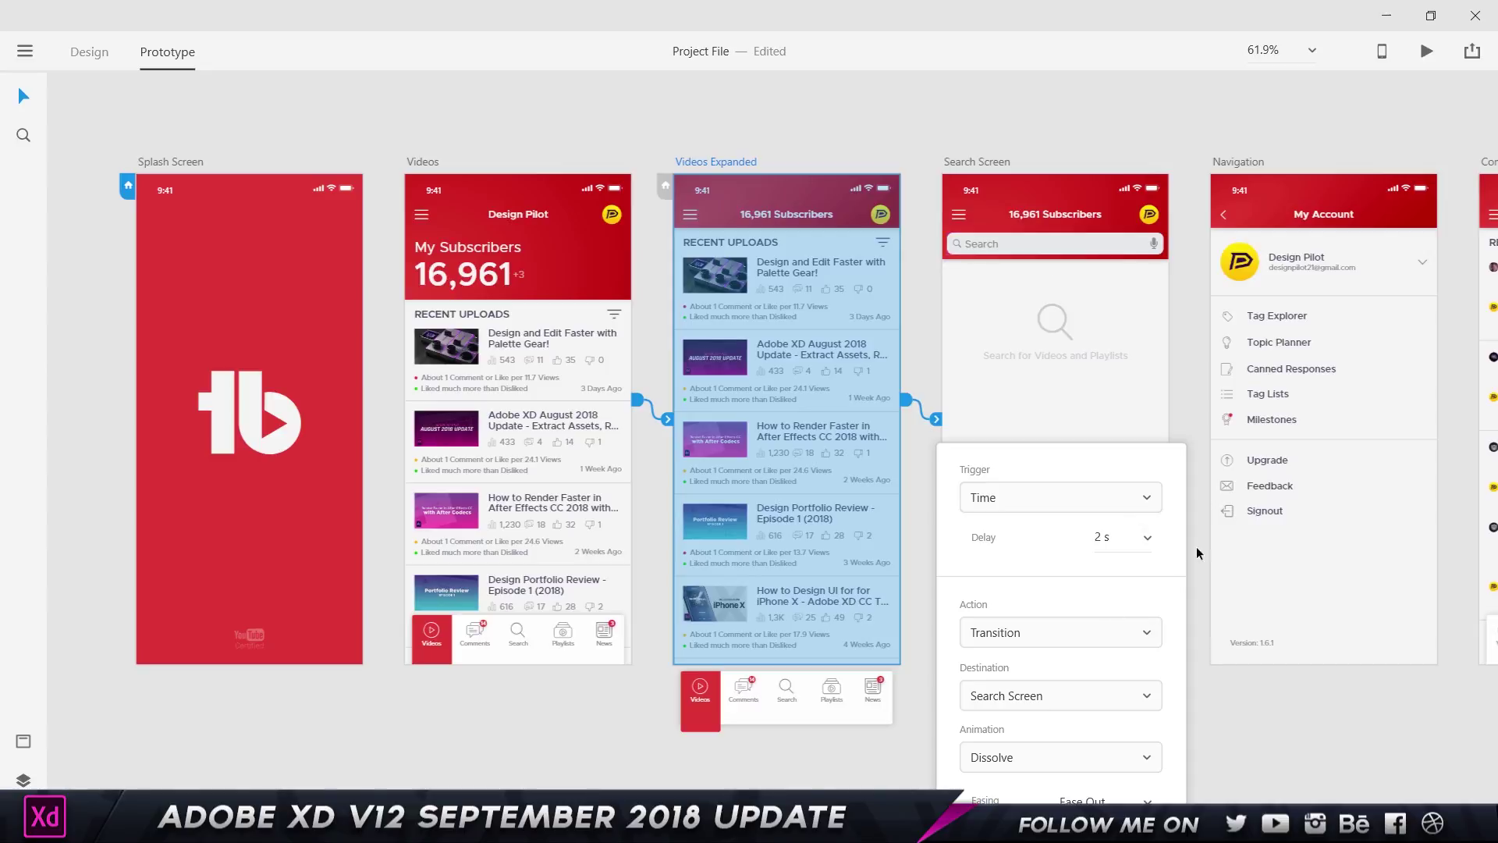
Step: Wire the Search Screen artboard to the Navigation artboard as a timed dissolve transition with a 2 s delay
left_click(1006, 161)
left_click(1239, 394)
left_click(1047, 361)
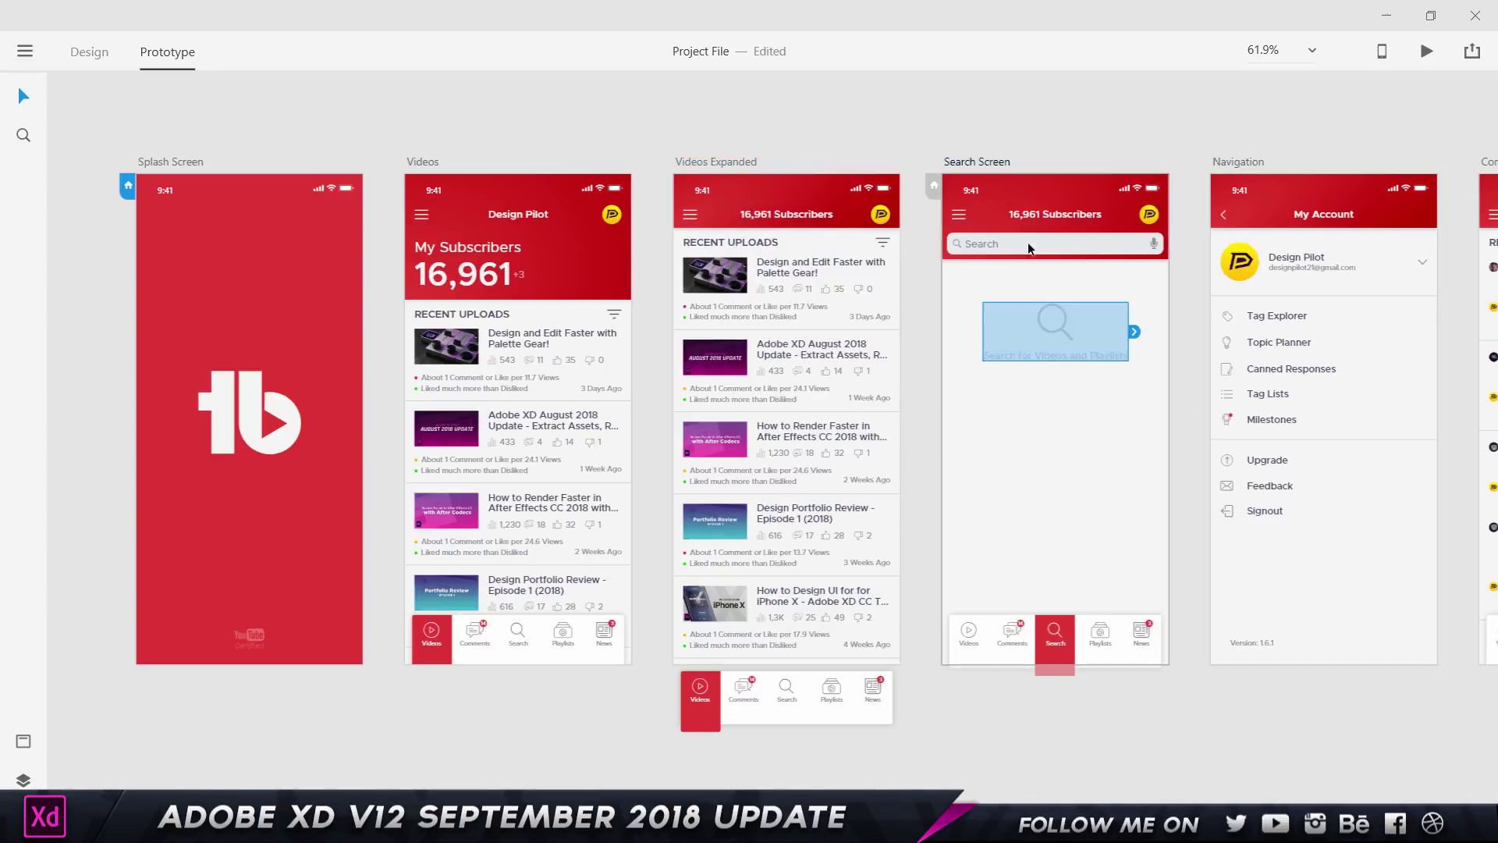
left_click(983, 163)
left_click(865, 498)
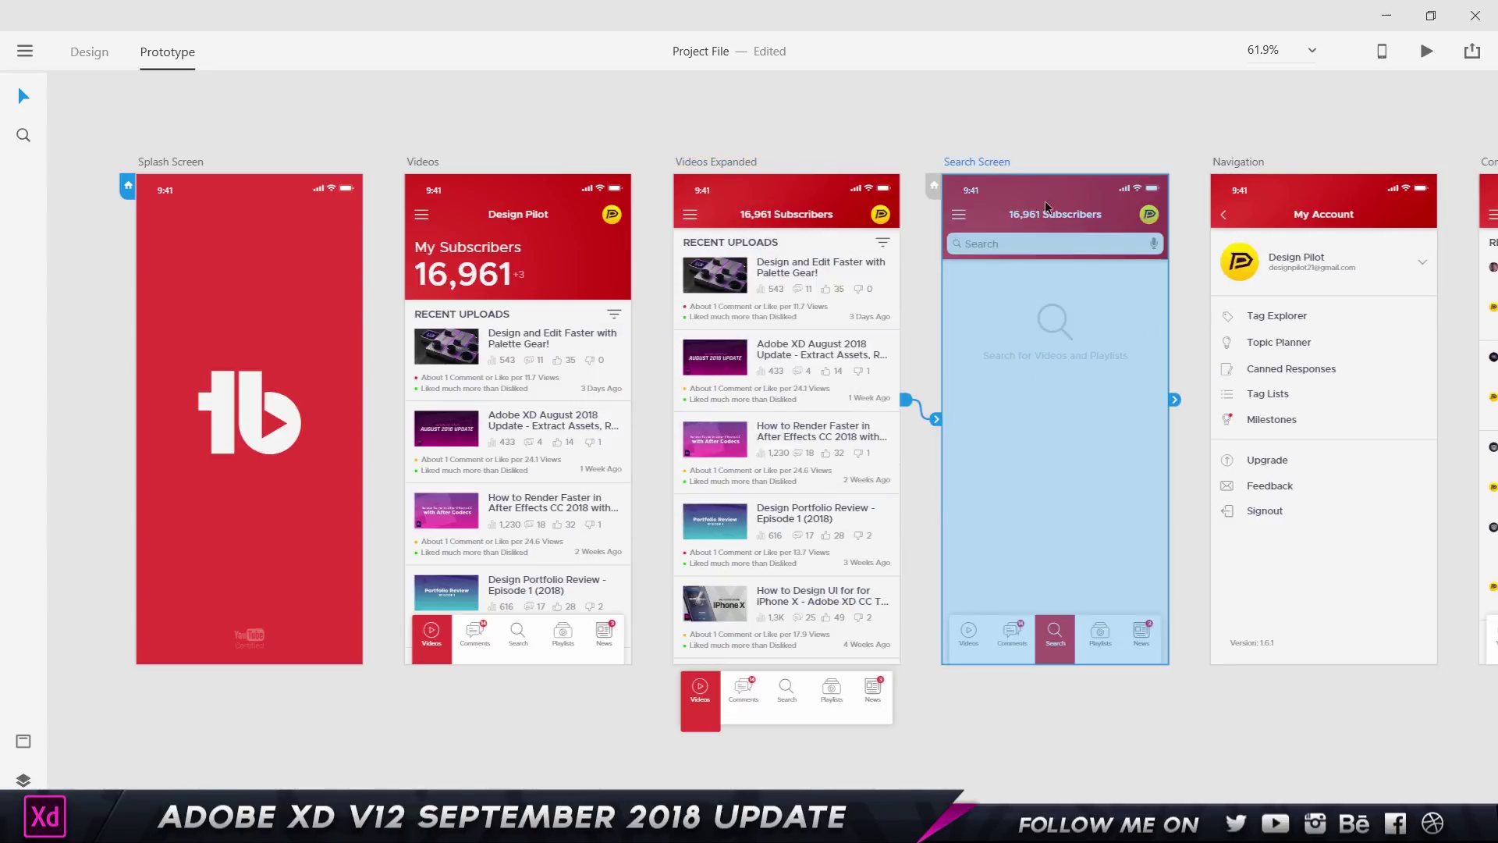
left_click(1175, 399)
left_click_drag(1370, 320, 897, 348)
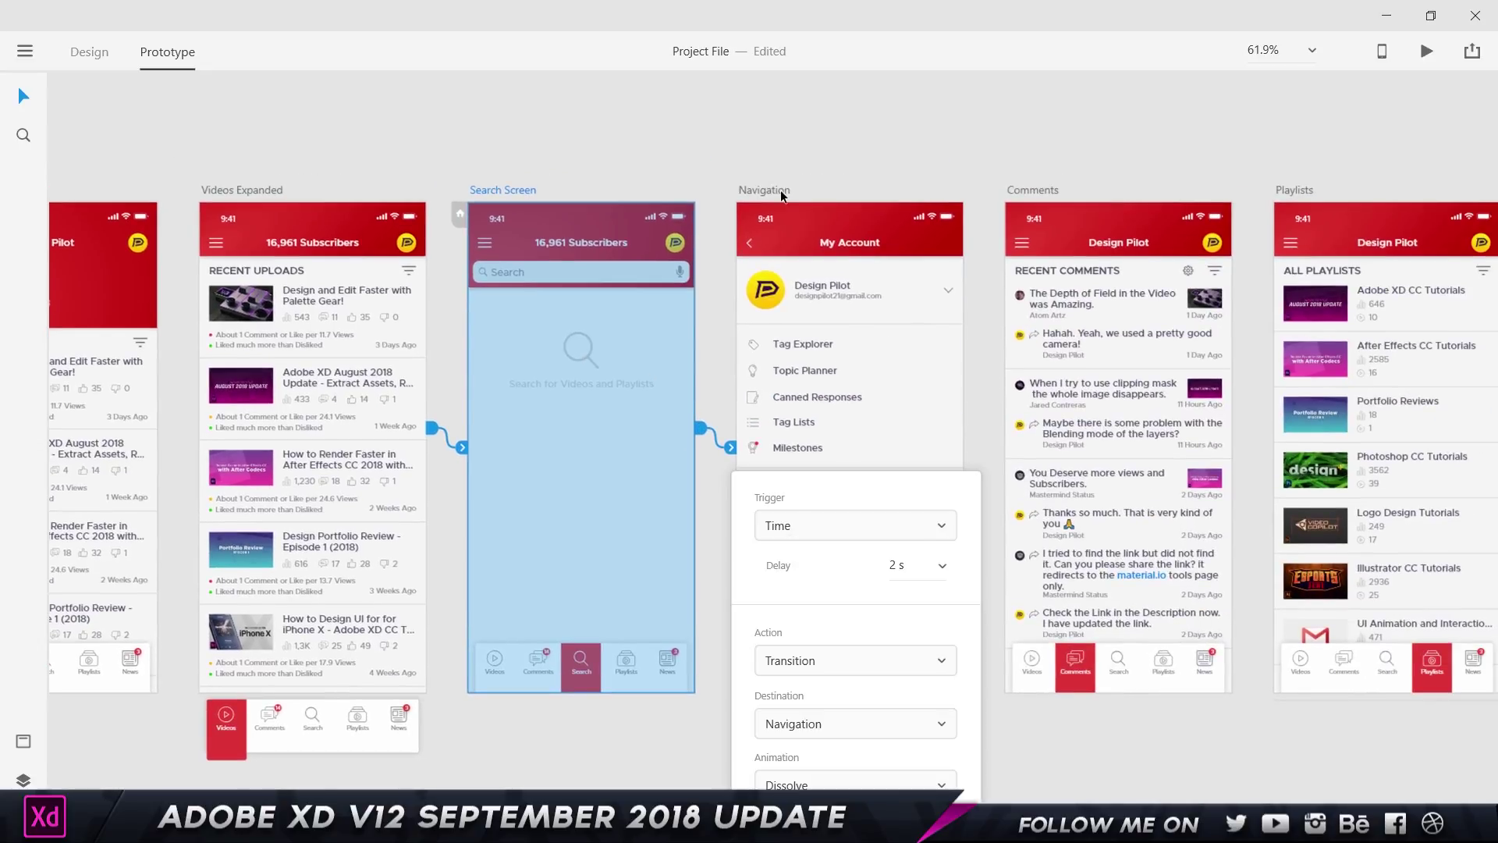
Step: Wire Navigation to Comments and Comments to Playlists as timed dissolve transitions with a 2 s delay
left_click(780, 190)
left_click_drag(974, 428, 1116, 429)
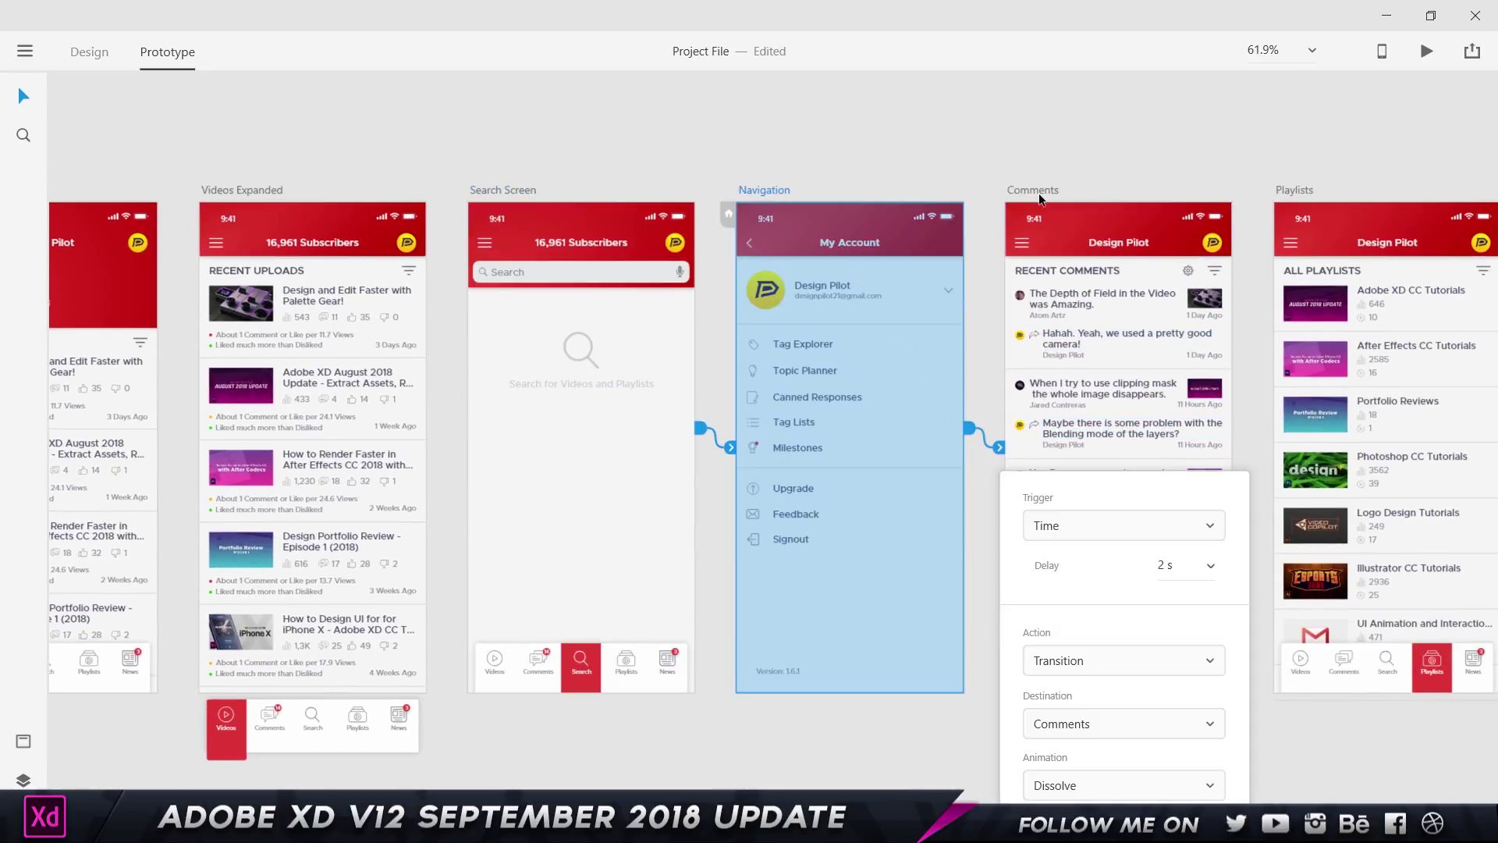
left_click(1246, 420)
left_click_drag(1244, 426, 1346, 408)
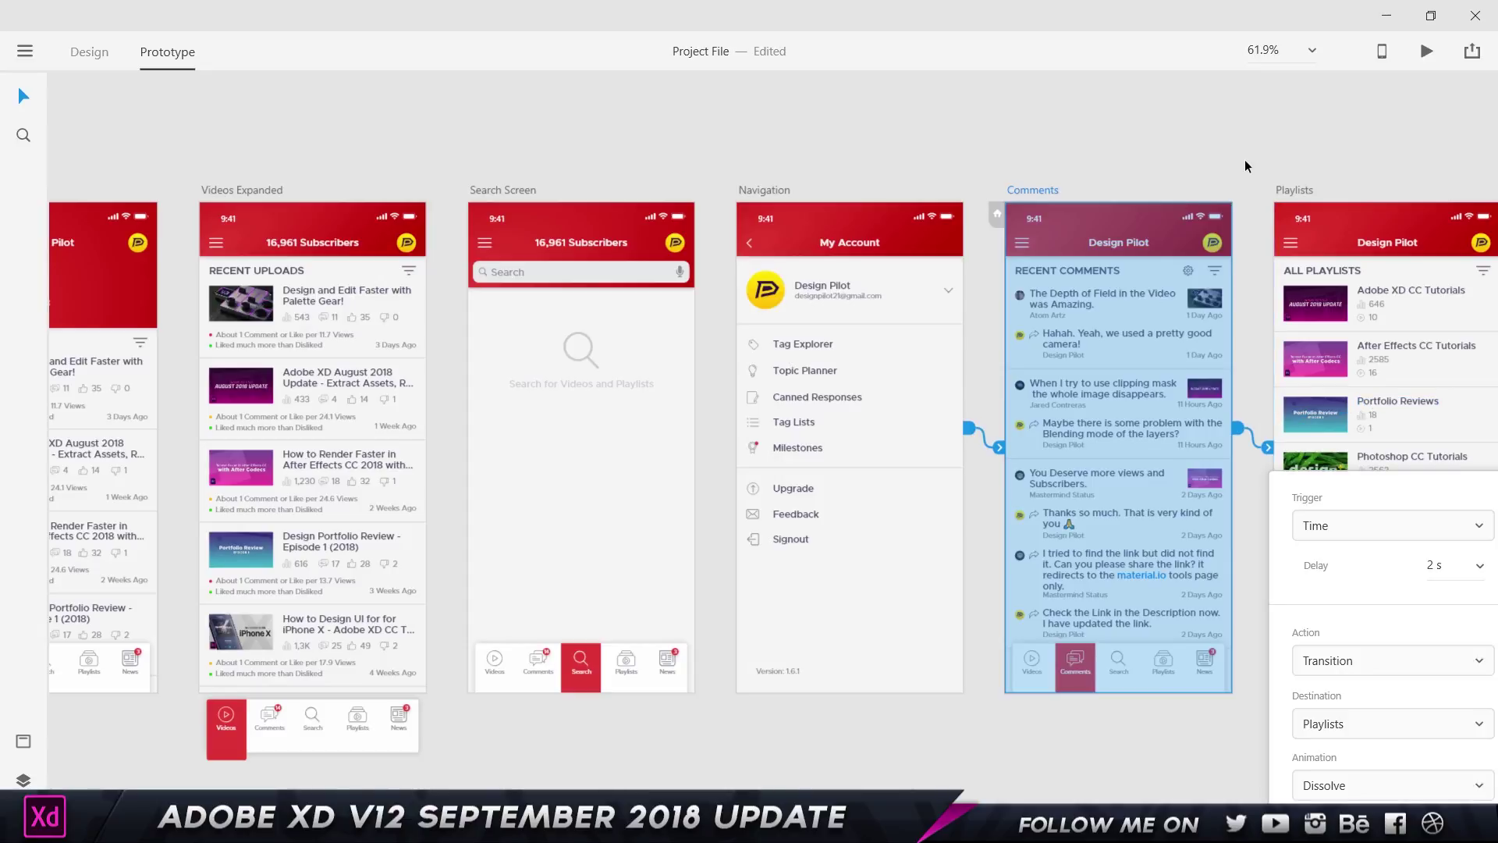
left_click(1245, 161)
Step: Preview the timed transitions from the Splash Screen through to the Playlists screen and close the preview
scroll(1046, 186, "down", 2)
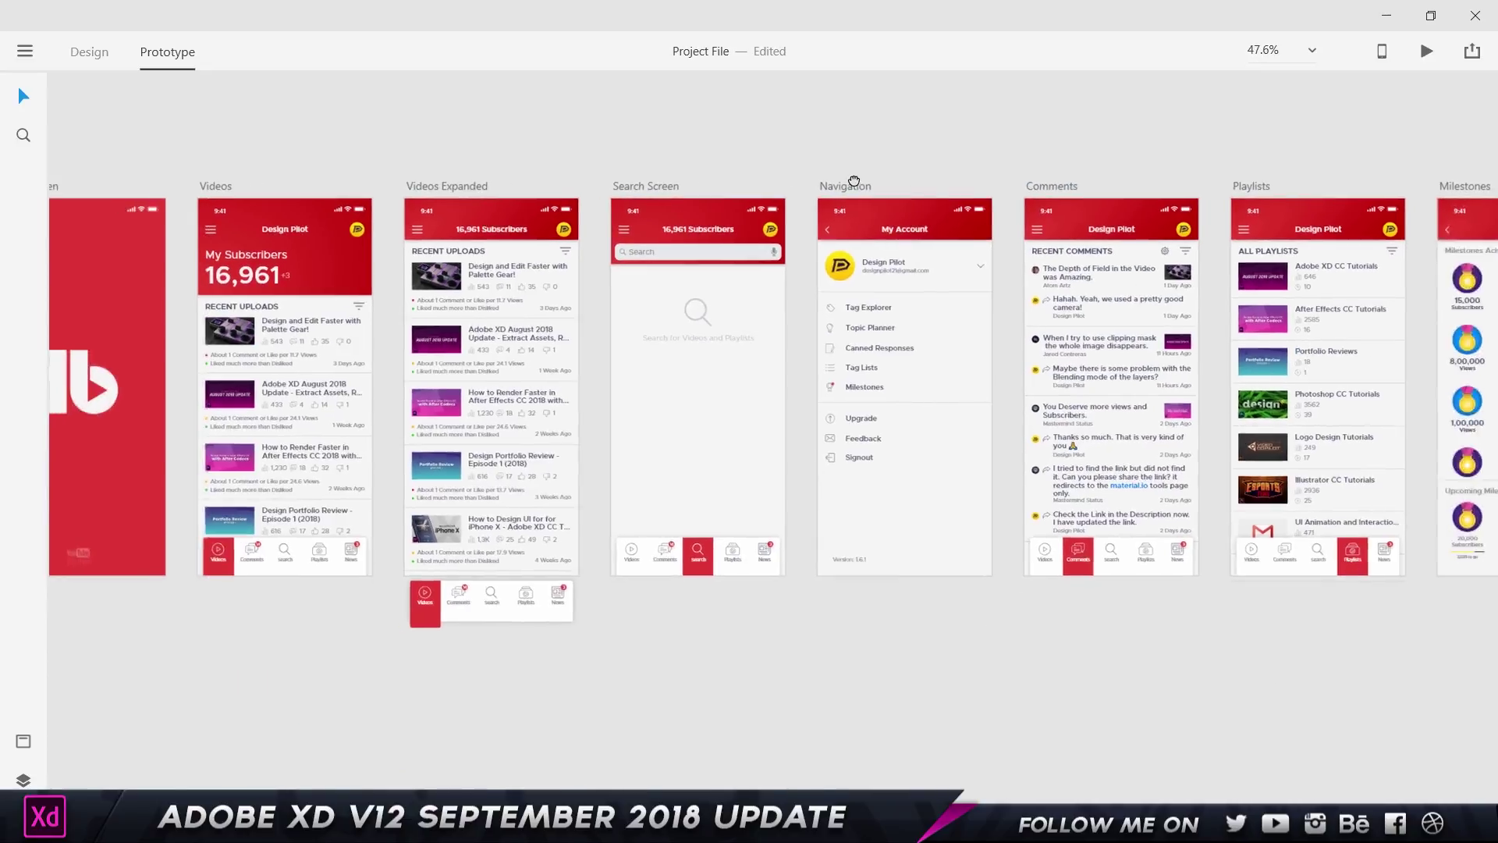
scroll(858, 178, "left", 3)
left_click_drag(1081, 132, 1168, 161)
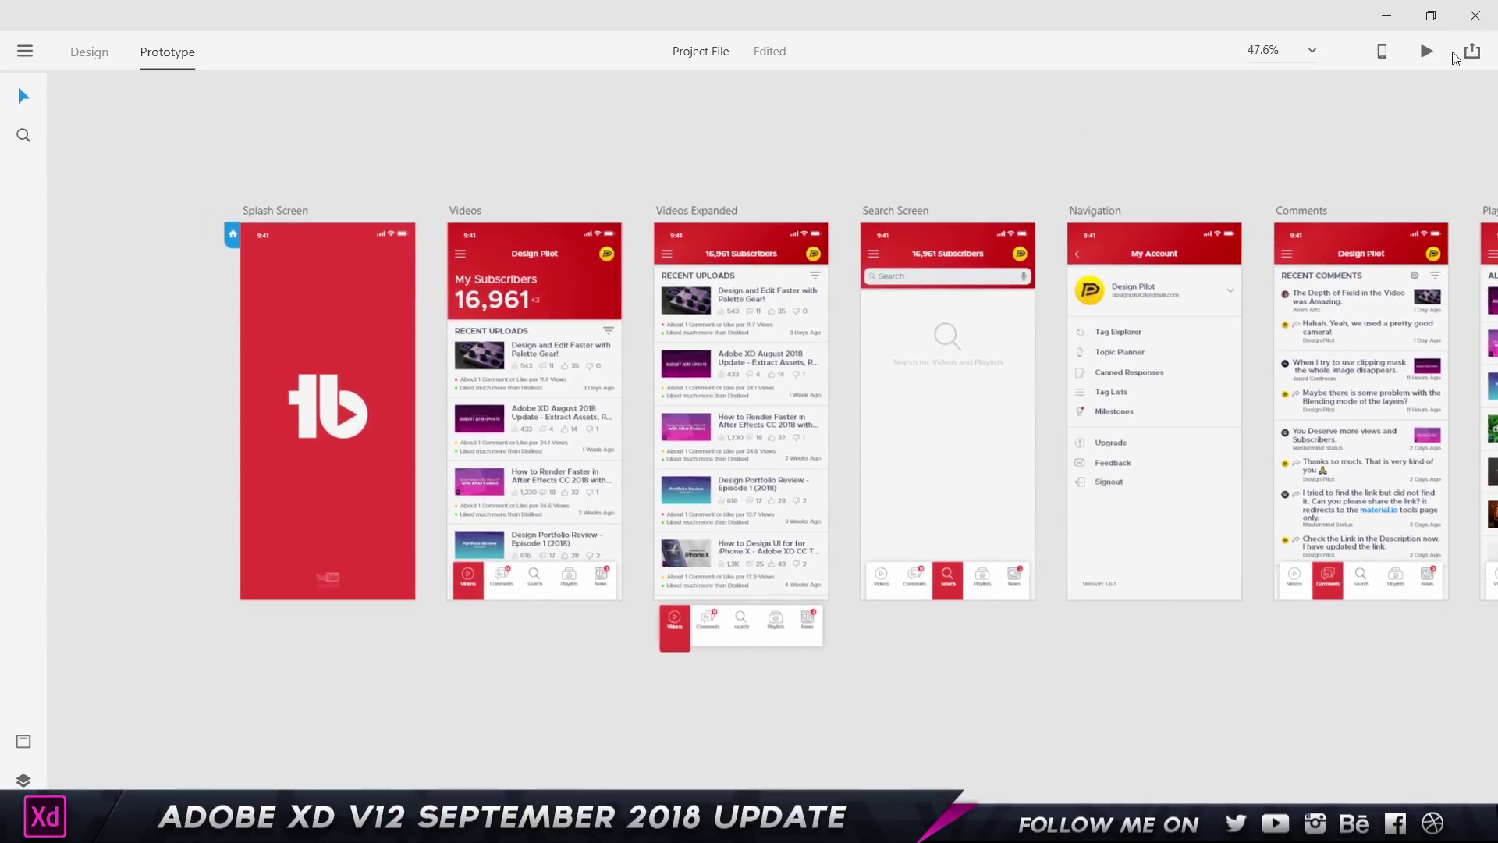
left_click(1427, 56)
left_click(1427, 53)
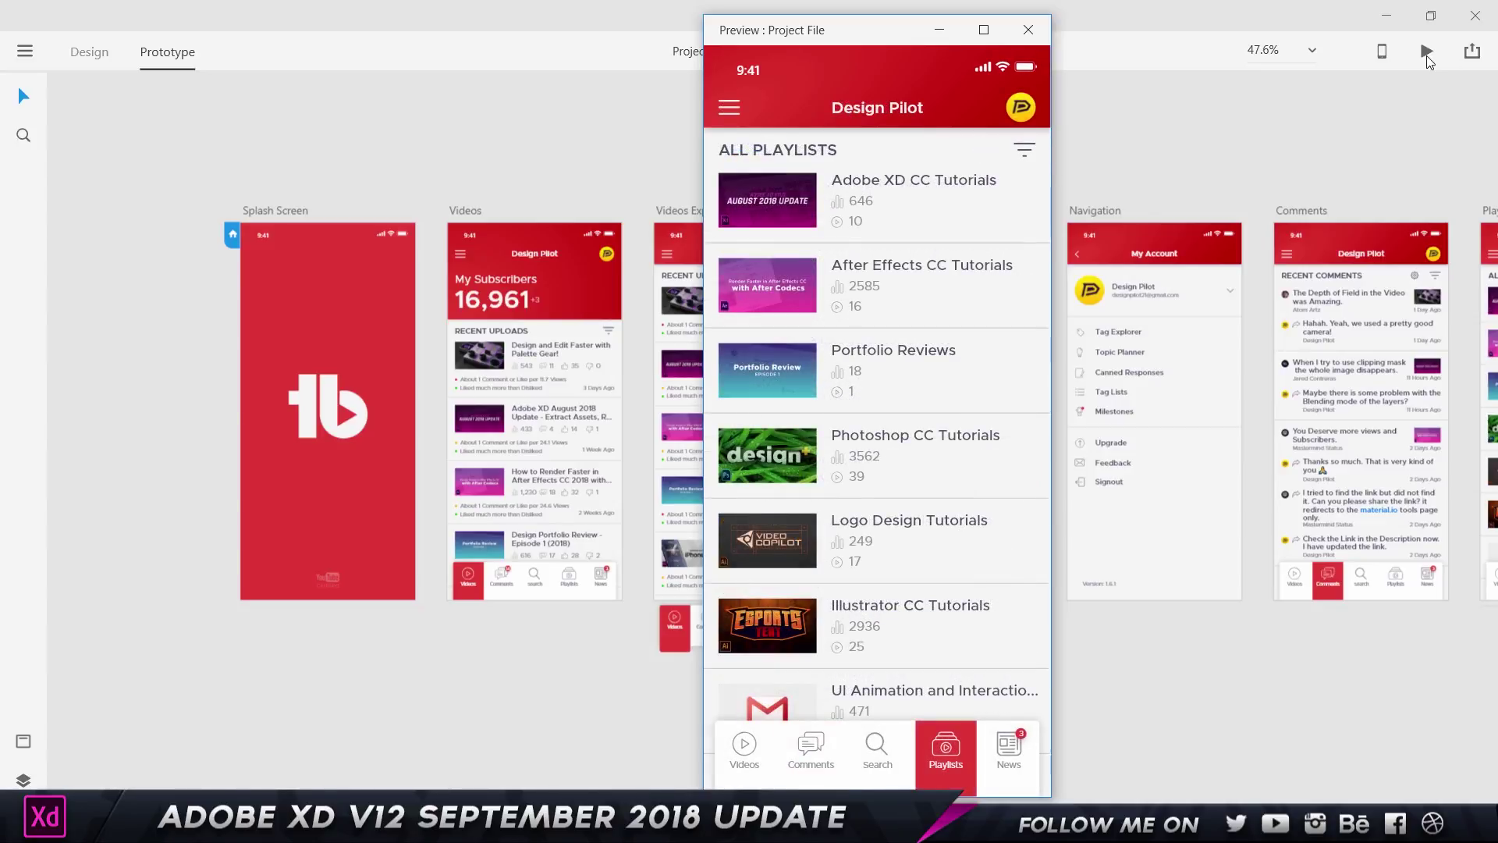
left_click(1028, 30)
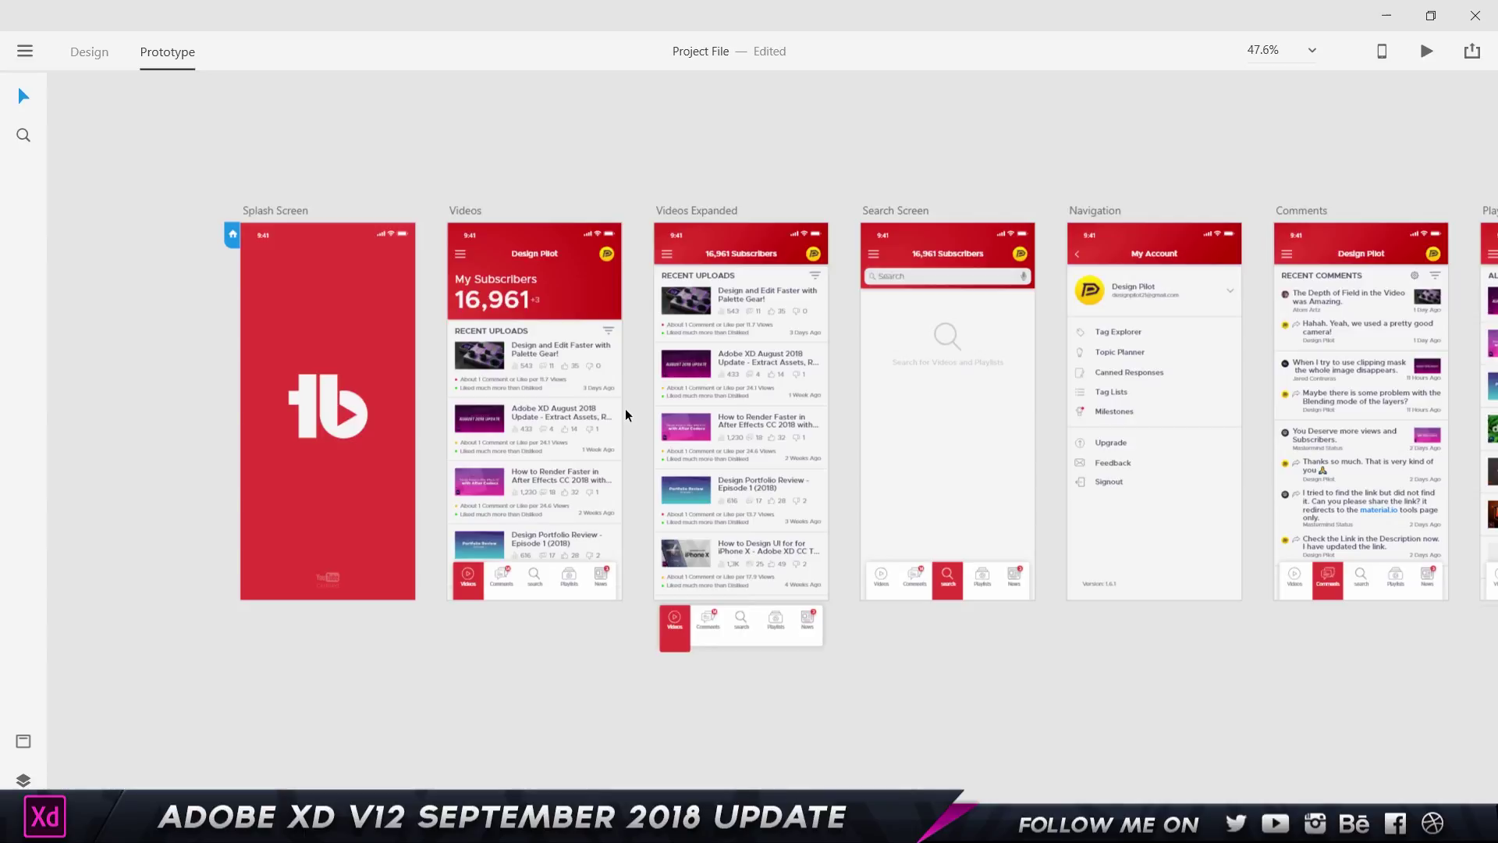
Step: Wire the Search icon in the Videos artboard's navigation bar to the Search Screen with a Tap-triggered dissolve transition
scroll(532, 587, "up", 5)
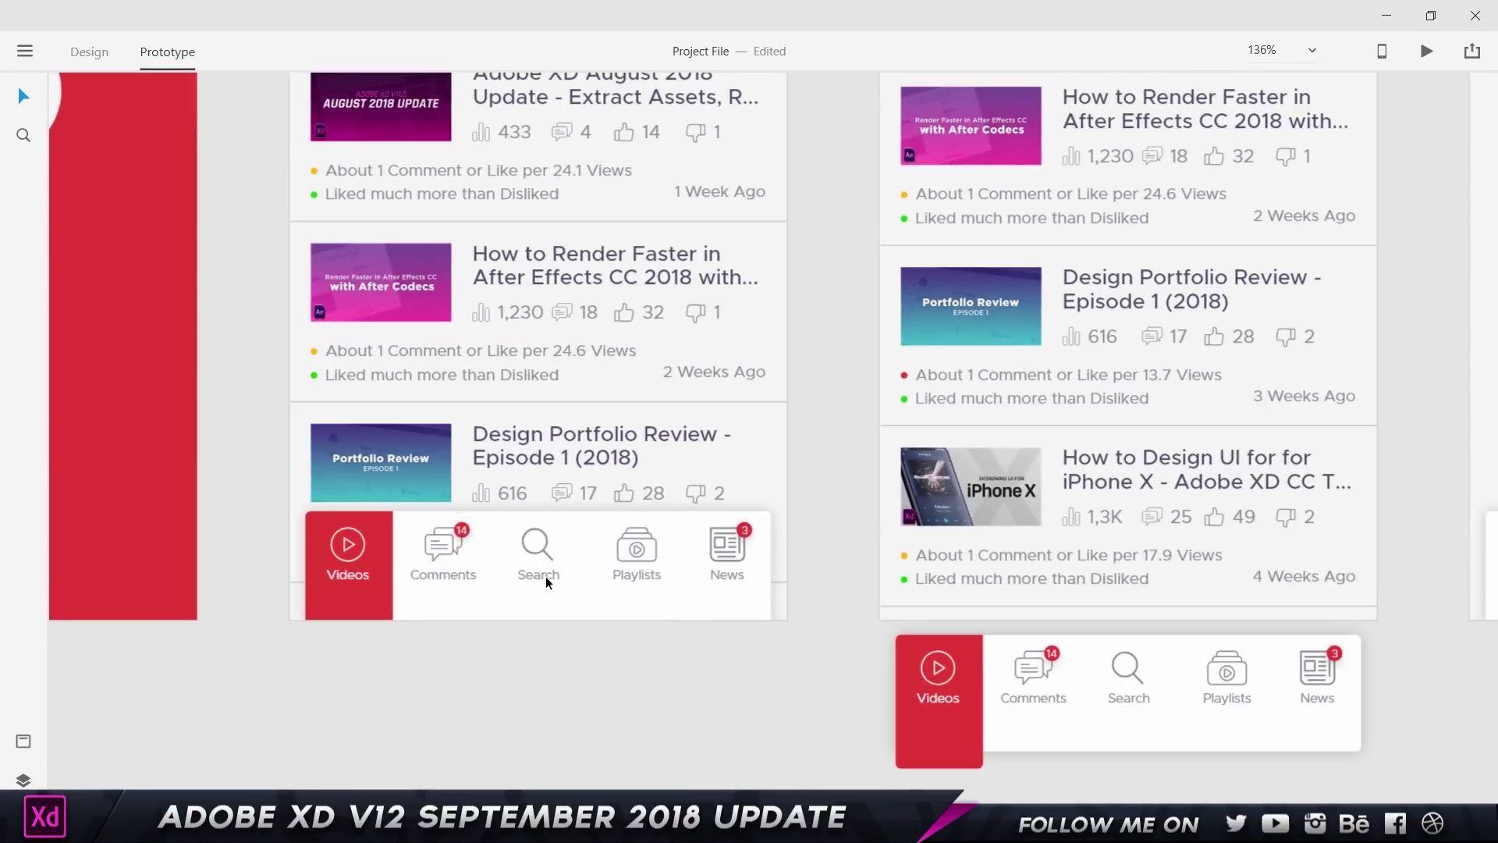
double_click(545, 576)
scroll(583, 523, "down", 5)
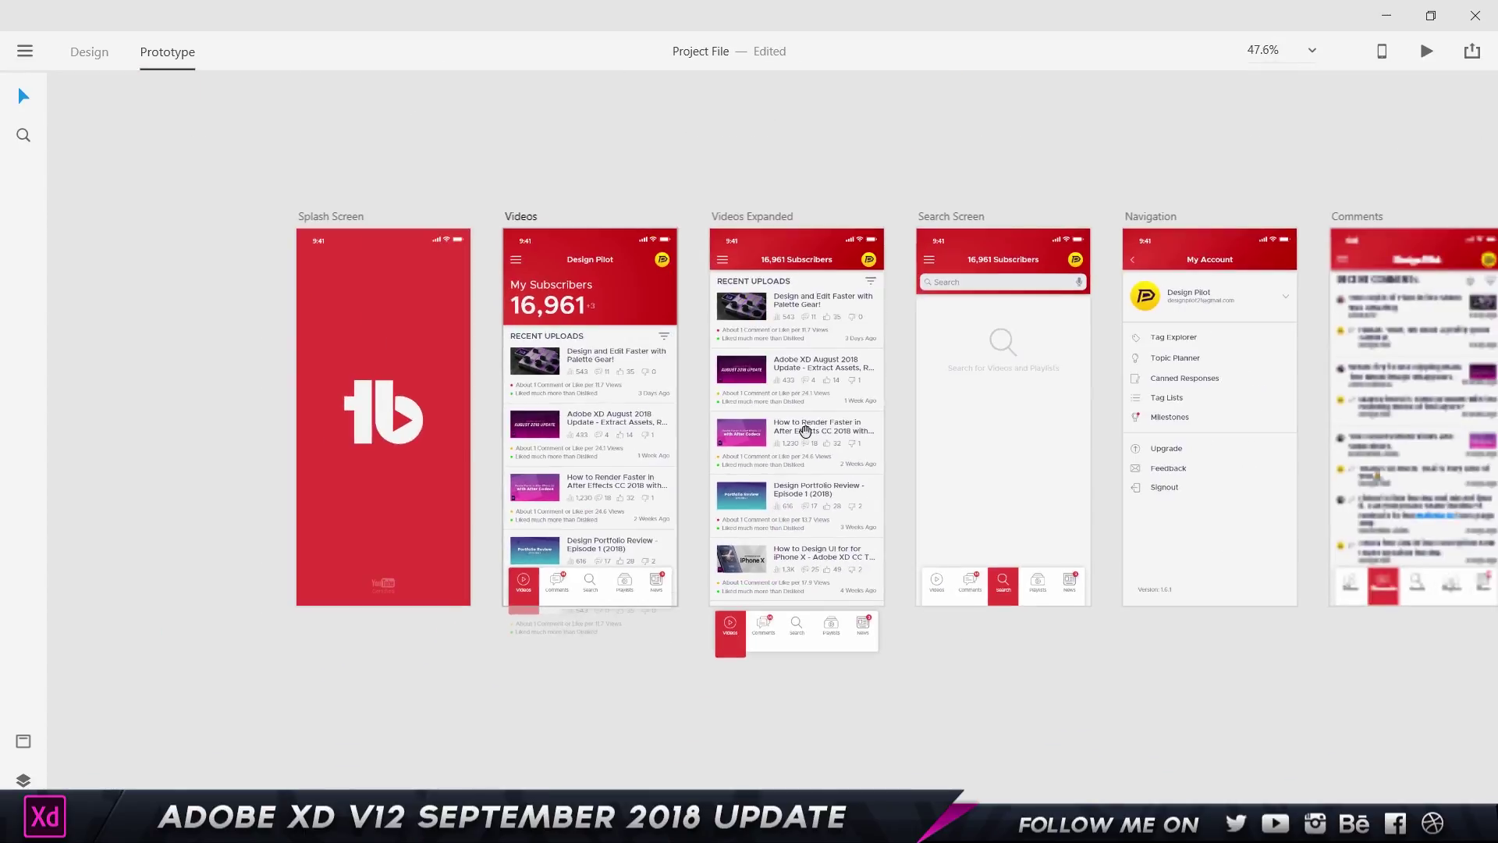
left_click_drag(805, 432, 746, 446)
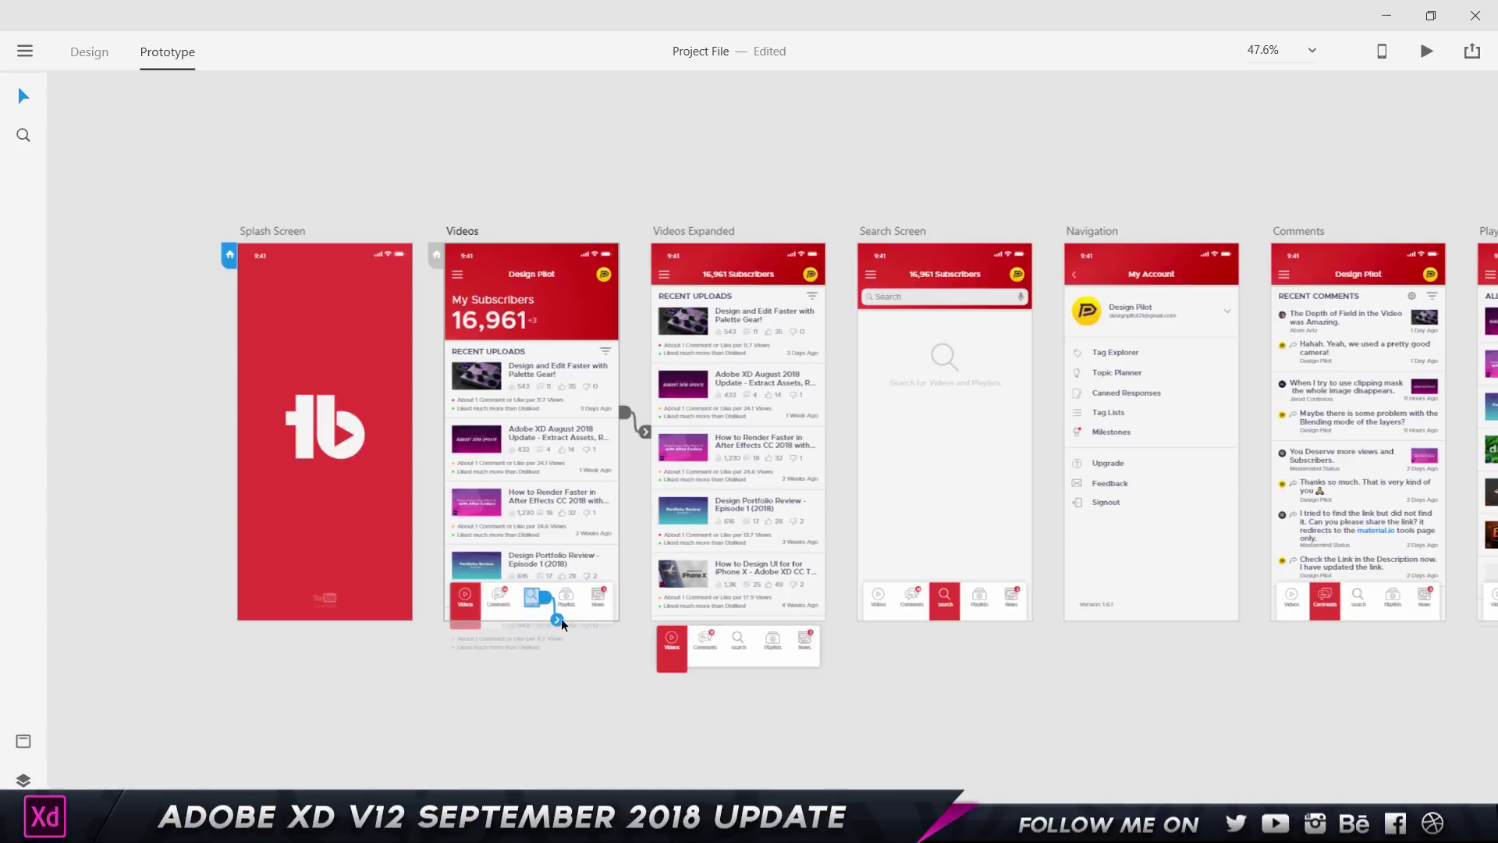
left_click_drag(549, 602, 999, 439)
left_click(952, 471)
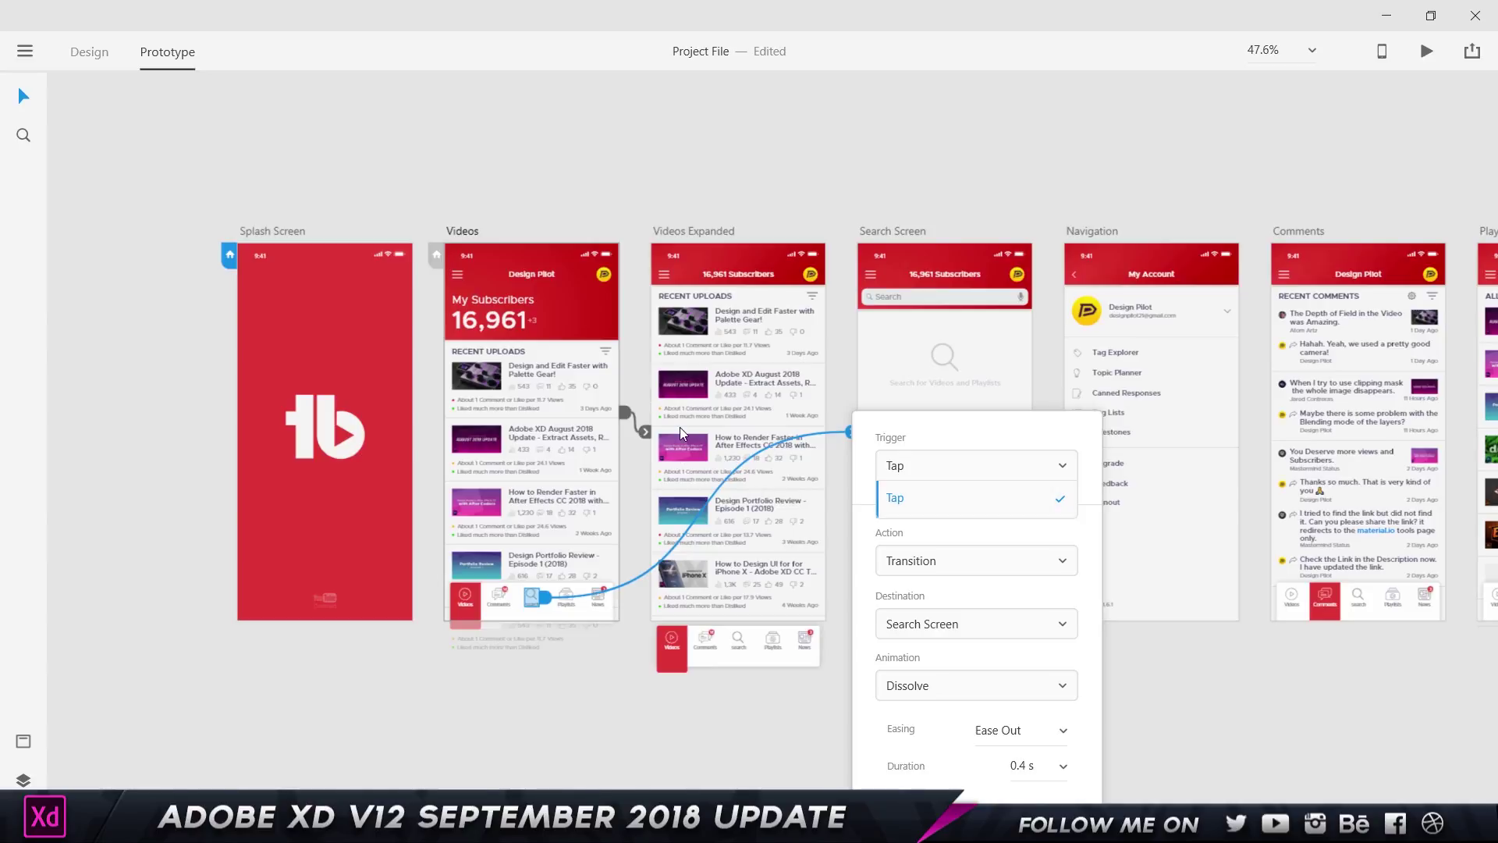
left_click(584, 706)
left_click(752, 214)
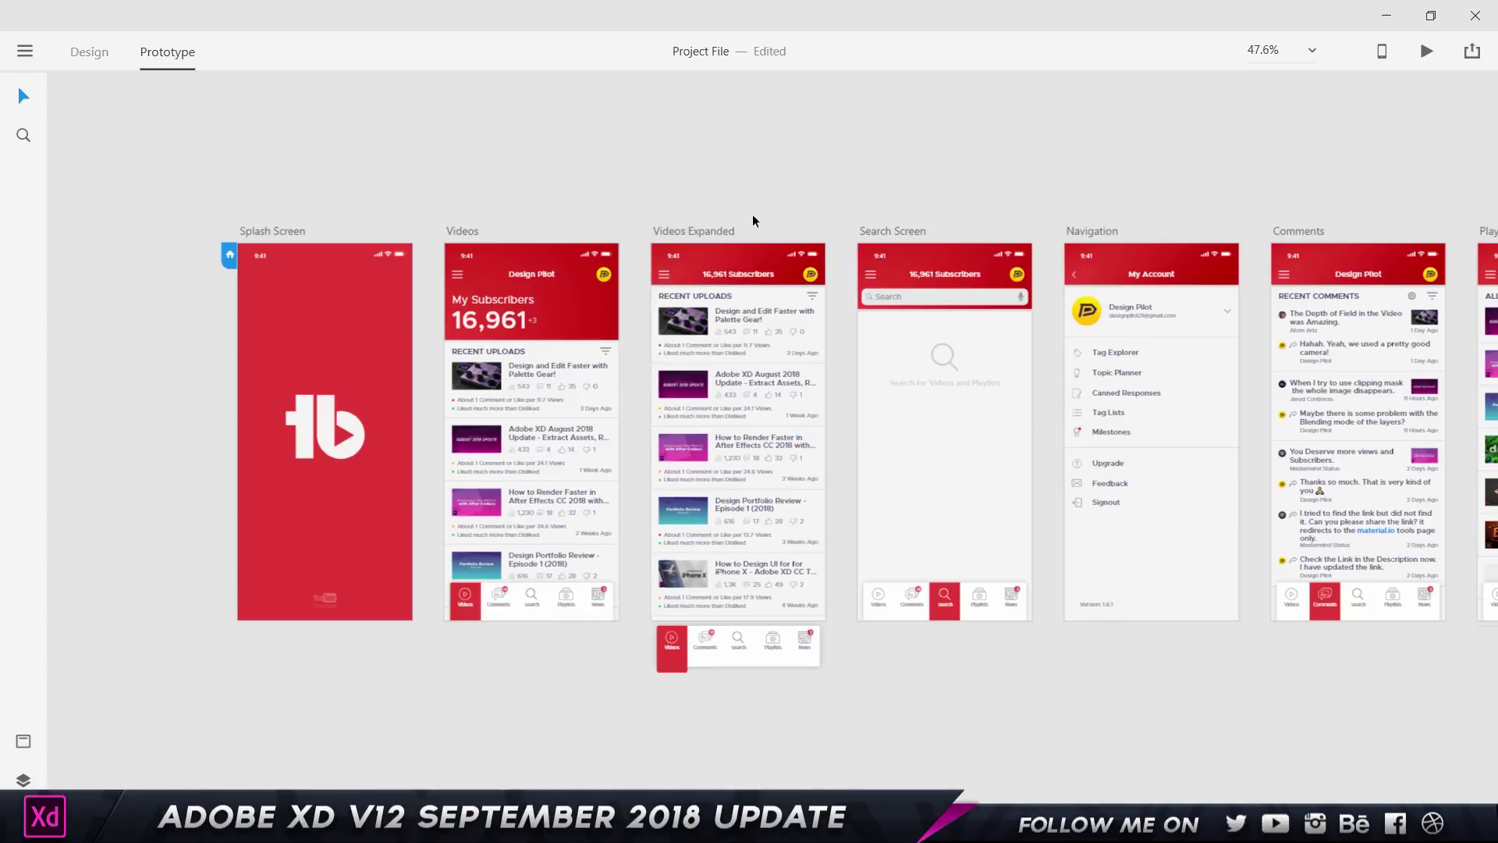
Step: Preview the prototype from the Splash Screen to the Navigation screen and close the preview
left_click(1426, 52)
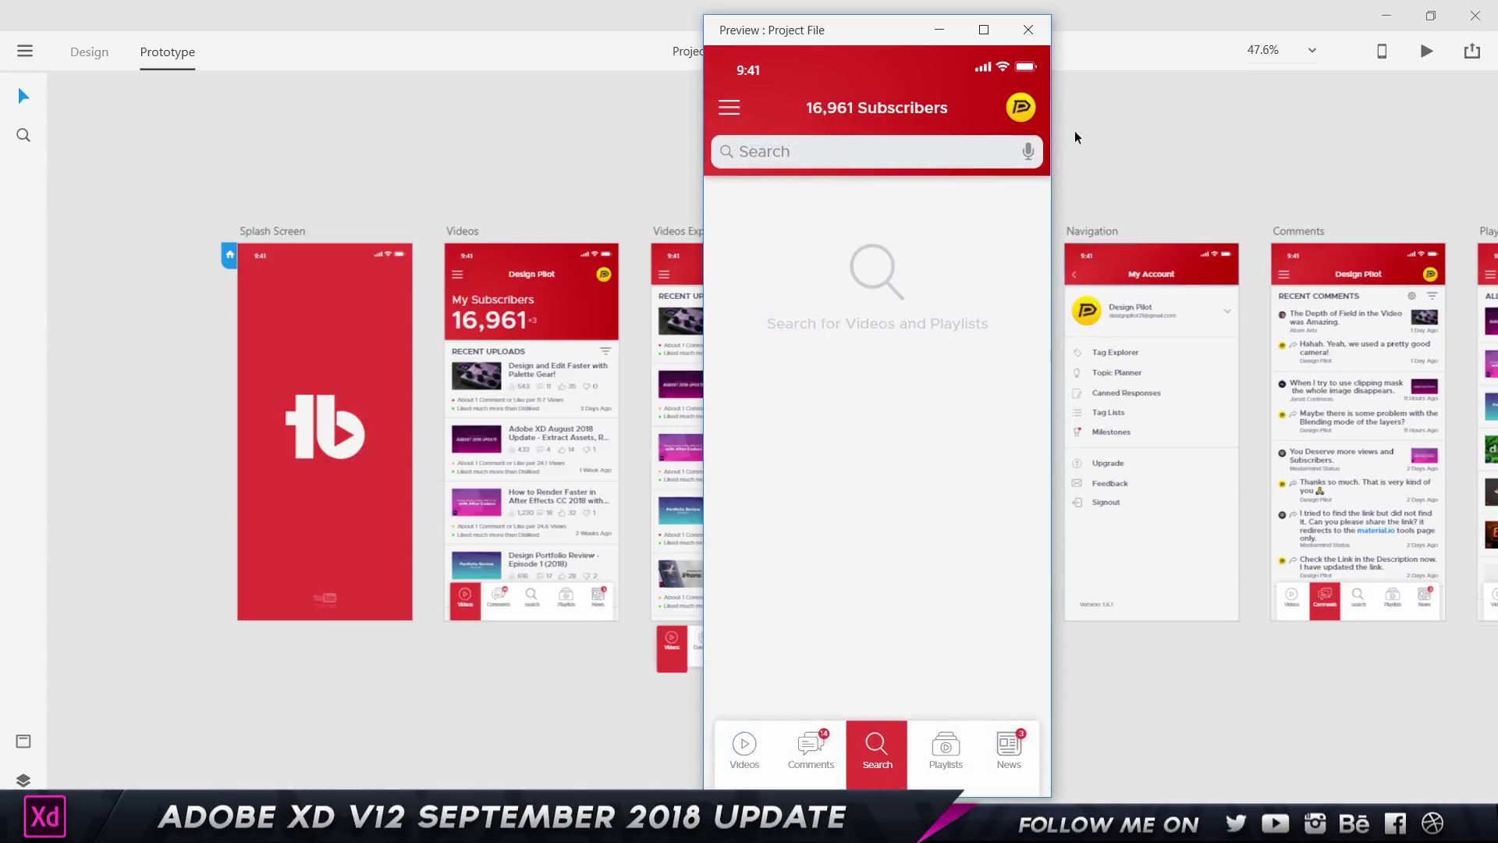
left_click(1029, 30)
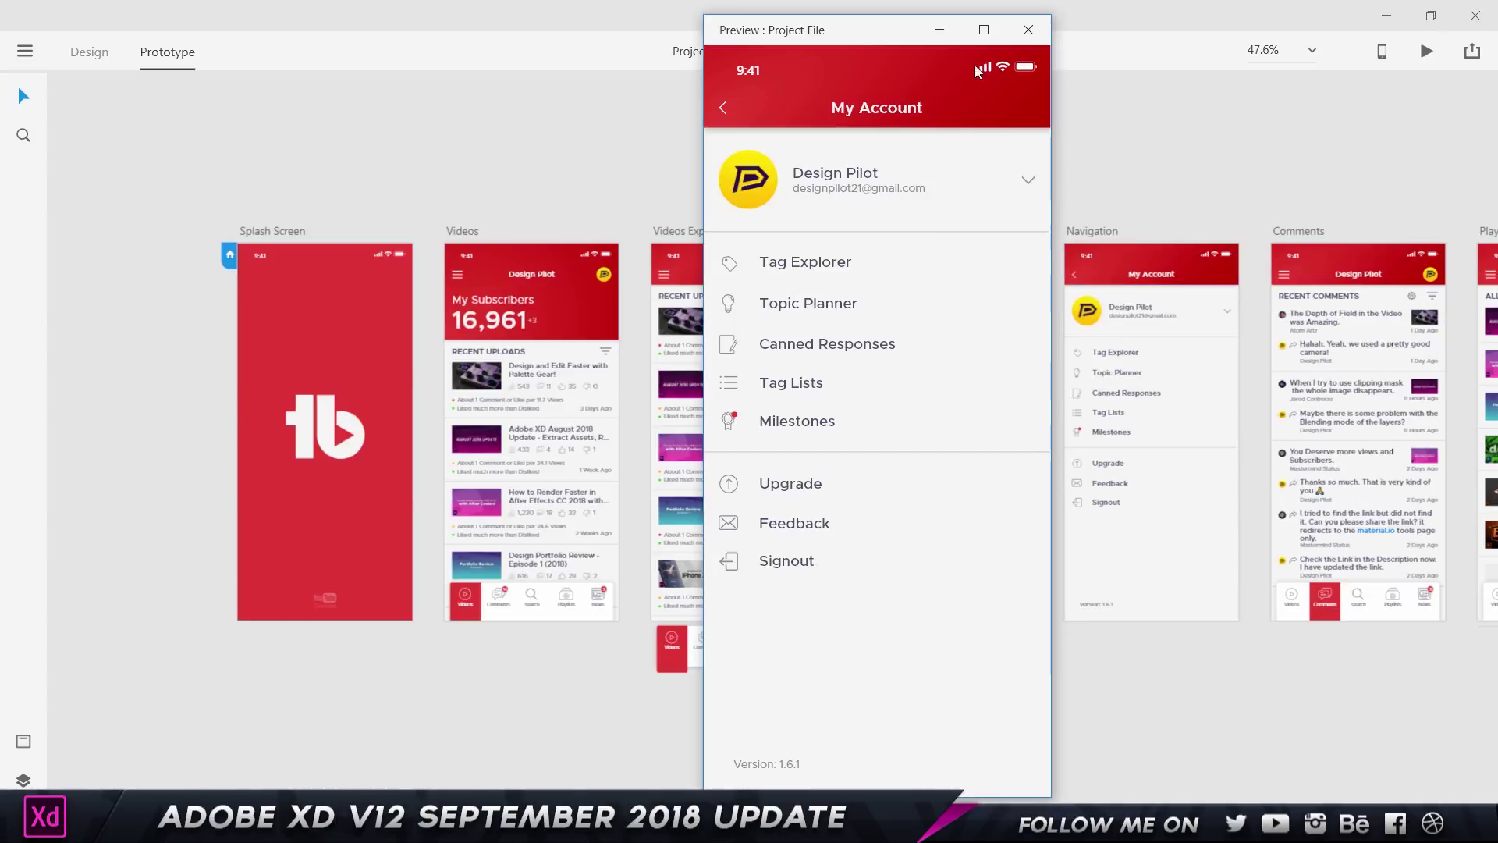
left_click(1022, 30)
Step: Replay the preview, go from the Videos screen to the Search Screen through the Search icon, and close the preview
left_click(1436, 55)
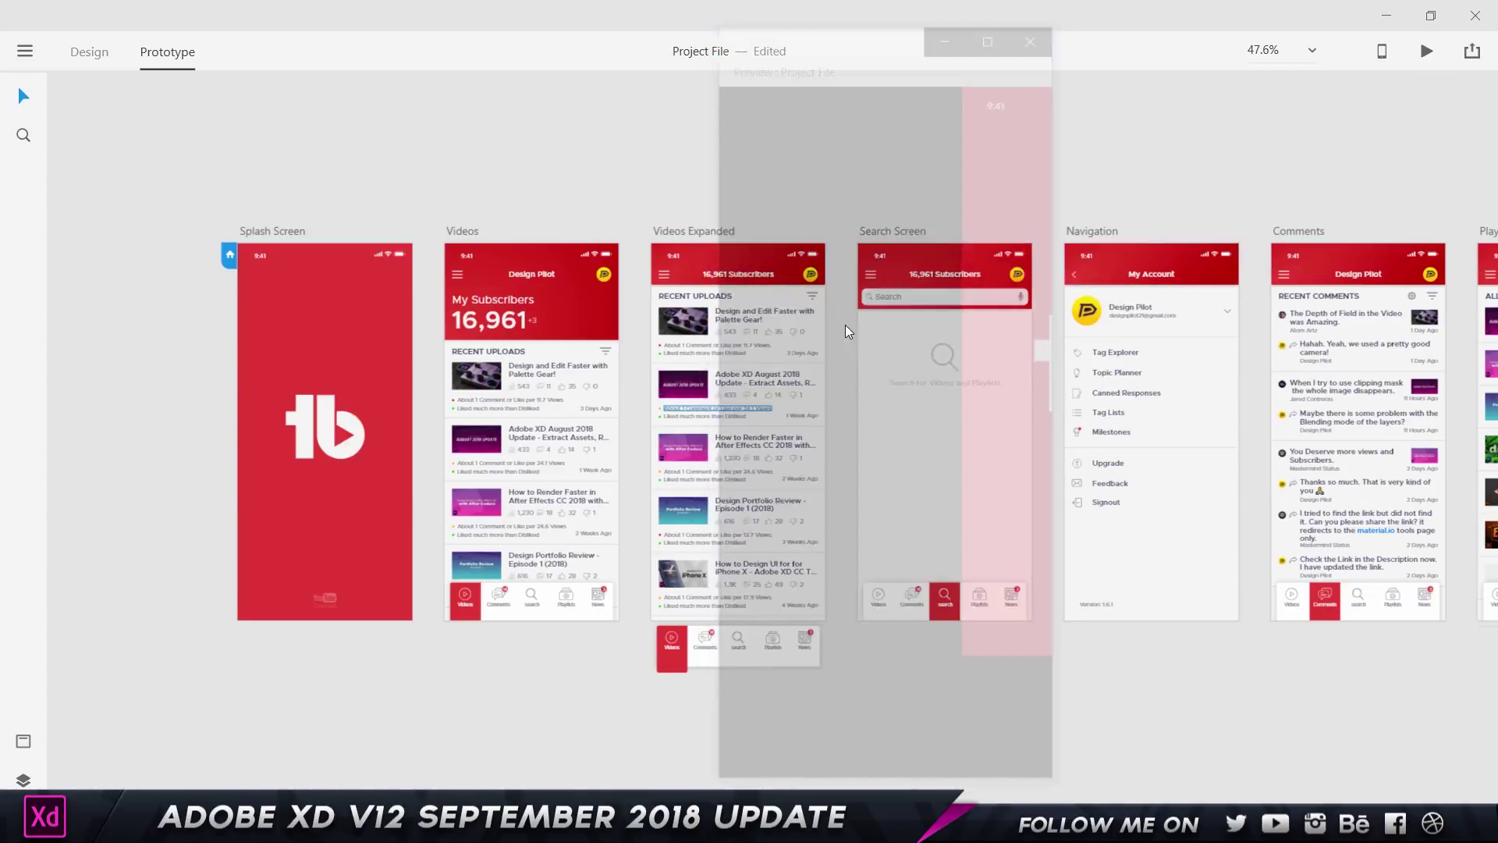
left_click(891, 408)
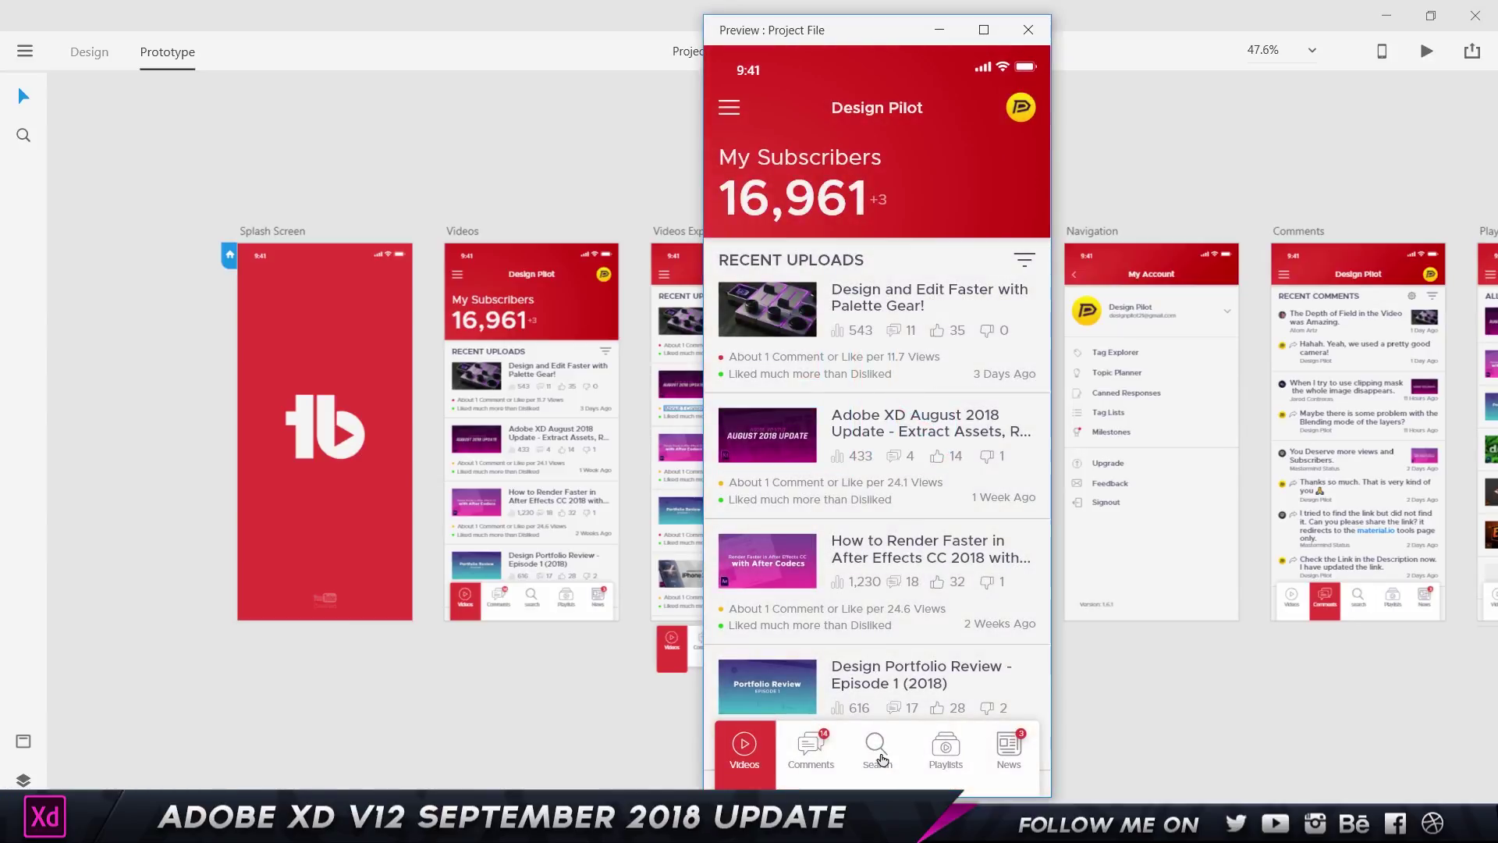
left_click(880, 756)
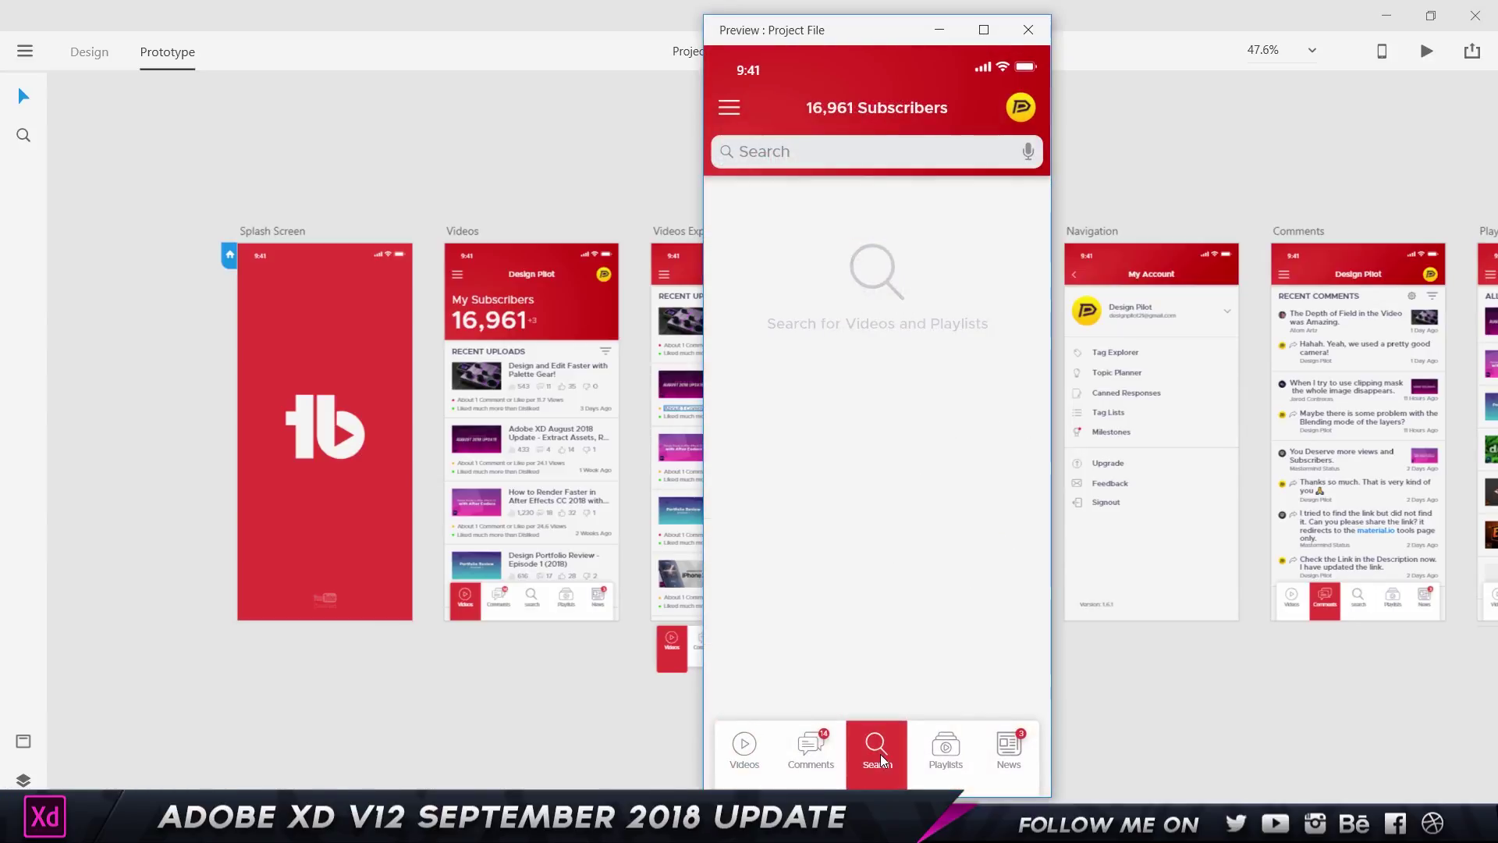
left_click(915, 322)
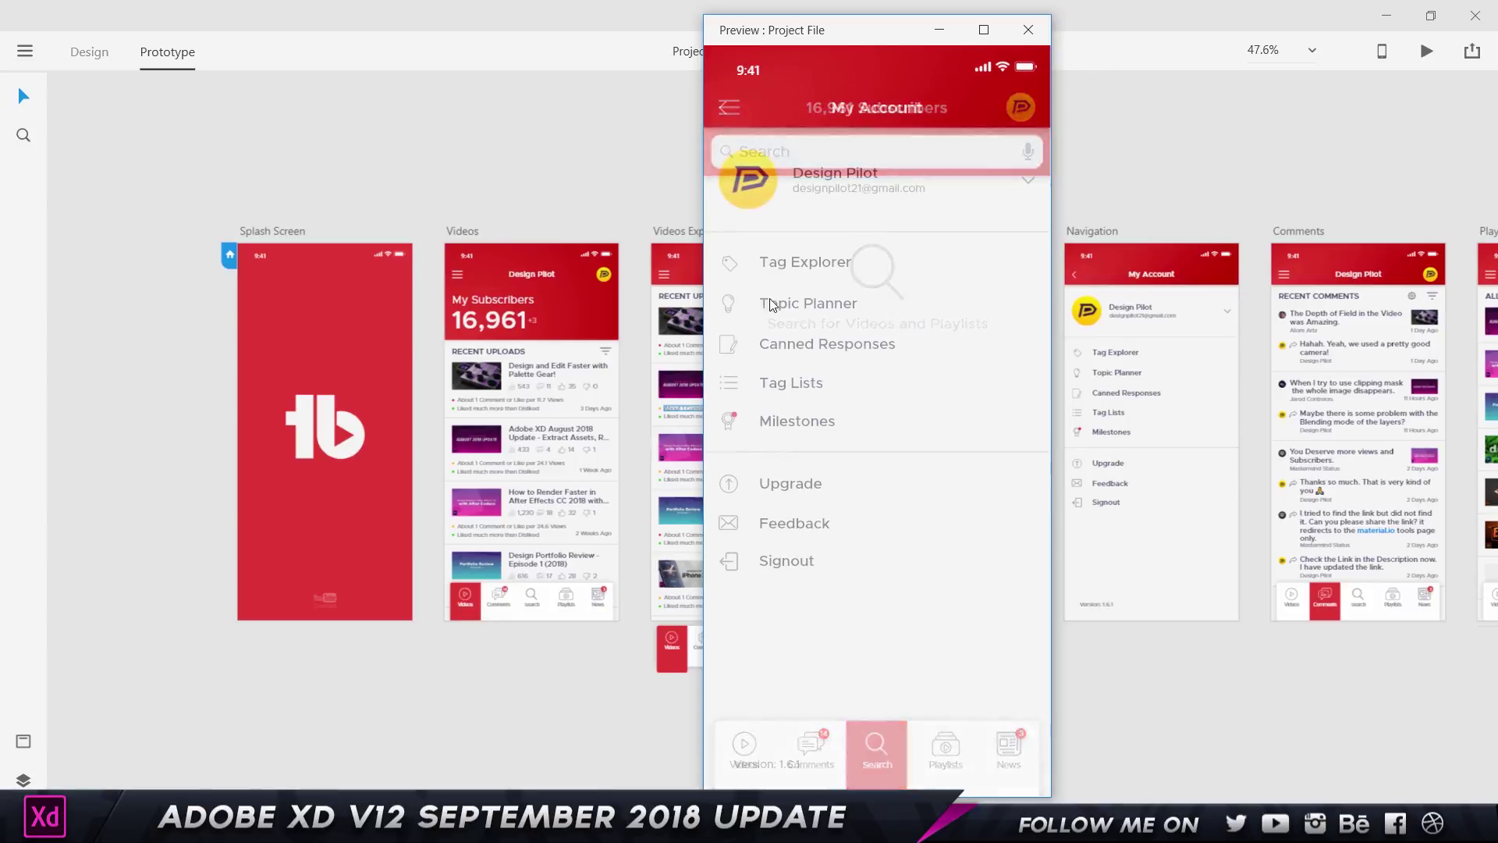
left_click(1028, 32)
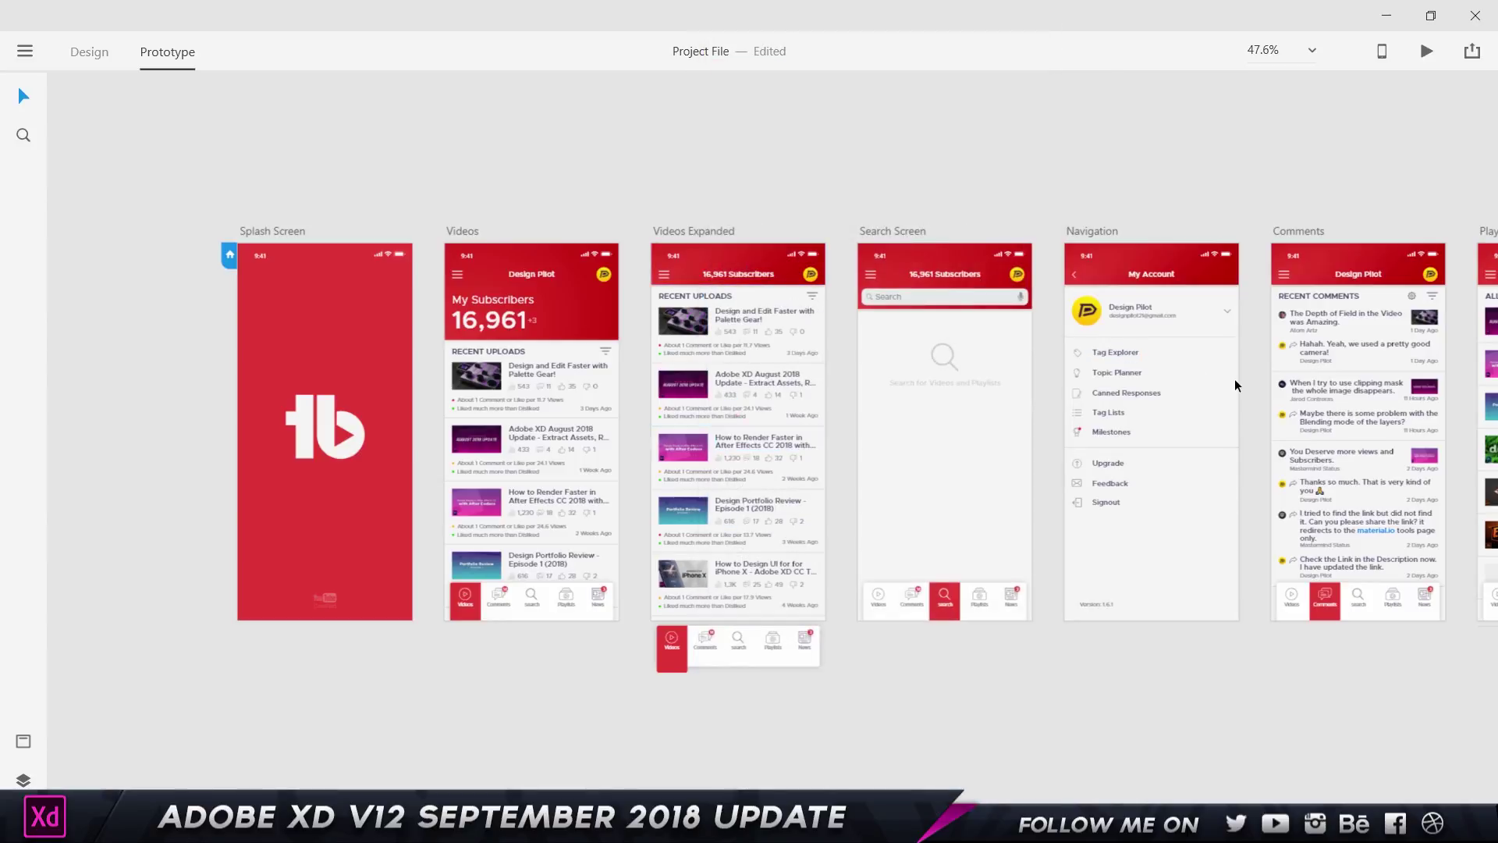
Step: Start another preview, move its window over the middle artboards, and test the Search icon on the Videos screen
left_click(1426, 50)
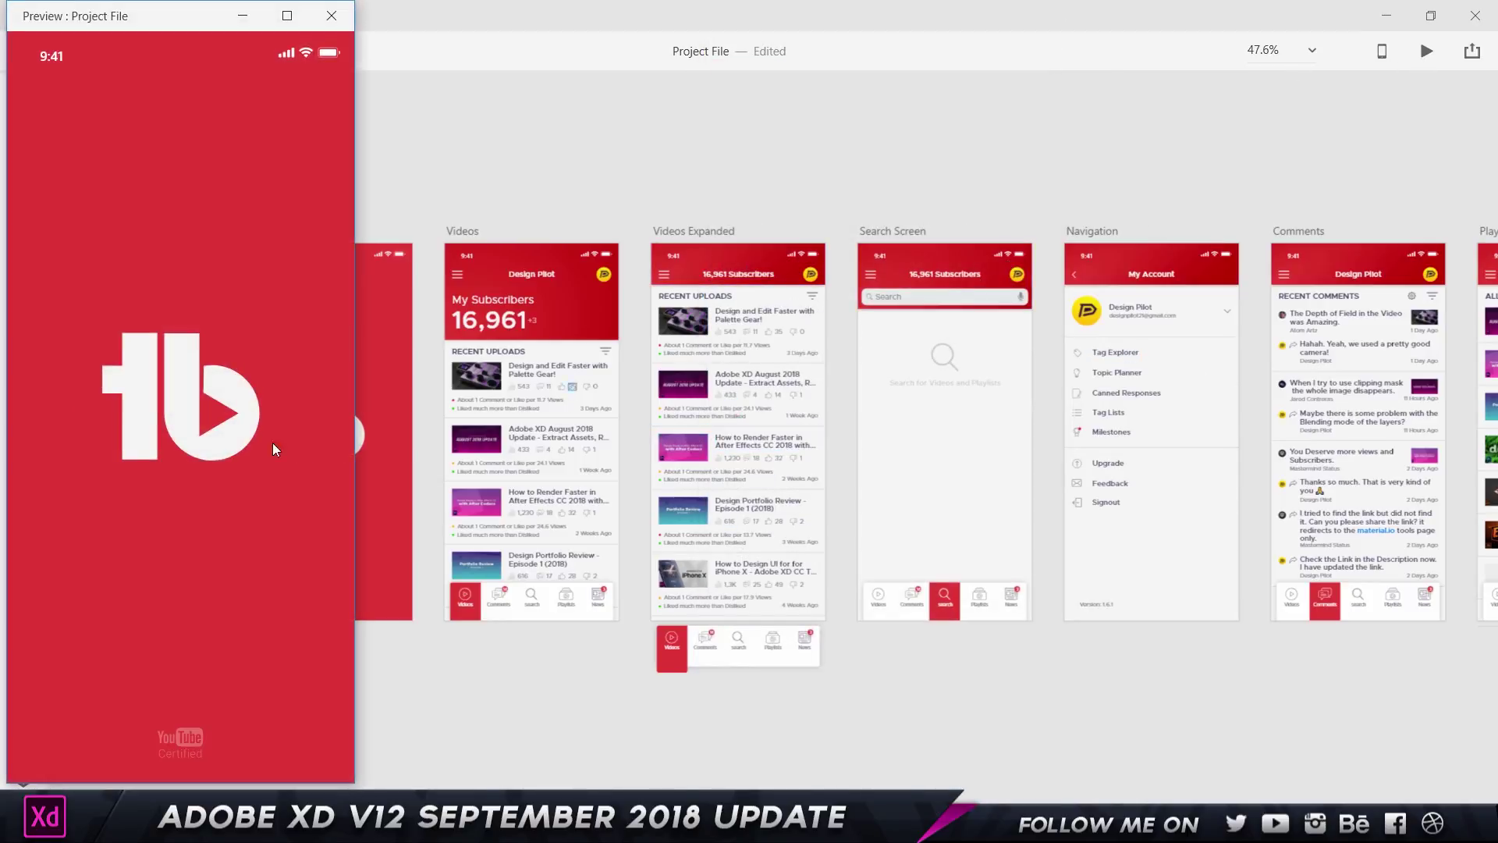
left_click_drag(156, 13, 737, 18)
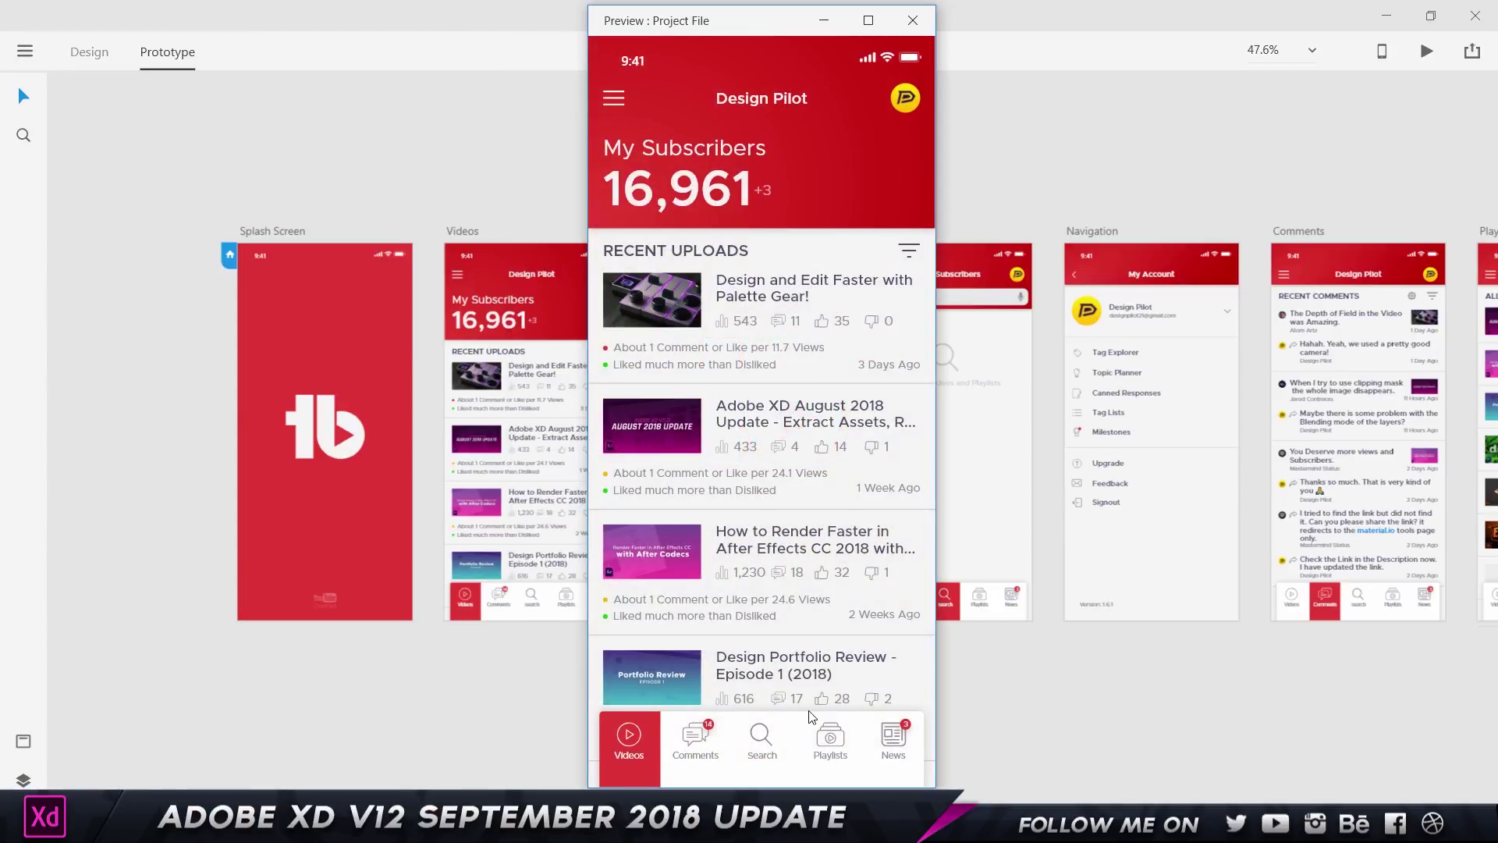
left_click(760, 741)
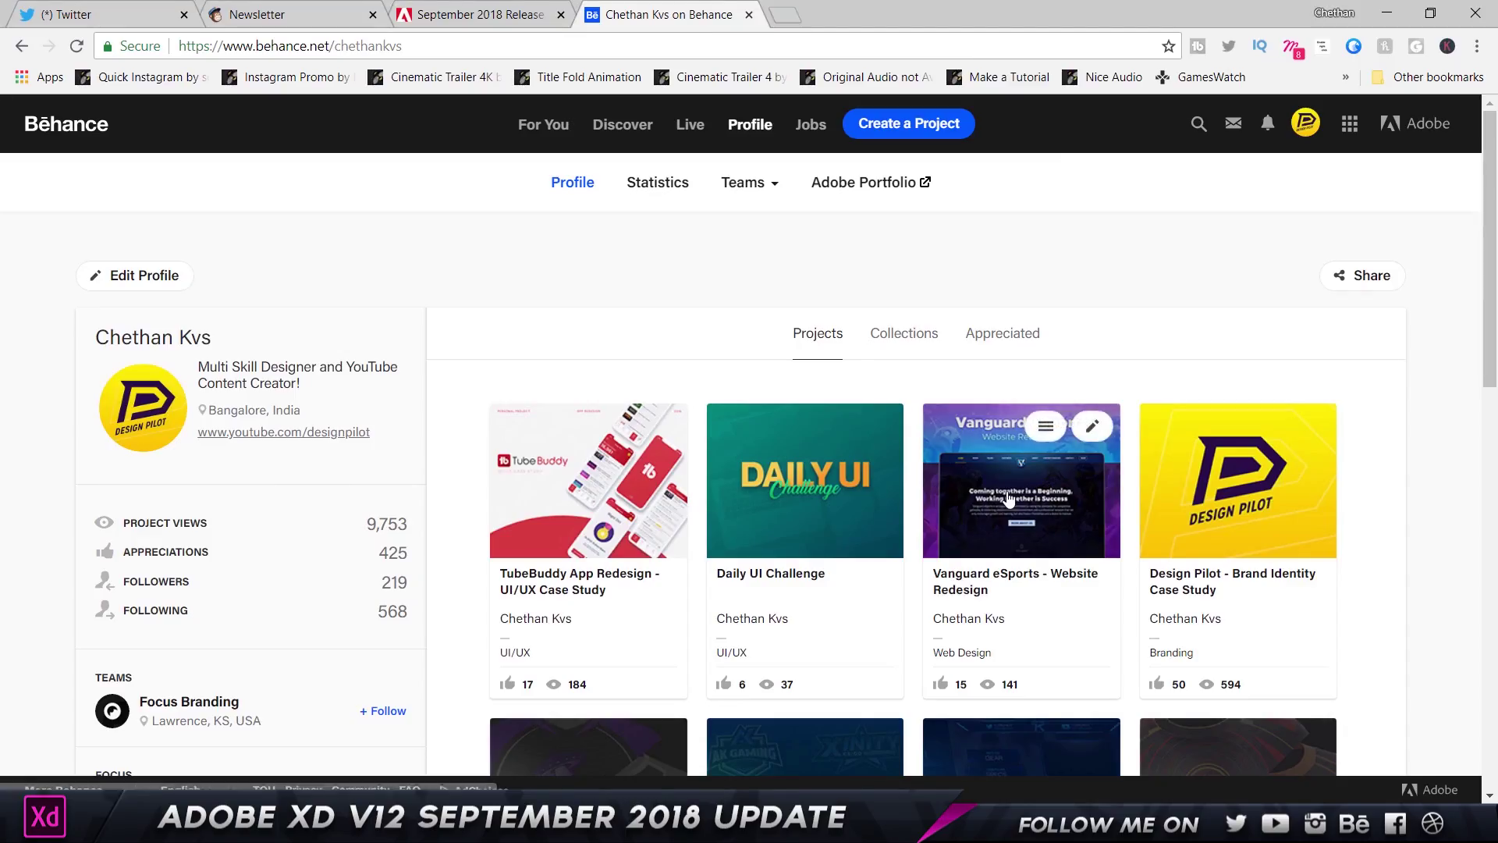
Step: Open the Vanguard eSports - Website Redesign project on the Behance profile and browse its case study down to the wireframes
left_click(1006, 490)
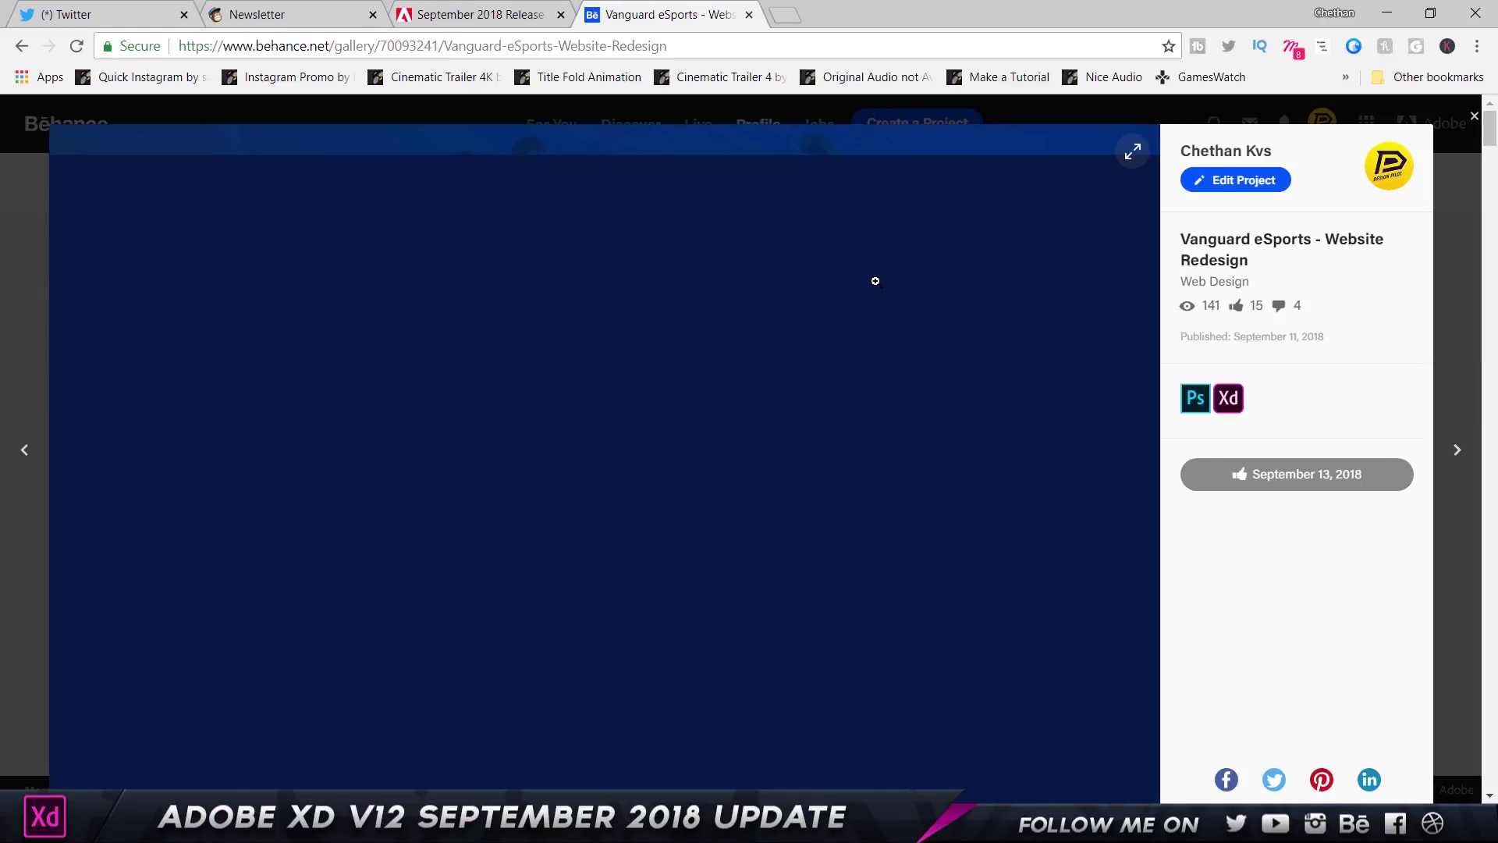
scroll(875, 281, "down", 15)
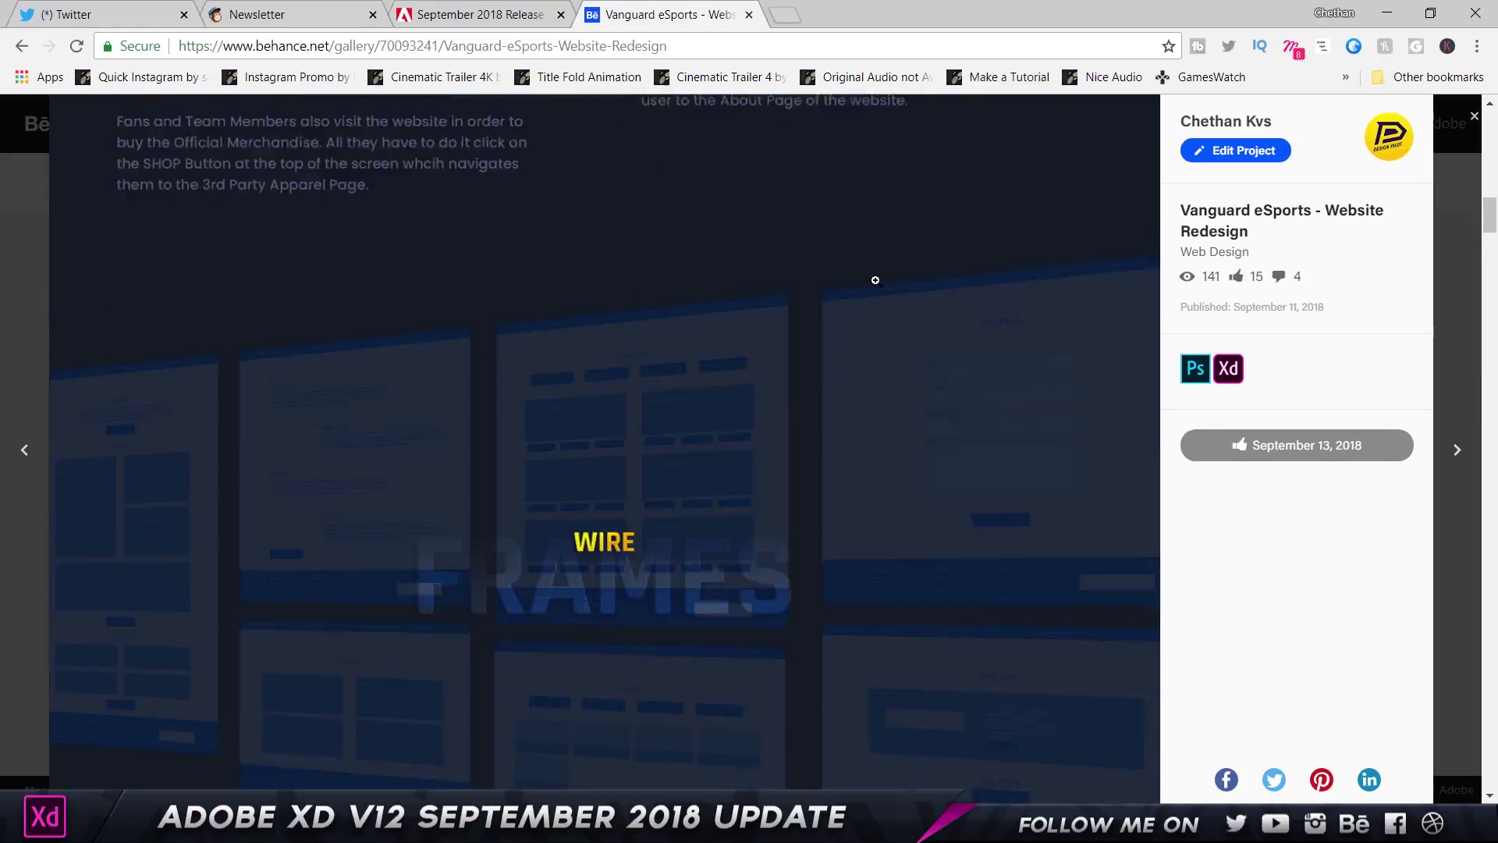
scroll(875, 280, "down", 12)
scroll(875, 280, "up", 20)
scroll(876, 280, "down", 13)
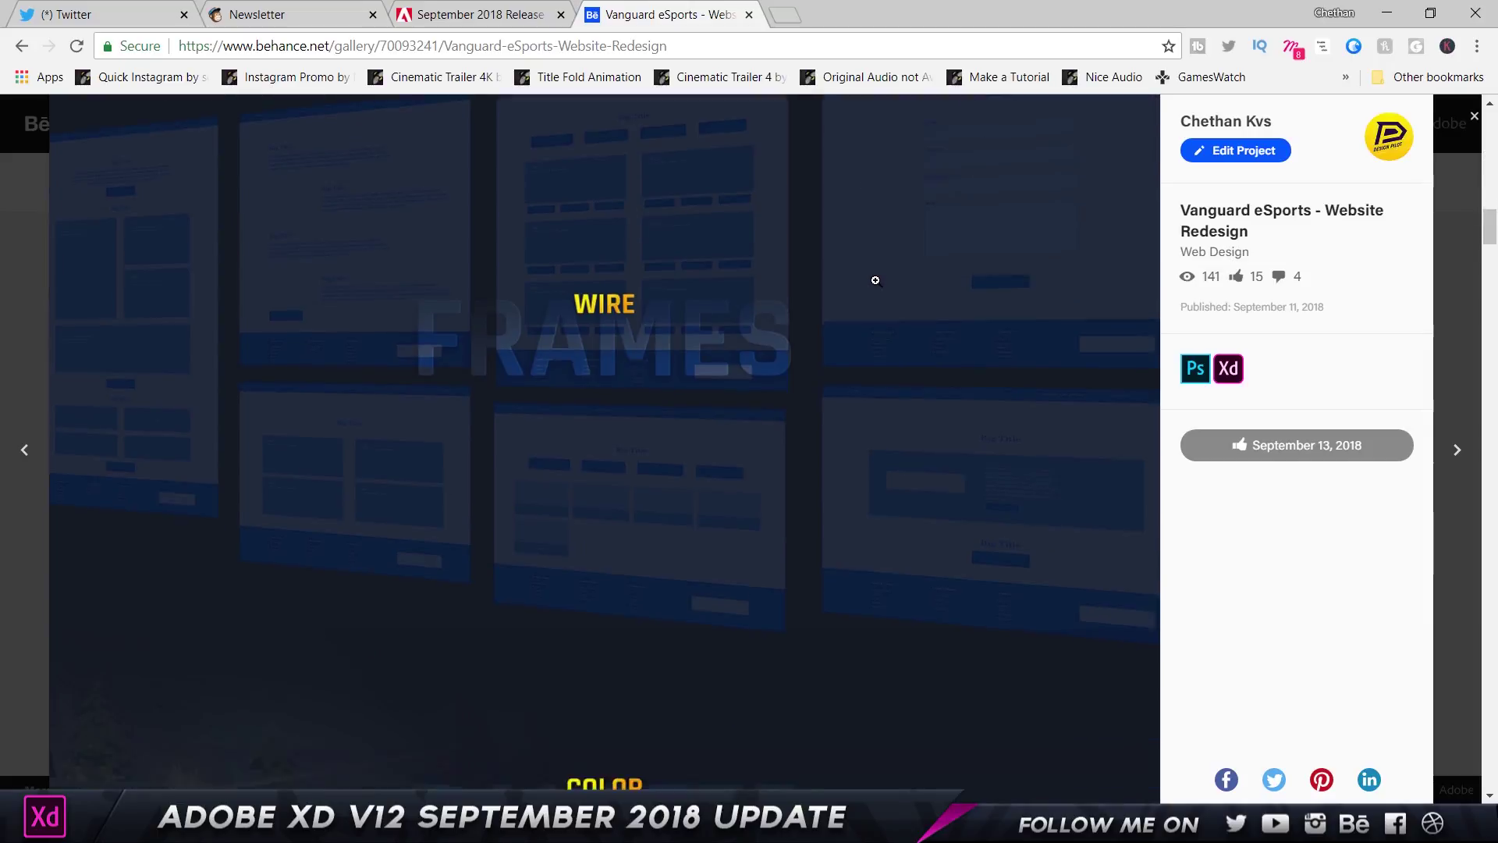
Step: Browse the Vanguard eSports case study from the wireframes through typography to the Contact and Sponsors pages, and close the project
scroll(875, 280, "up", 8)
scroll(875, 280, "down", 14)
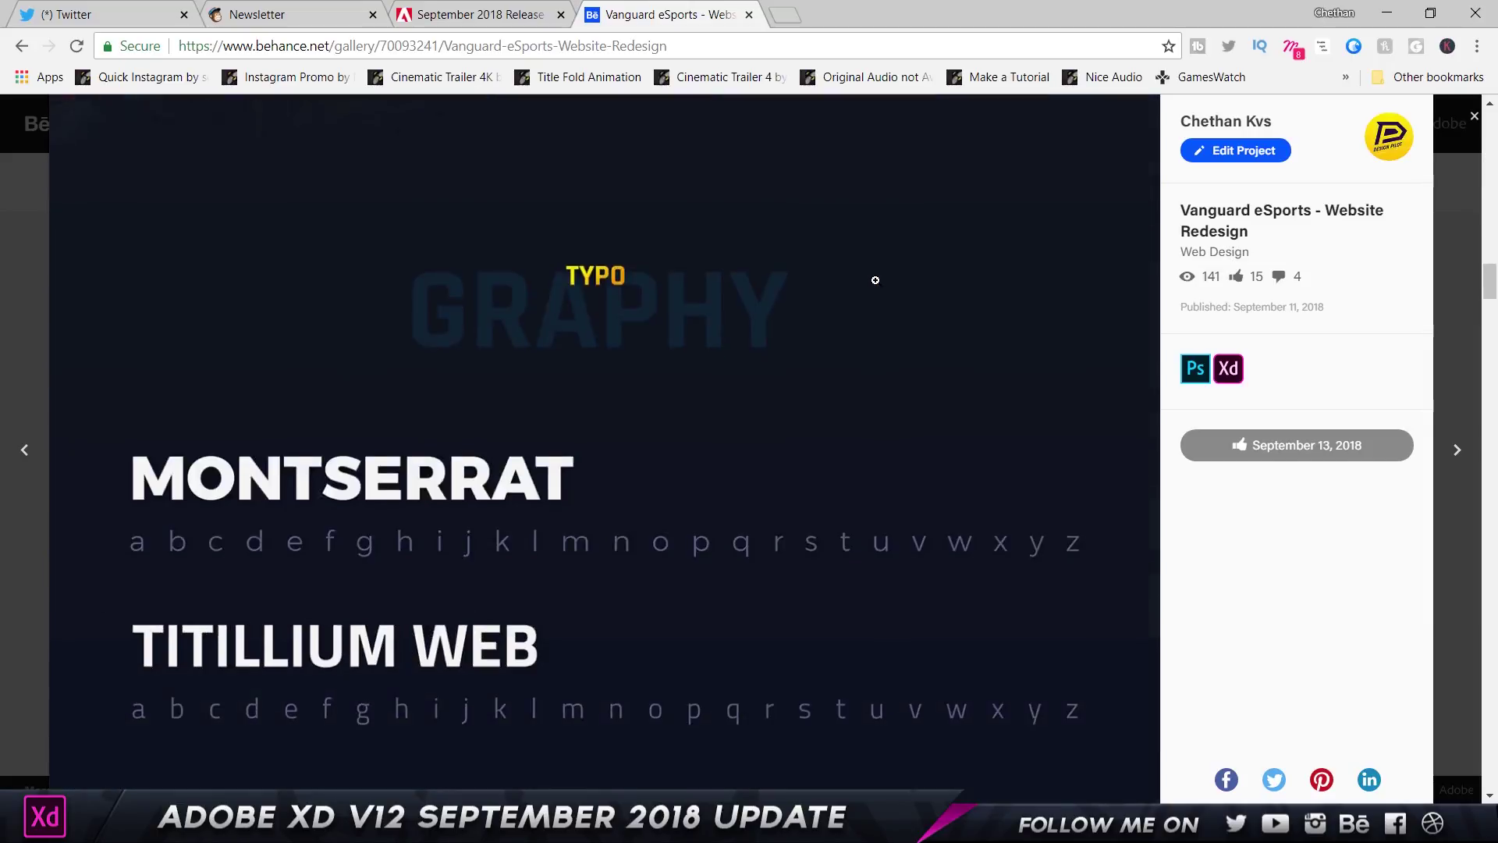
scroll(875, 280, "down", 20)
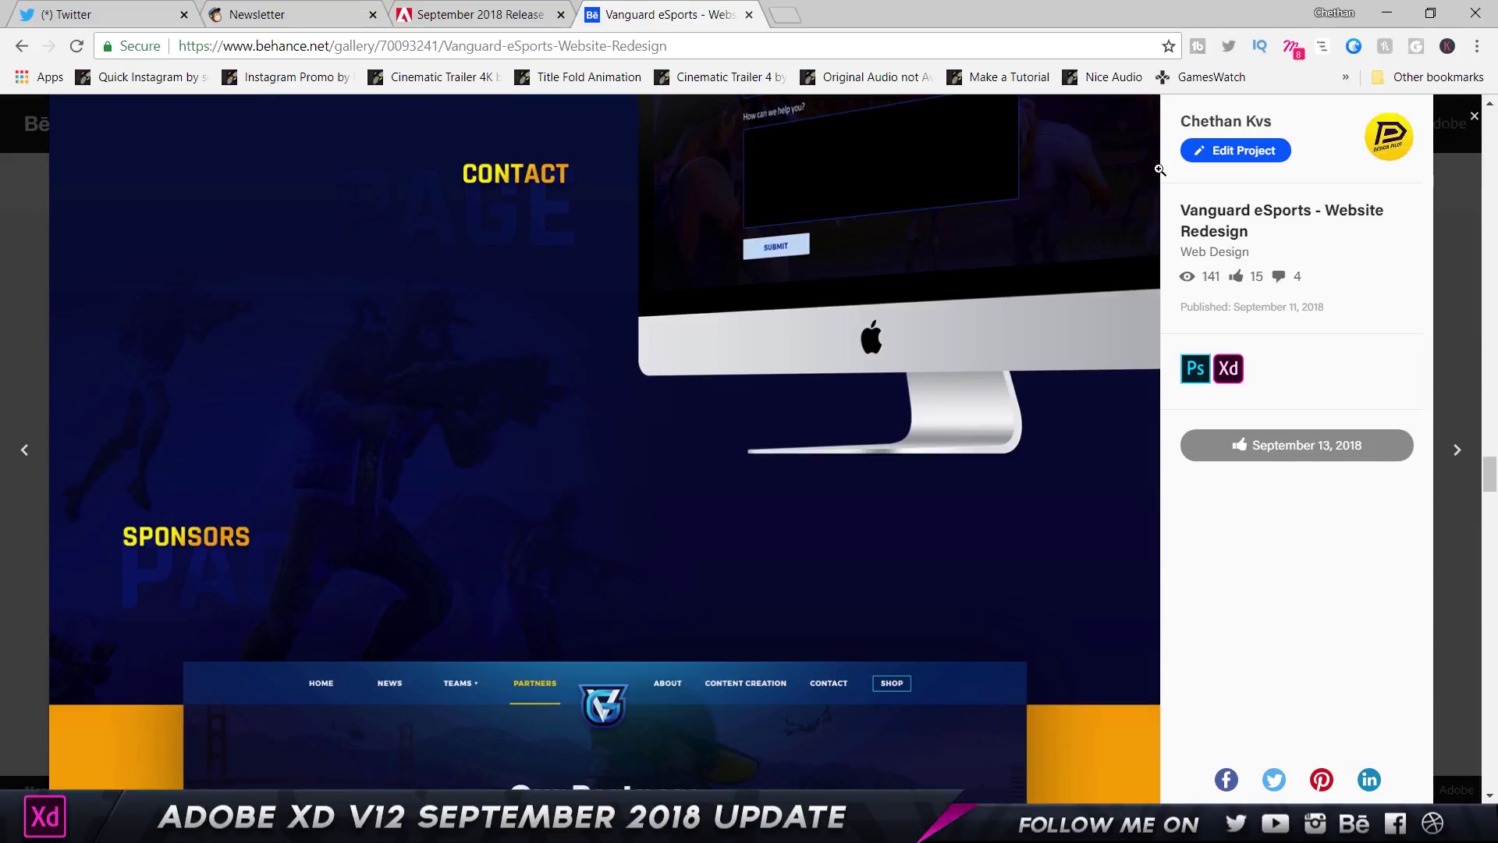
left_click(1474, 116)
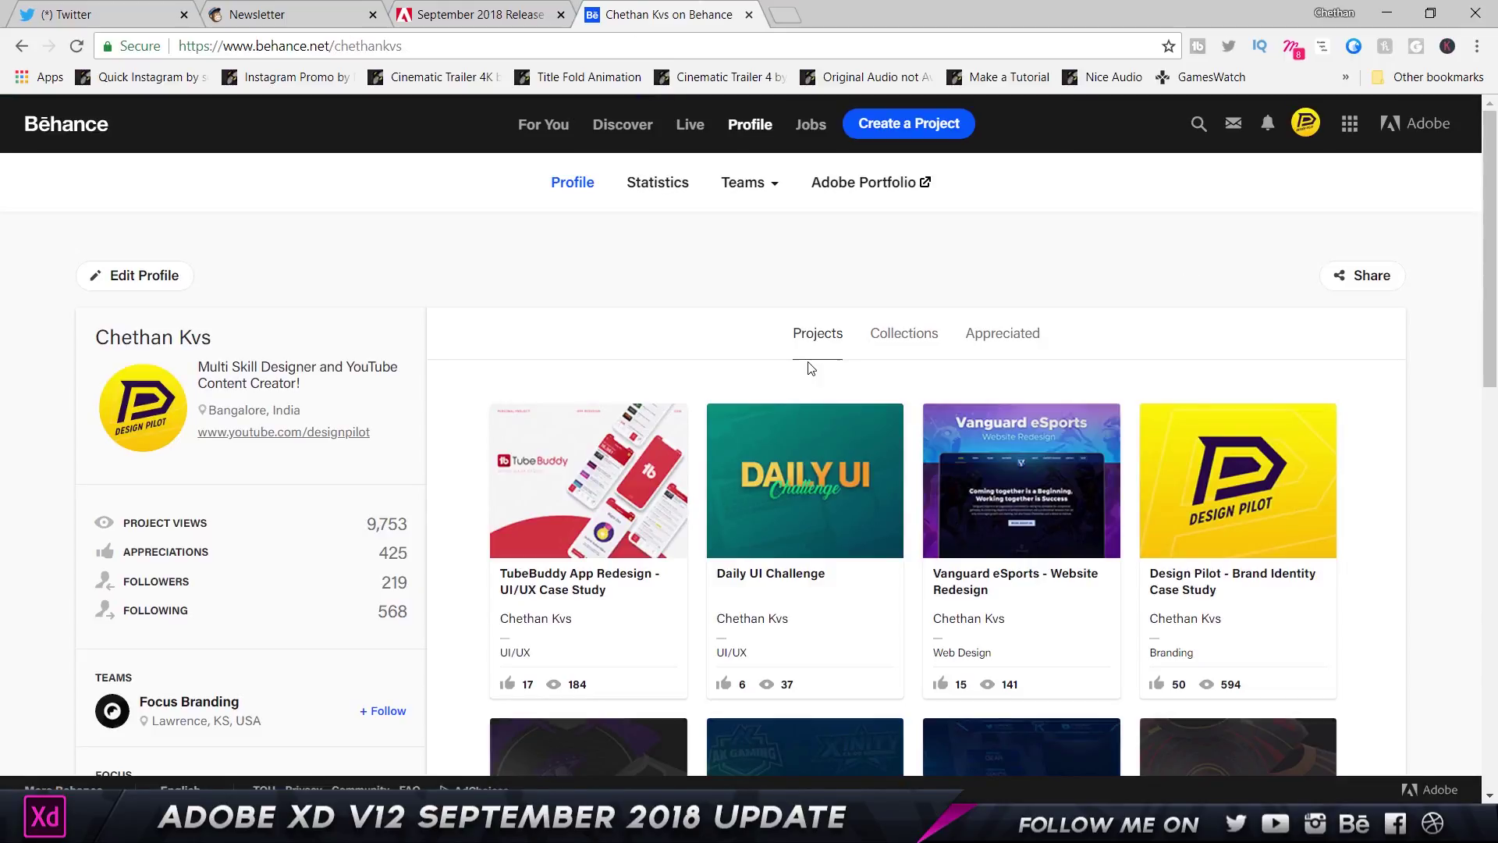
Step: Switch to Adobe XD and duplicate the News artboard into the empty canvas below the other artboards, at about X 7890, Y 7790
key("alt+Tab")
scroll(779, 330, "up", 8)
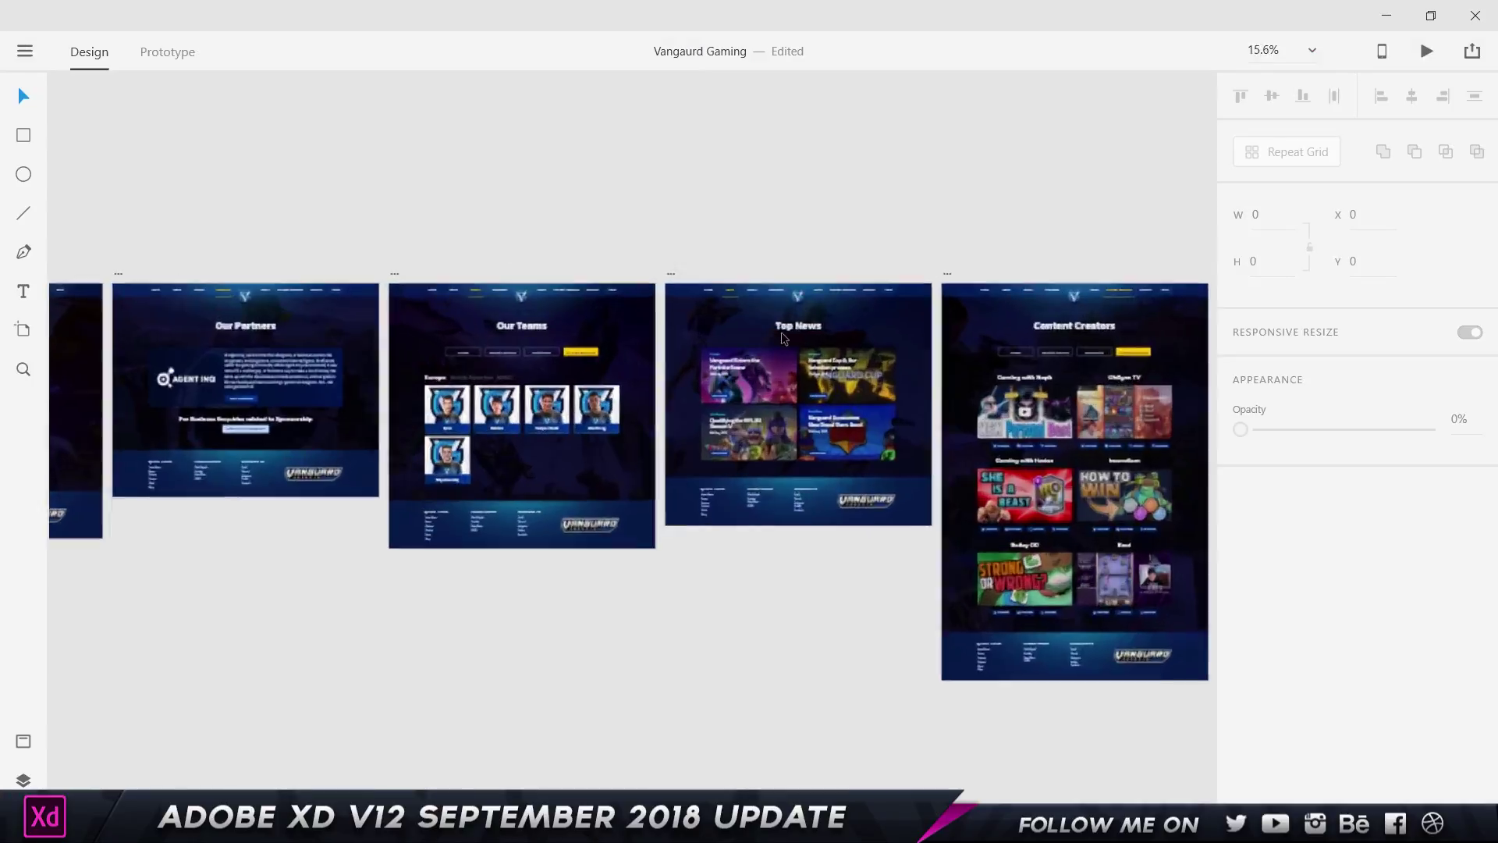
left_click_drag(796, 231, 621, 148)
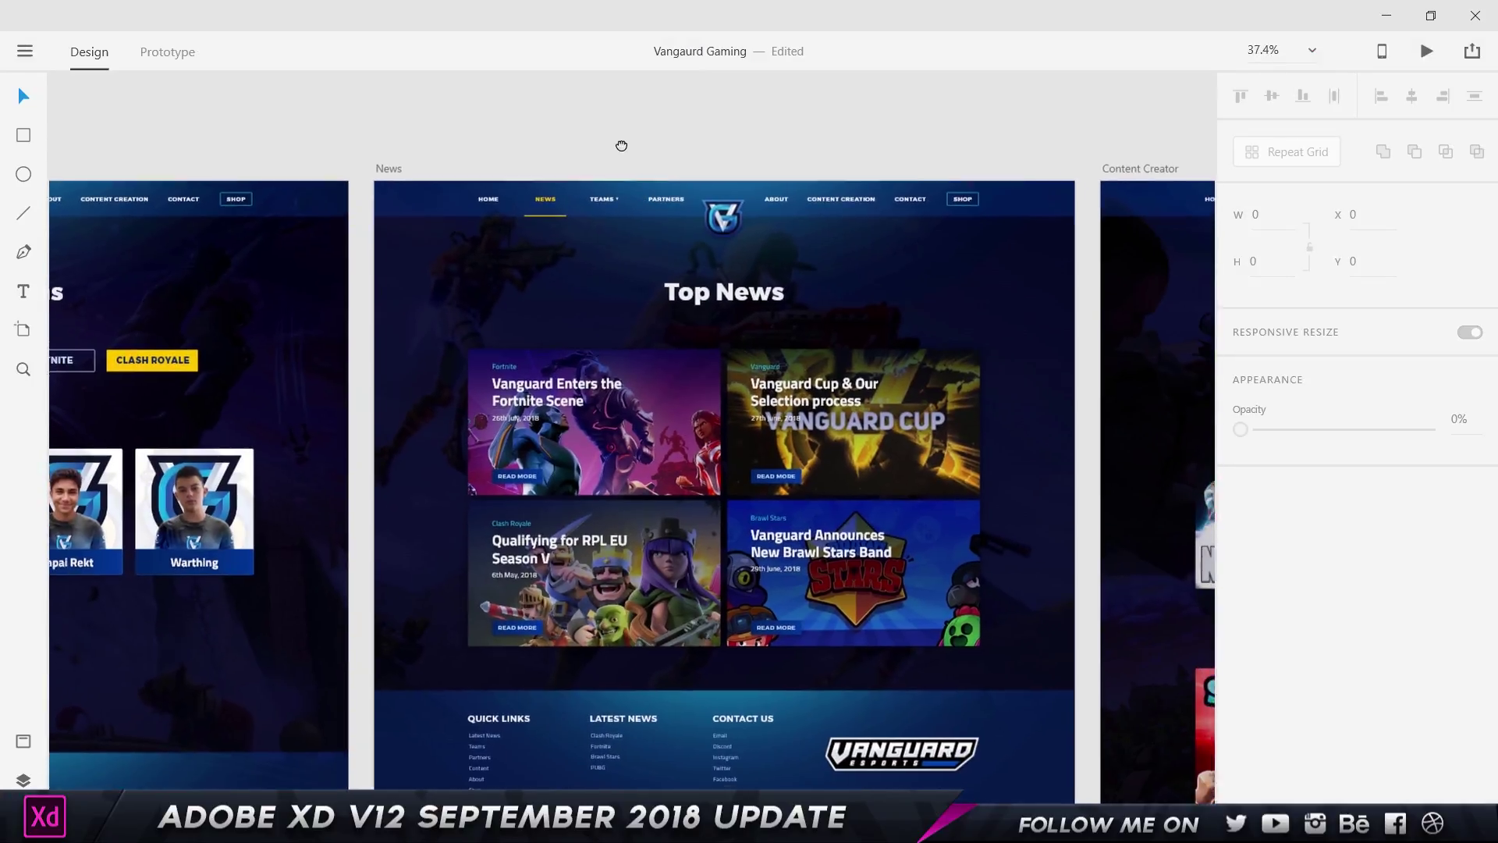
left_click(554, 153)
left_click(283, 92)
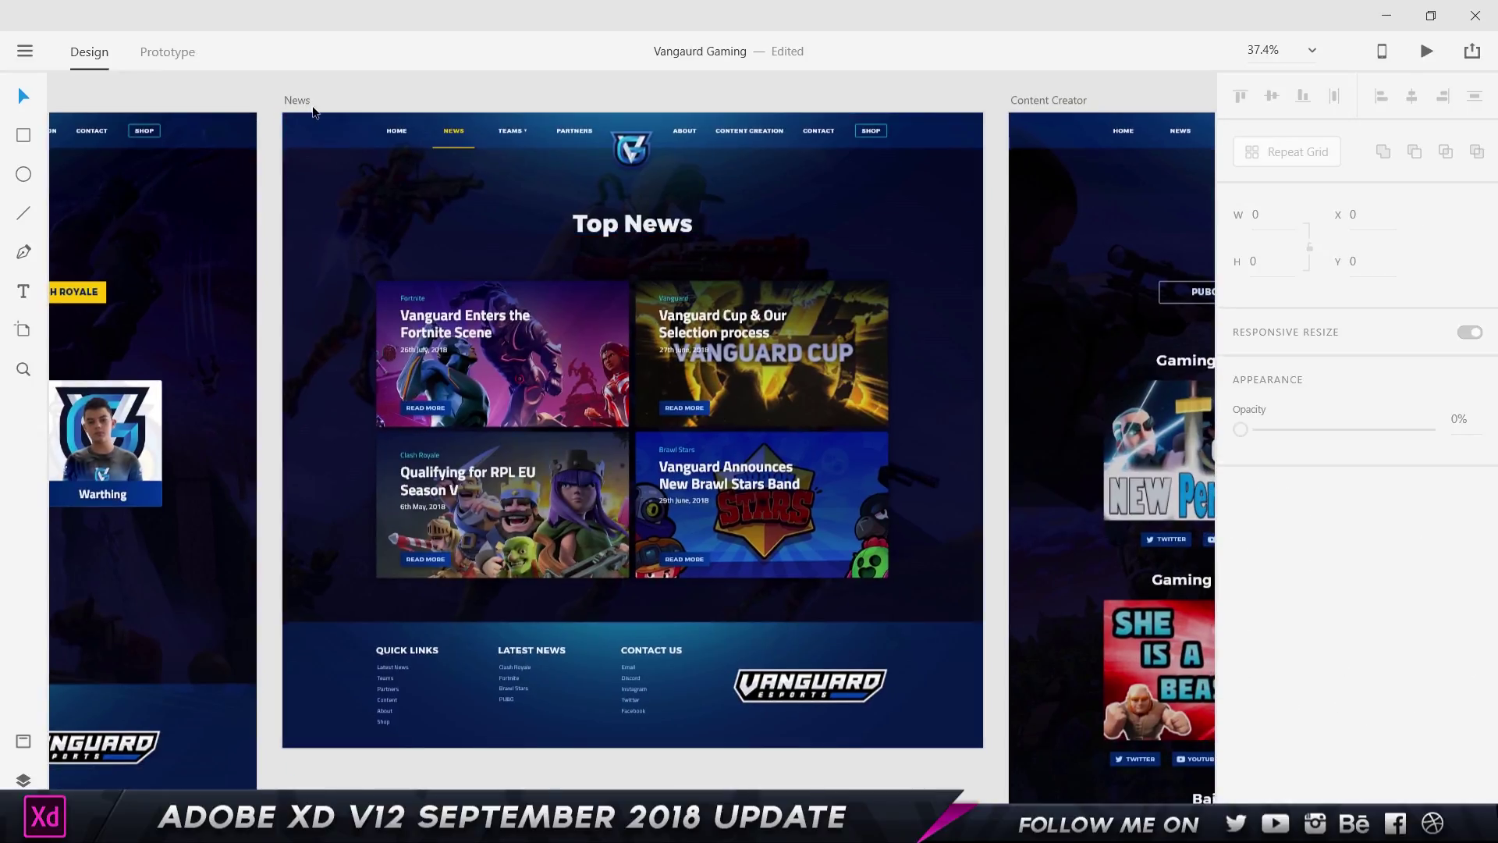
left_click(295, 101)
scroll(614, 221, "down", 8)
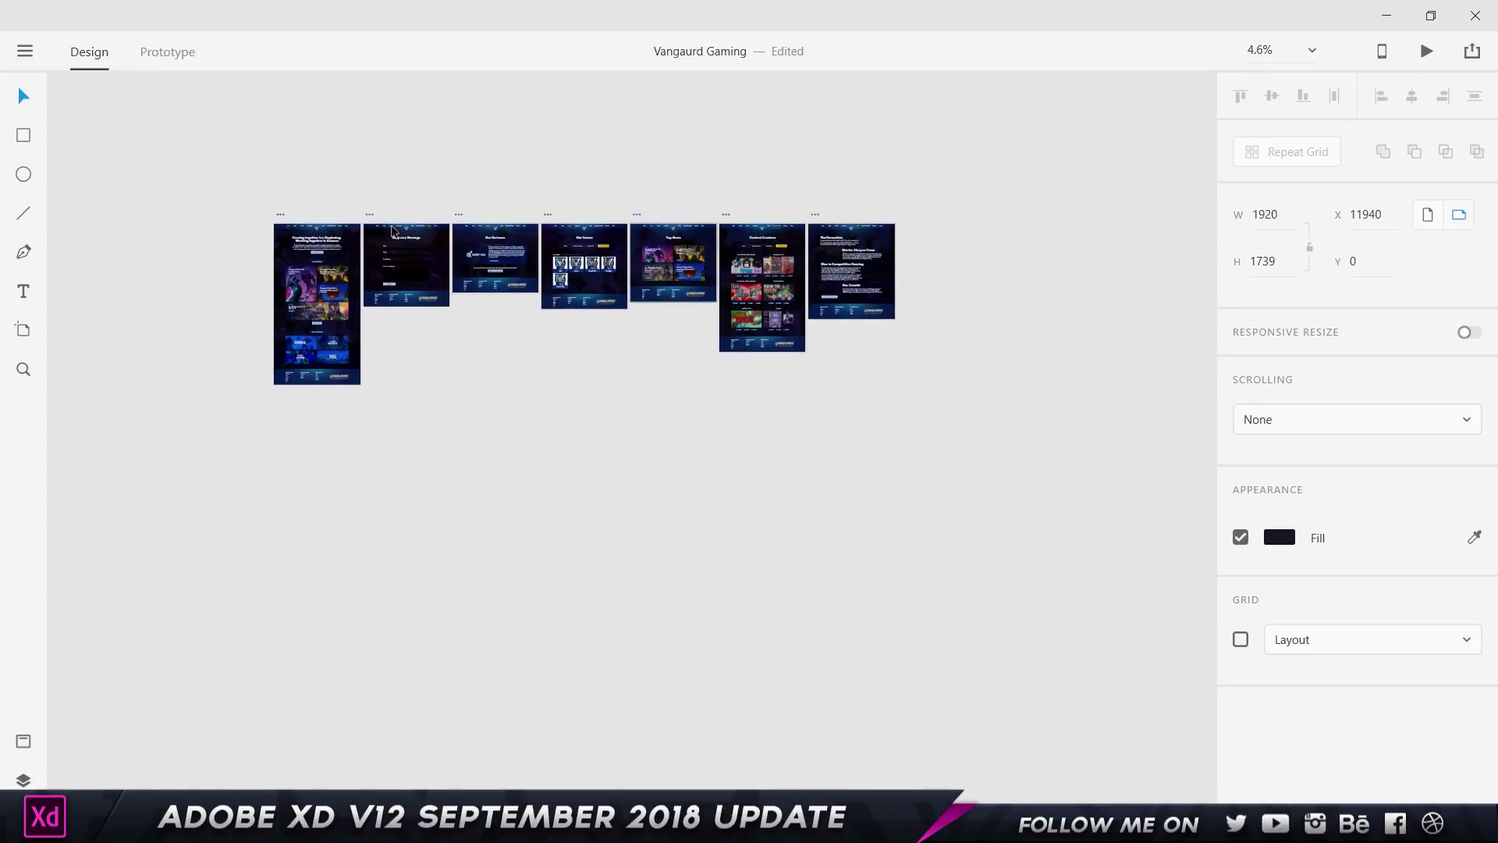
left_click_drag(637, 221, 472, 568)
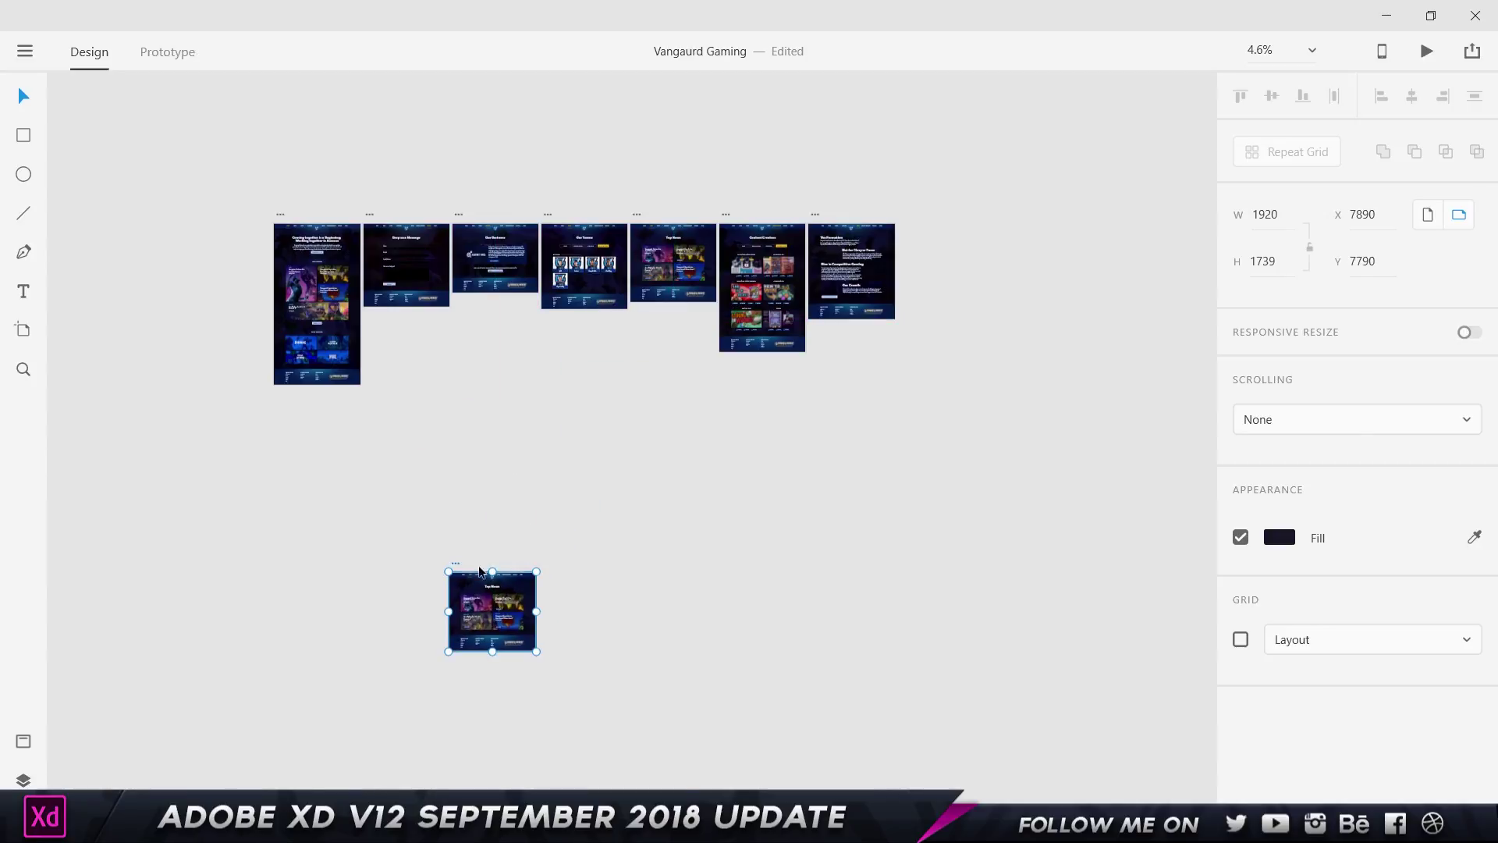
scroll(508, 658, "up", 5)
left_click(757, 414)
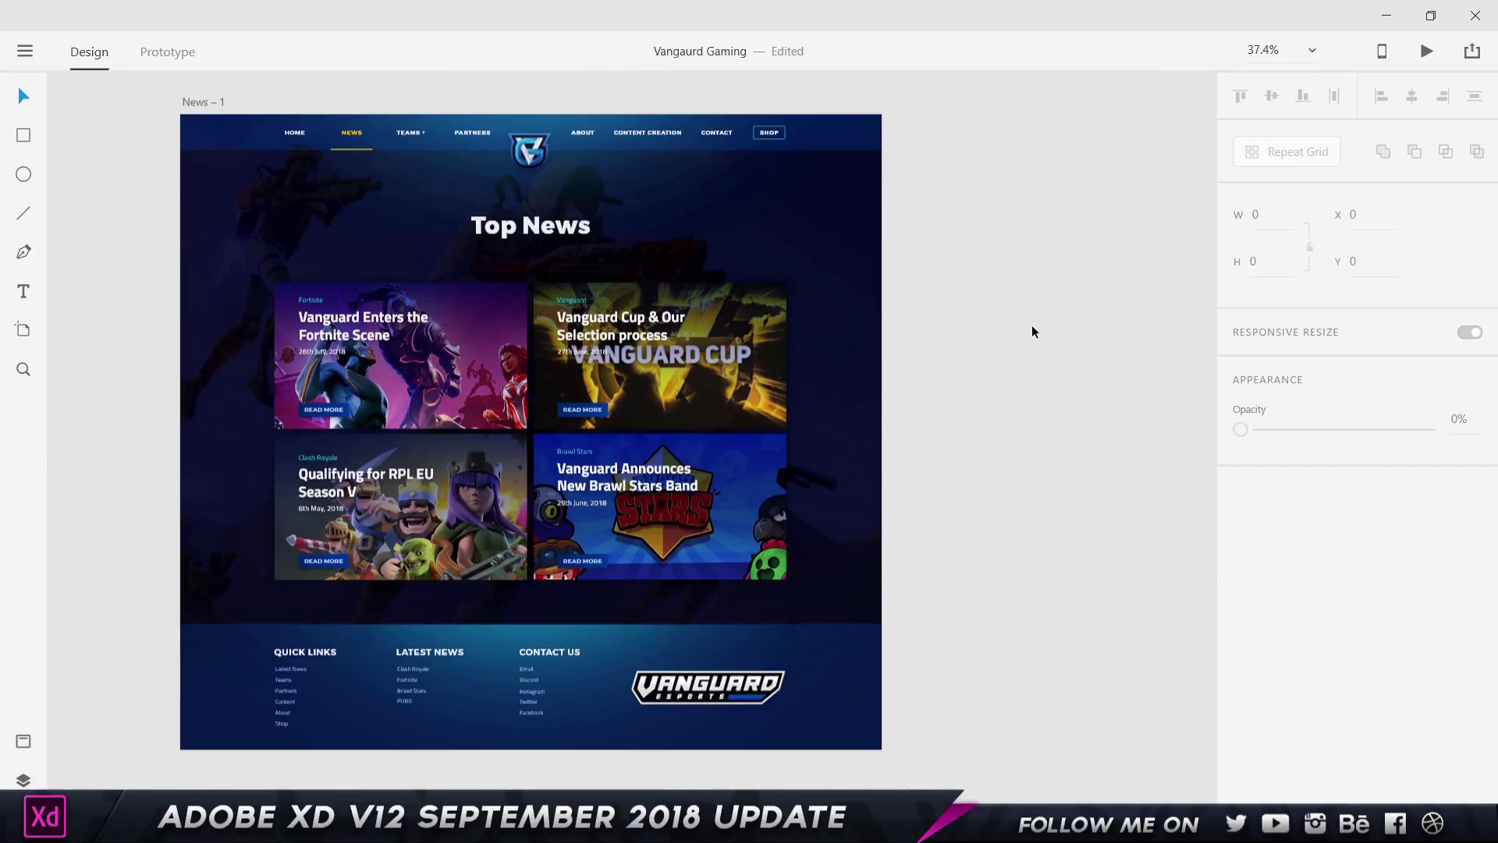
Step: Try an iPad Pro 12.9in artboard beside the copied News artboard
left_click(23, 329)
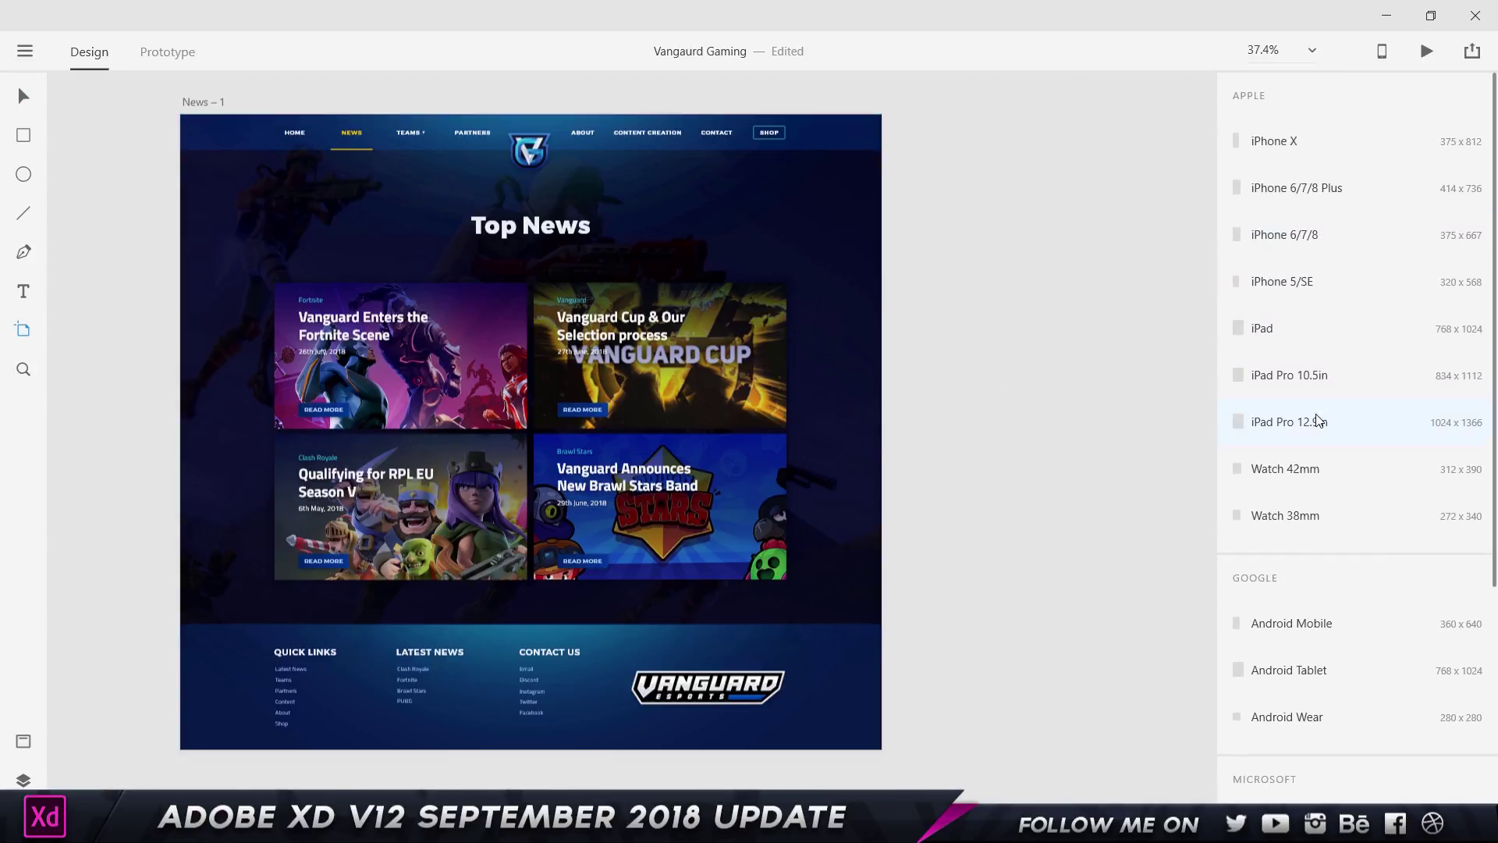
scroll(1310, 508, "down", 5)
scroll(1287, 414, "up", 5)
left_click(1289, 421)
key("v")
left_click(434, 150)
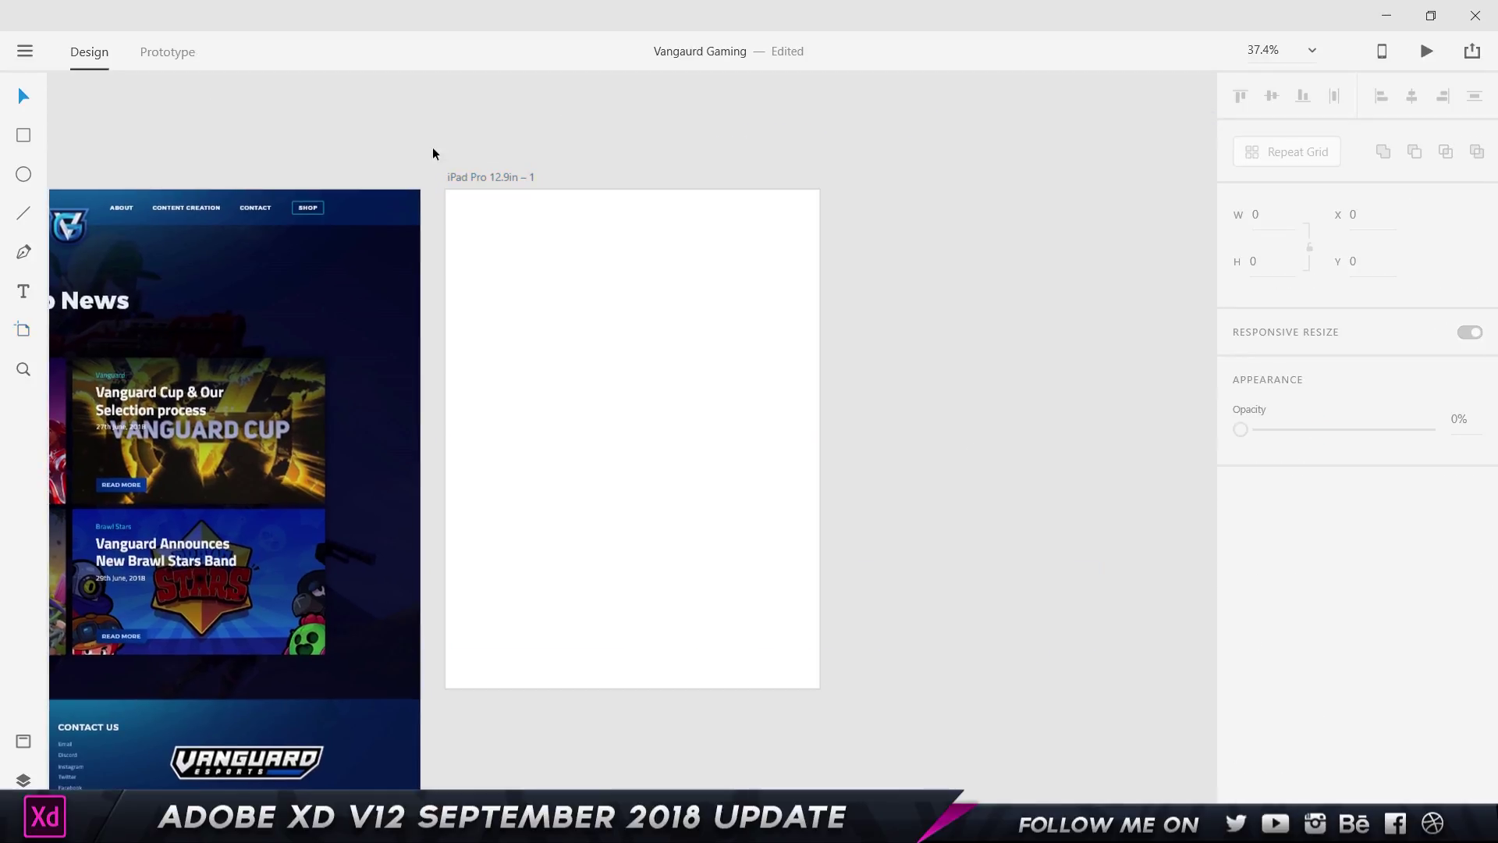
left_click_drag(408, 149, 734, 163)
scroll(547, 201, "down", 1)
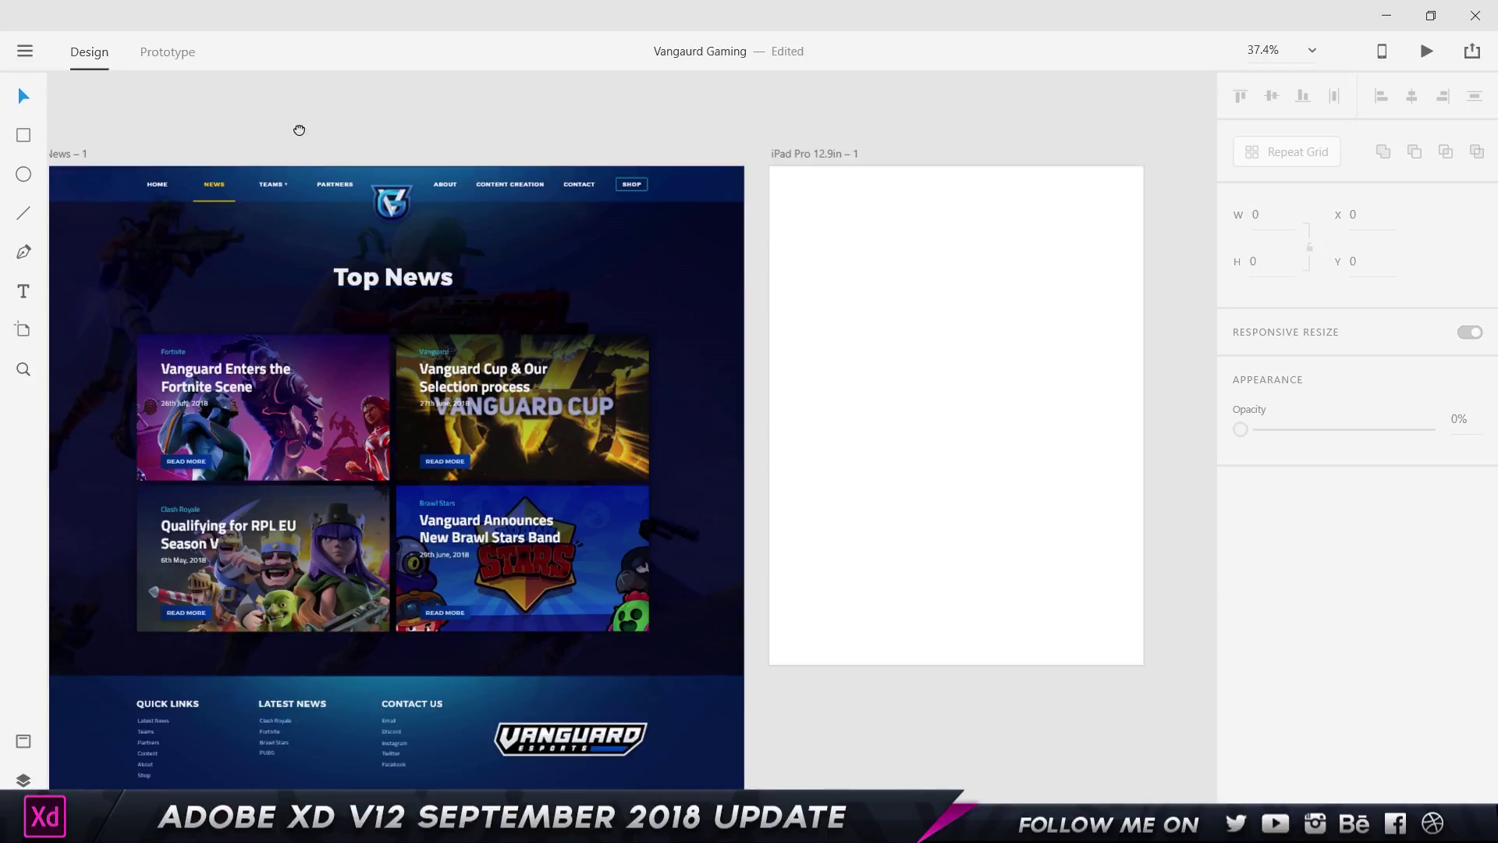
left_click_drag(297, 130, 478, 139)
left_click_drag(873, 225, 706, 172)
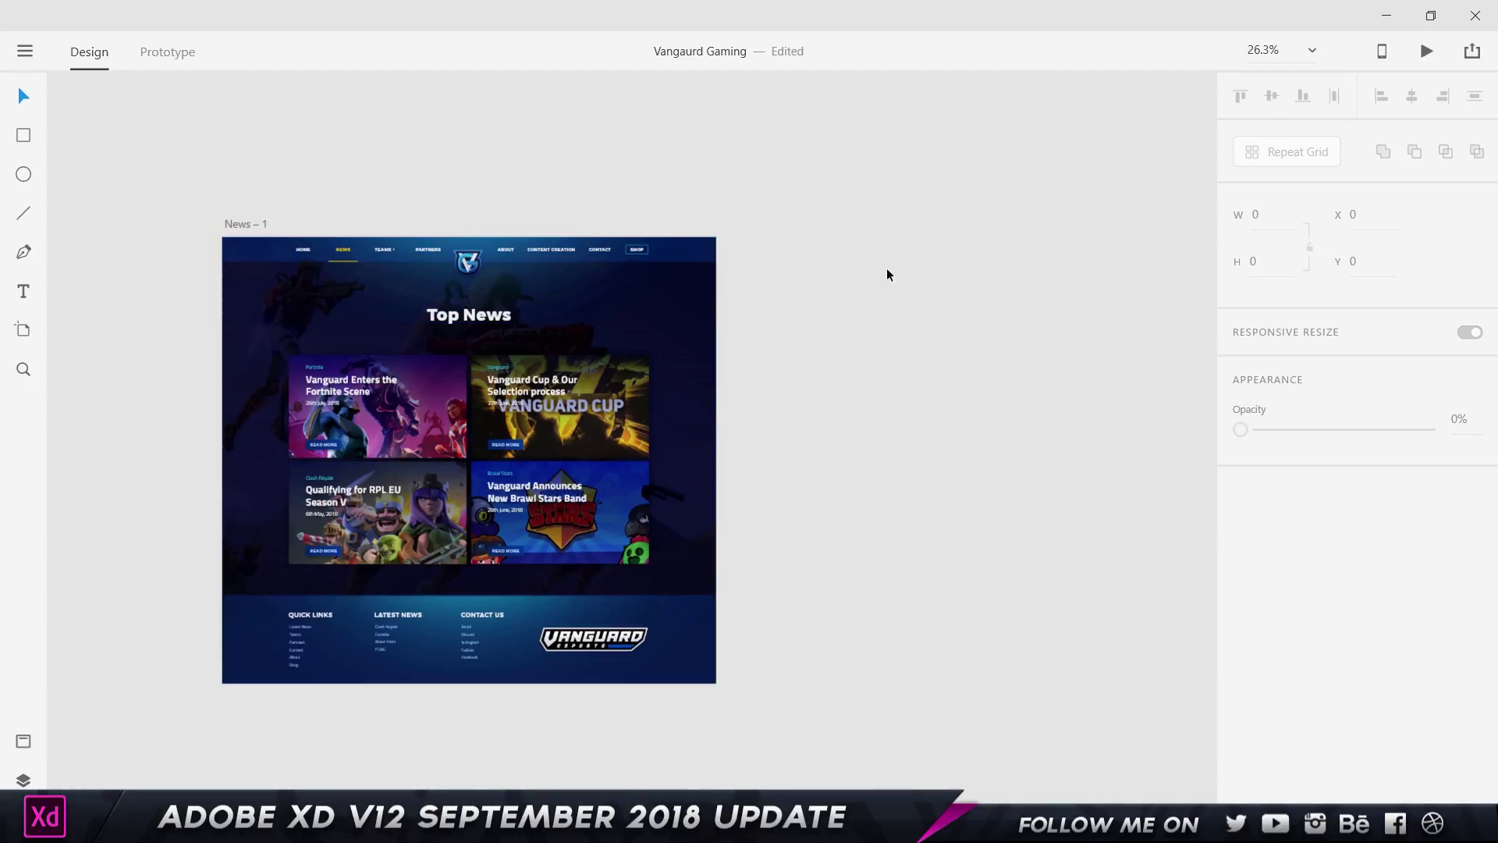
Step: Add a blank iPad Pro 12.9in artboard beside the News – 1 artboard
left_click(20, 337)
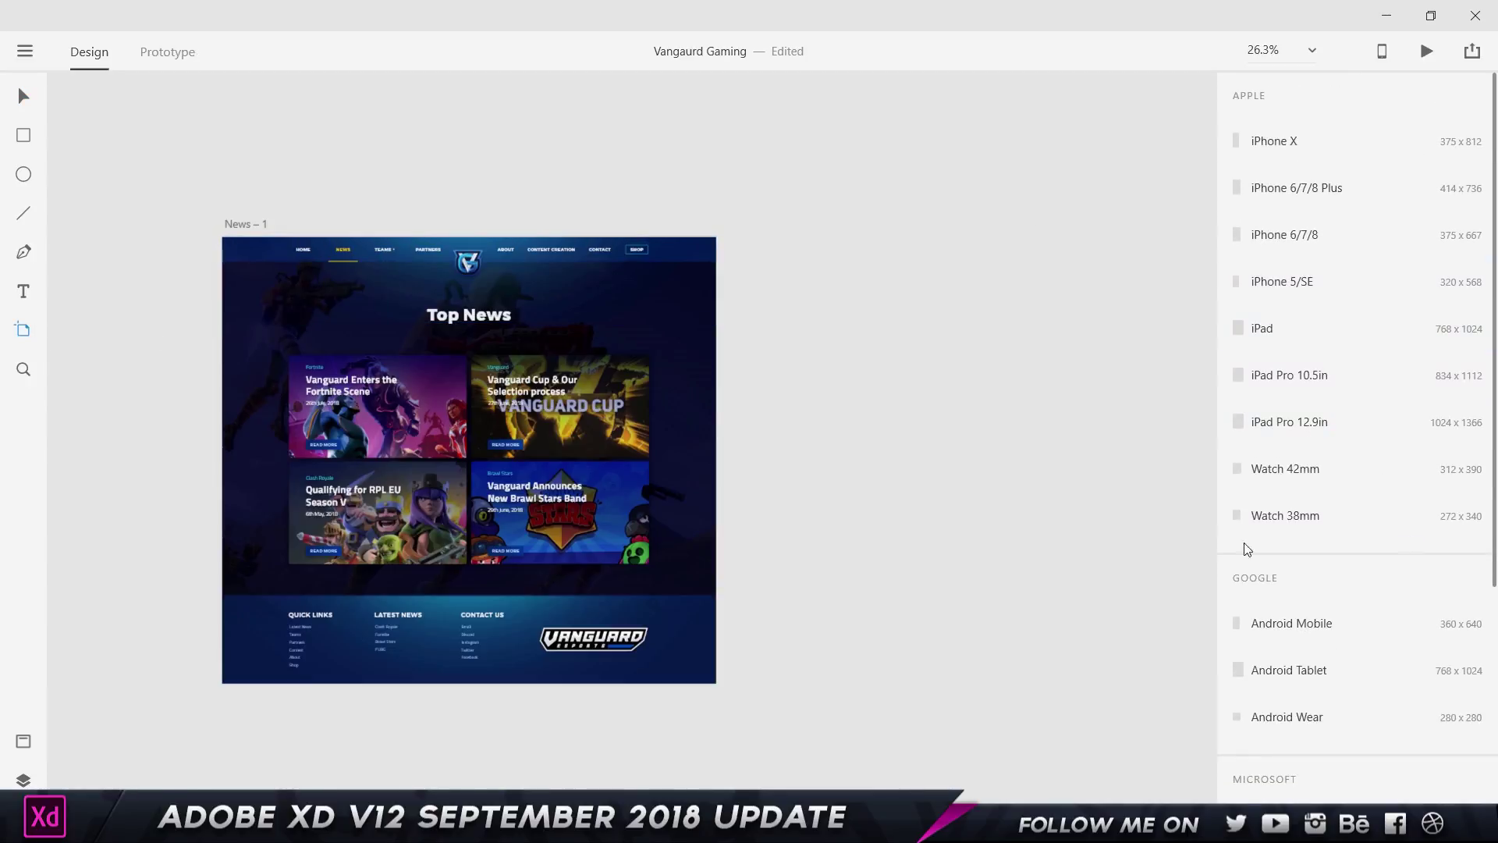
left_click(1340, 429)
key("v")
scroll(370, 493, "up", 4)
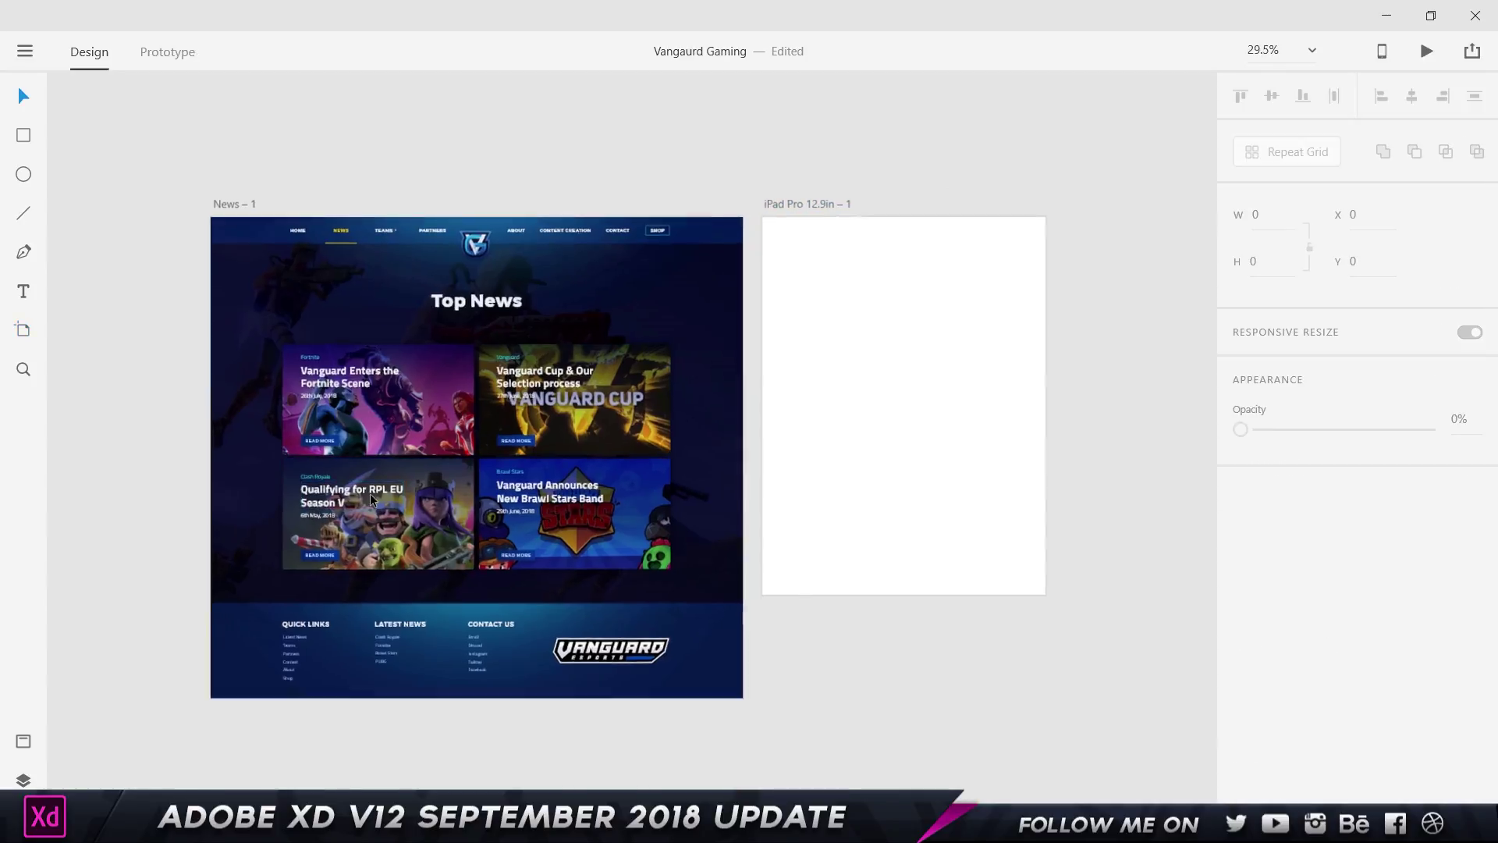
Step: Lock the background elements behind the news cards on the News – 1 artboard
left_click(366, 323)
left_click_drag(405, 325, 390, 295)
key("ctrl+z")
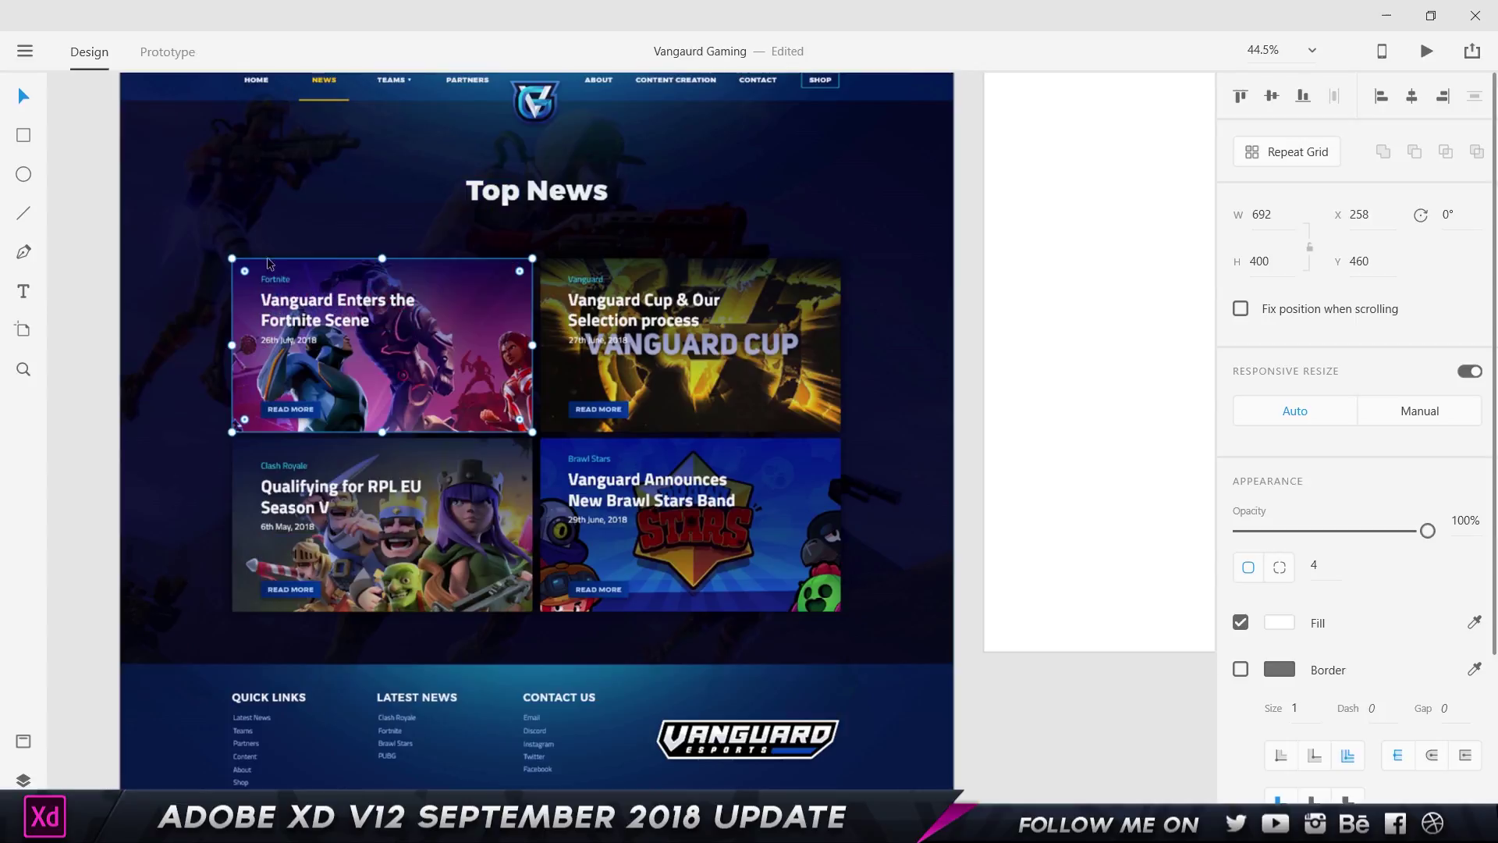
left_click_drag(215, 220, 398, 403)
key("ctrl+z")
key("ctrl+l")
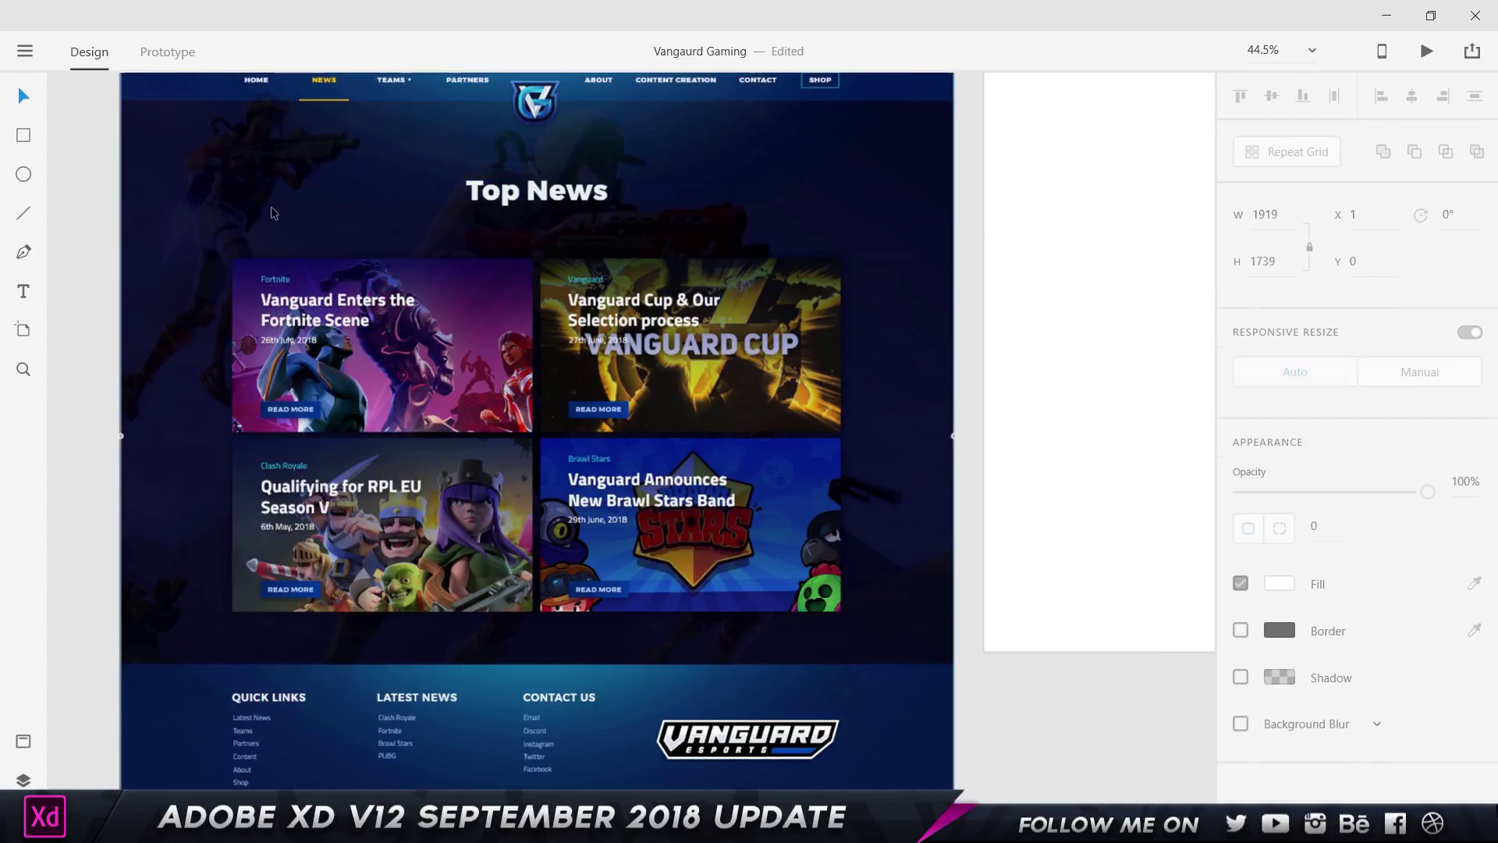
left_click_drag(219, 181, 437, 398)
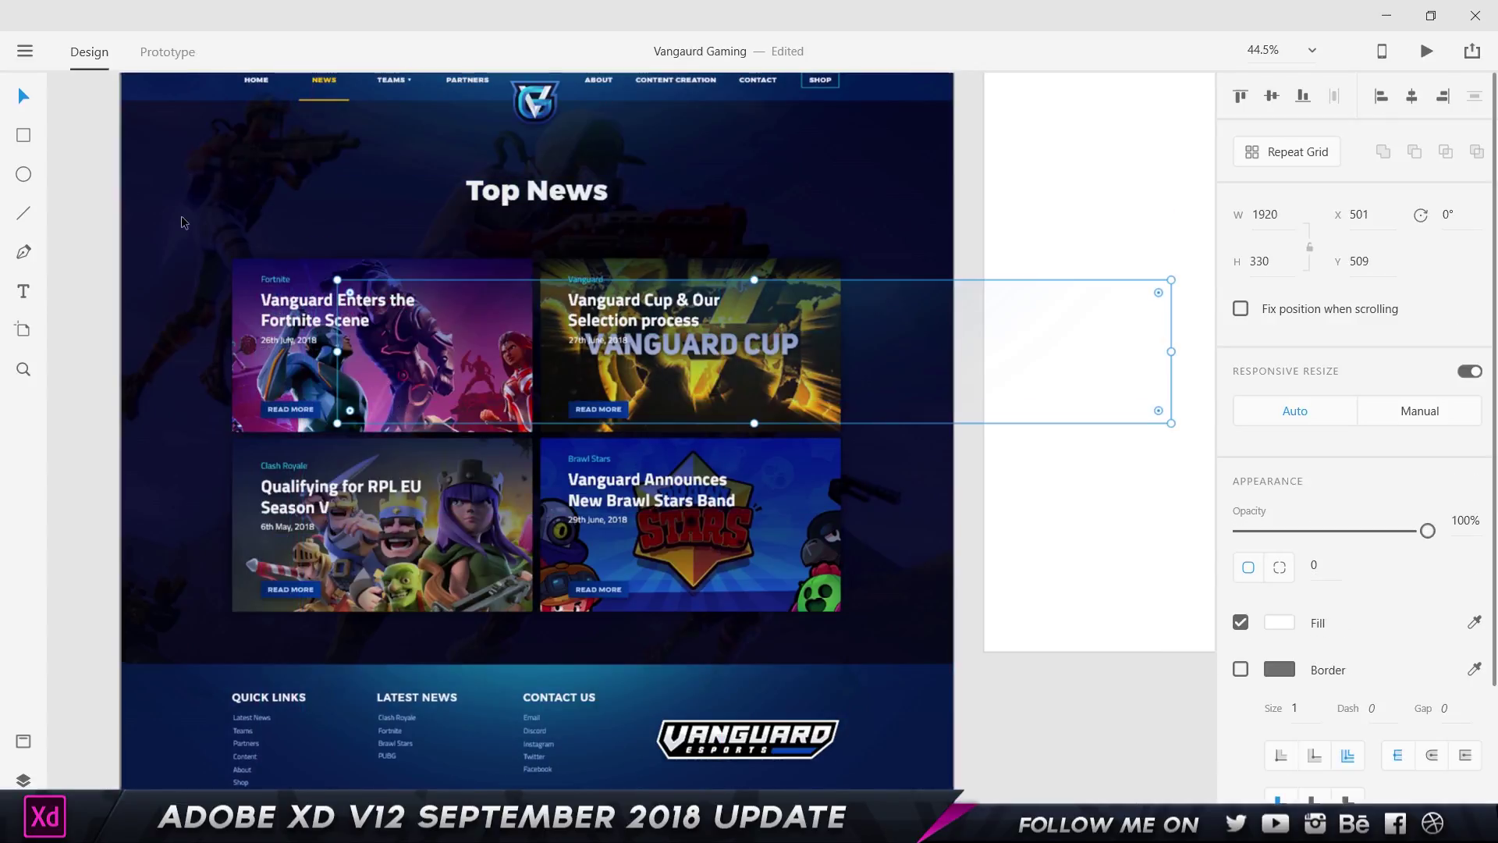
left_click_drag(177, 208, 321, 367)
key("ctrl+z")
Step: Group the image, texts and button of each of the four news cards on the News – 1 artboard
left_click_drag(201, 237, 419, 424)
left_click_drag(777, 145, 609, 393)
key("ctrl+z")
left_click_drag(891, 254, 575, 428)
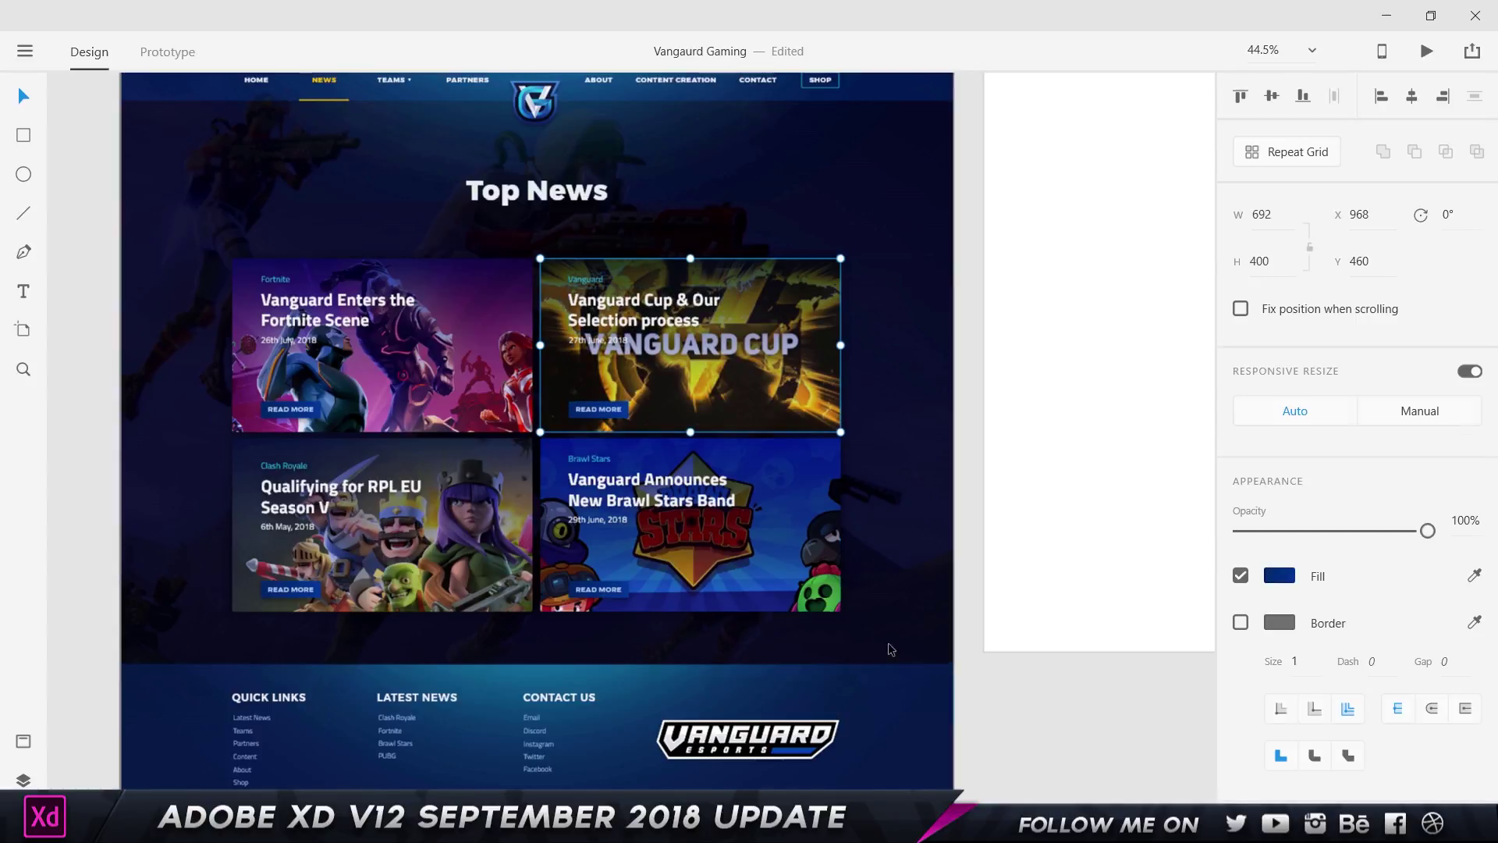
left_click_drag(892, 648, 561, 450)
left_click_drag(166, 450, 400, 628)
Step: Test-move the news cards one by one to check that their contents stay together, undoing each move
left_click_drag(382, 531, 555, 352)
key("ctrl+z")
left_click_drag(445, 359, 634, 249)
key("ctrl+z")
left_click_drag(686, 359, 791, 287)
key("ctrl+z")
left_click_drag(694, 499, 835, 432)
key("ctrl+z")
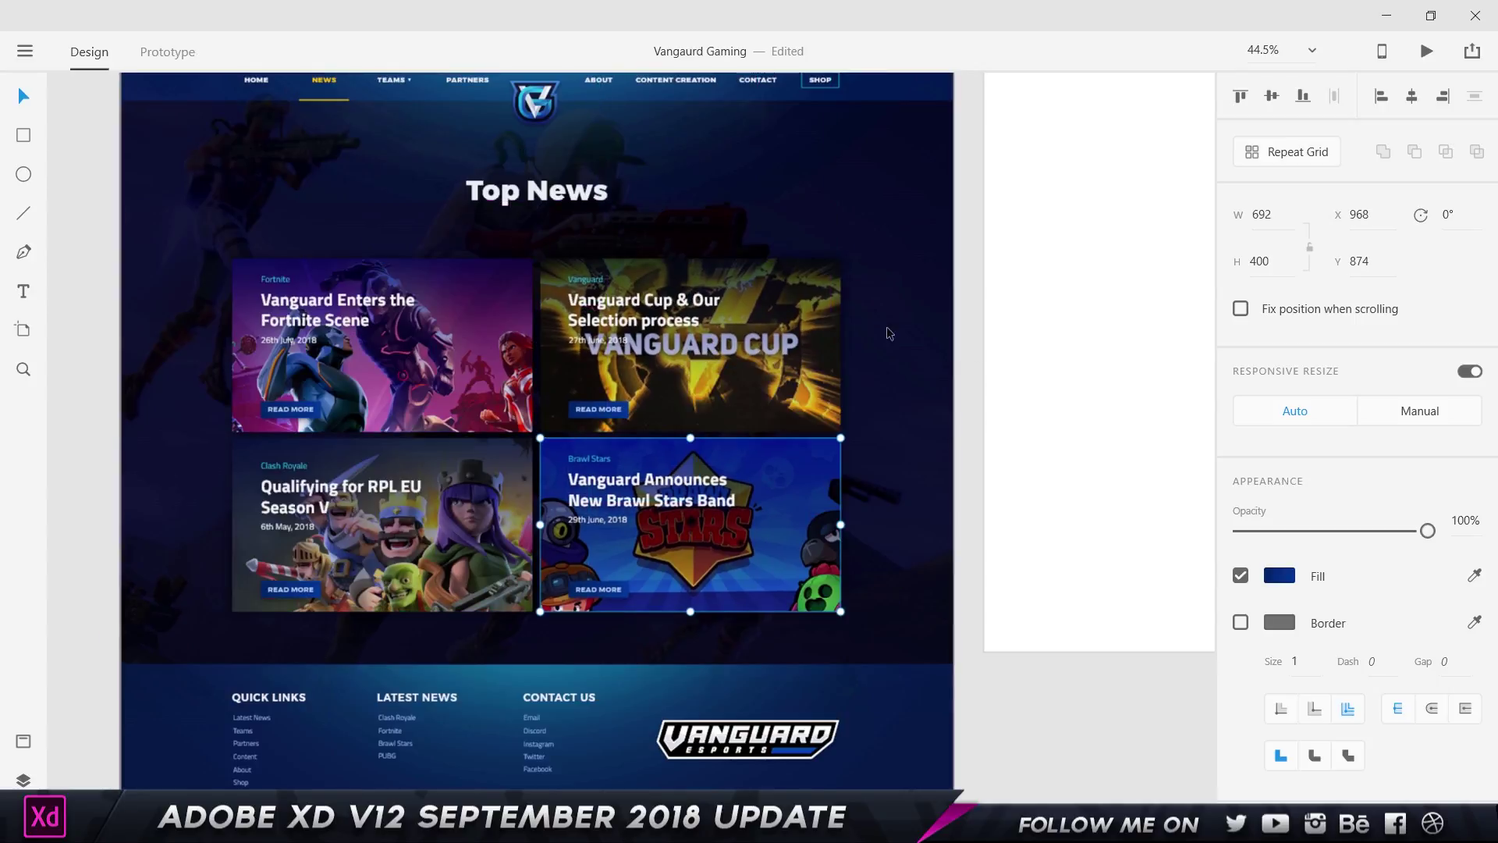
Step: Copy all four news cards onto the iPad Pro 12.9in artboard and position them at X 60, Y 300
left_click_drag(901, 314, 363, 545)
left_click_drag(1010, 318, 528, 461)
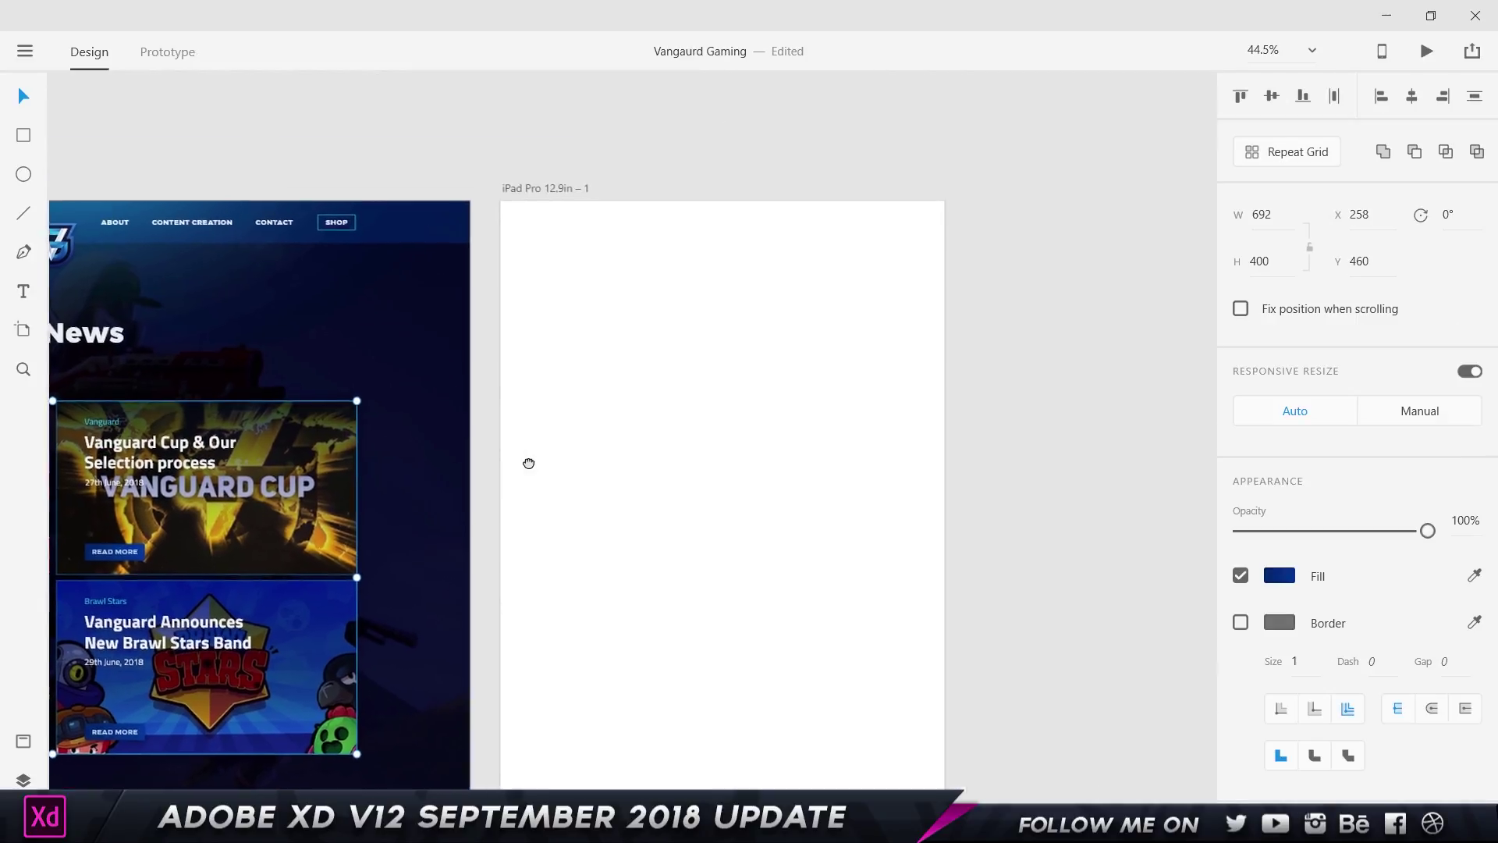
left_click(846, 391)
key("ctrl+v")
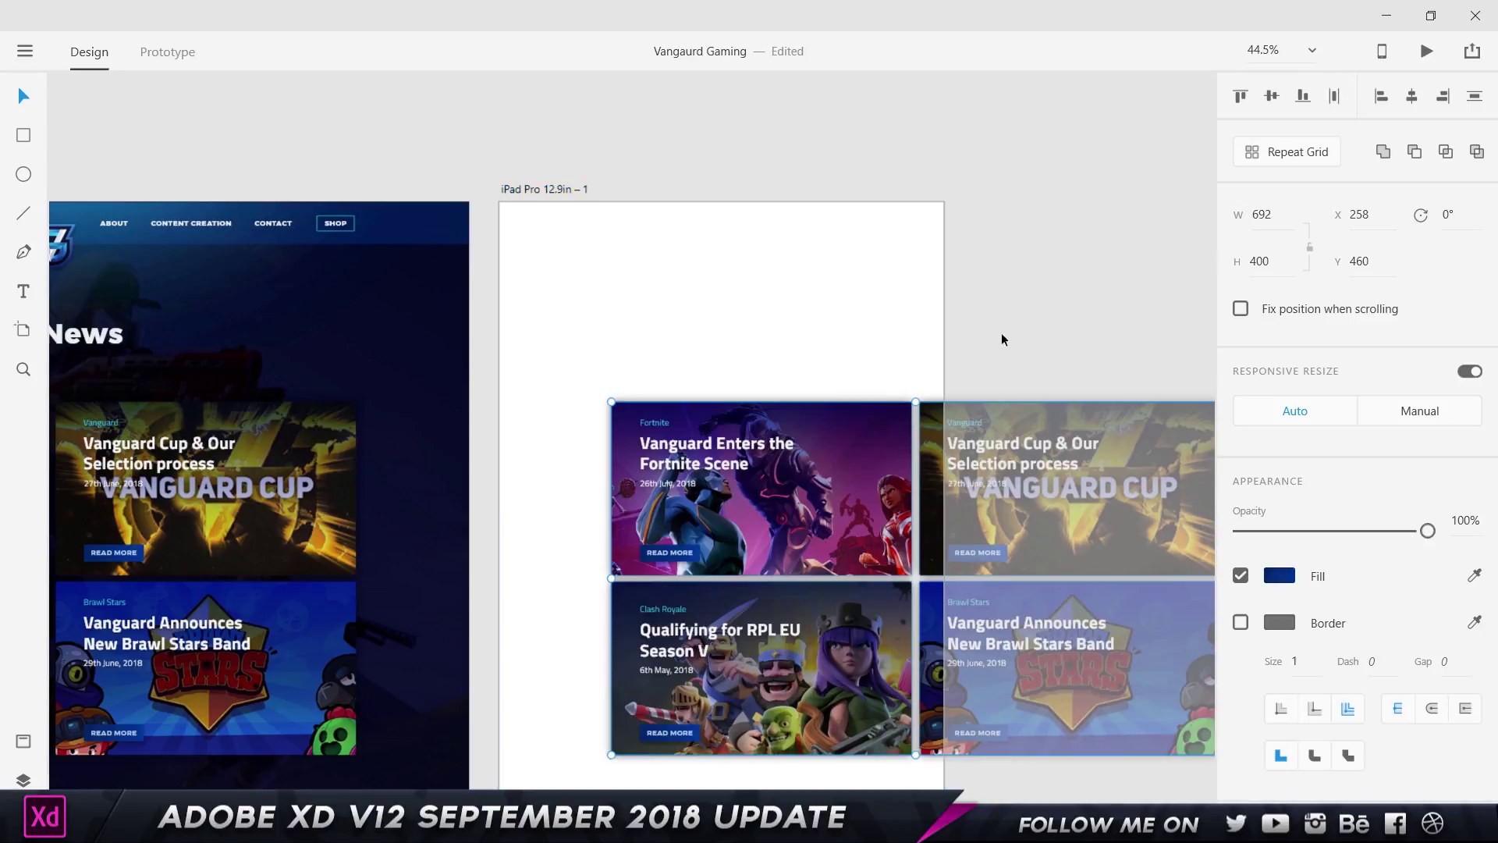
left_click_drag(964, 326, 907, 213)
left_click_drag(967, 408, 884, 345)
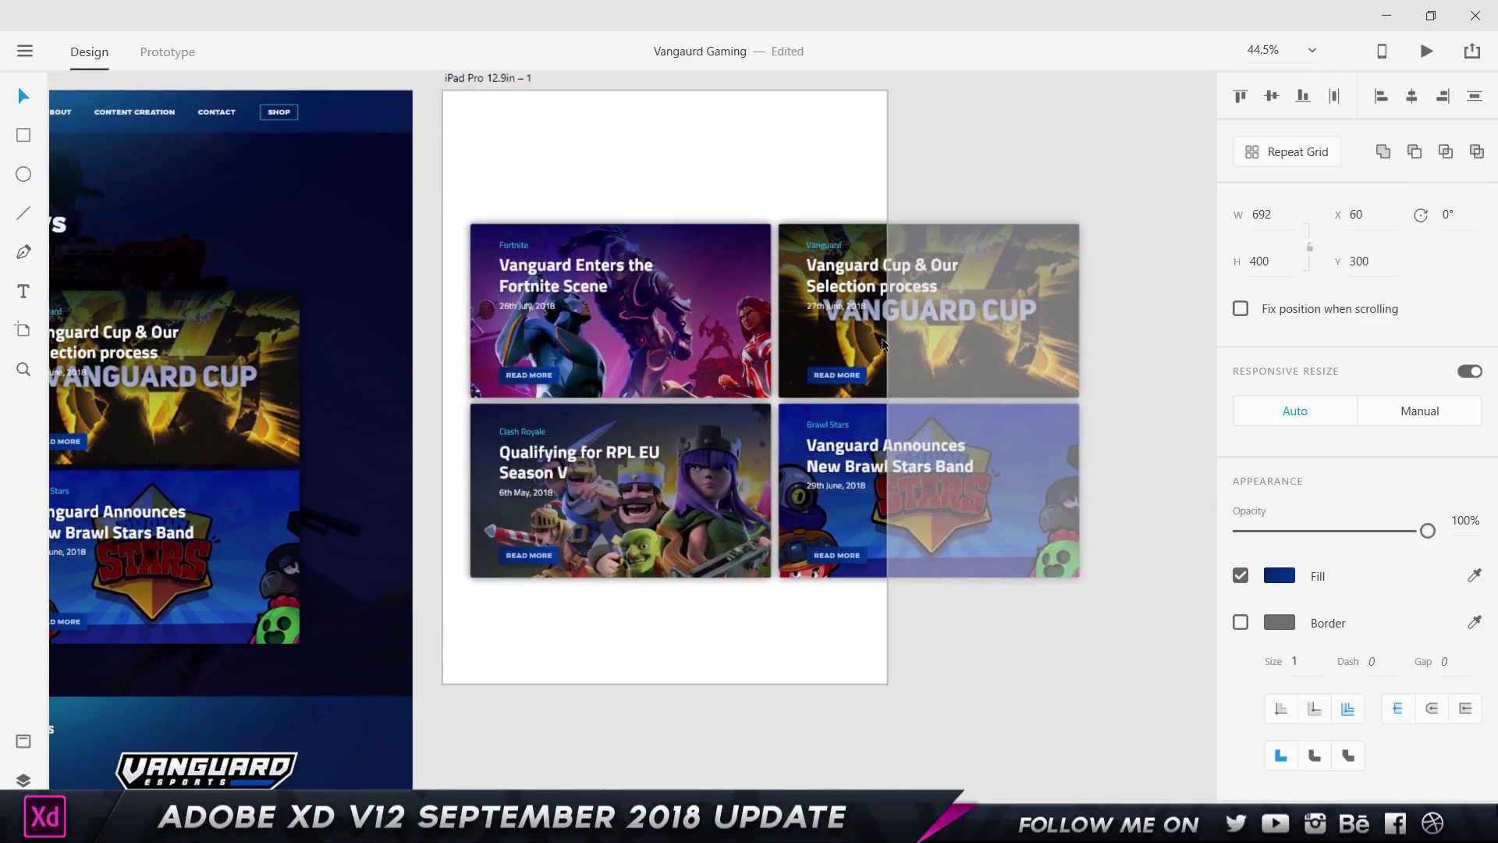
Step: Try disabling Responsive Resize and narrowing the four pasted cards to about 460 px each to fit the artboard
left_click(1470, 371)
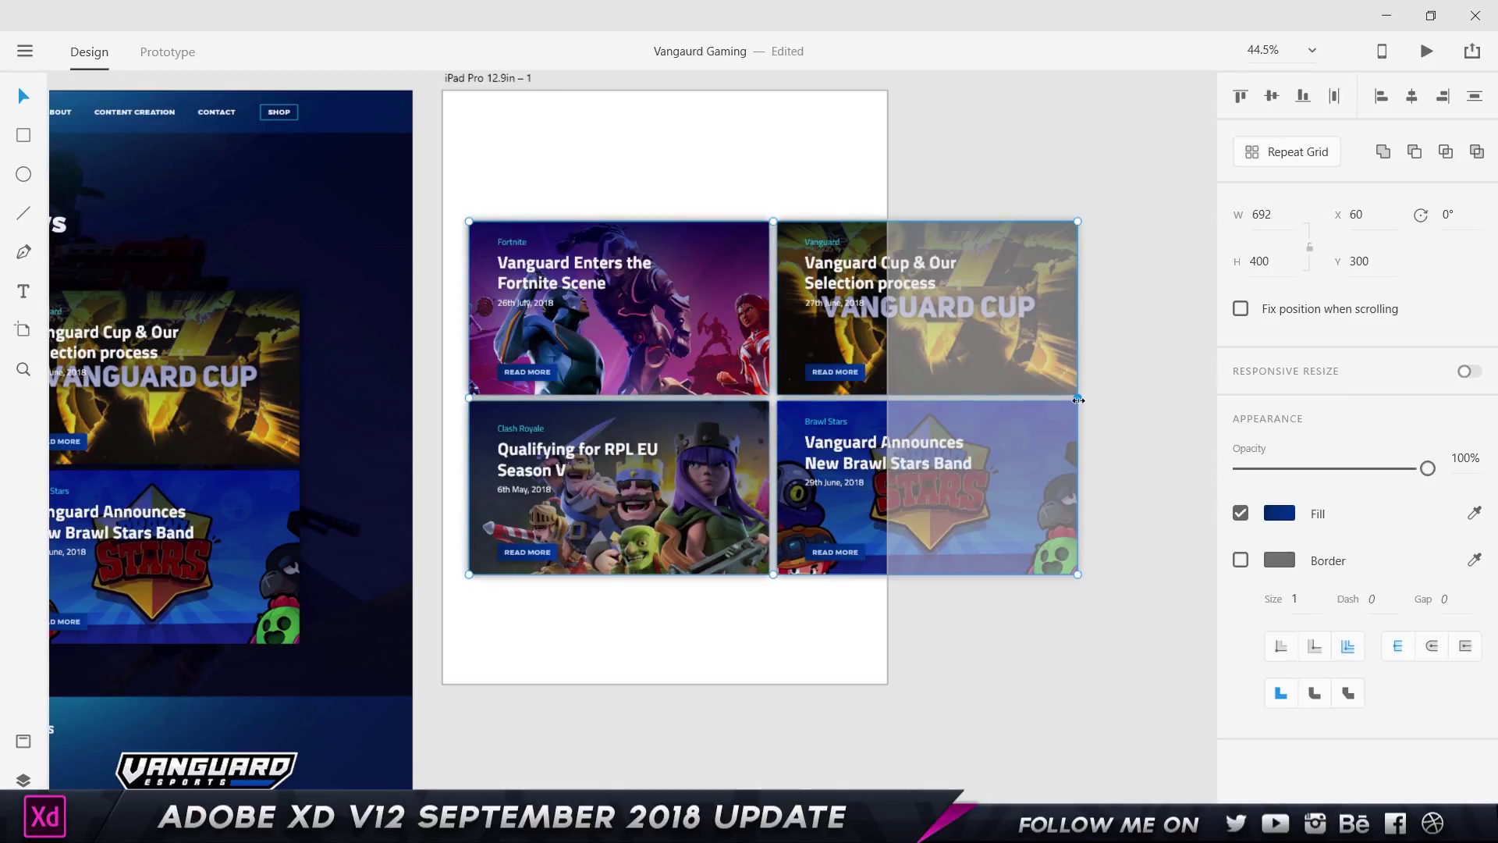
left_click_drag(1078, 399, 874, 424)
scroll(559, 559, "up", 5)
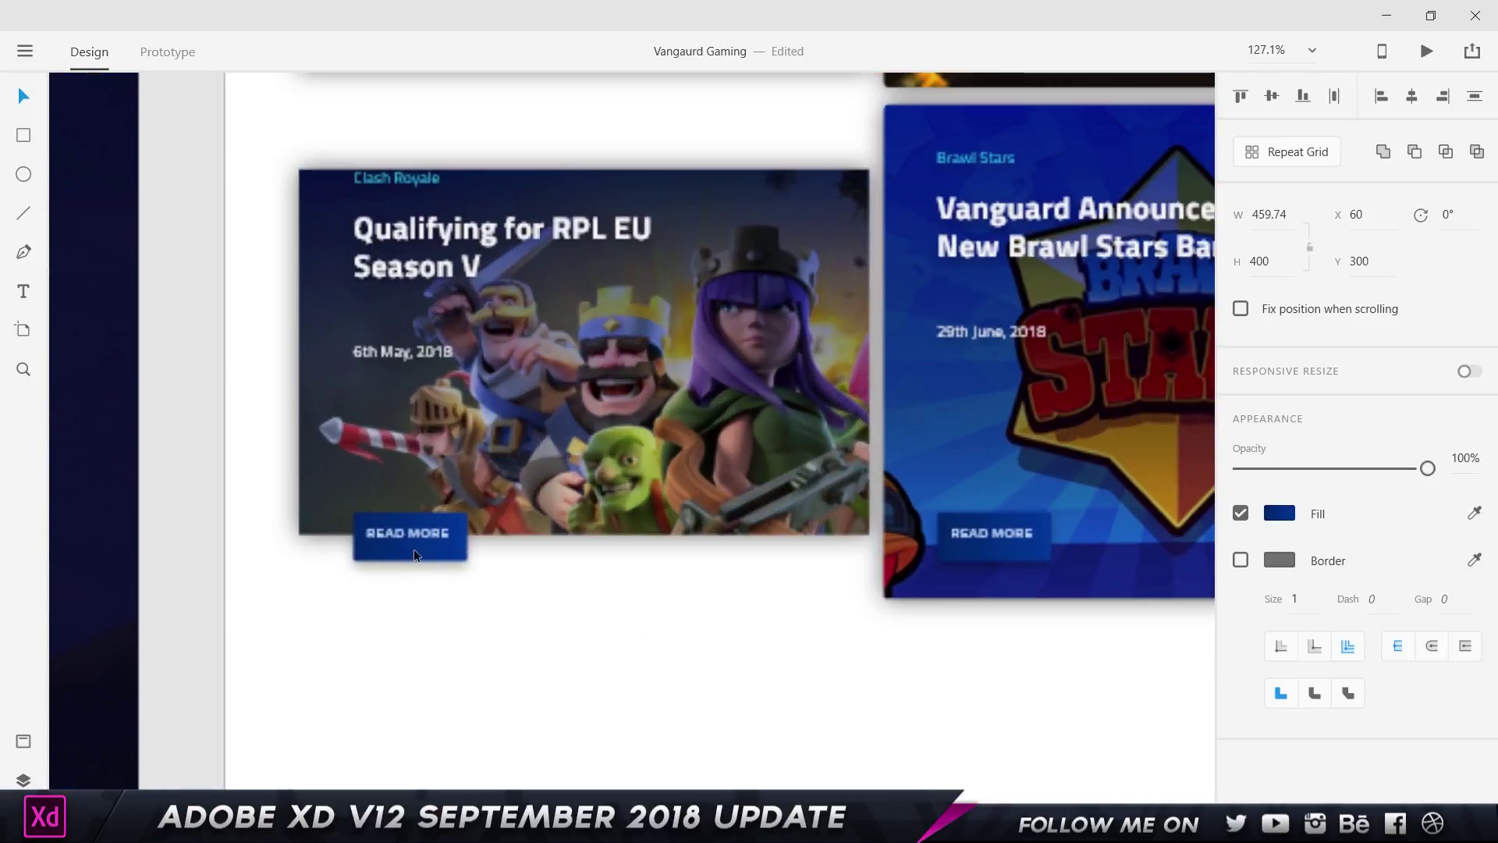
scroll(414, 549, "down", 4)
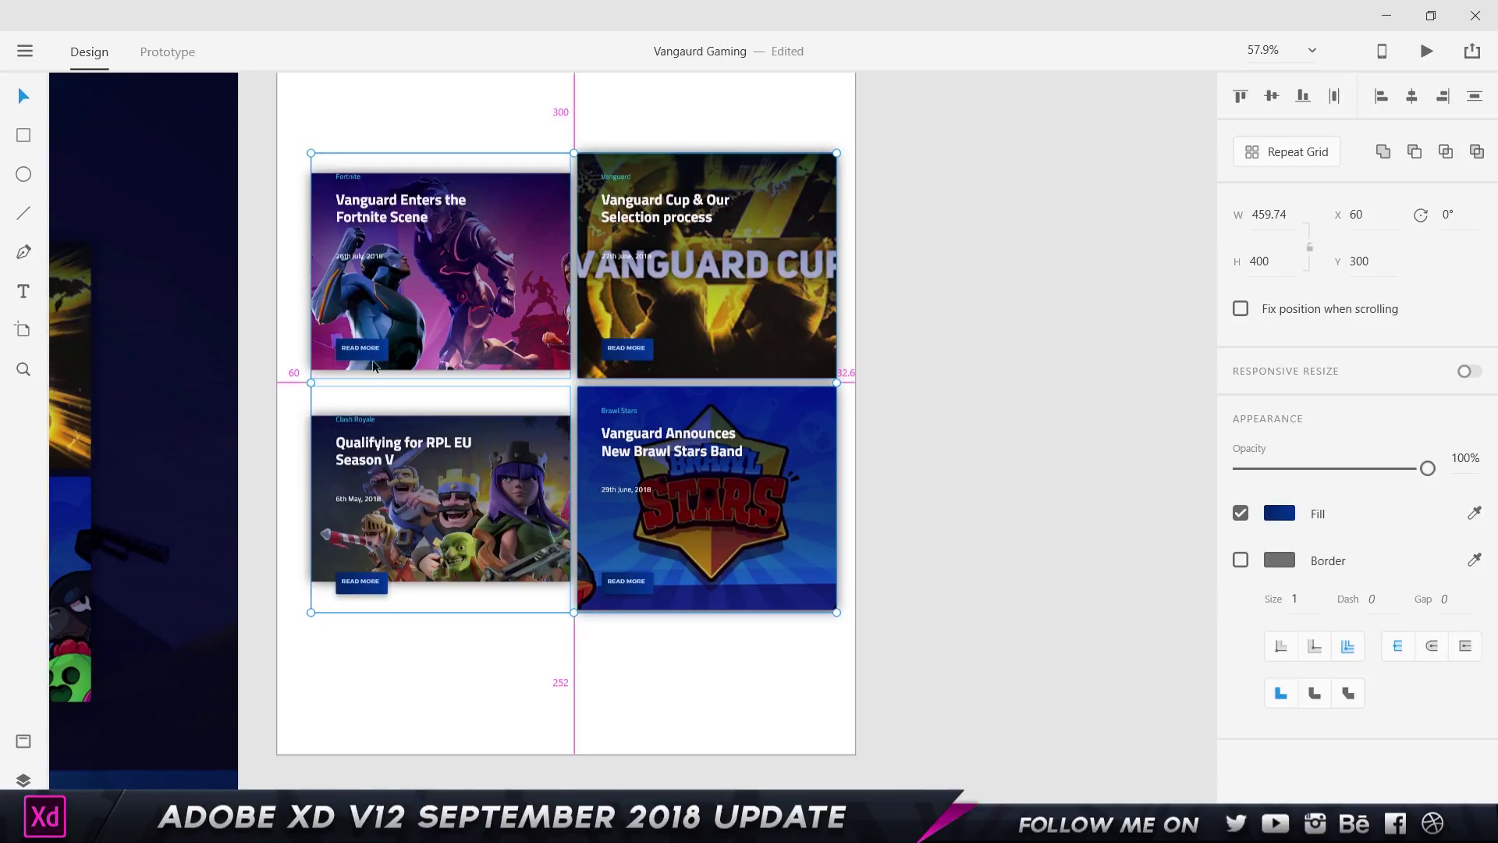
scroll(545, 310, "up", 2)
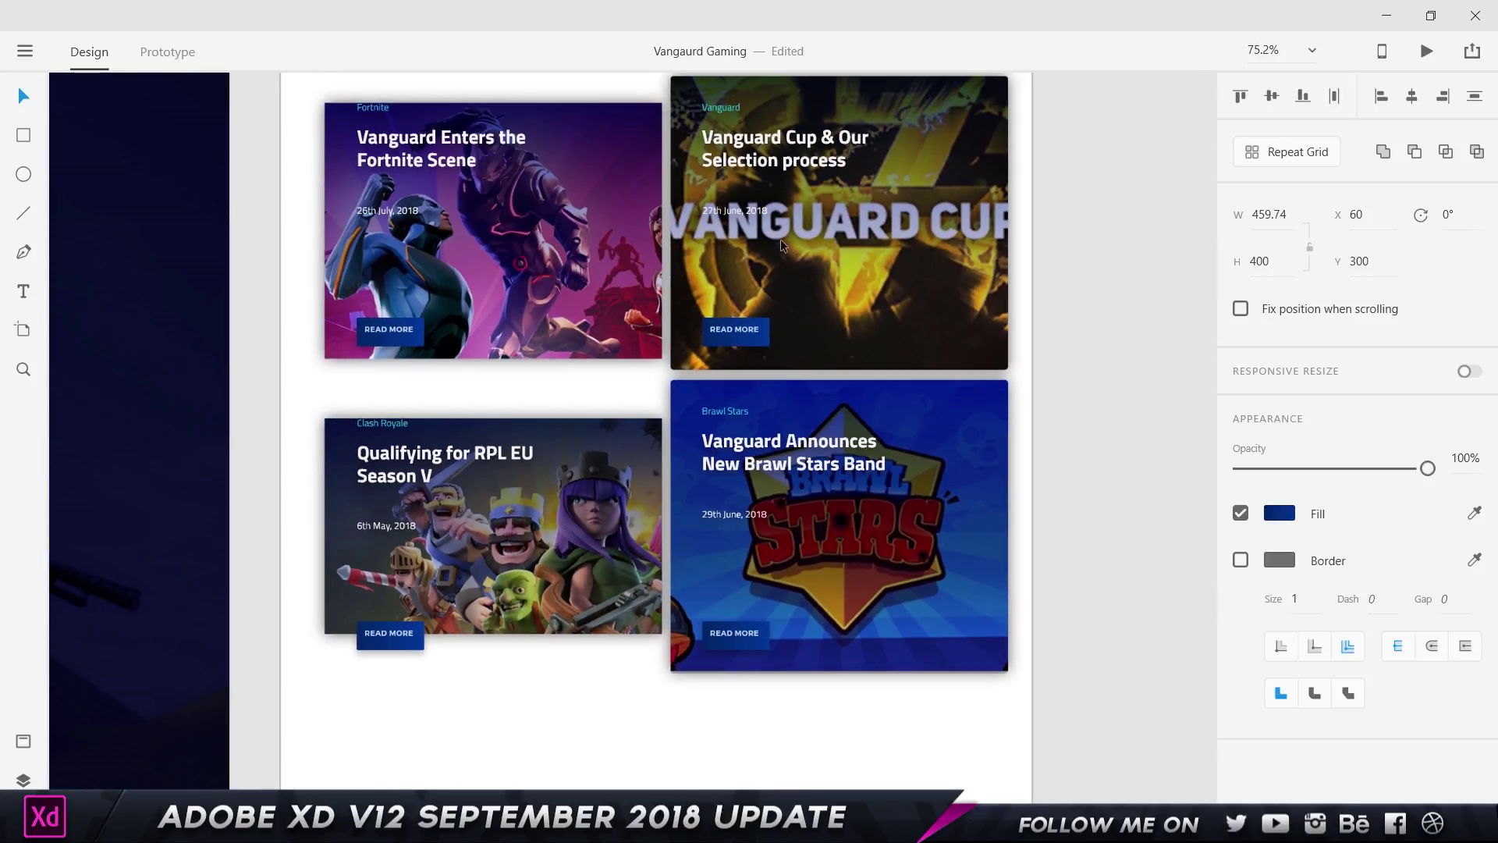
key("ctrl+z")
left_click_drag(1040, 226, 844, 301)
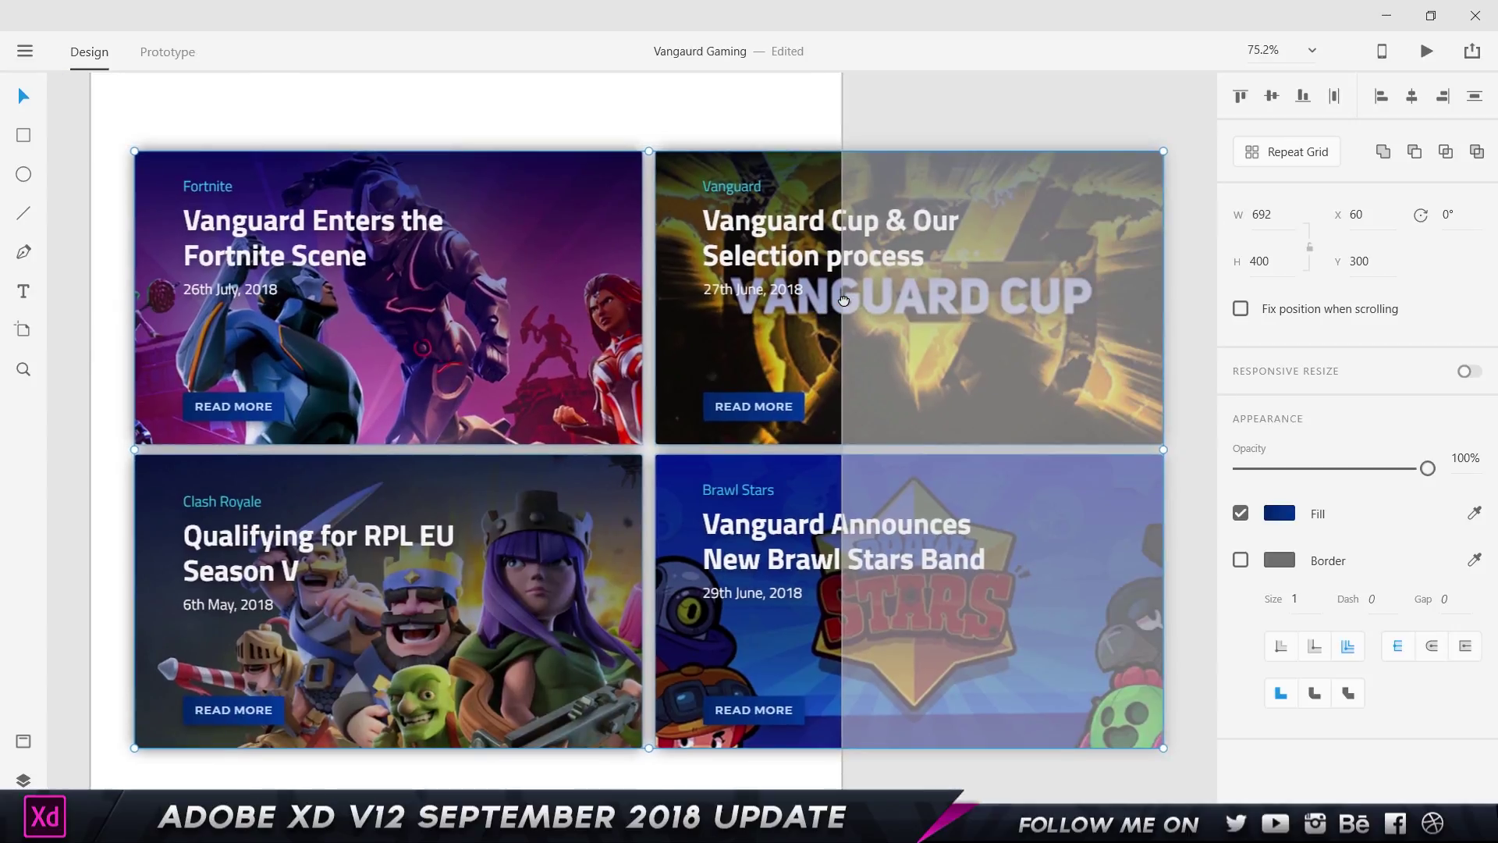
Step: Toggle Responsive Resize for the pasted cards and delete the Vanguard Cup and Brawl Stars cards from the iPad artboard
left_click(1466, 371)
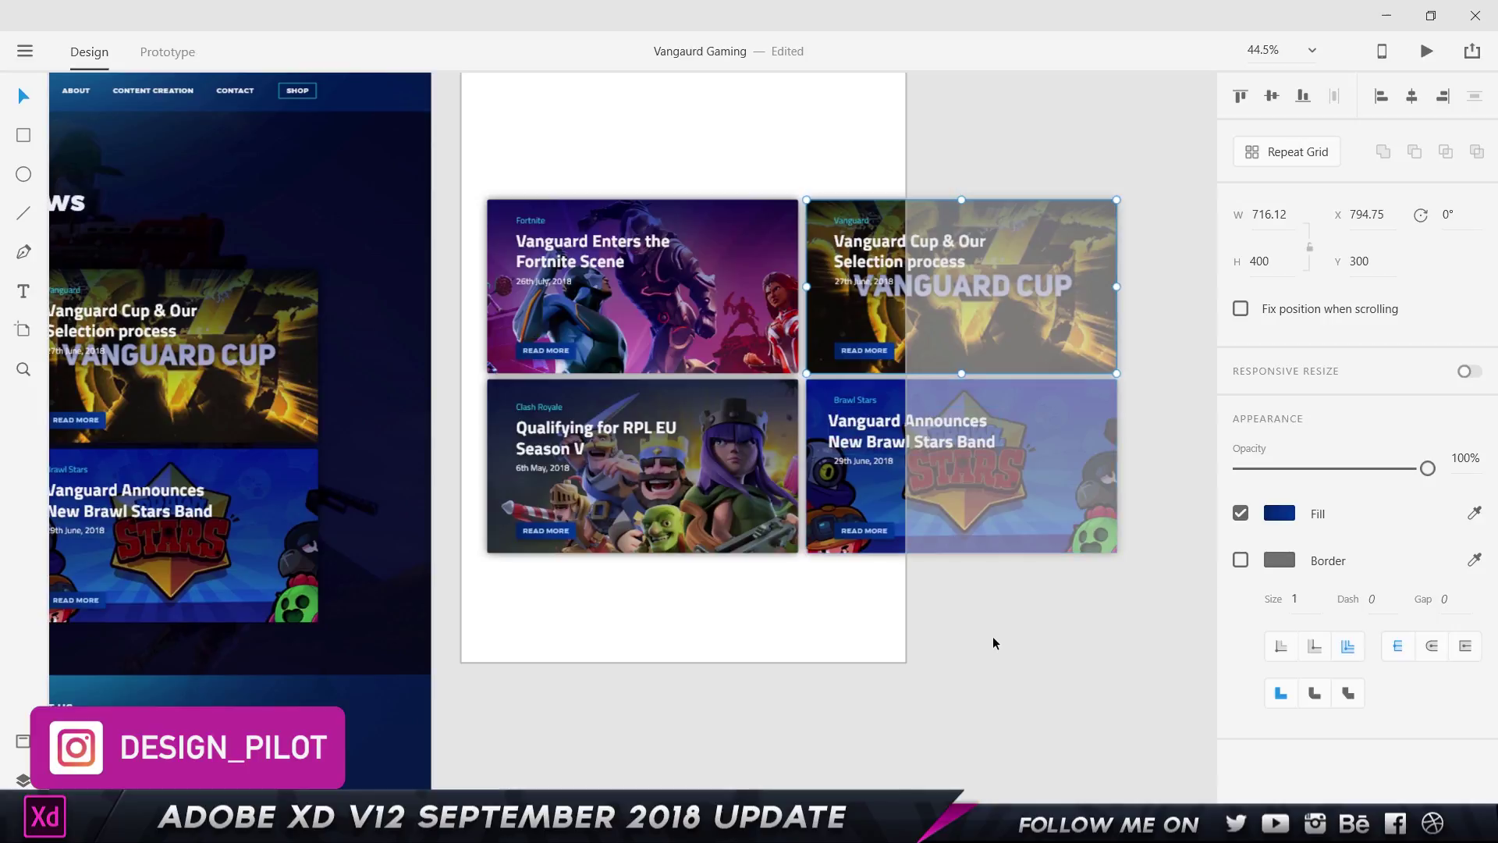
left_click_drag(1068, 619, 905, 164)
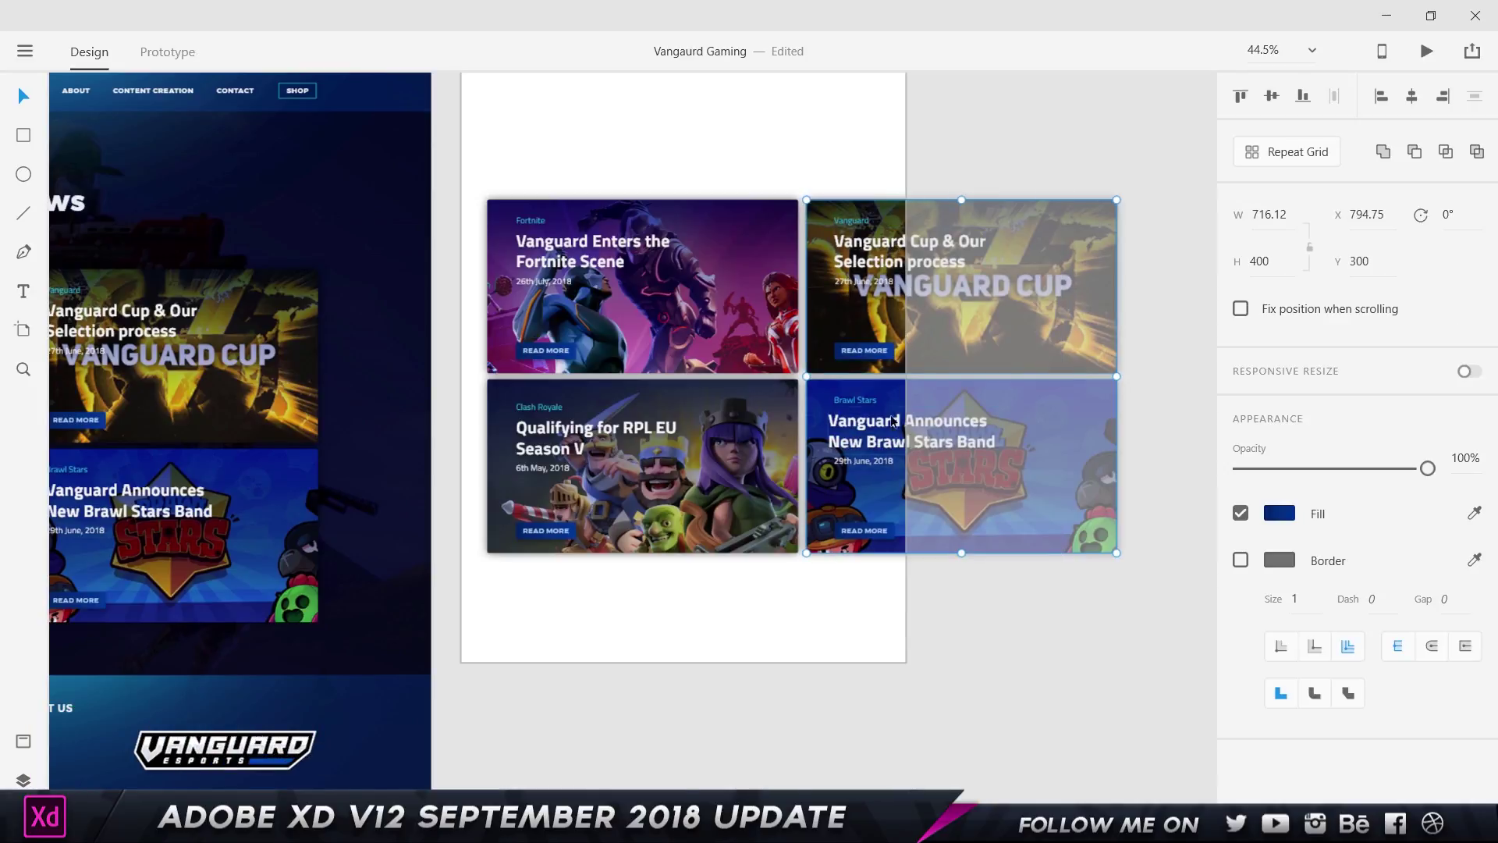
key("Delete")
Step: Widen the remaining Fortnite and Clash Royale cards to about 935 px and try narrowing them again
left_click_drag(632, 153, 667, 160)
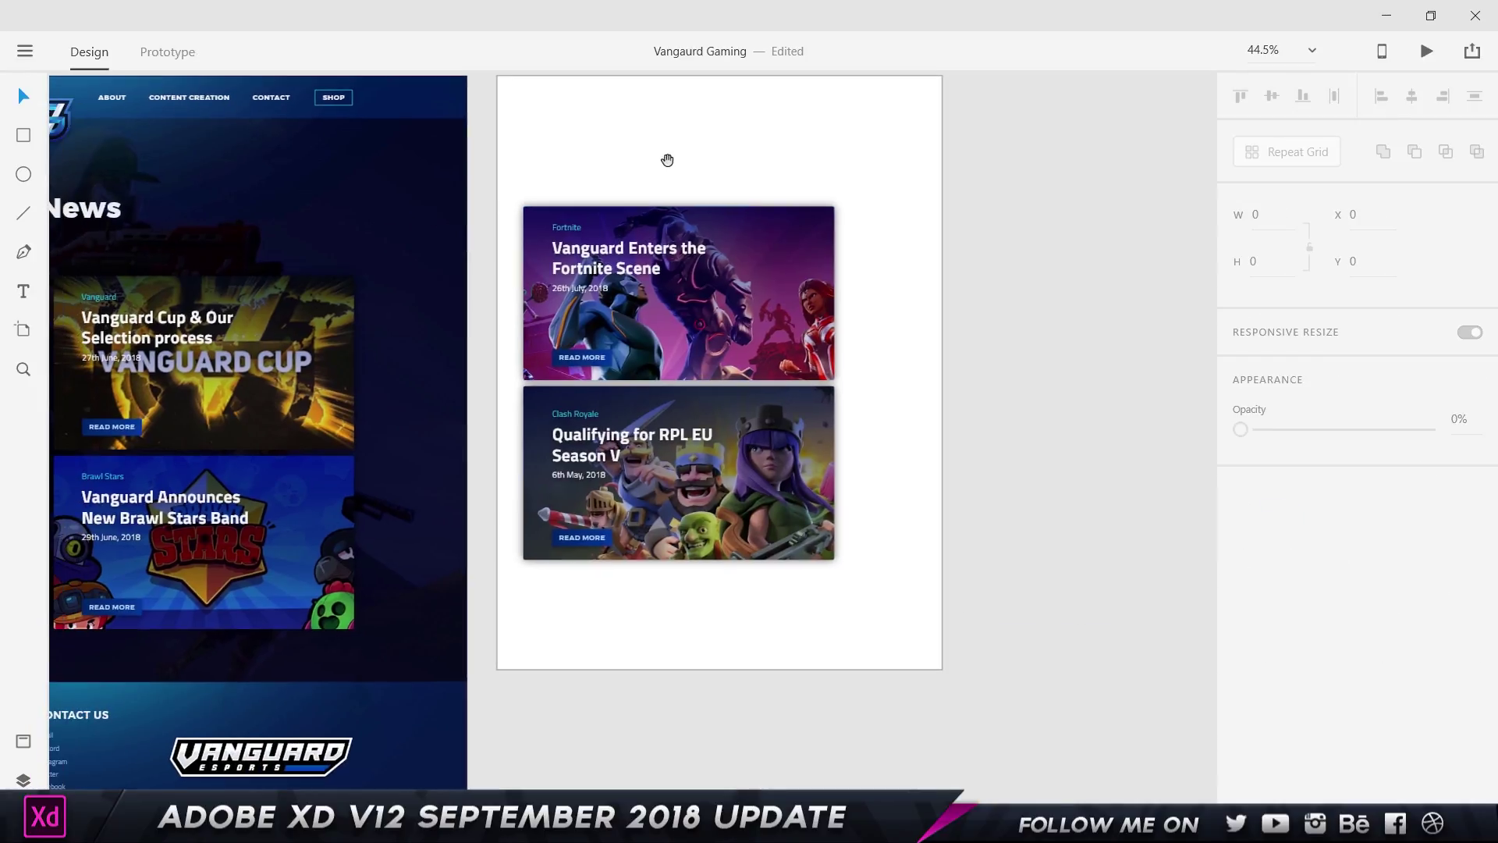
left_click_drag(756, 174, 703, 320)
left_click_drag(770, 134, 607, 591)
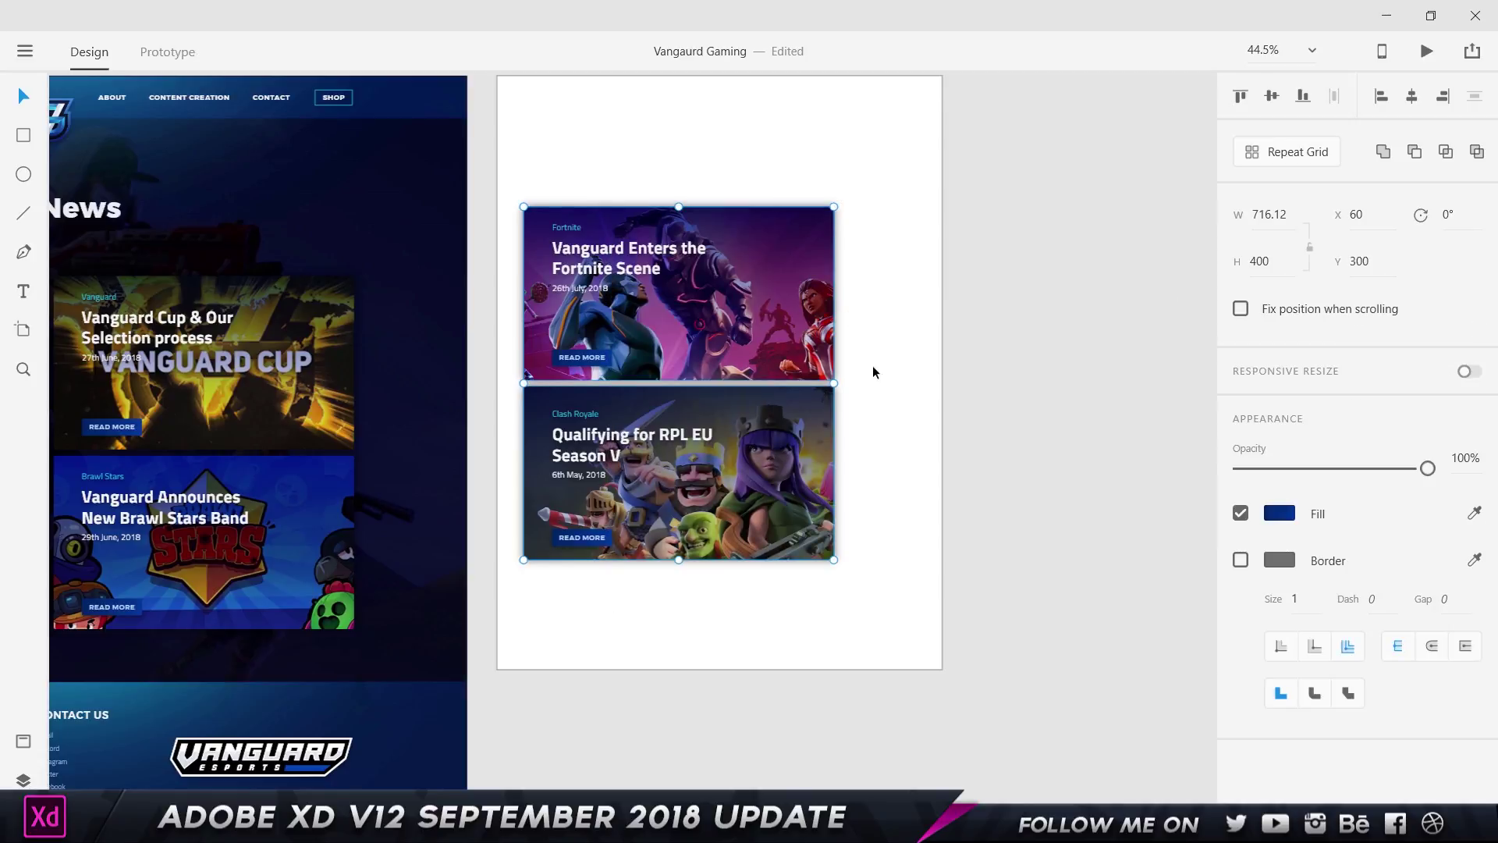
left_click_drag(834, 380, 930, 379)
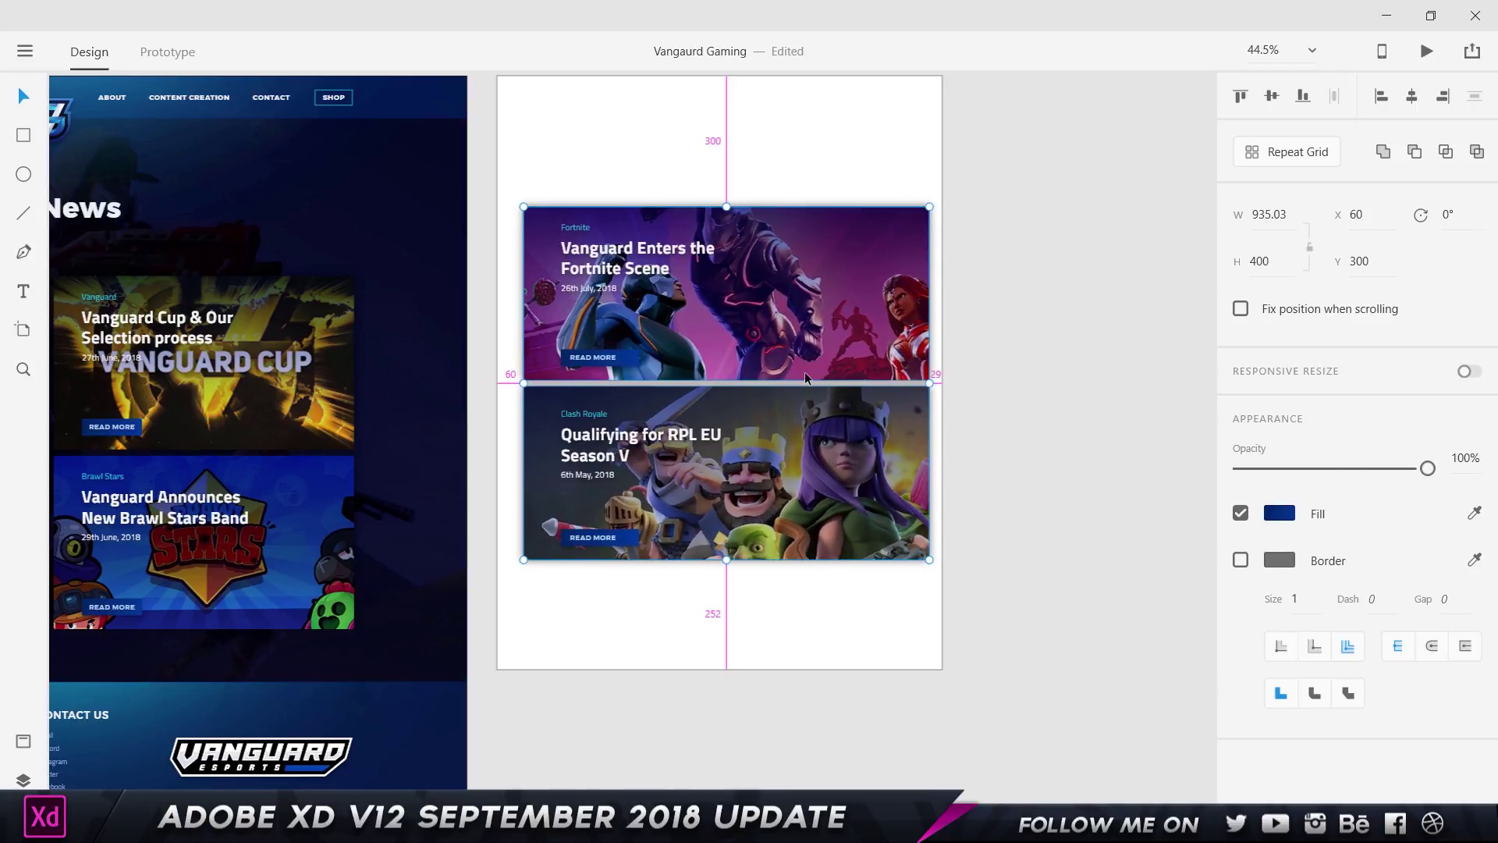
scroll(803, 371, "up", 3)
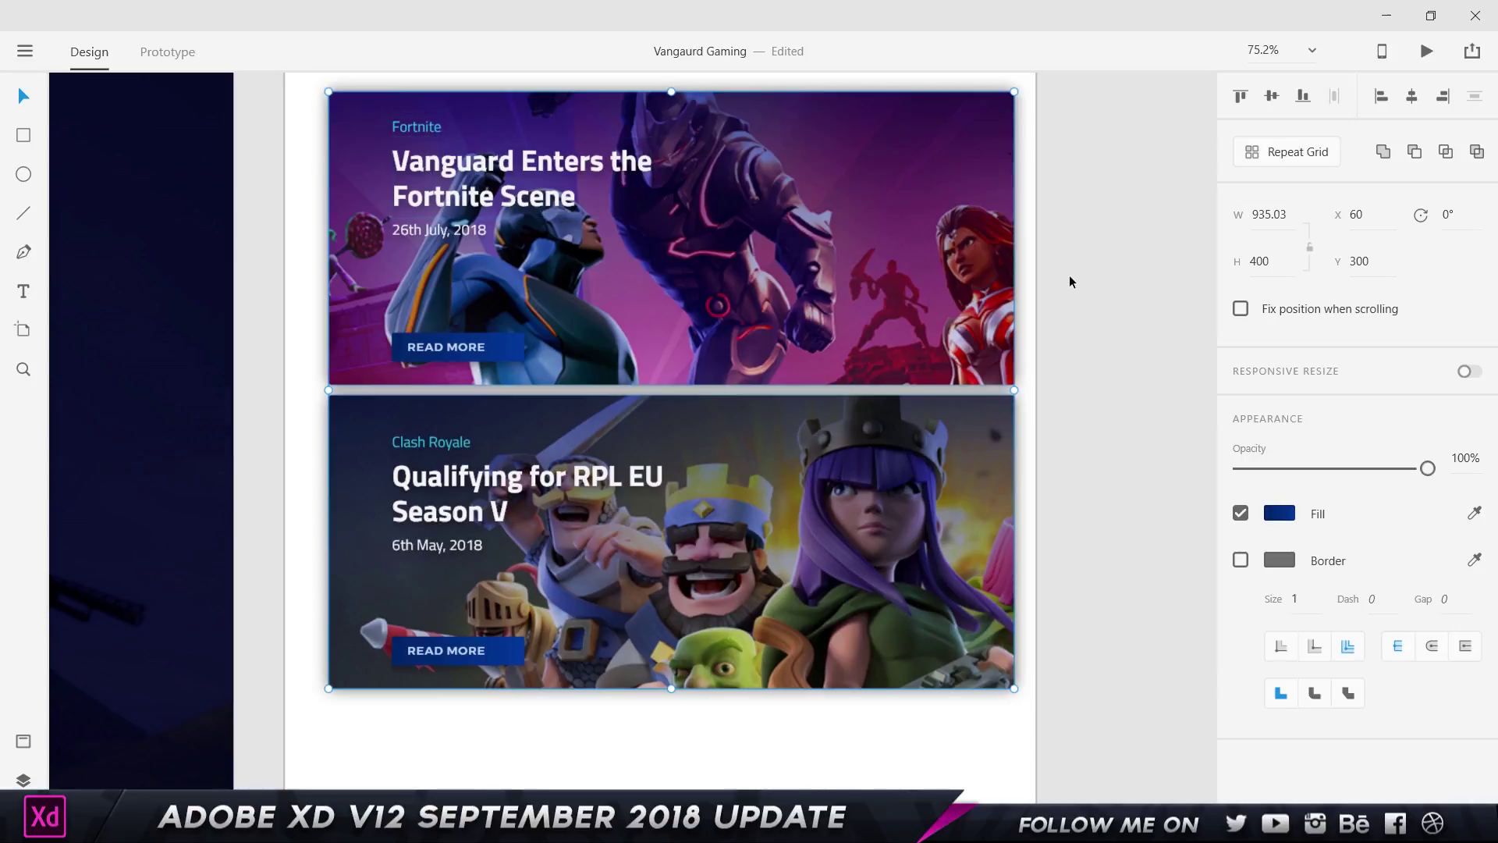
left_click_drag(1016, 392, 945, 423)
key("ctrl+z")
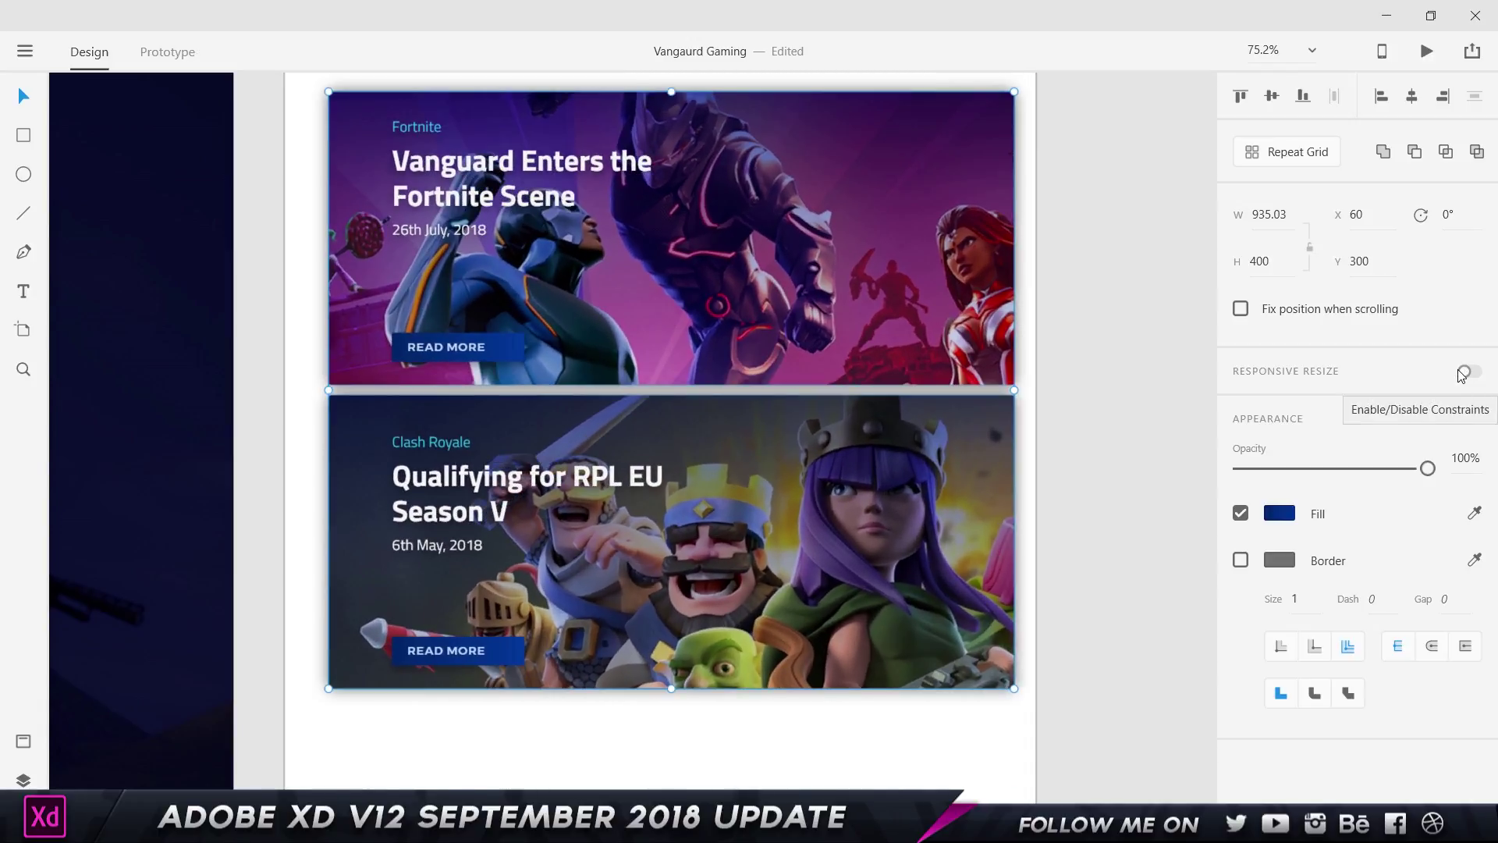
Step: Undo the last card resize, then re-enable Responsive Resize with automatic constraints and try widening both cards
key("ctrl+z")
left_click(1470, 376)
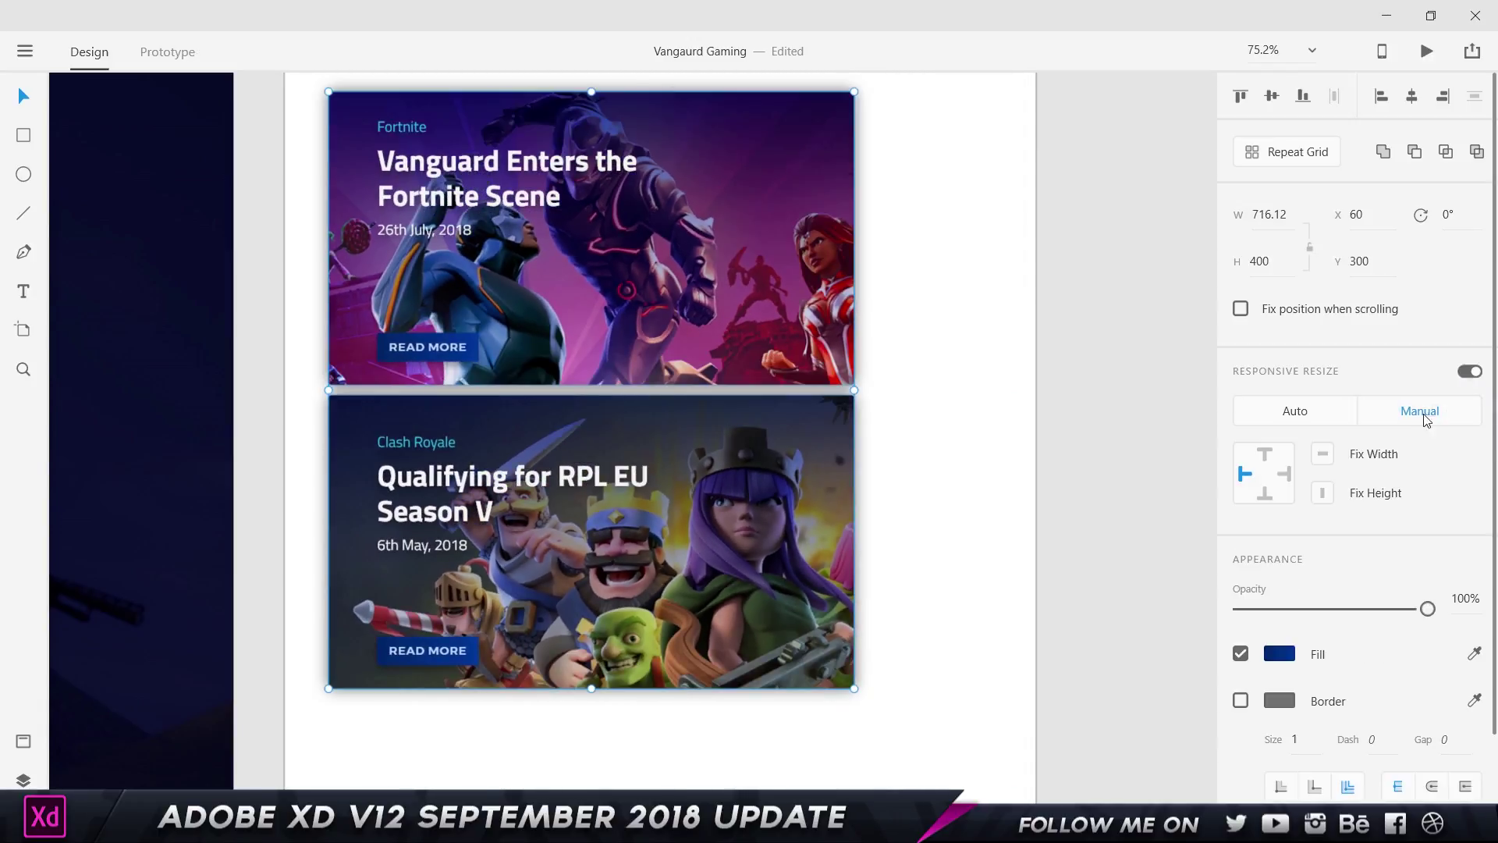
left_click(1292, 410)
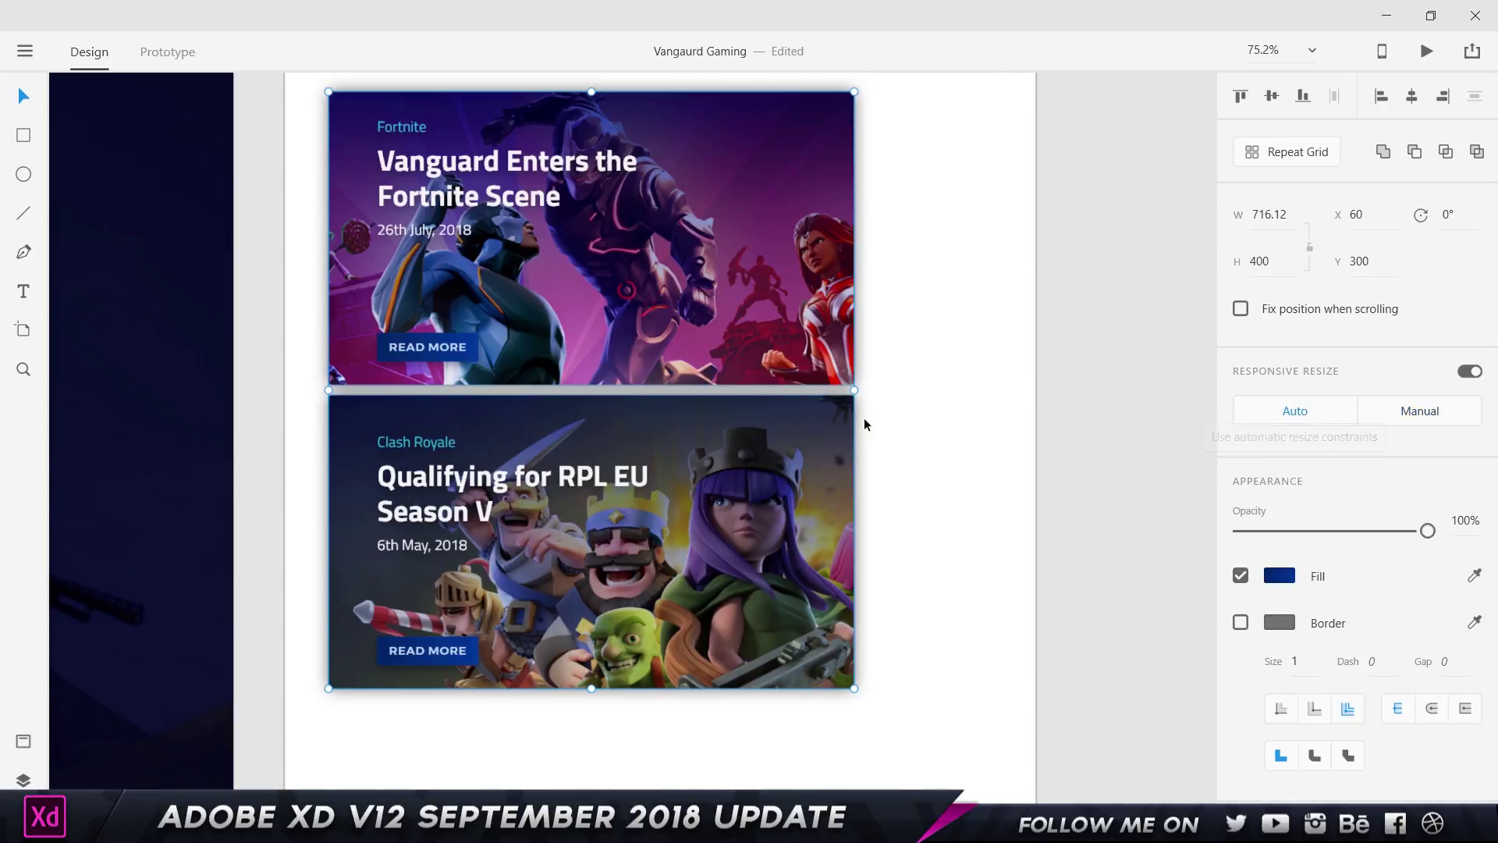
left_click_drag(855, 387, 1005, 382)
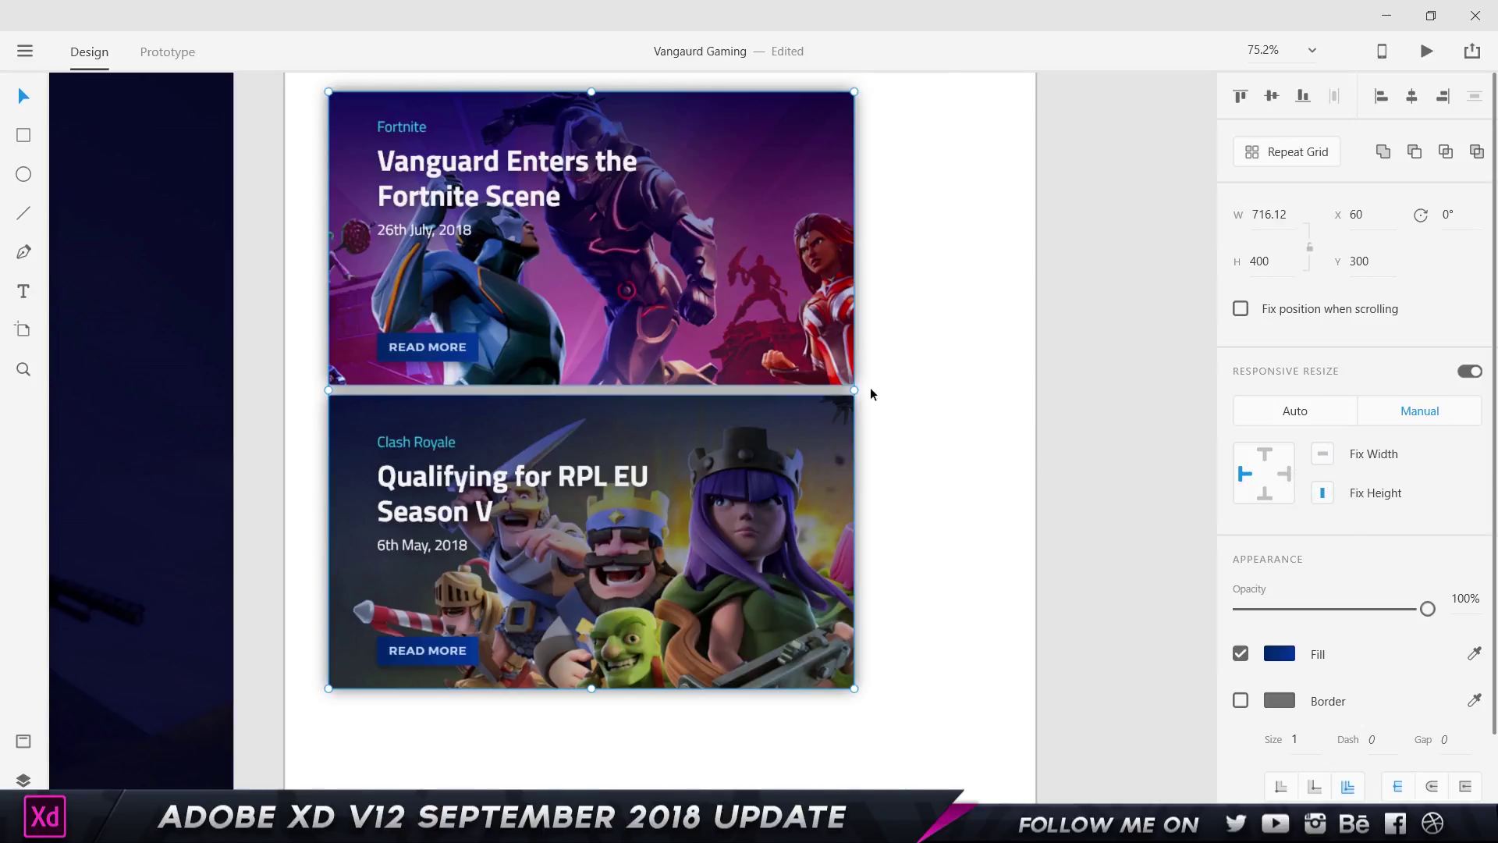
Step: Try widening both cards with manual constraints, toggling Fix Width between the two attempts
left_click_drag(855, 390, 1016, 390)
key("ctrl+z")
left_click(1322, 453)
left_click_drag(847, 387, 1036, 411)
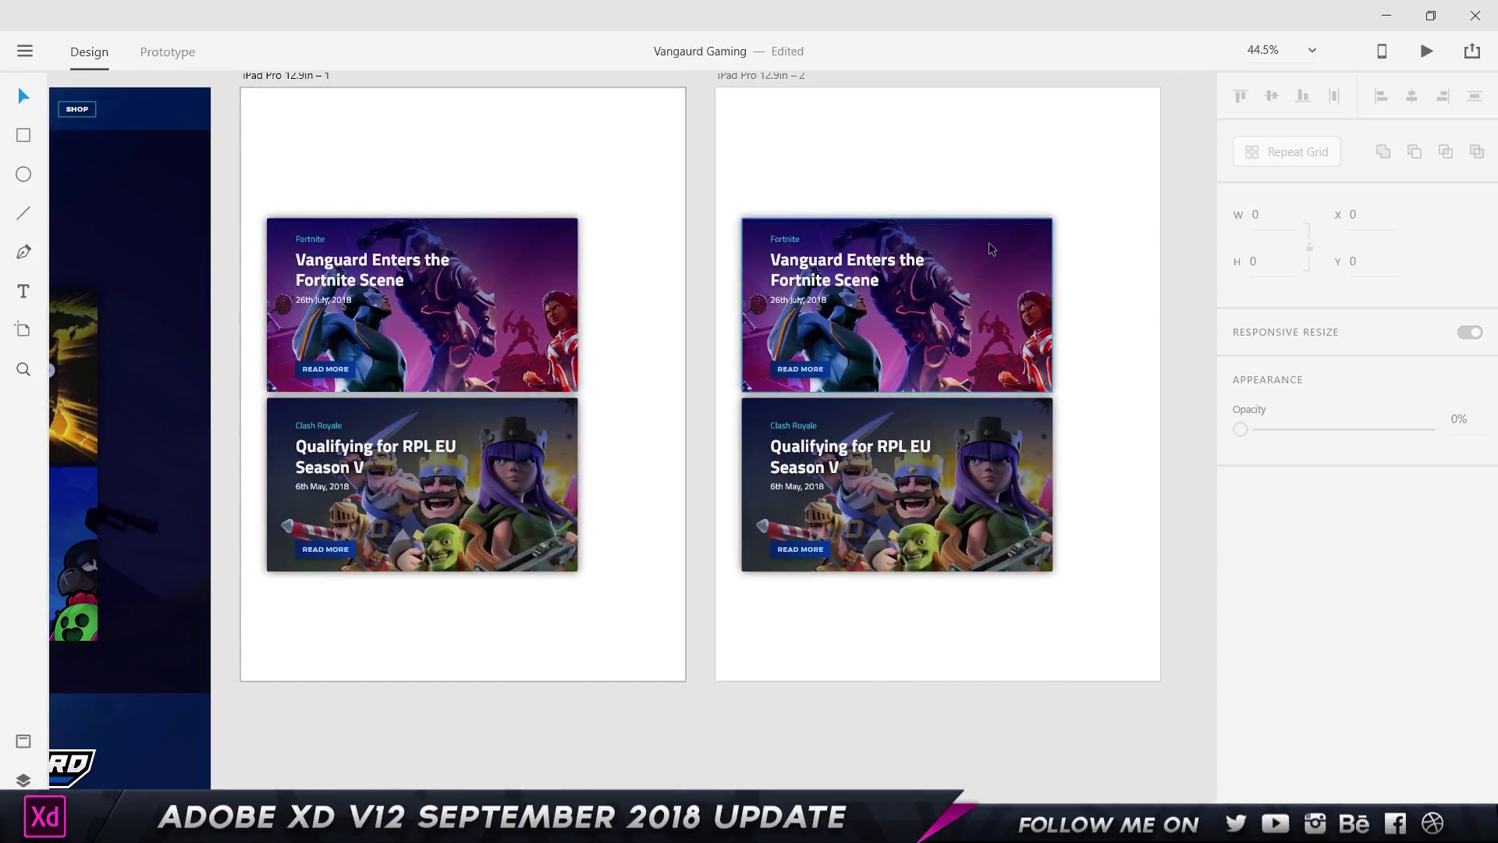
Step: Turn off Fix Top for the Fortnite label on the first iPad artboard and check the same label's constraints on the second
double_click(309, 242)
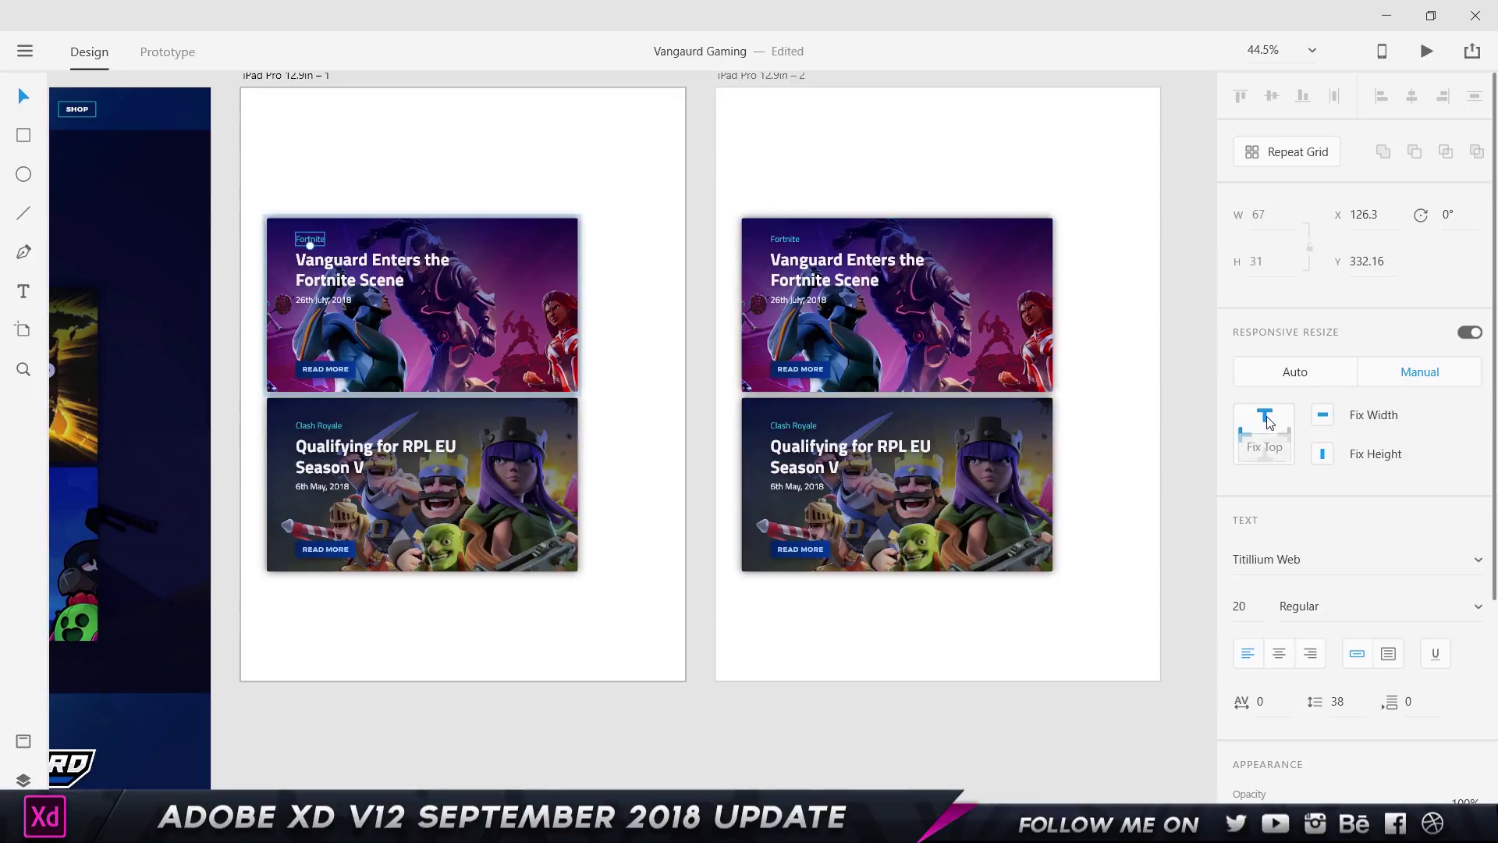
key("Escape")
scroll(924, 302, "up", 5)
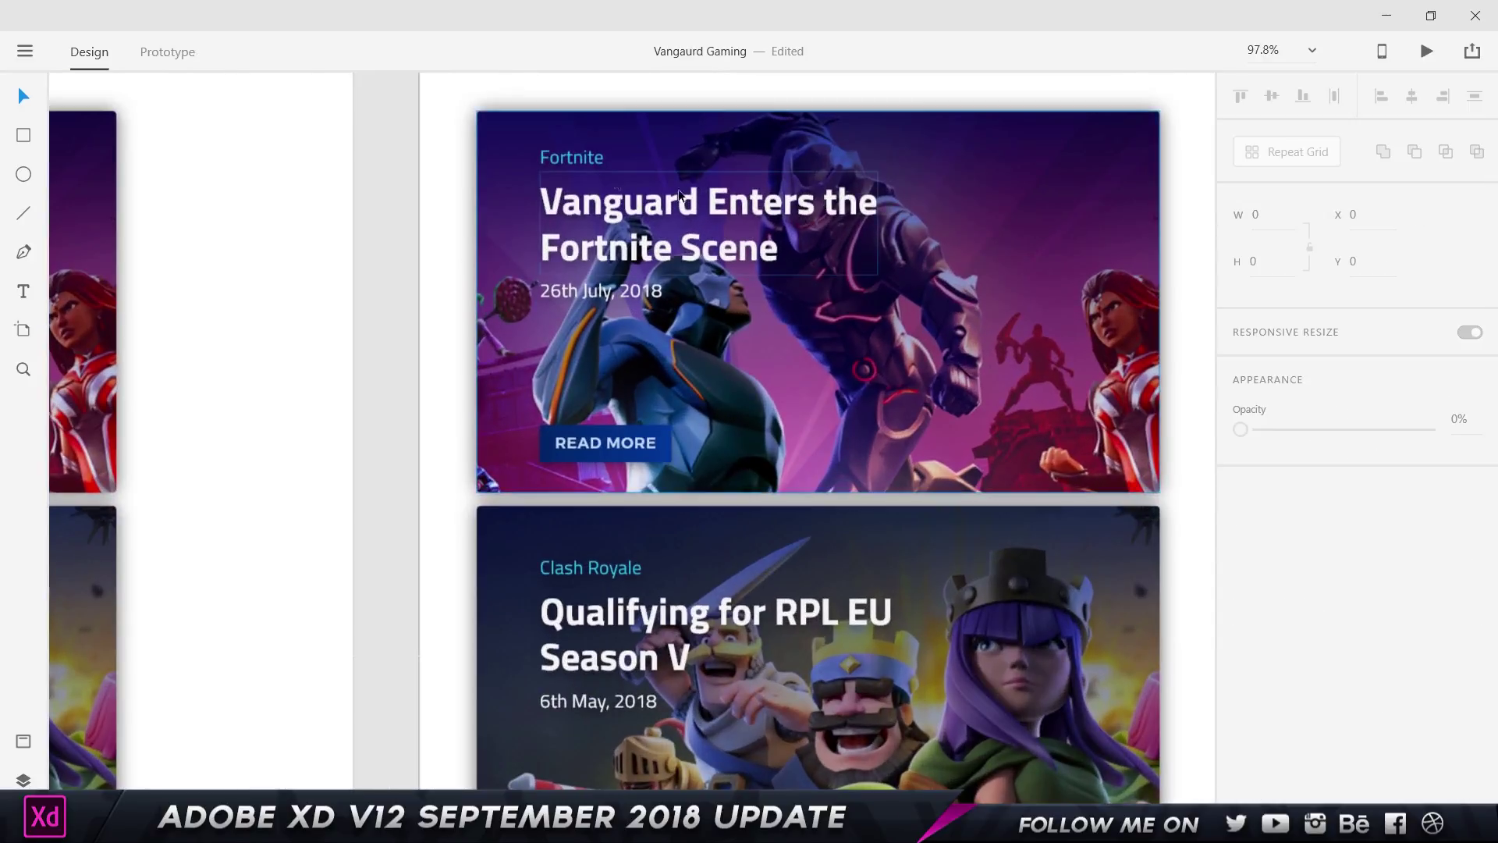
double_click(572, 157)
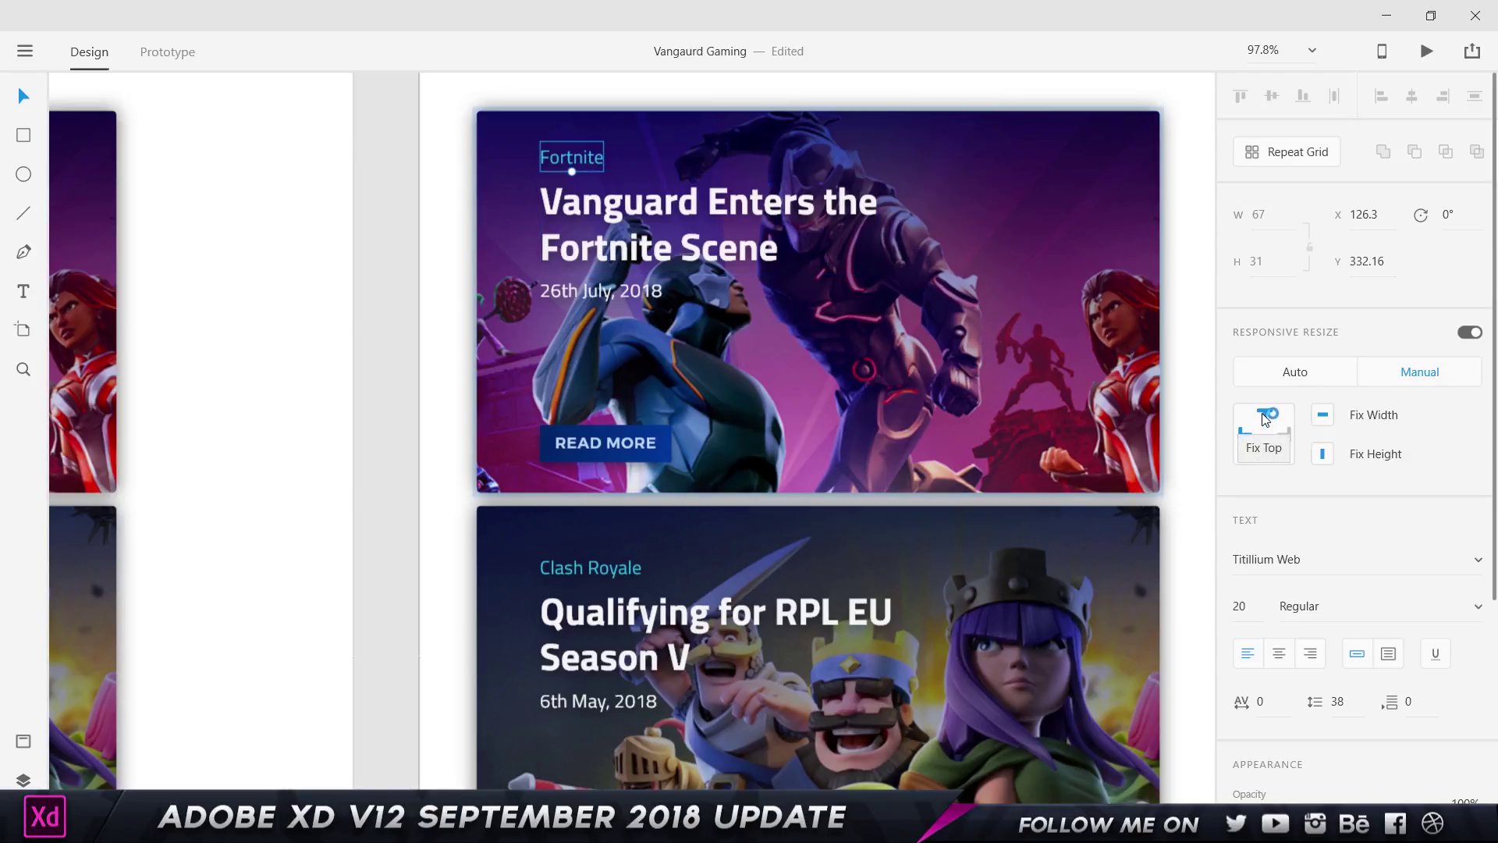
left_click(406, 268)
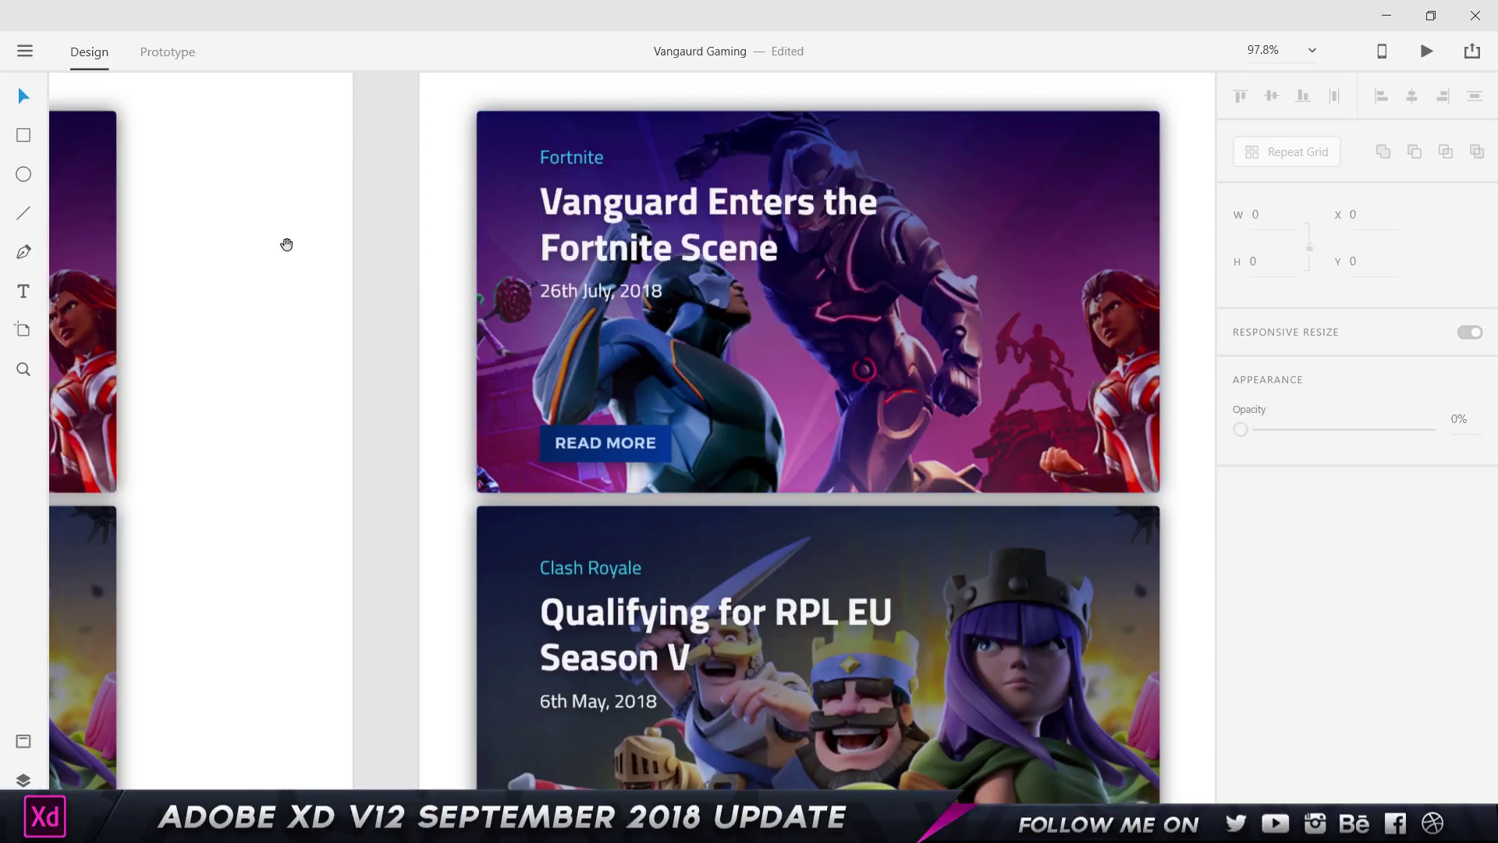
Step: Select the Fortnite cards on both iPad artboards and try shortening them together by lowering their upper edges to about Y 514
left_click_drag(288, 241, 944, 269)
left_click(635, 266)
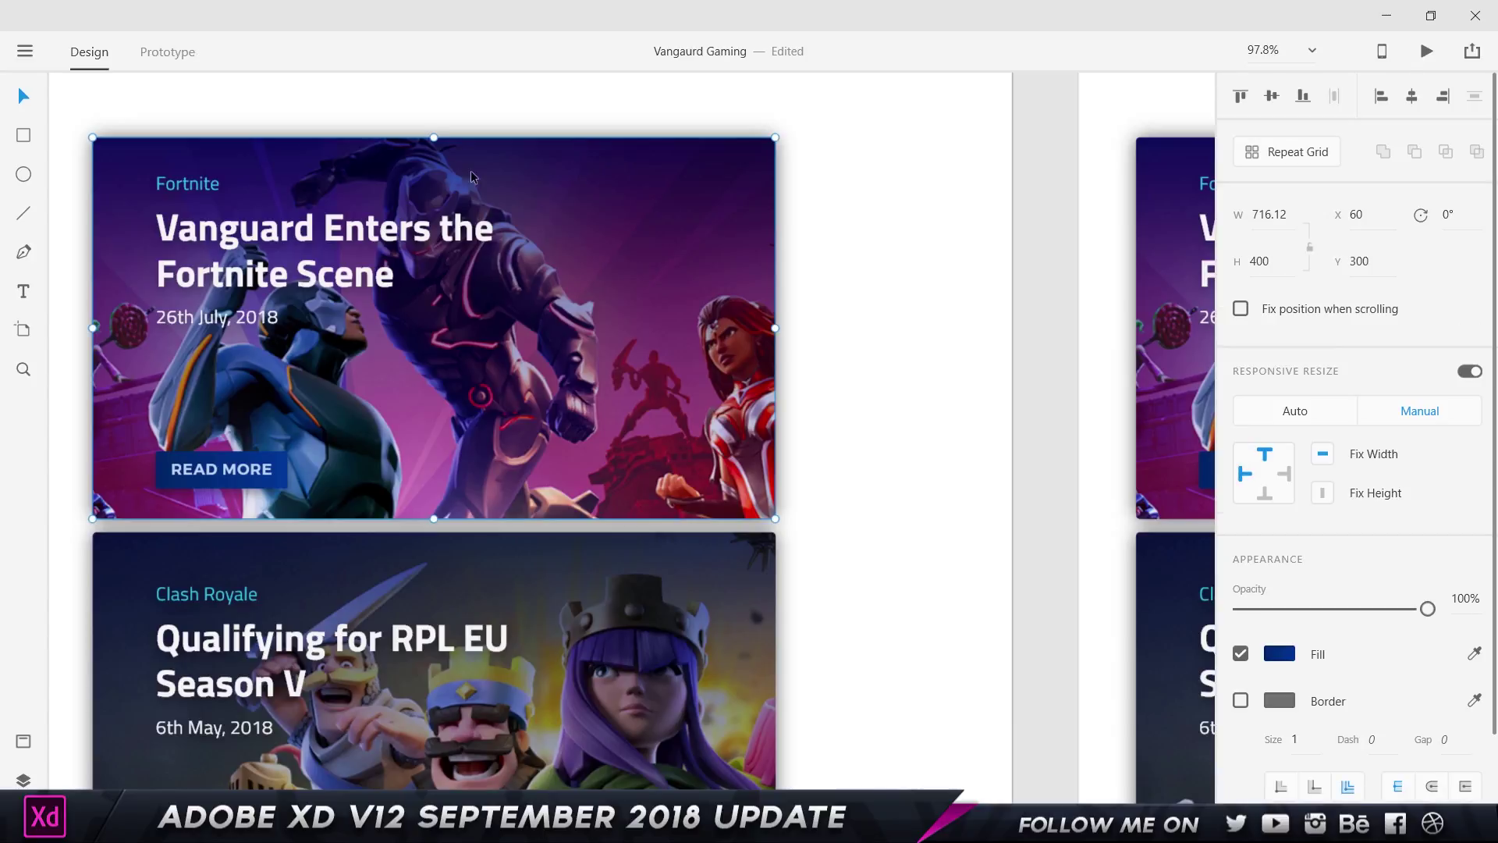
left_click_drag(995, 205, 769, 205)
left_click(1087, 181, "shift")
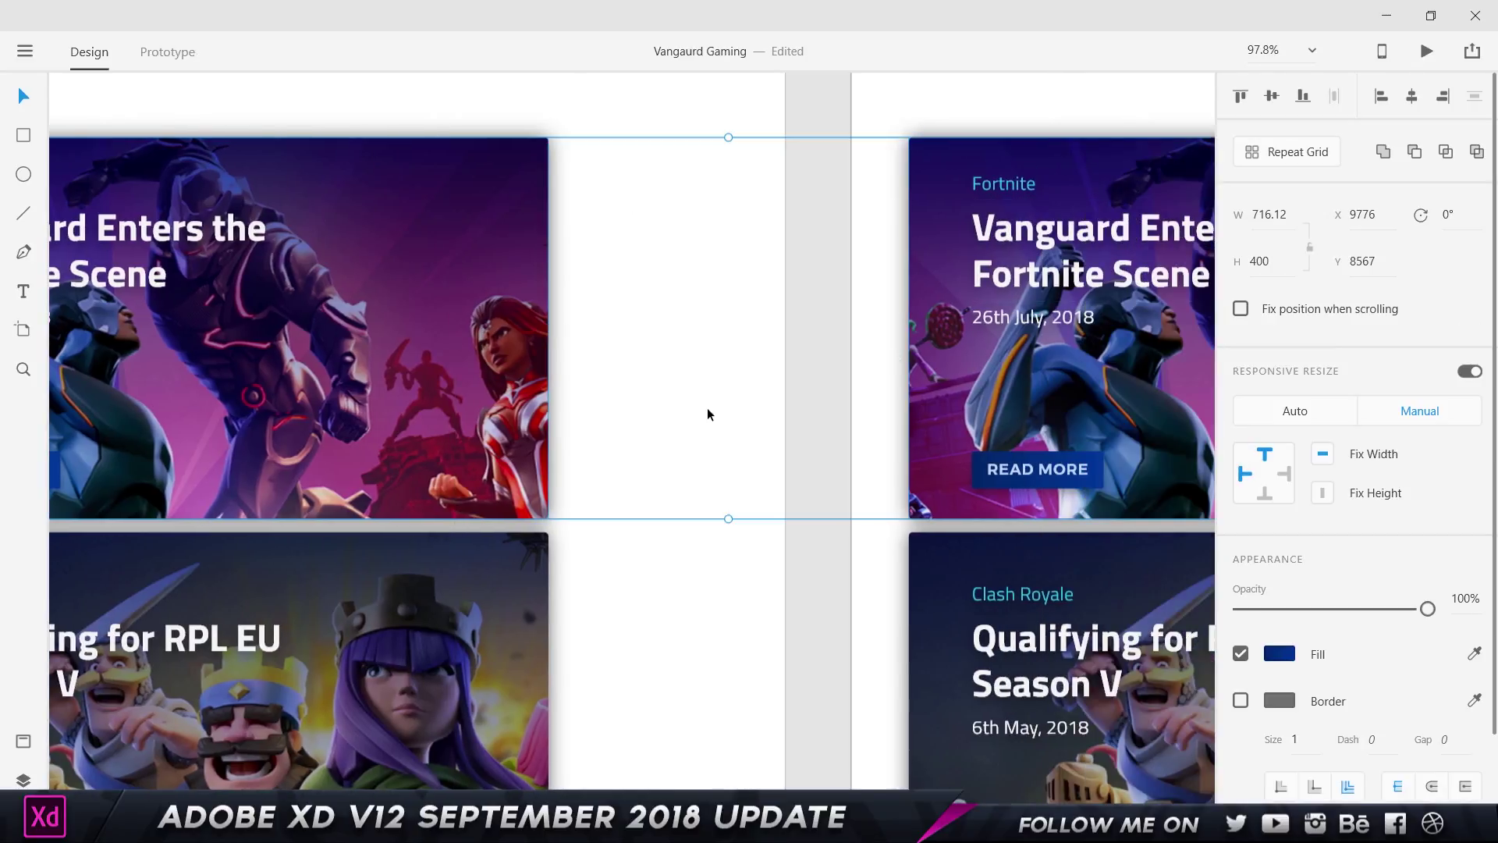
scroll(702, 218, "down", 3, "ctrl")
left_click_drag(719, 155, 726, 313)
left_click(916, 248)
Step: Compare the Fortnite label's spacing from the card's upper edge on both shortened cards and inspect the first label's constraints
scroll(975, 302, "up", 6)
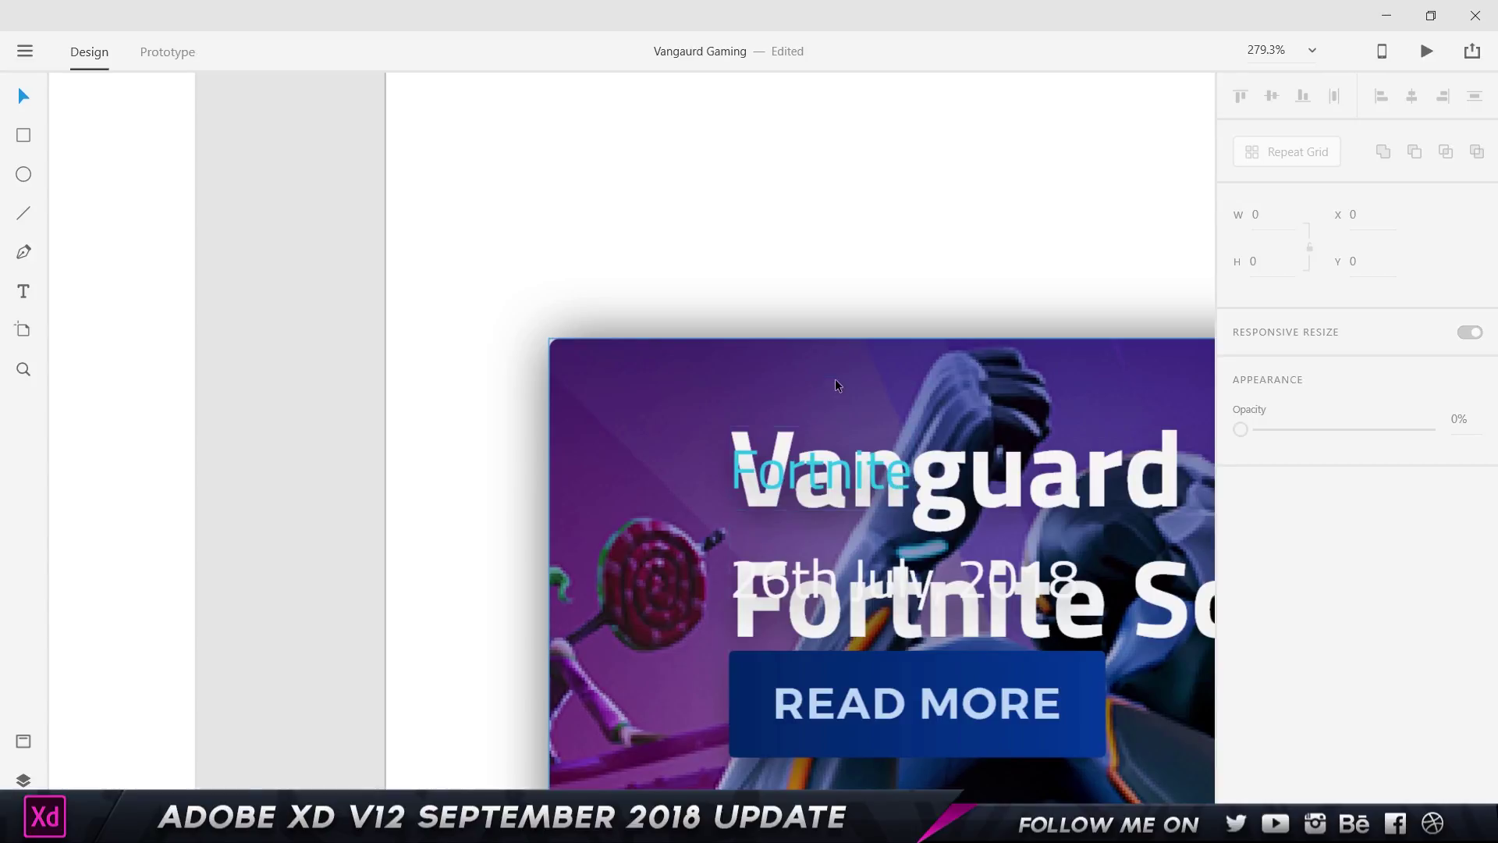
scroll(835, 386, "down", 5)
left_click_drag(602, 255, 1036, 267)
scroll(204, 368, "up", 5)
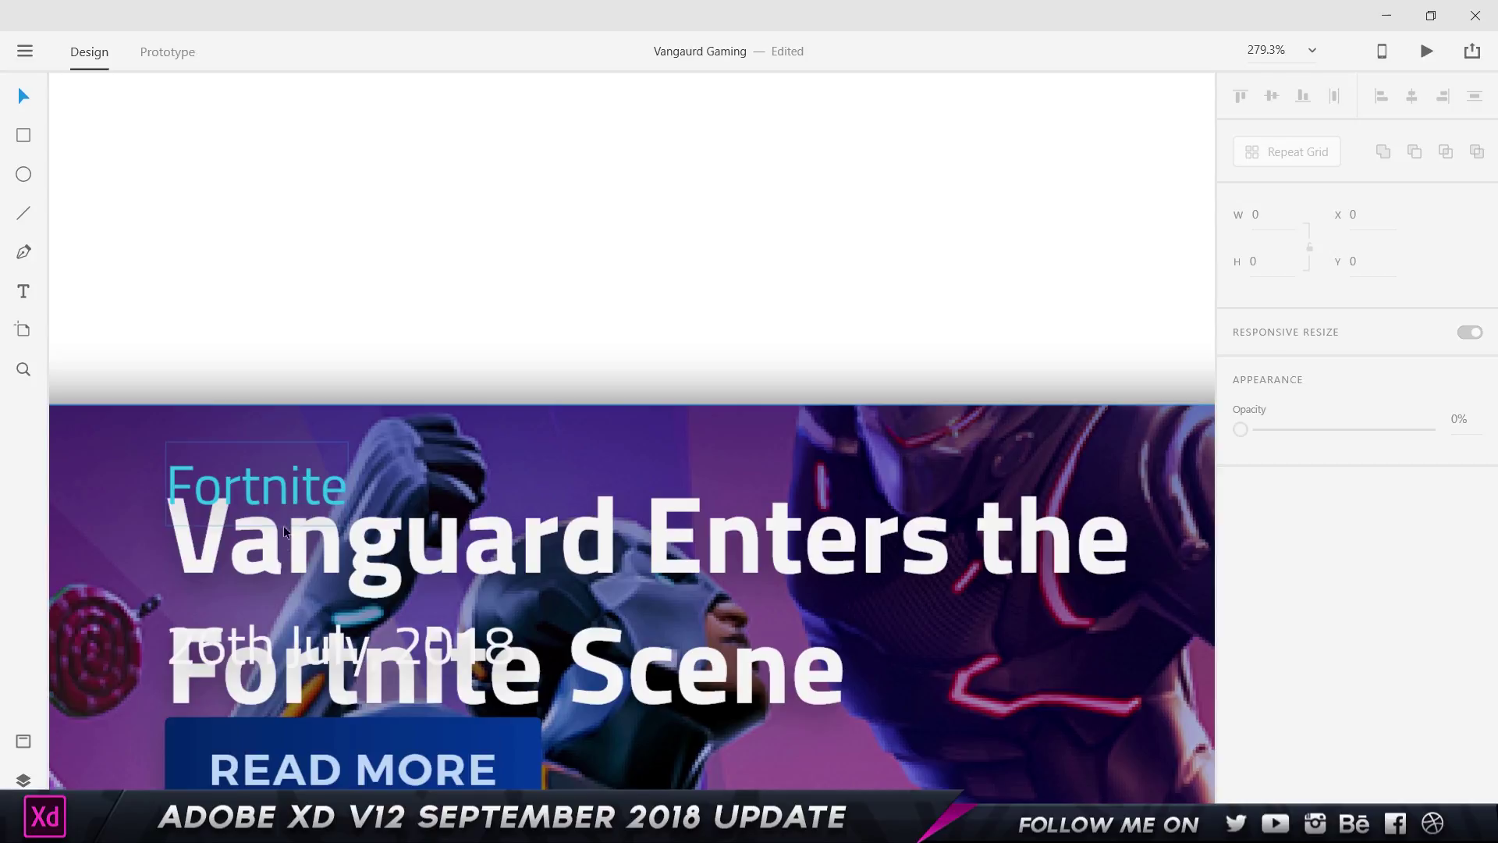
scroll(253, 547, "down", 3)
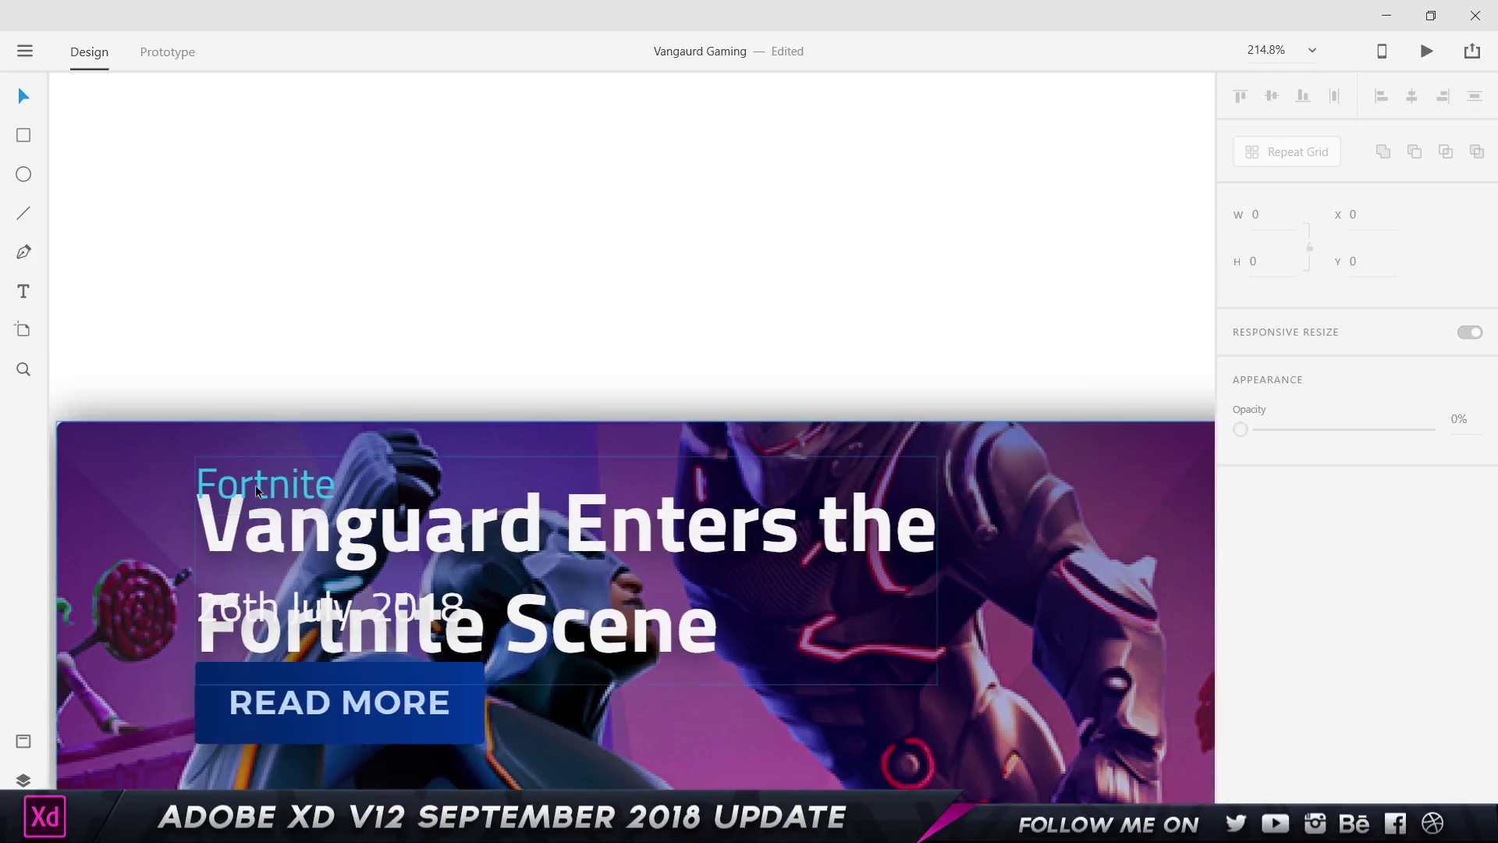
left_click(309, 484)
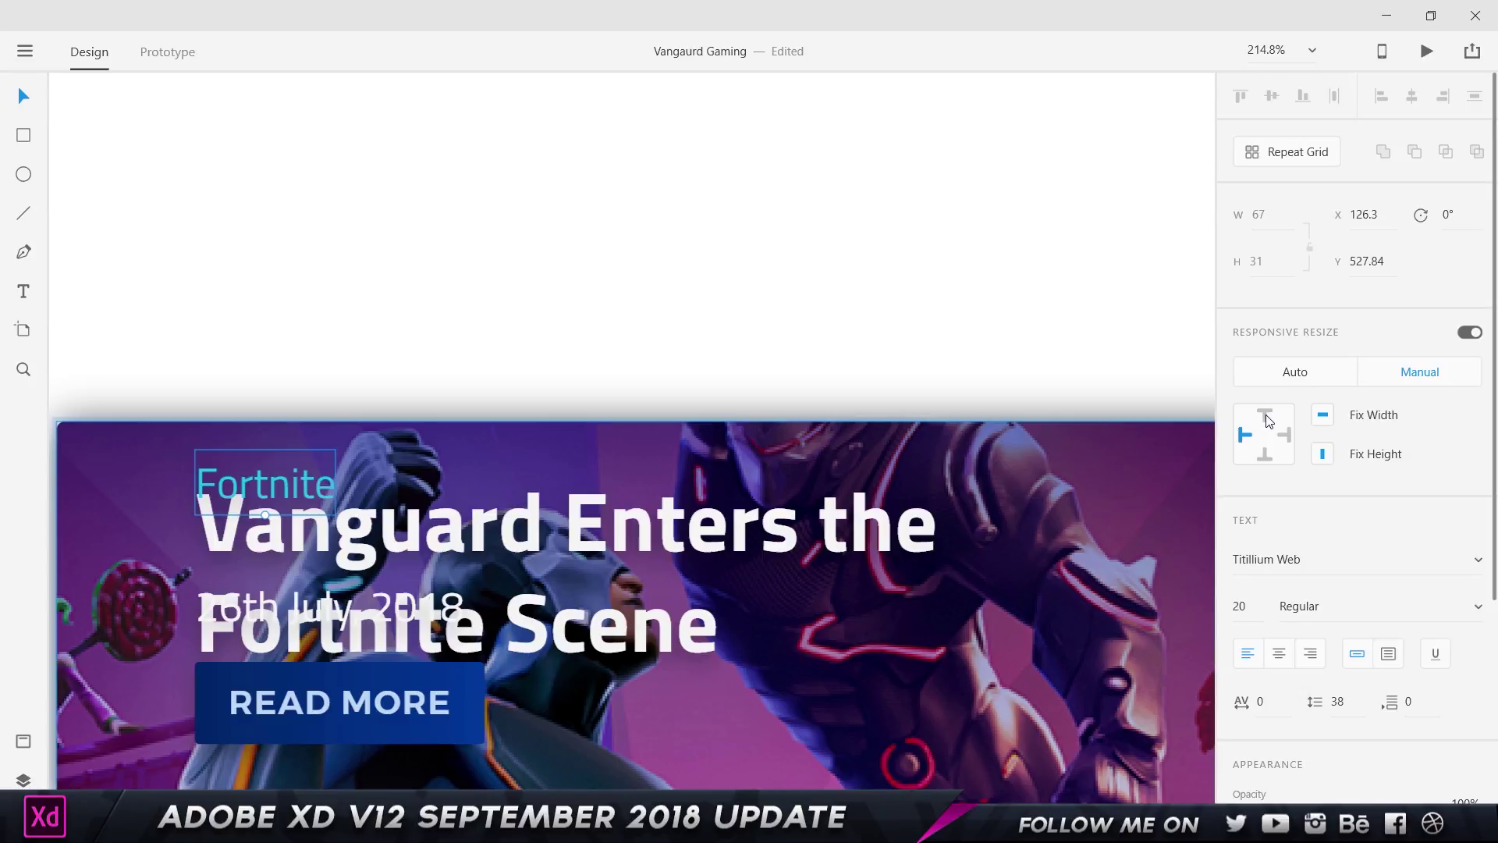
scroll(86, 284, "up", 2)
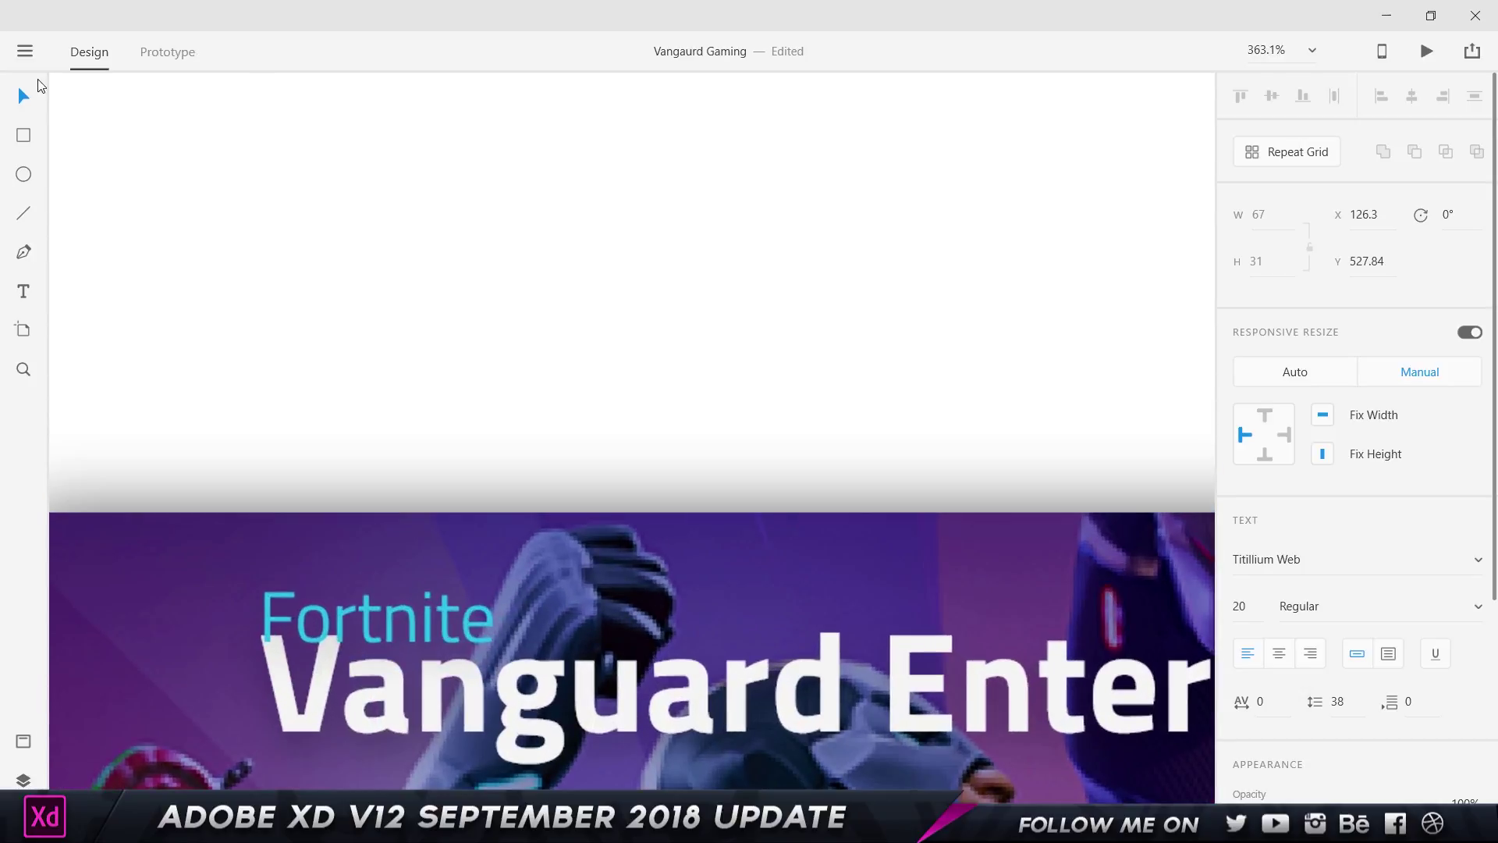
Step: Draw a rectangle about 10 × 24 px between the first artboard's shortened card edge and its Fortnite label to gauge the gap
left_click(28, 145)
mouse_move(373, 513)
left_mouse_down()
mouse_move(388, 595)
mouse_move(336, 595)
left_mouse_up()
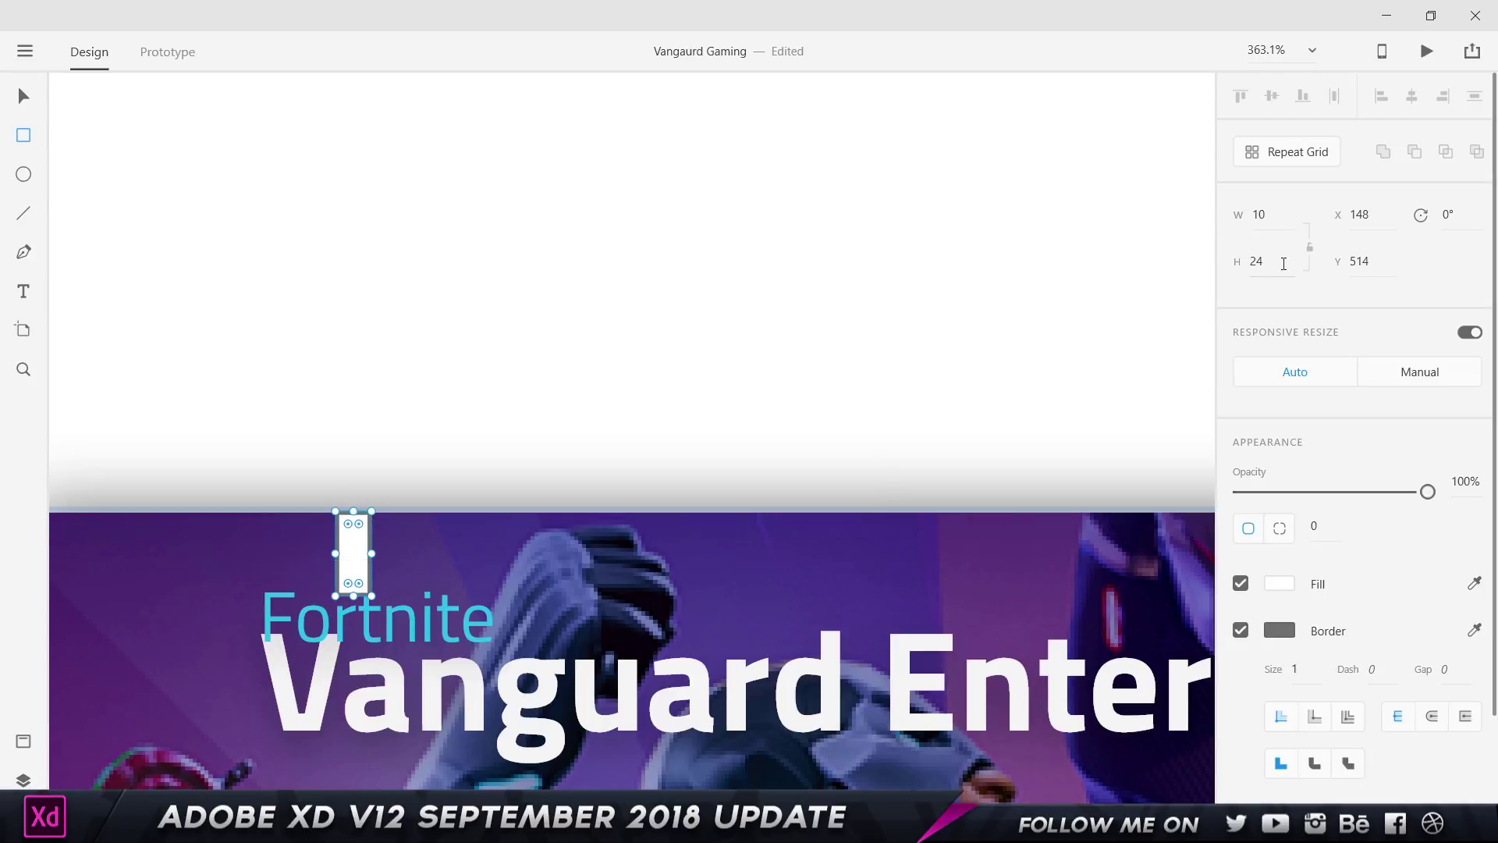
key("v")
left_click(827, 349)
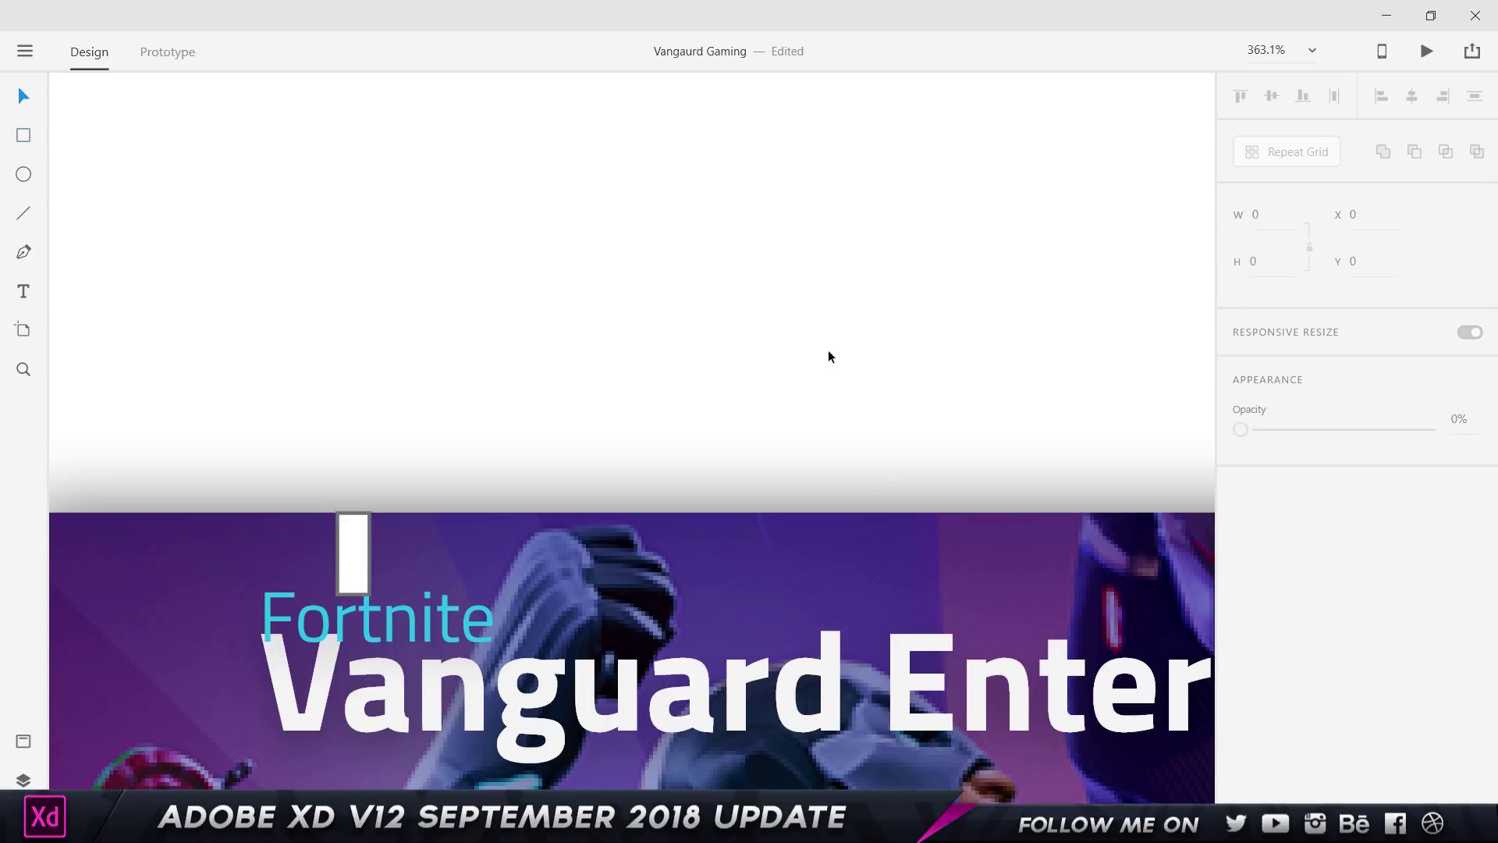
Step: Draw a rectangle about 9 × 45 px between the second artboard's shortened card edge and its Fortnite label to gauge the gap
scroll(827, 349, "down", 4)
left_click_drag(827, 350, 546, 321)
left_click_drag(1170, 312, 355, 236)
left_click_drag(1074, 286, 120, 316)
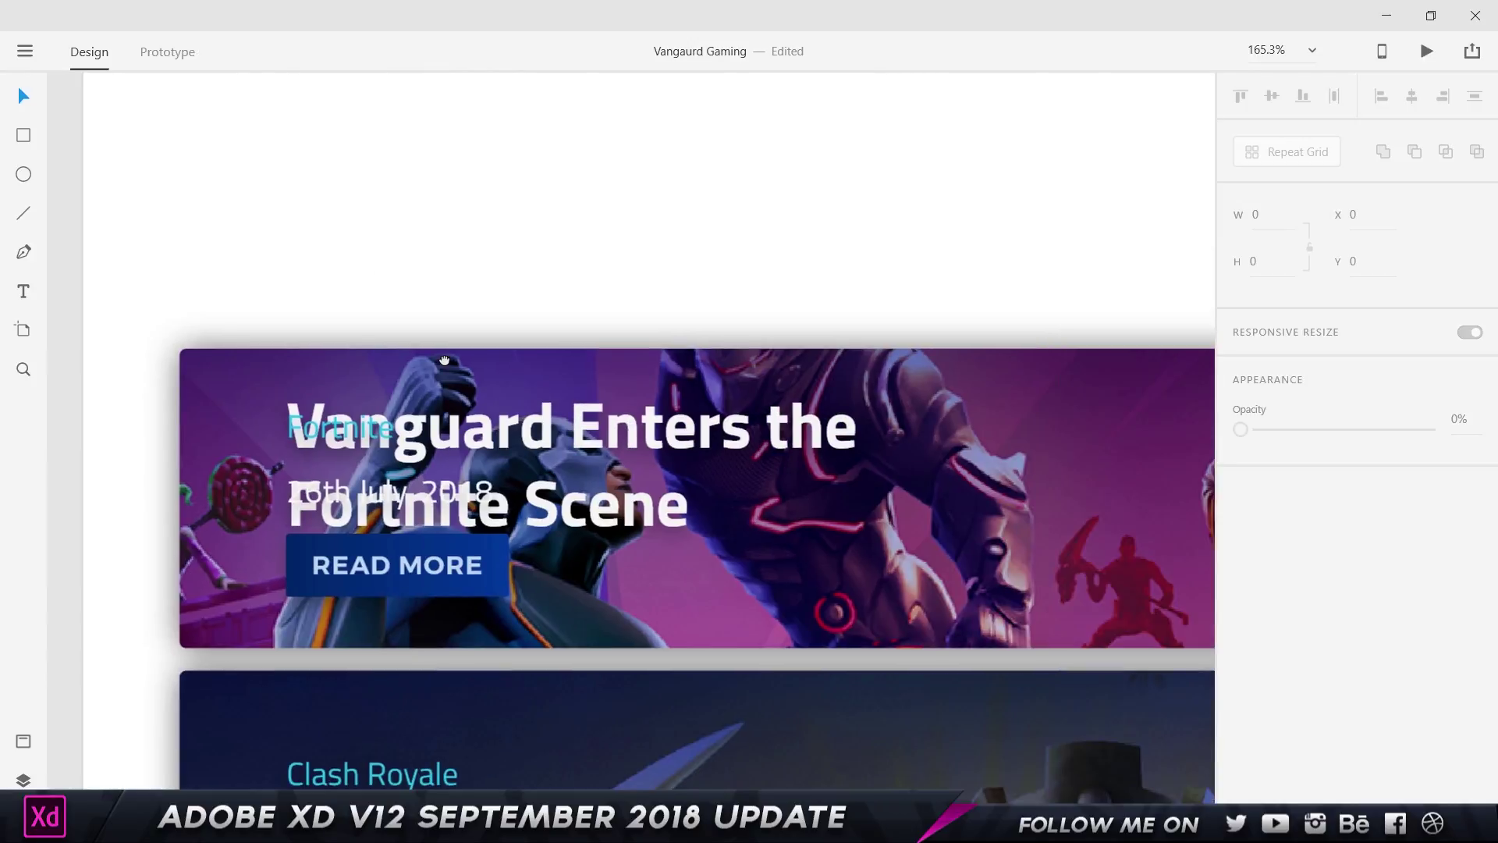
scroll(343, 387, "up", 6)
scroll(172, 404, "up", 1)
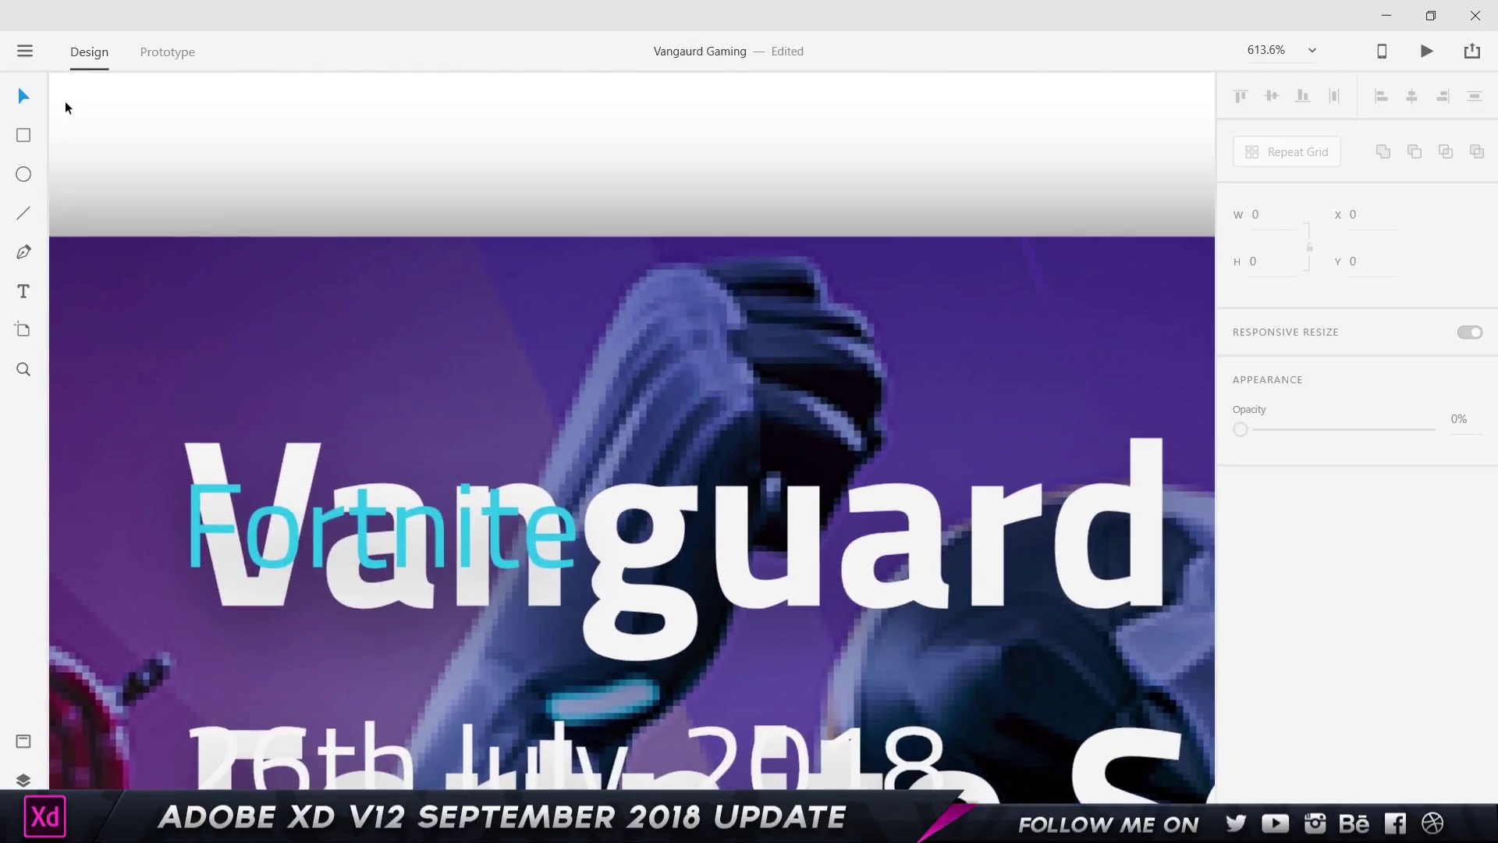
left_click(24, 135)
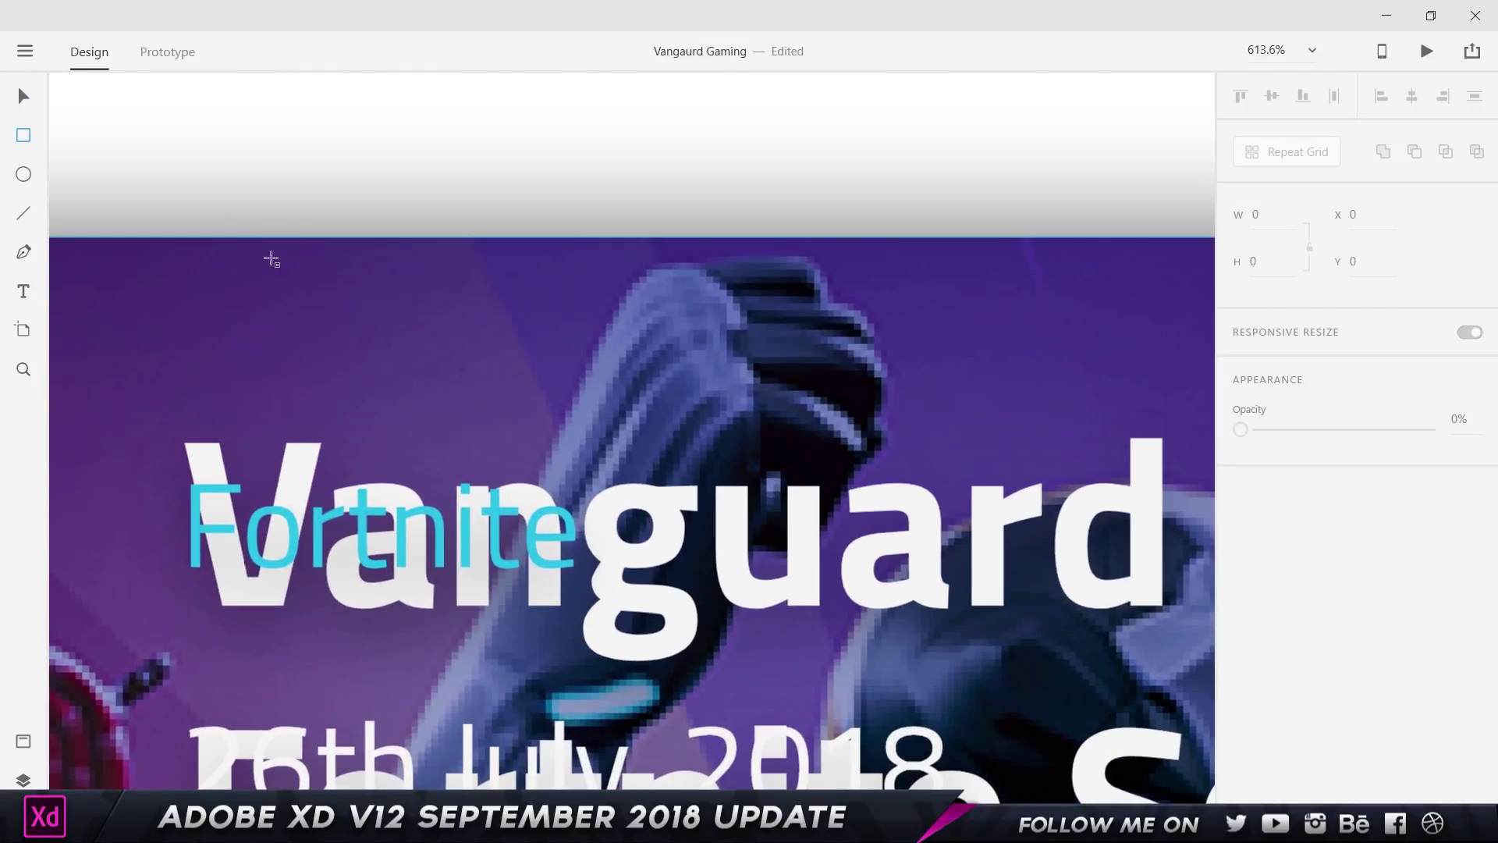
mouse_move(271, 237)
left_mouse_down()
mouse_move(312, 468)
mouse_move(204, 493)
mouse_move(314, 523)
mouse_move(322, 503)
left_mouse_up()
key("v")
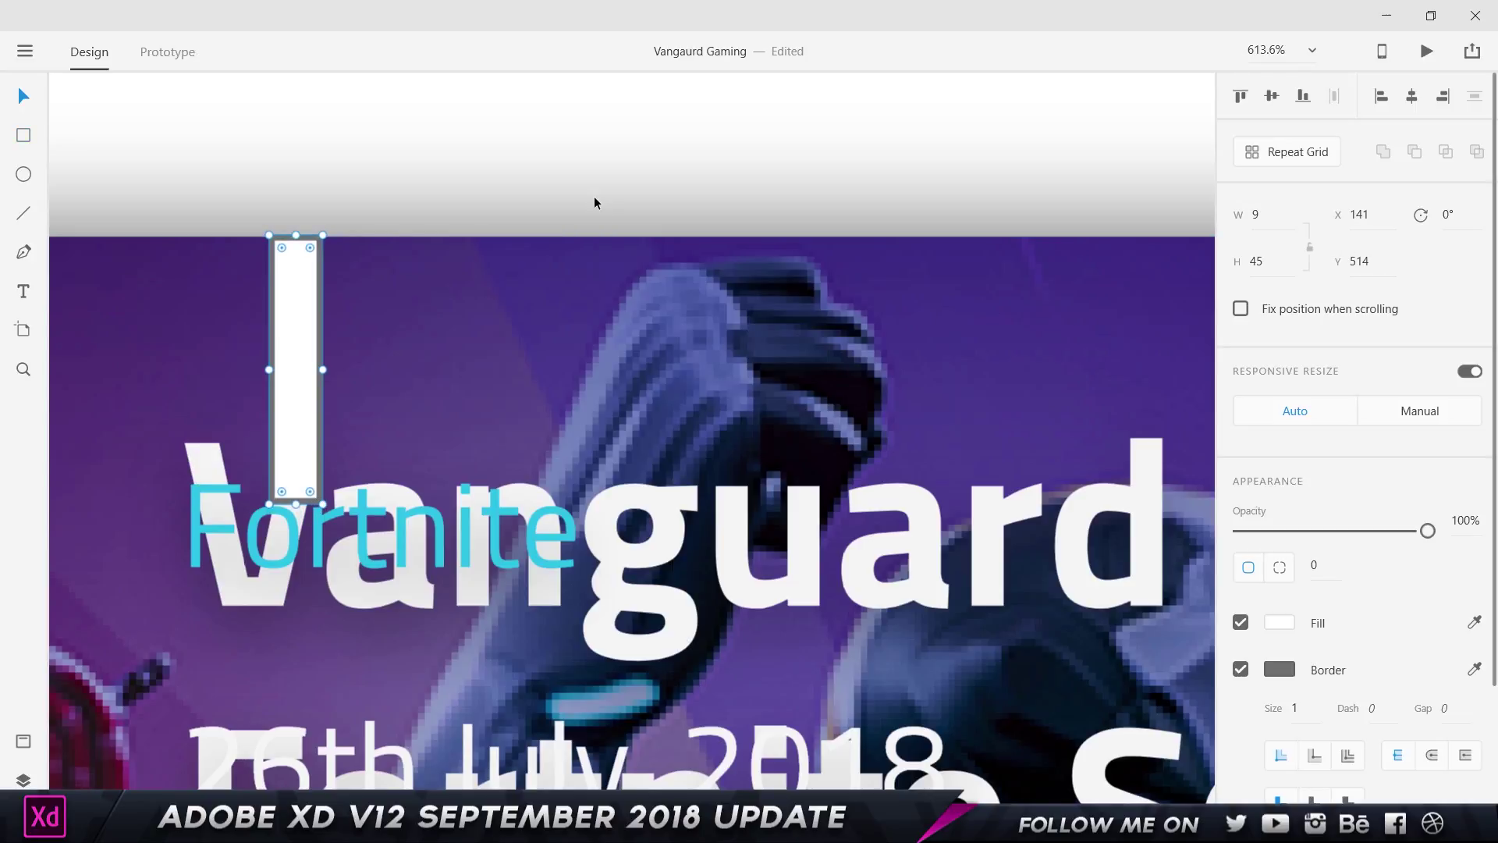
Step: Restore the cards' full height and draw a gauge rectangle about 9 × 45 px above the Fortnite label on the second artboard
scroll(544, 308, "down", 4)
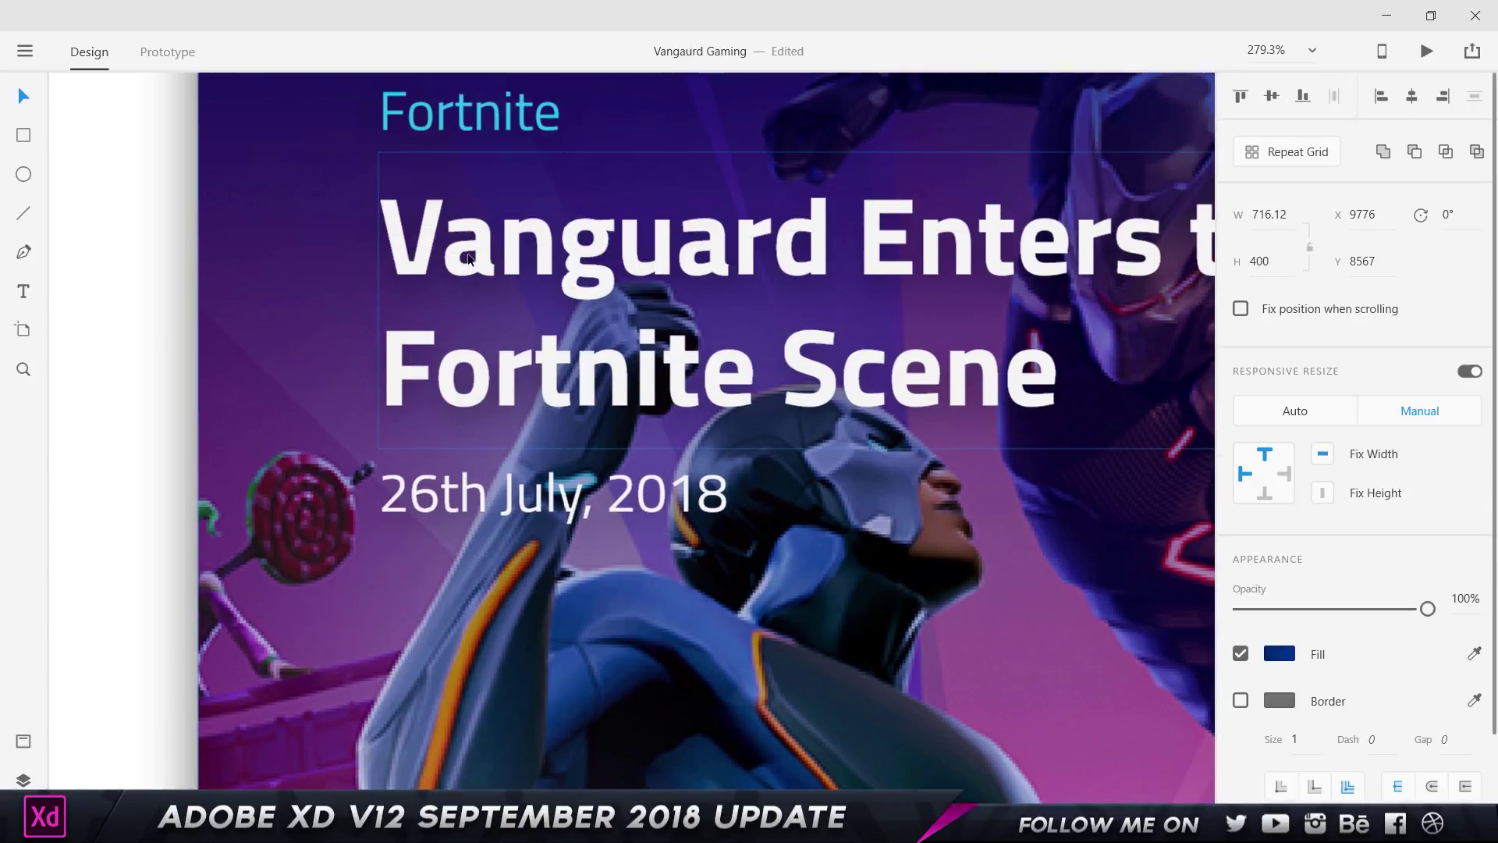
scroll(468, 259, "up", 4)
left_click(354, 173)
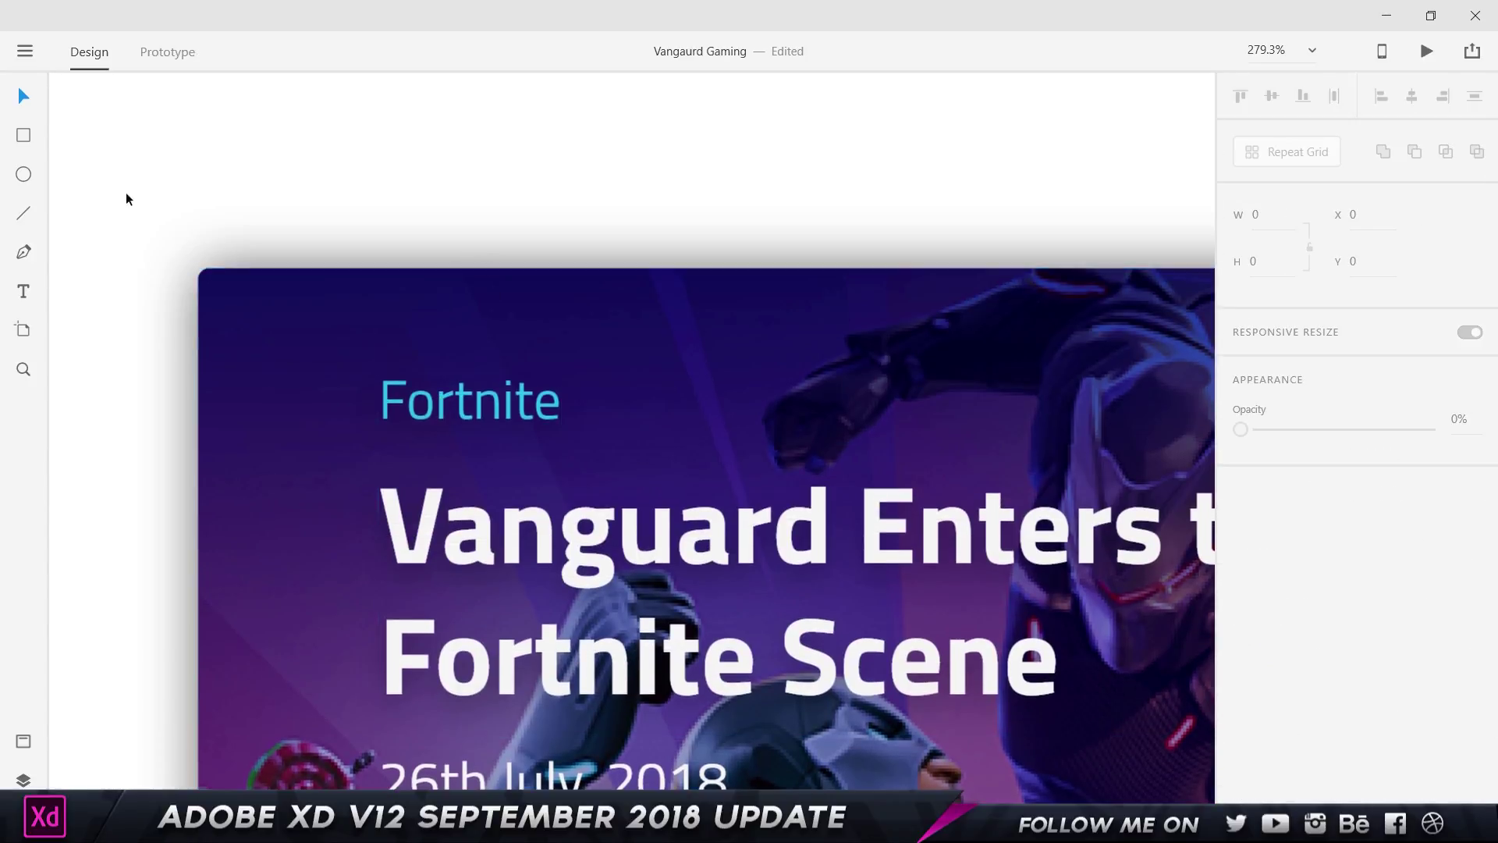
scroll(125, 192, "up", 3)
left_click(23, 135)
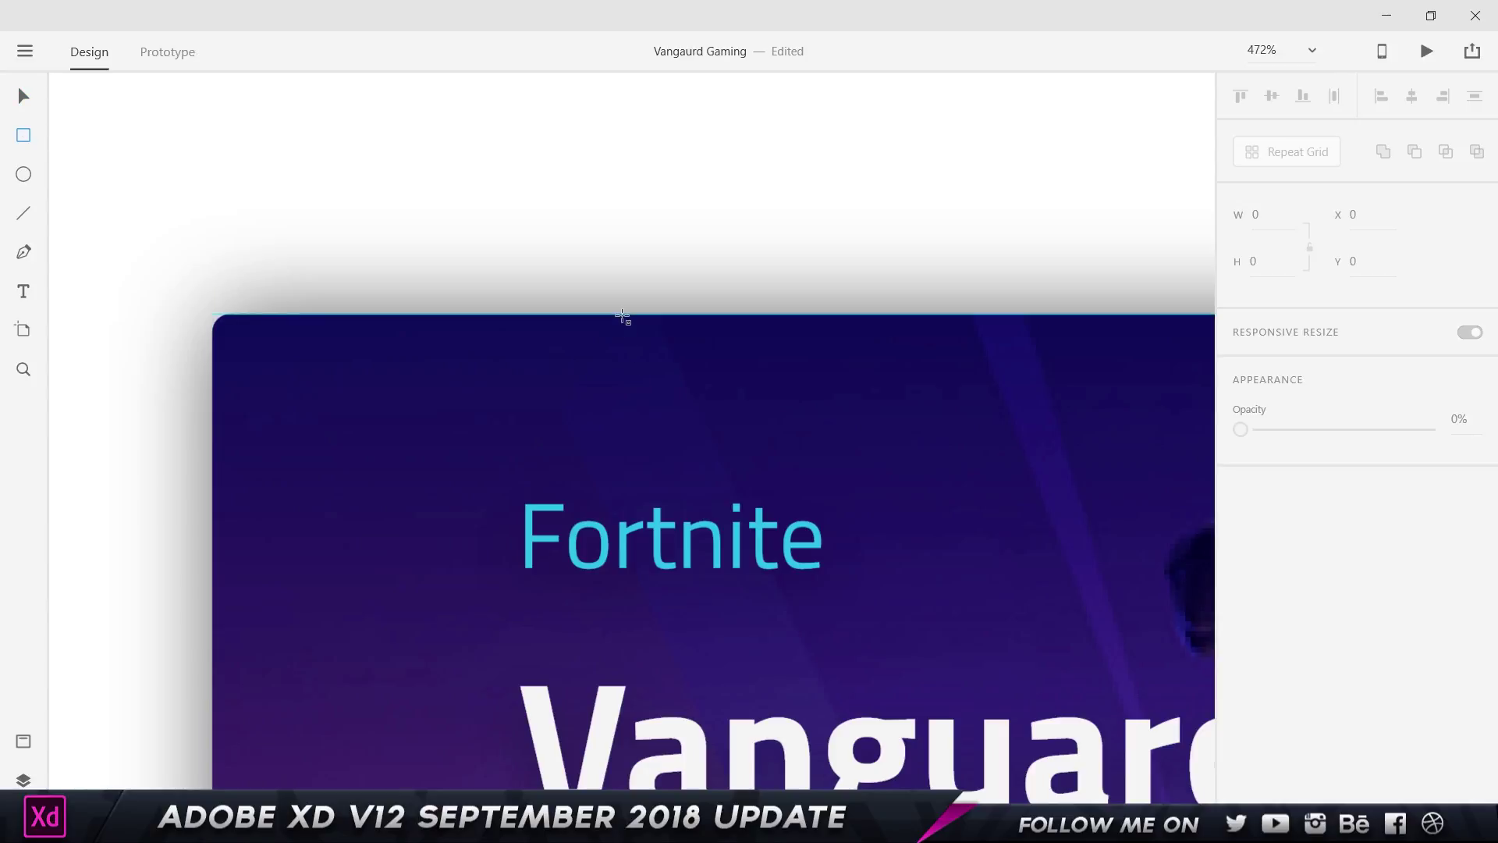
left_click_drag(622, 315, 665, 521)
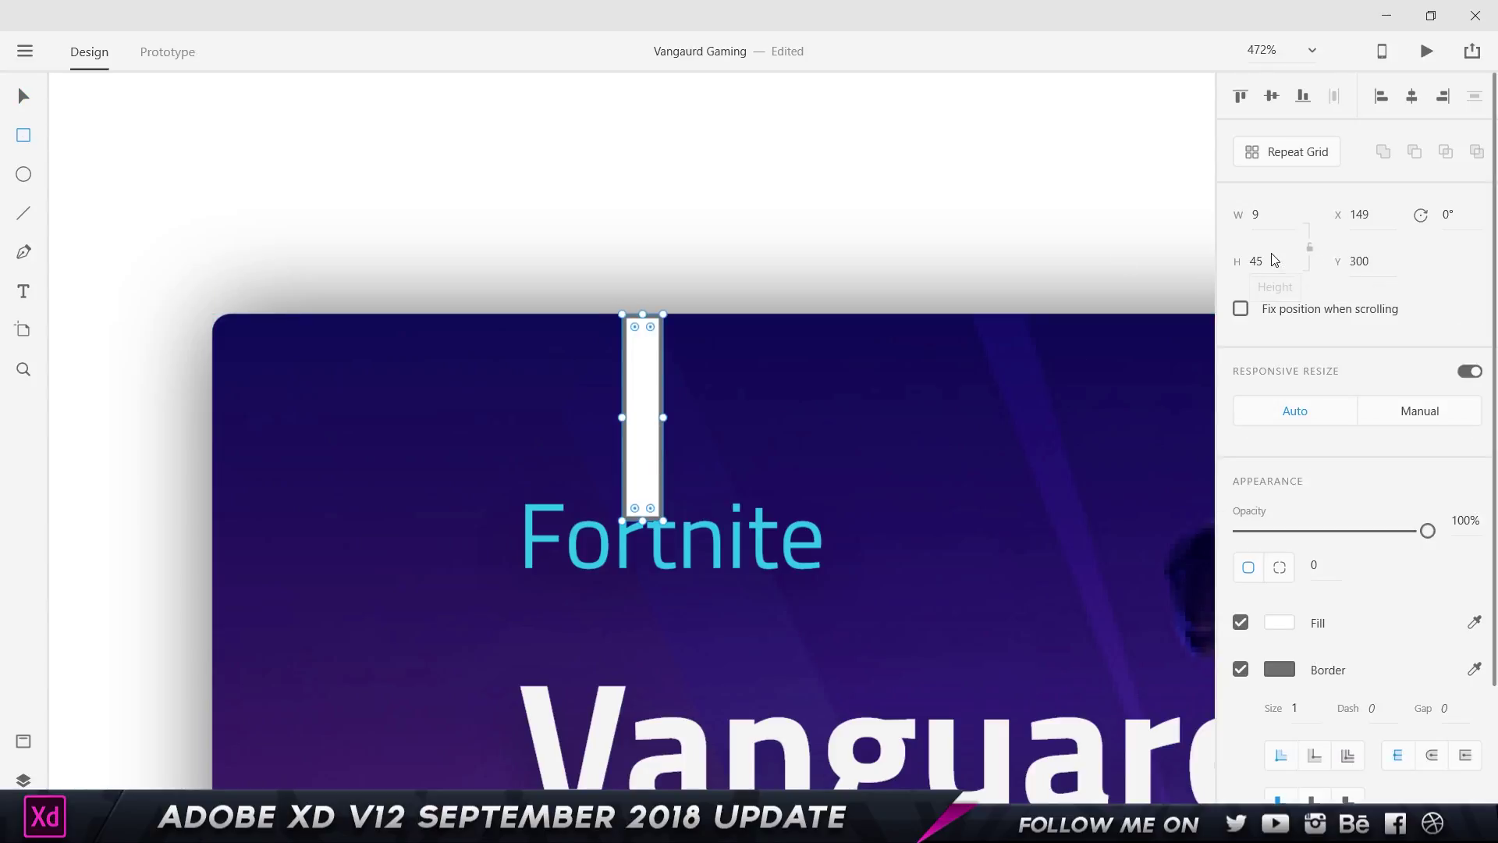
key("v")
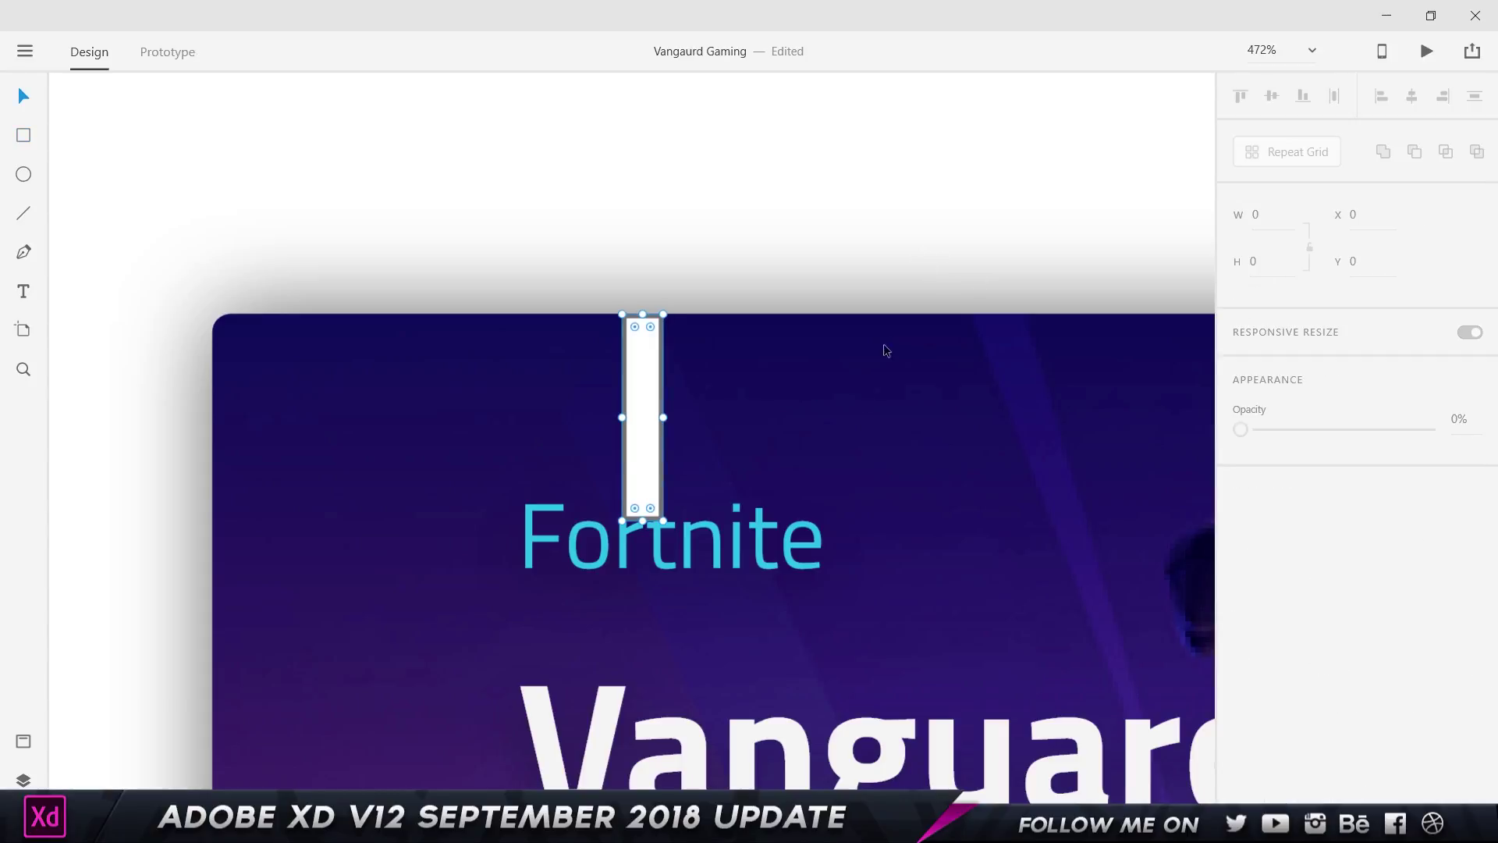
Step: Compare the Fix Top constraint of the Fortnite label on the second iPad artboard with the one on the first
left_click(772, 511)
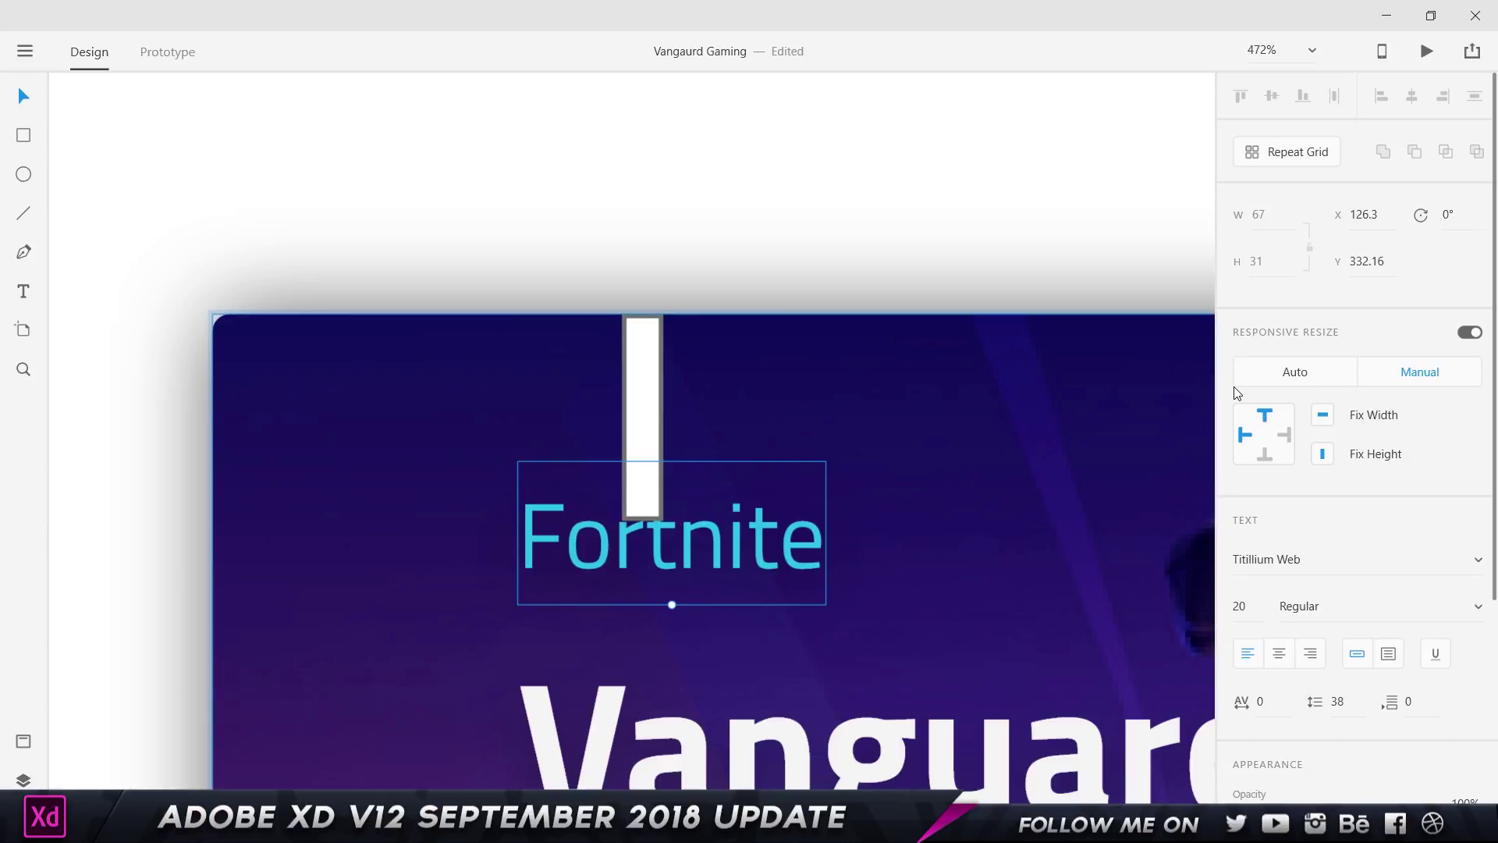
scroll(447, 288, "down", 4)
left_click_drag(243, 252, 1217, 228)
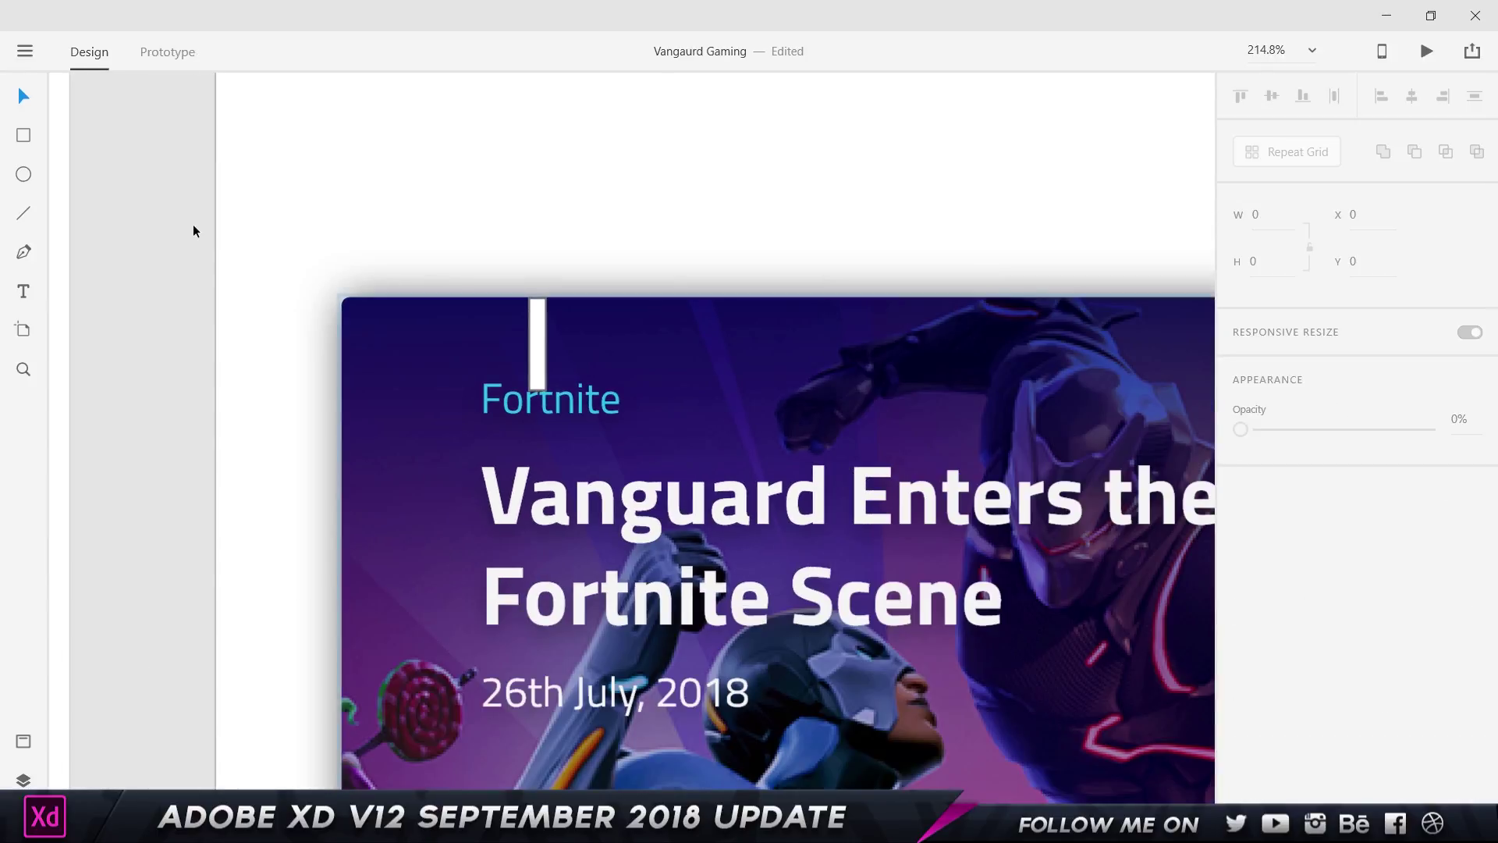
left_click_drag(193, 231, 829, 213)
left_click_drag(187, 386, 869, 378)
left_click_drag(273, 339, 1030, 344)
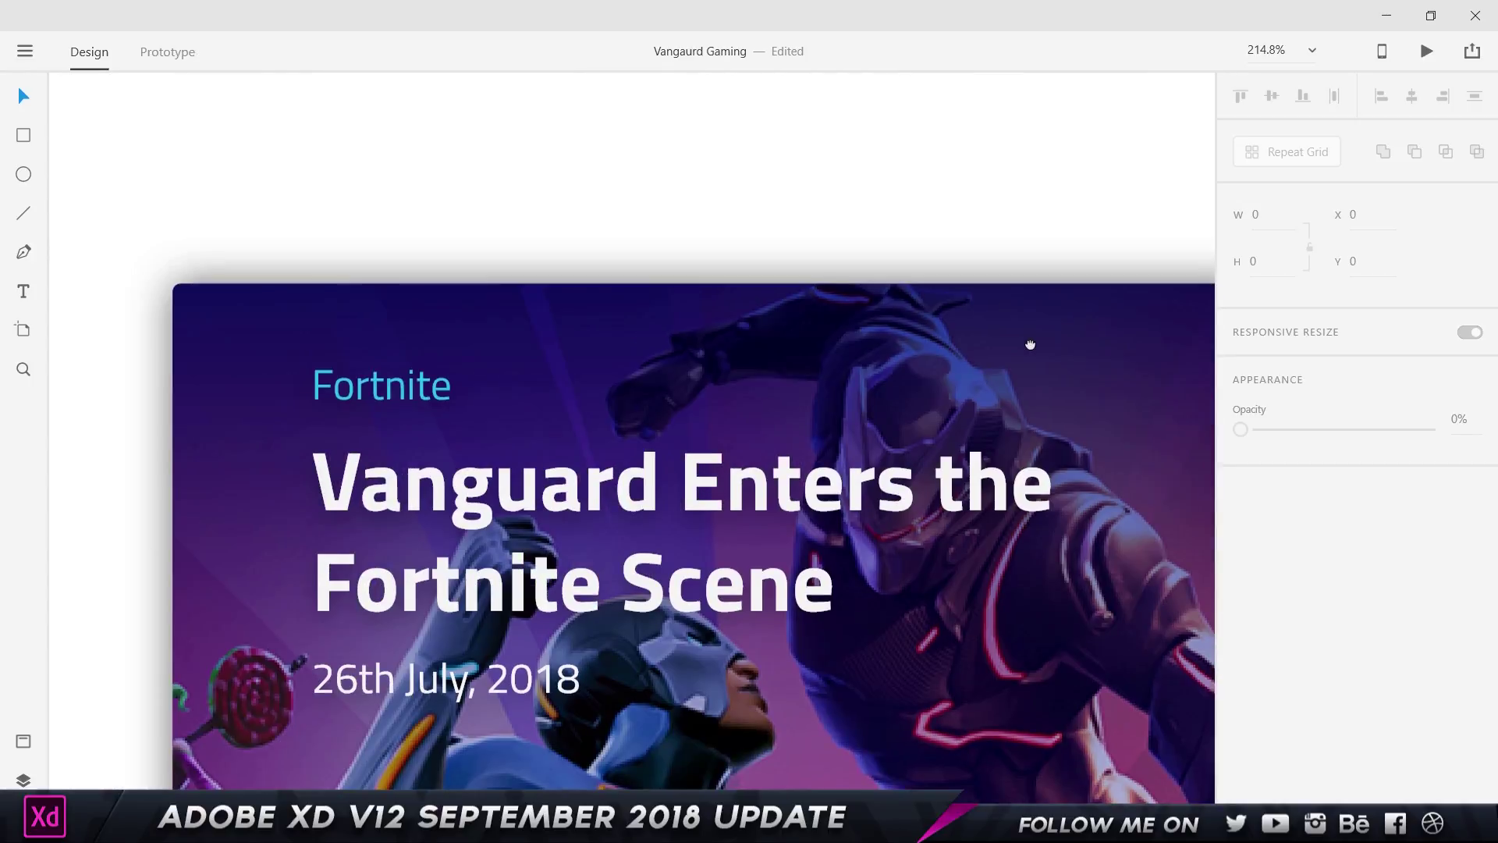
left_click(390, 404)
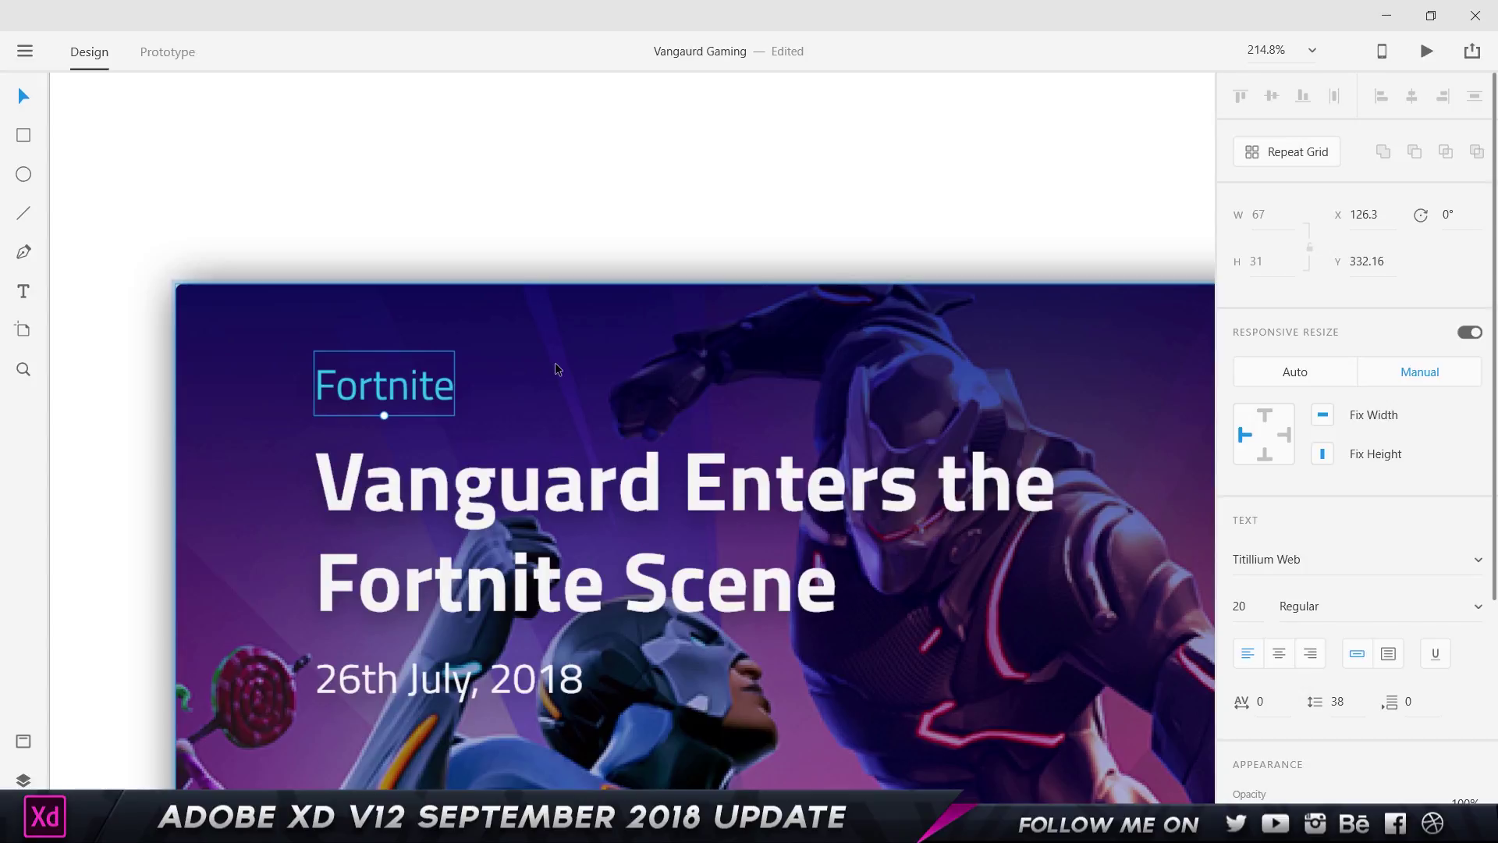
scroll(417, 231, "down", 5)
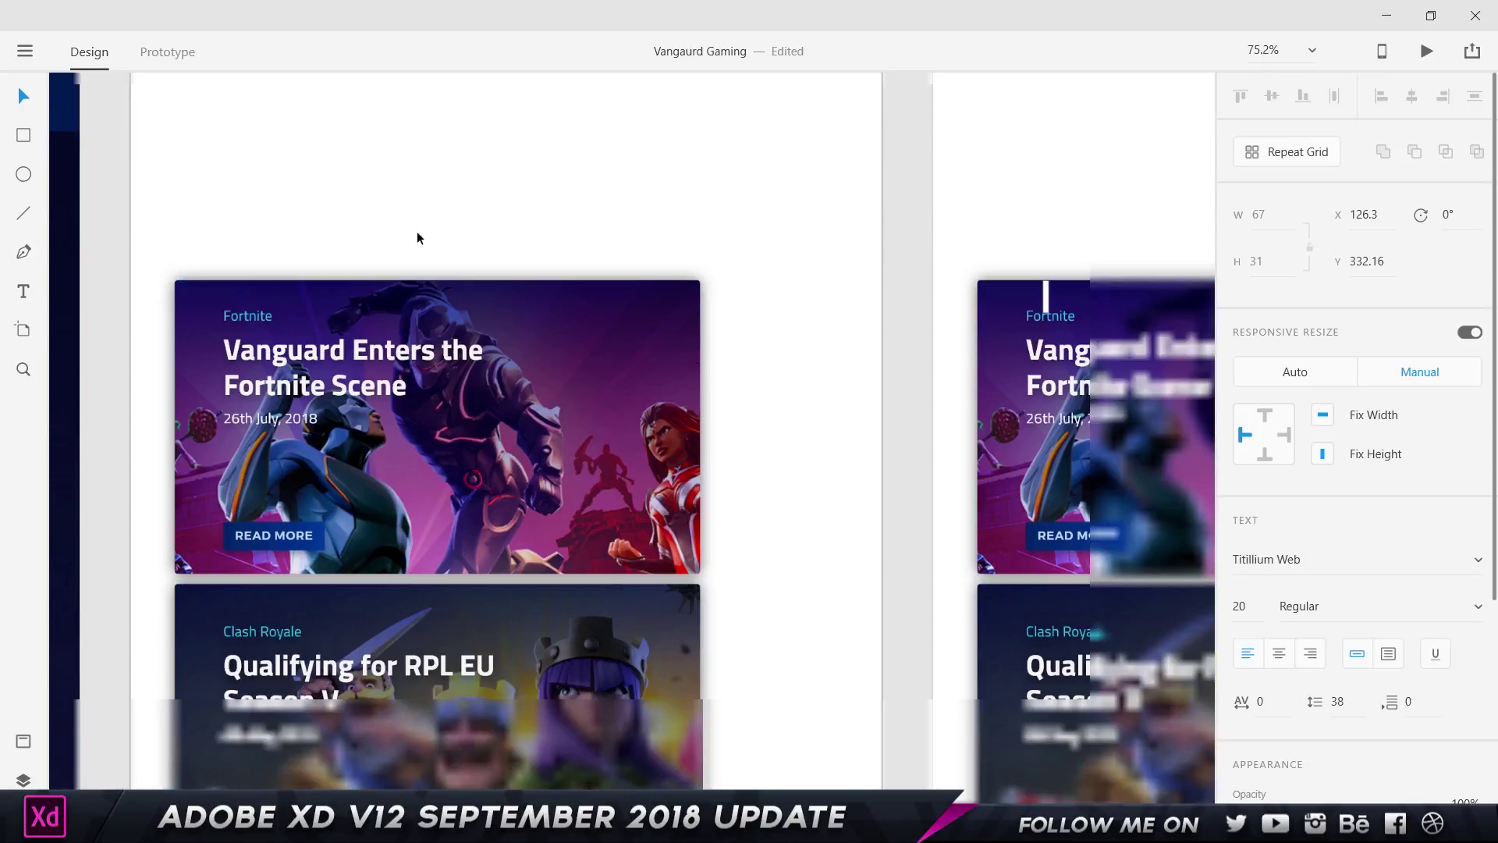
left_click_drag(52, 176, 562, 252)
scroll(718, 351, "up", 5)
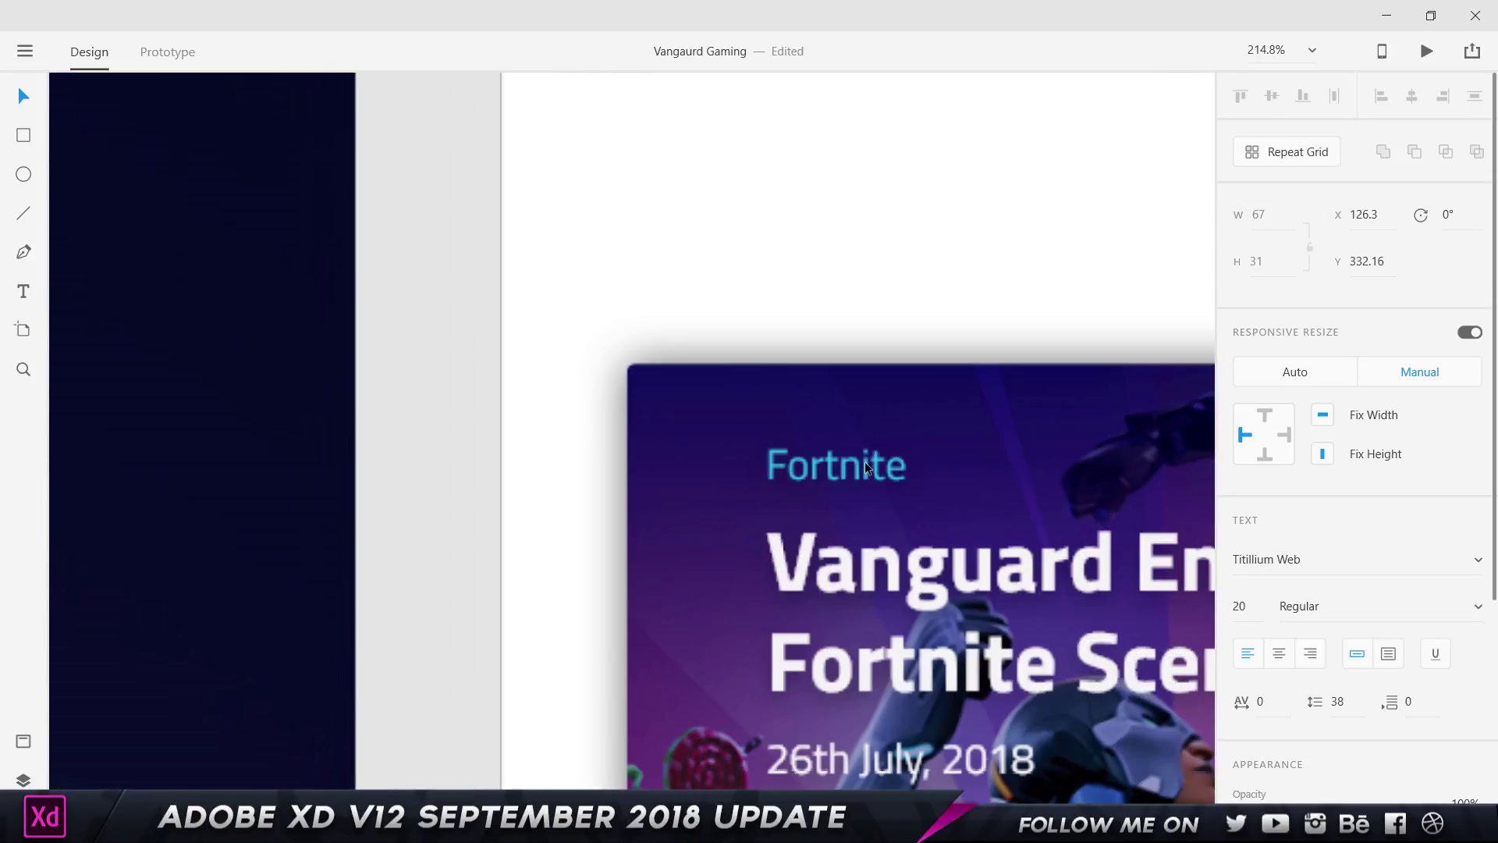
left_click_drag(806, 315, 767, 301)
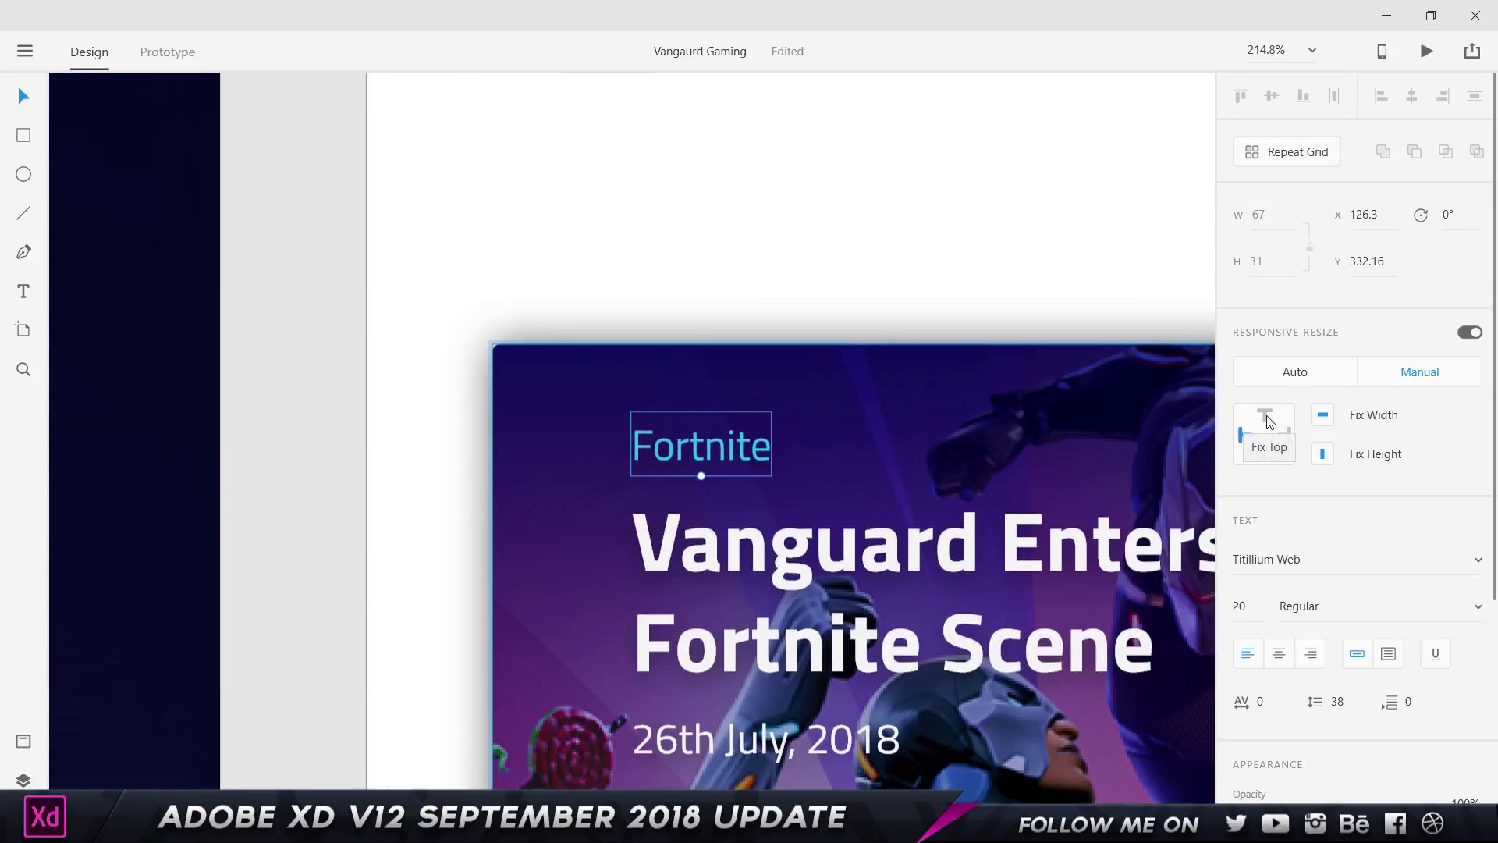